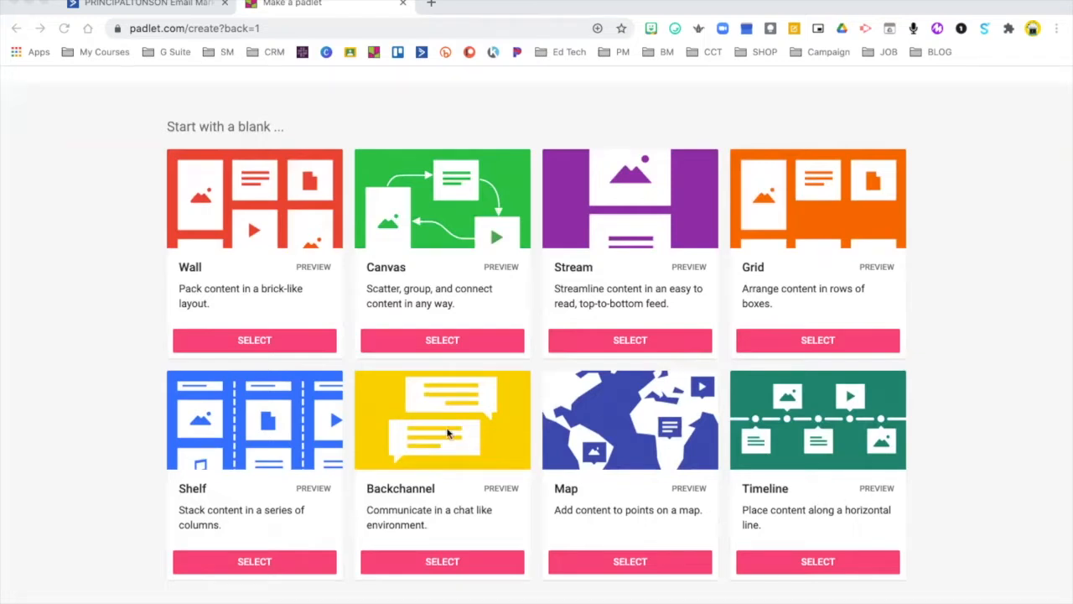
Start a blank Canvas padlet and title it 'Holiday Fun Videos'.
{"action": "left_click", "coordinate": [443, 344]}
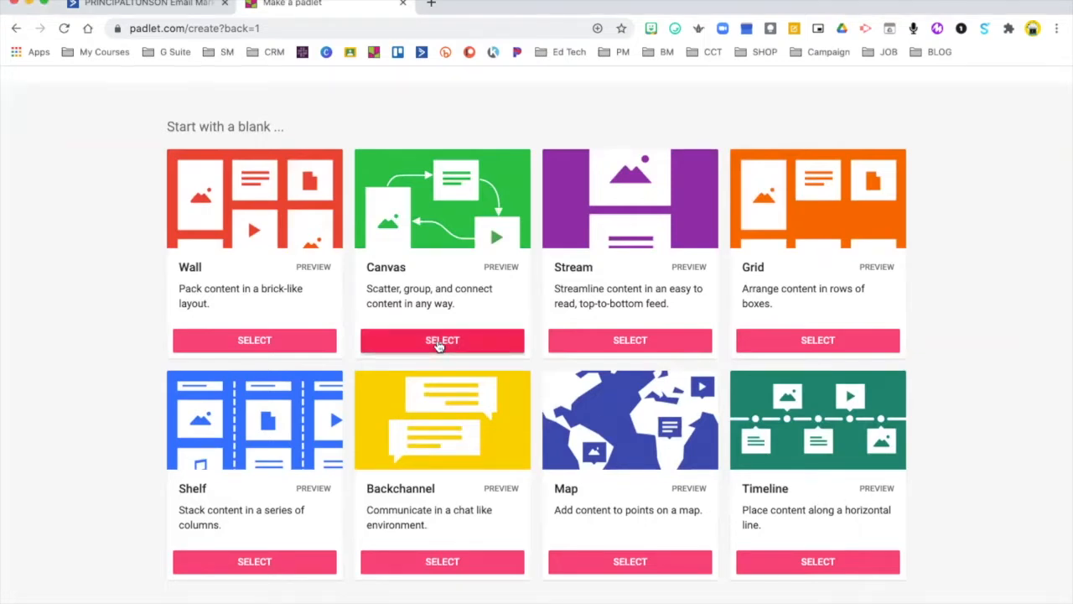
{"action": "left_click", "coordinate": [438, 344]}
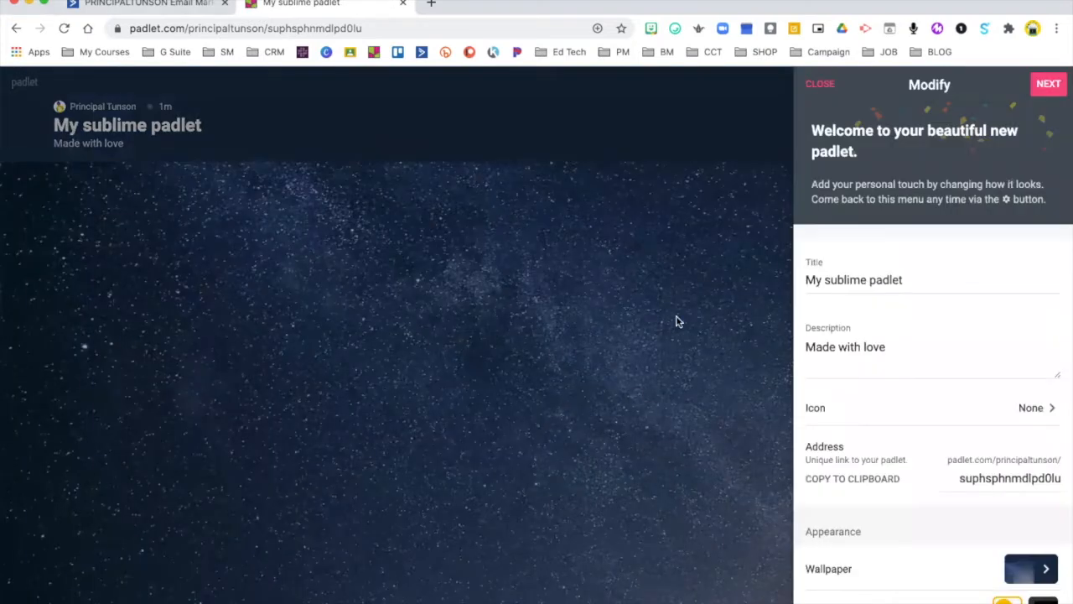
{"action": "left_click_drag", "start_coordinate": [902, 280], "coordinate": [782, 283]}
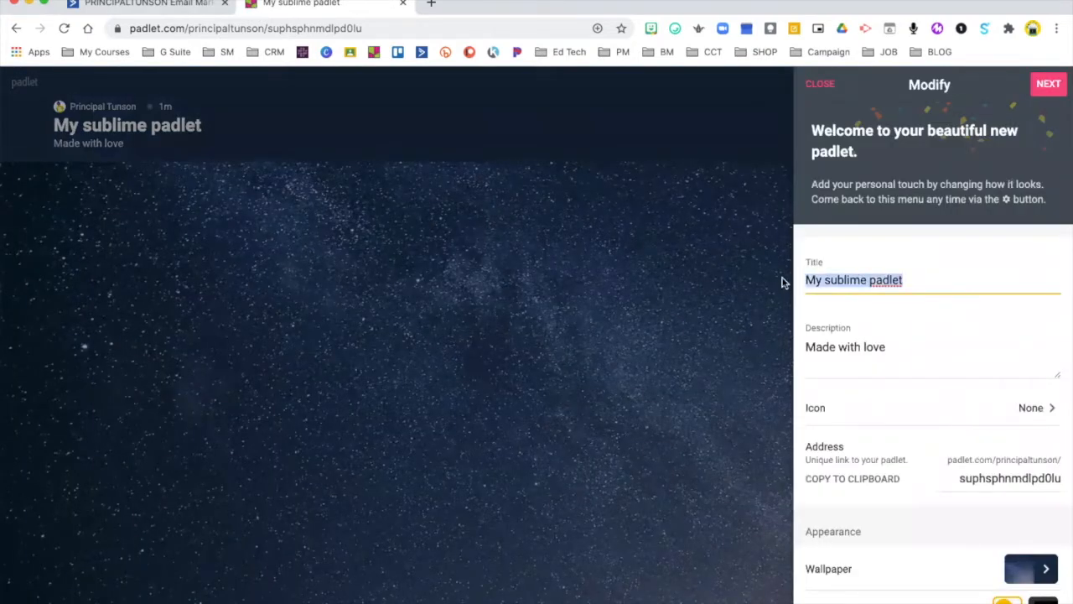
{"action": "type", "text": "H"}
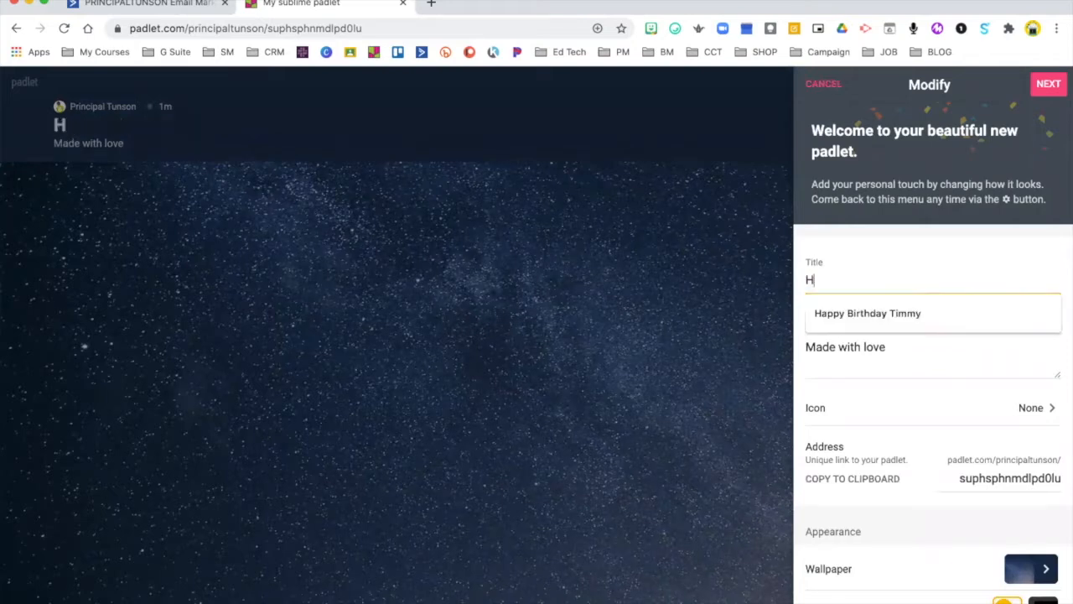
{"action": "type", "text": "oliday Fun B"}
{"action": "key", "text": "BackSpace"}
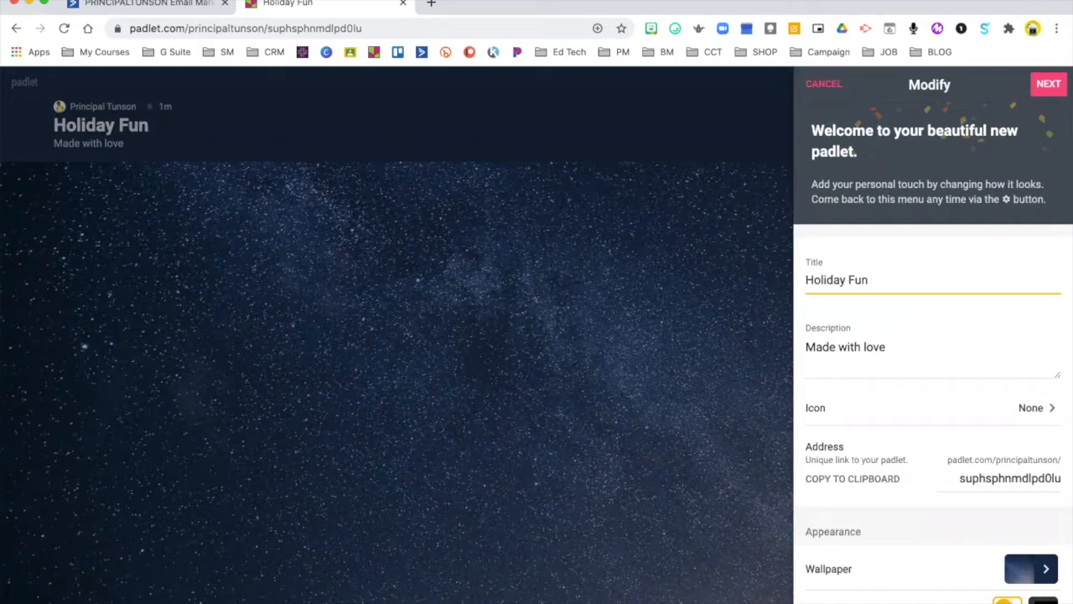
{"action": "type", "text": "Videoa"}
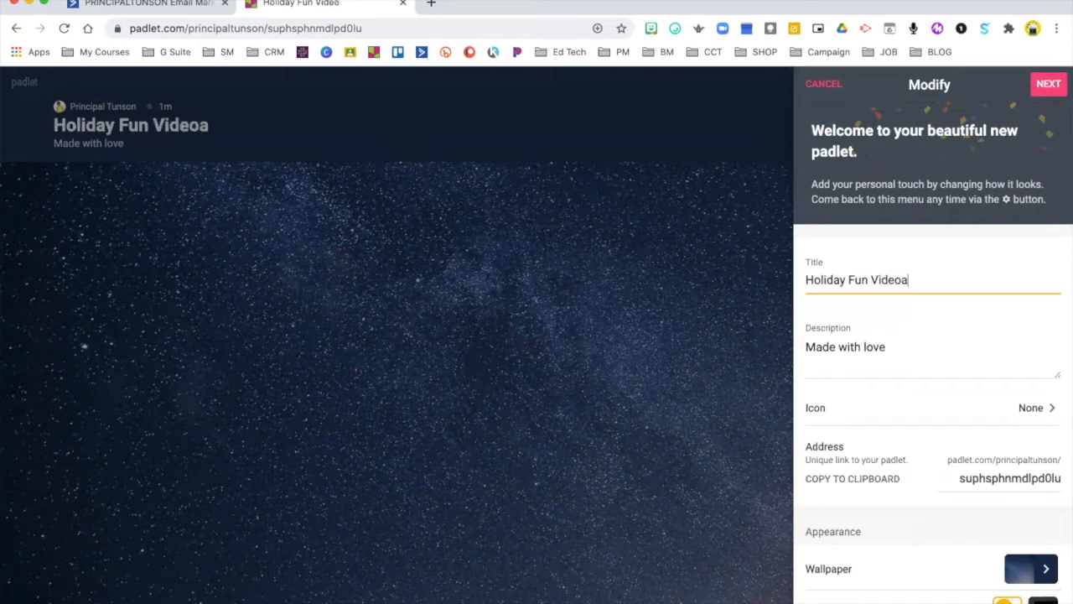
{"action": "key", "text": "BackSpace"}
{"action": "type", "text": "s"}
Replace the description with 'Check out the ideas below for holiday videos.'.
{"action": "left_click_drag", "start_coordinate": [914, 340], "coordinate": [786, 349]}
{"action": "type", "text": "C"}
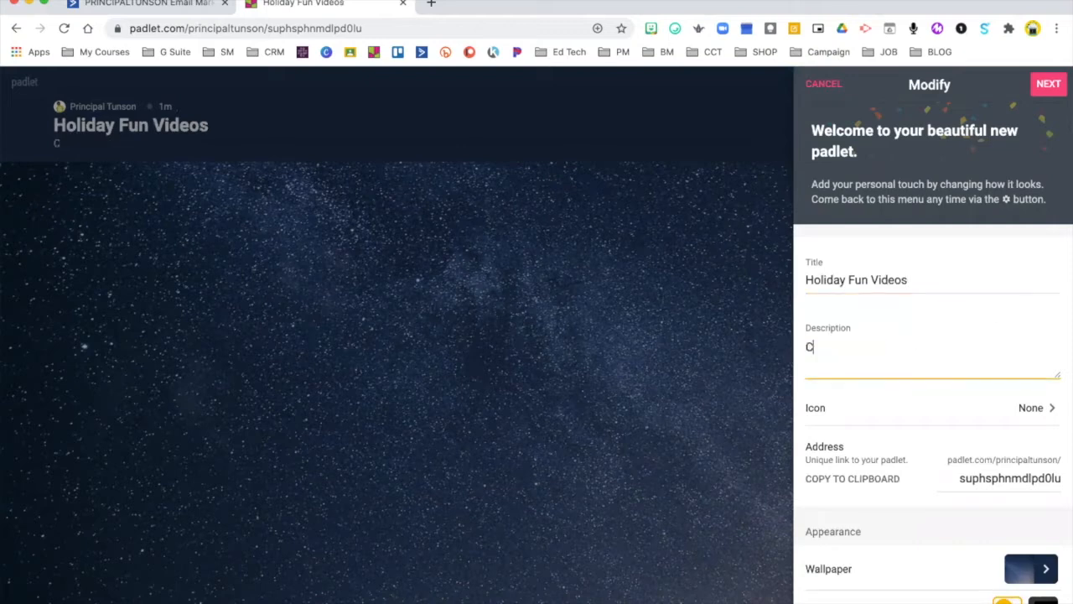
{"action": "type", "text": "heck out the "}
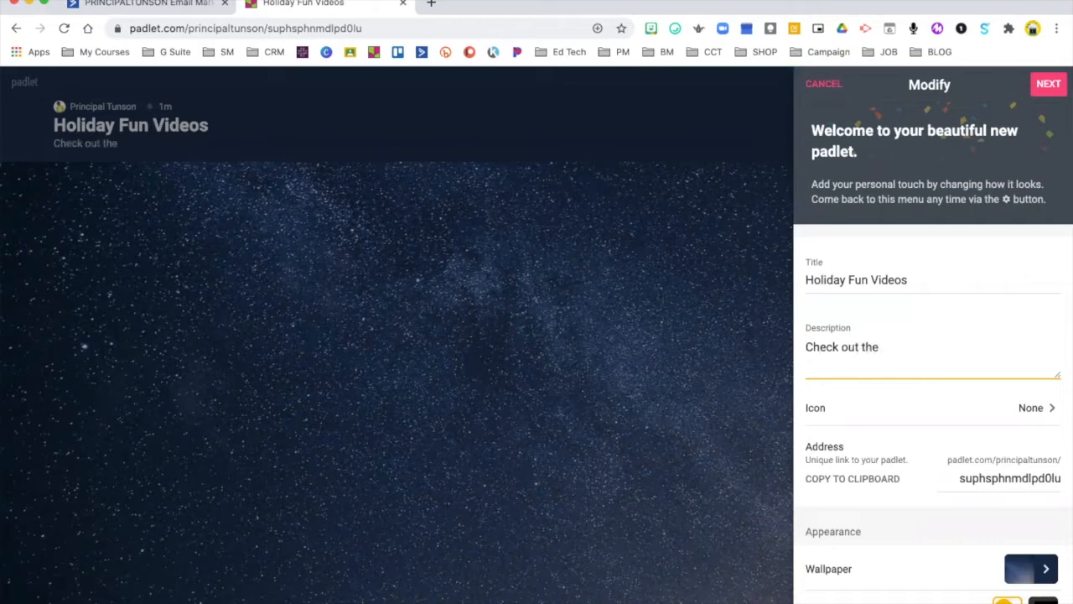
{"action": "type", "text": "ideas bel"}
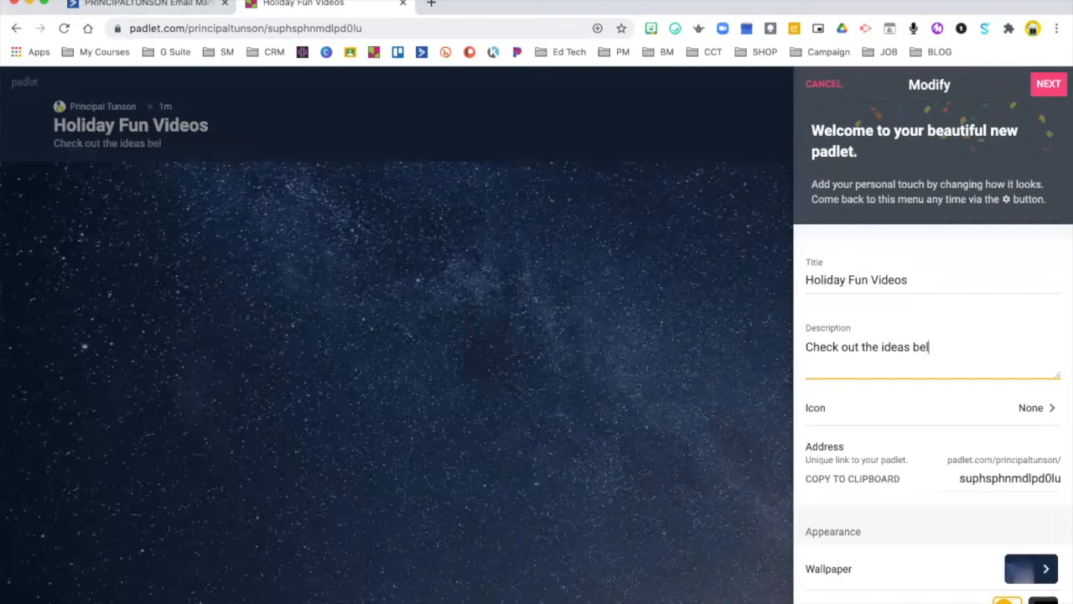
{"action": "type", "text": "ow for holid"}
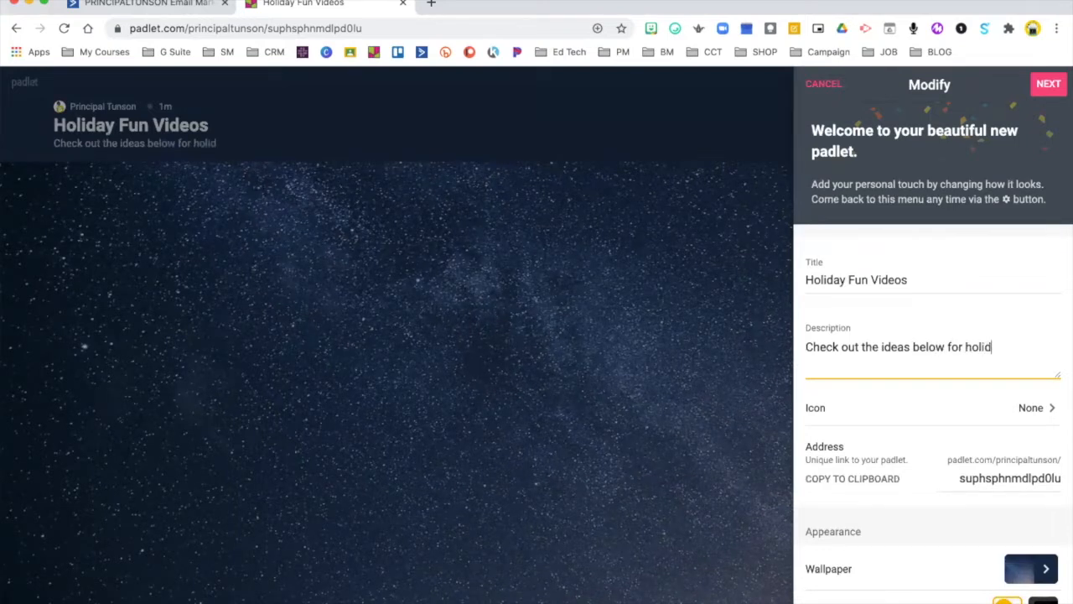
{"action": "type", "text": "ay videos"}
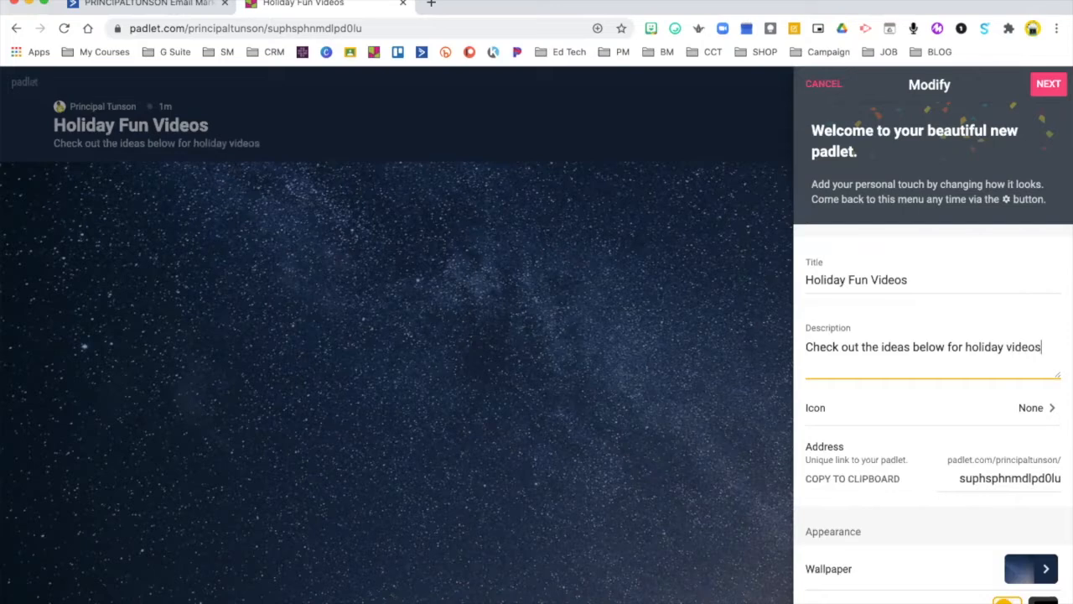
{"action": "type", "text": "."}
Make the film-frames emoji from the Objects category the padlet's icon.
{"action": "left_click", "coordinate": [1031, 408]}
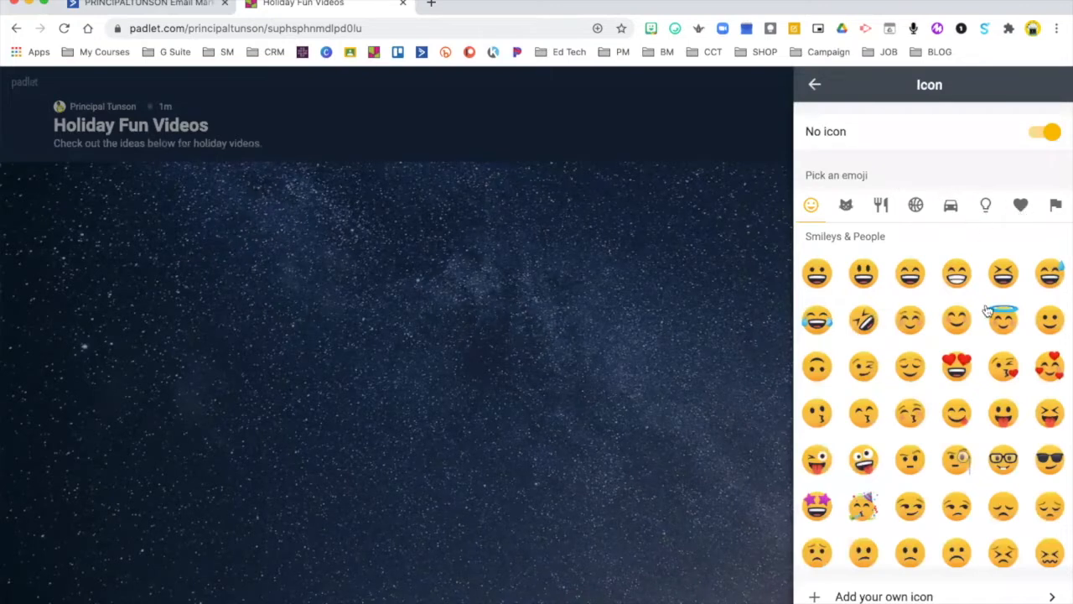
{"action": "left_click", "coordinate": [985, 206]}
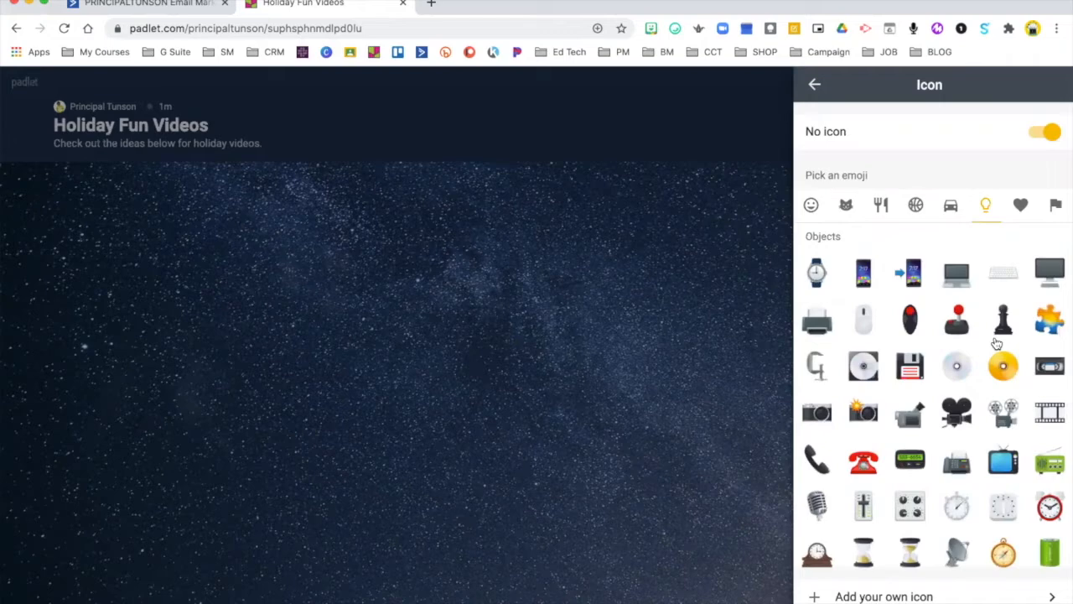
{"action": "scroll", "coordinate": [996, 343], "scroll_direction": "down", "scroll_amount": 2}
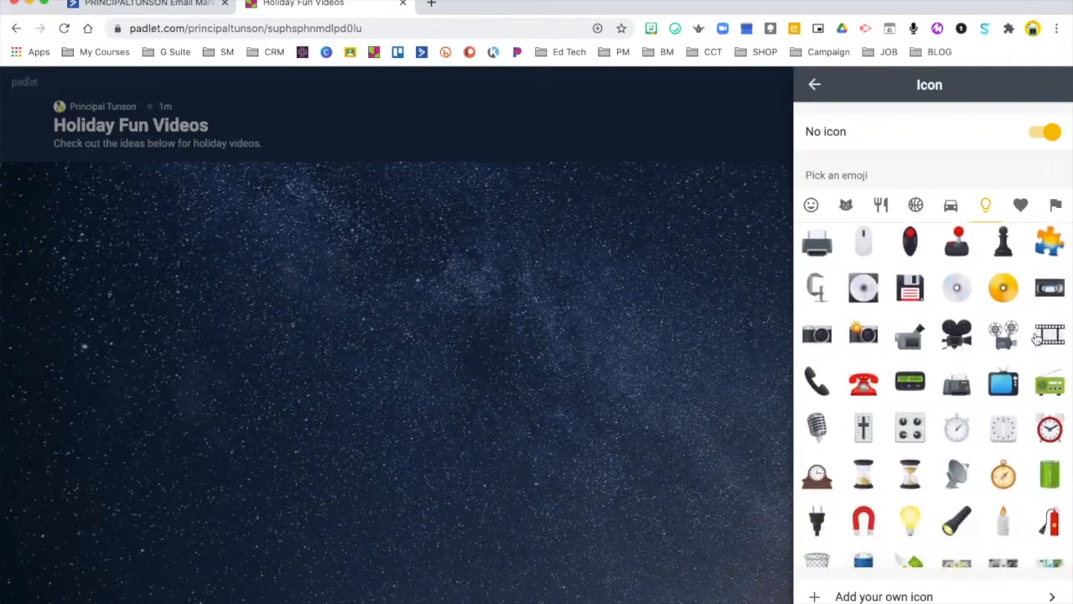
{"action": "left_click", "coordinate": [1051, 336]}
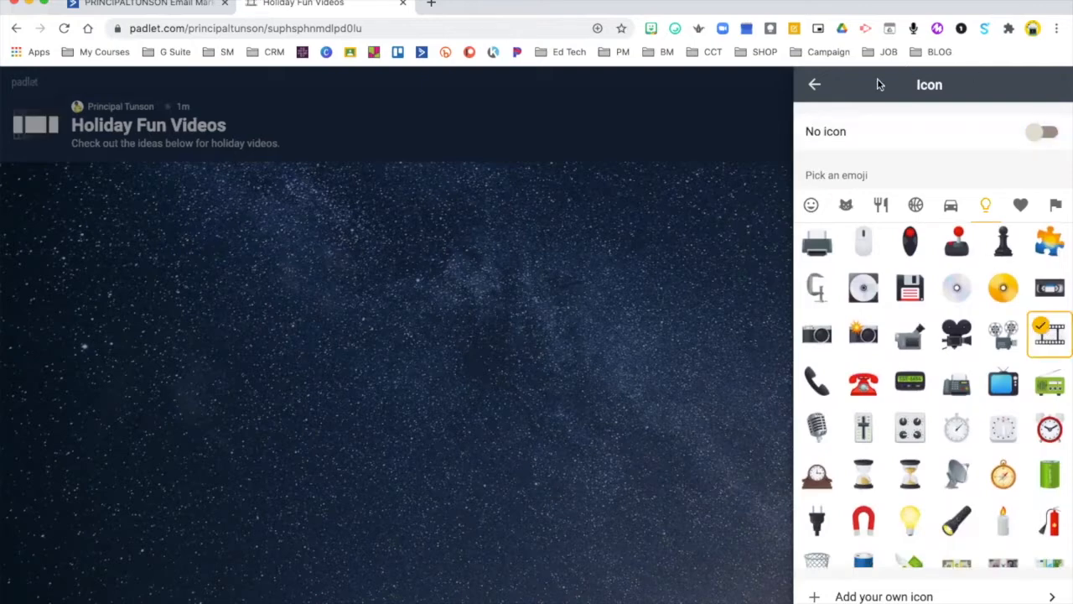
{"action": "left_click", "coordinate": [812, 89]}
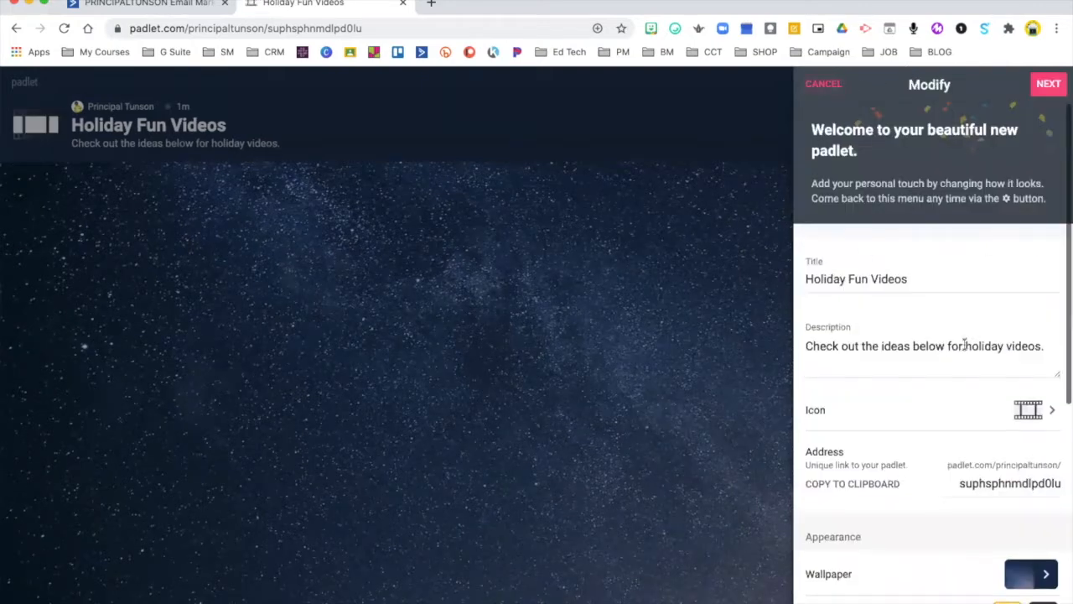
{"action": "scroll", "coordinate": [956, 380], "scroll_direction": "down", "scroll_amount": 3}
Change the address to holidayvideos and set a solid dark red wallpaper.
{"action": "left_click_drag", "start_coordinate": [956, 372], "coordinate": [1066, 371]}
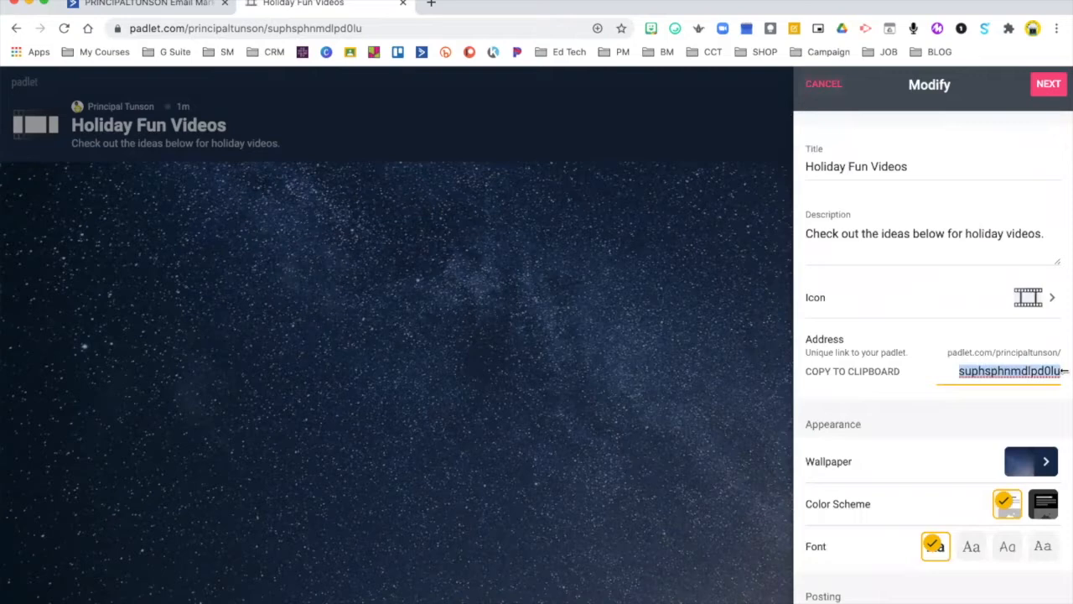
{"action": "type", "text": "holidayvi"}
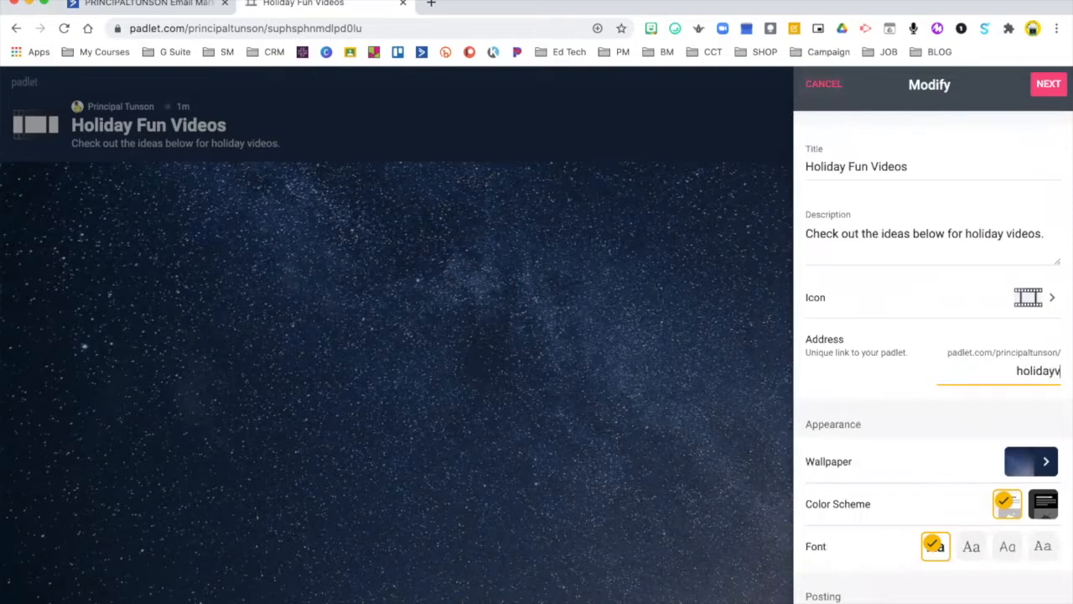
{"action": "type", "text": "deos"}
{"action": "scroll", "coordinate": [1007, 439], "scroll_direction": "down", "scroll_amount": 1}
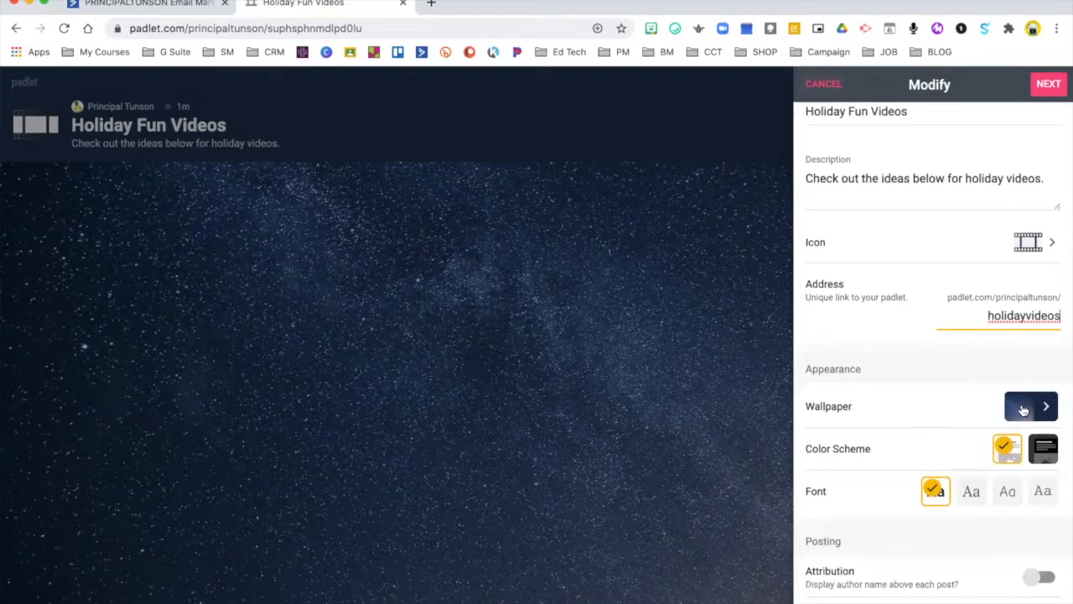
{"action": "left_click", "coordinate": [1031, 409]}
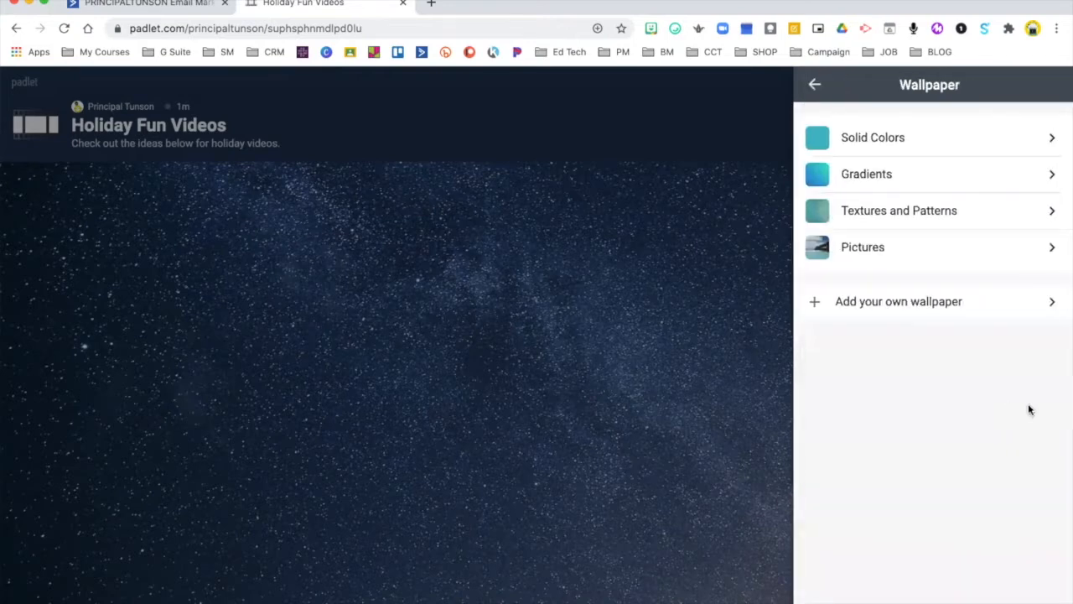
{"action": "left_click", "coordinate": [899, 141]}
{"action": "left_click", "coordinate": [998, 312]}
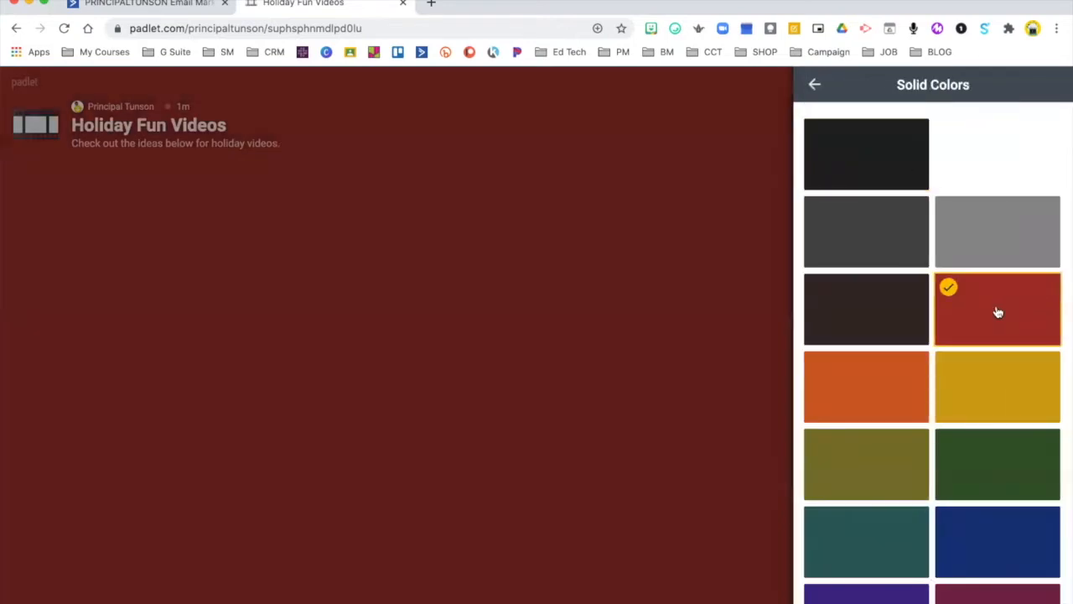
{"action": "left_click", "coordinate": [816, 87]}
{"action": "left_click", "coordinate": [814, 85]}
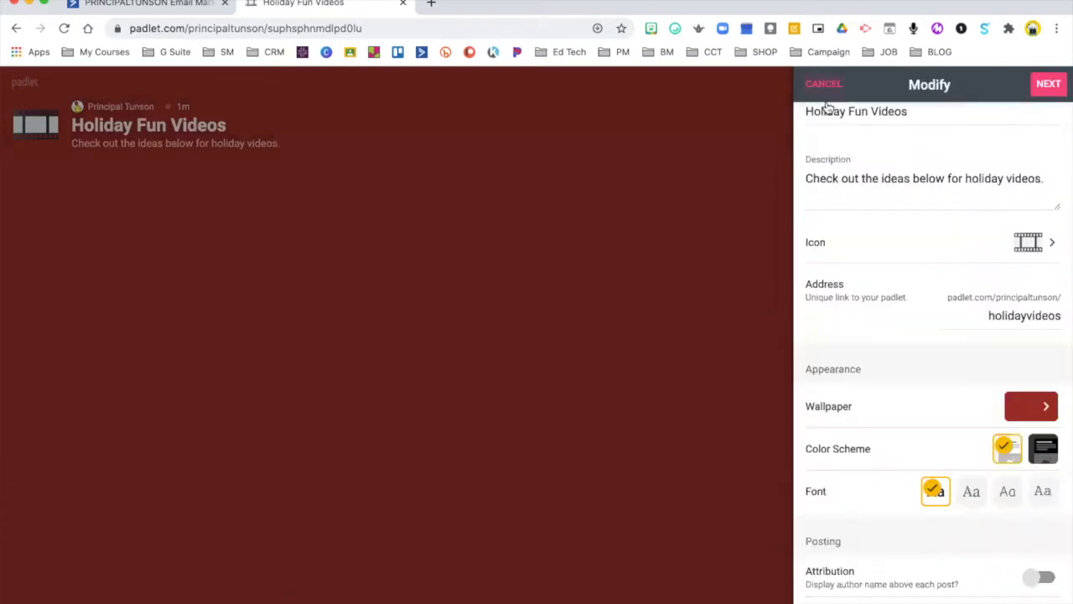
Turn on comments and post approval, then finish the settings.
{"action": "scroll", "coordinate": [929, 334], "scroll_direction": "down", "scroll_amount": 5}
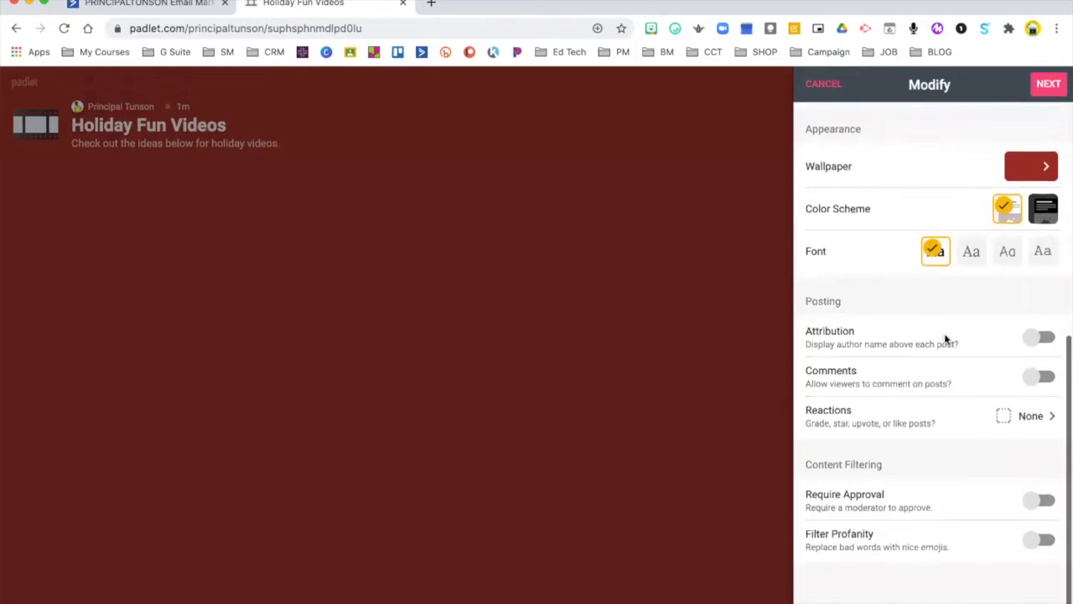
{"action": "left_click", "coordinate": [1028, 381]}
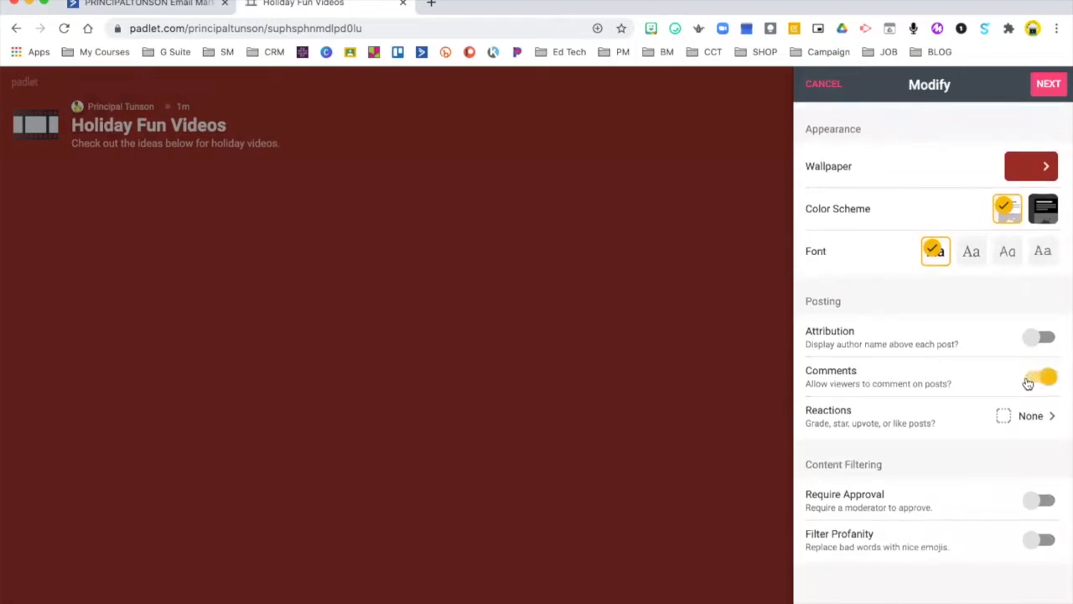
{"action": "left_click", "coordinate": [1036, 502]}
{"action": "left_click", "coordinate": [1050, 84]}
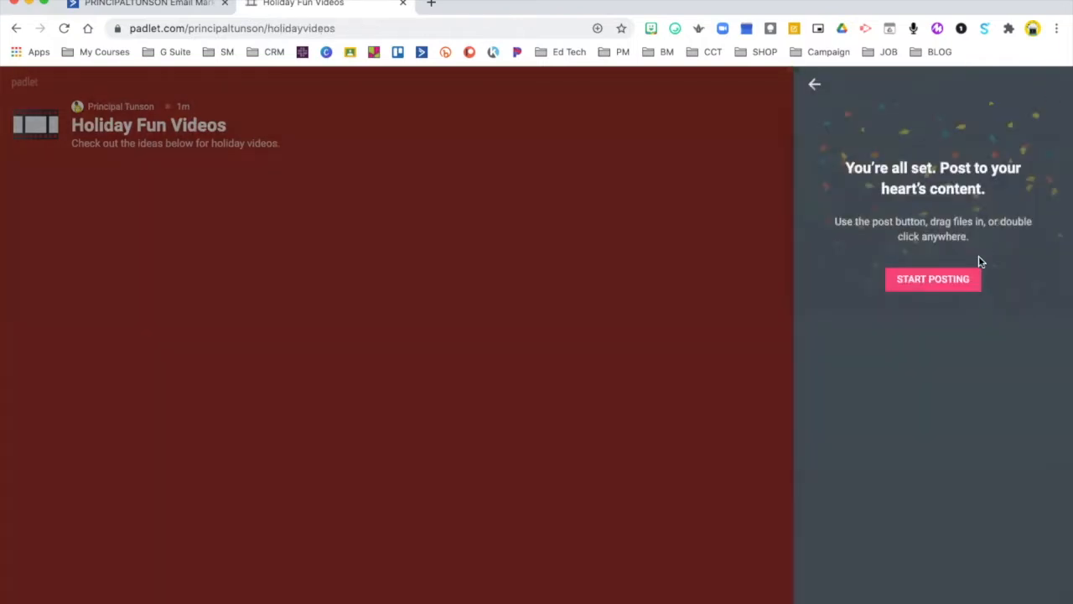
Start a new post titled 'It's A Wonderful Life'.
{"action": "left_click", "coordinate": [965, 280]}
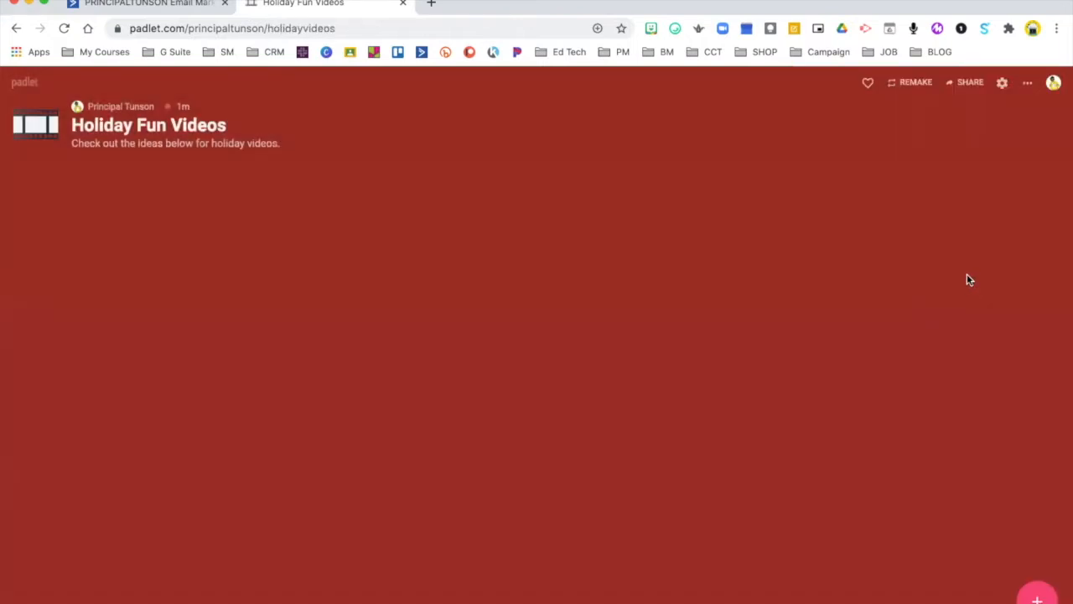
{"action": "left_click", "coordinate": [1039, 597]}
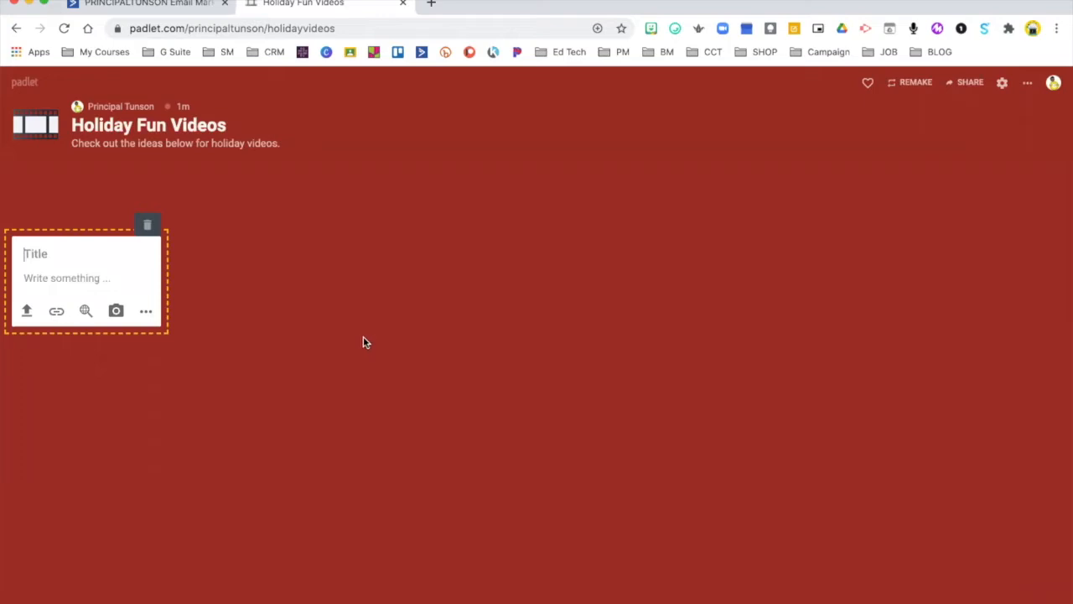
{"action": "type", "text": "It's A Wonderful Life"}
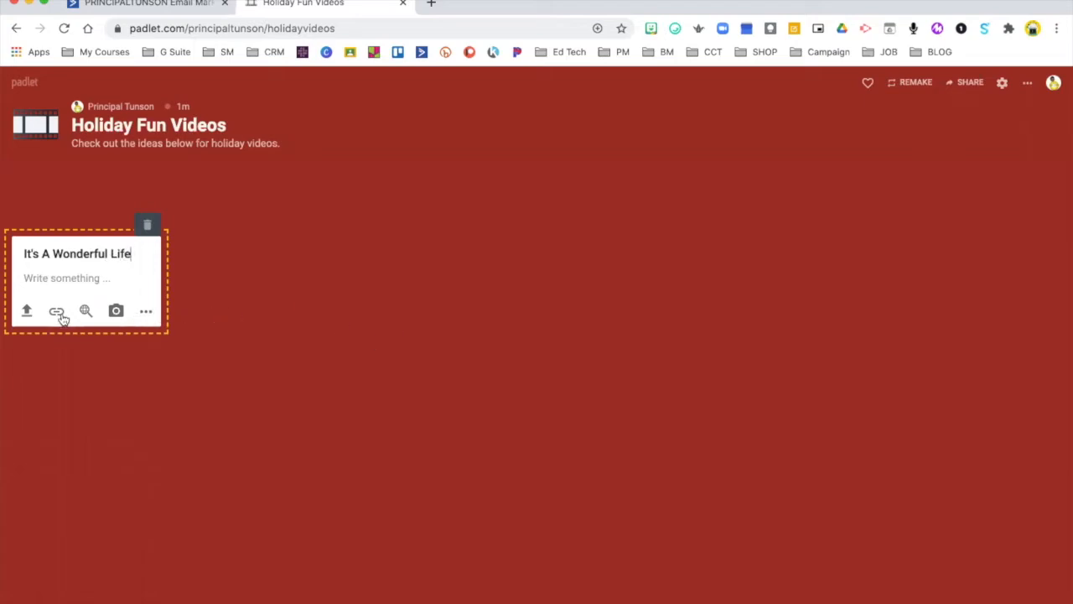
Attach the first It's A Wonderful Life Vimeo video from web search and publish the post.
{"action": "left_click", "coordinate": [145, 314]}
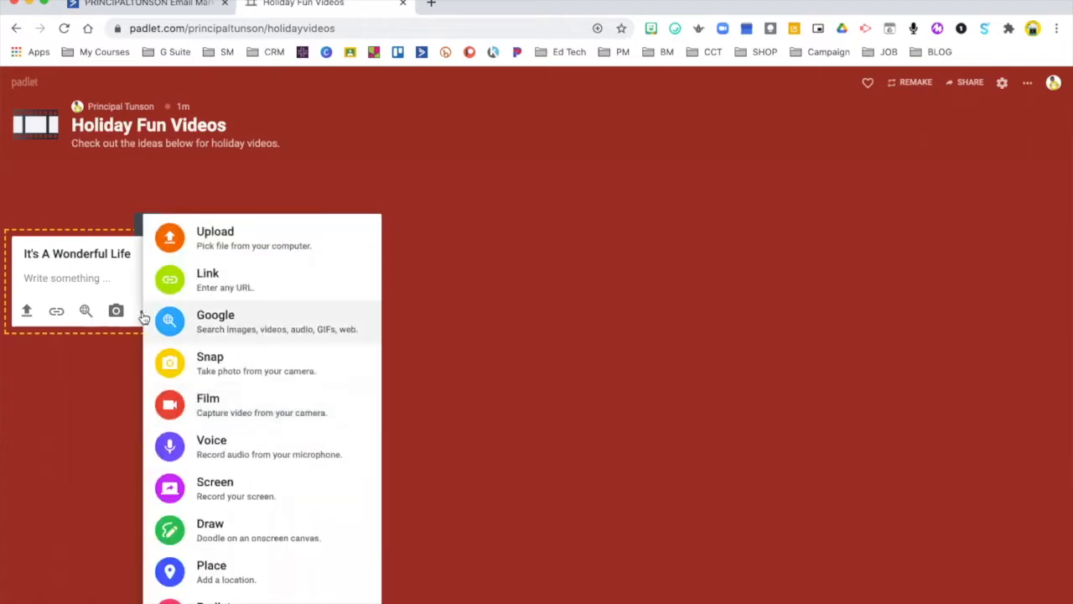
{"action": "left_click", "coordinate": [86, 313]}
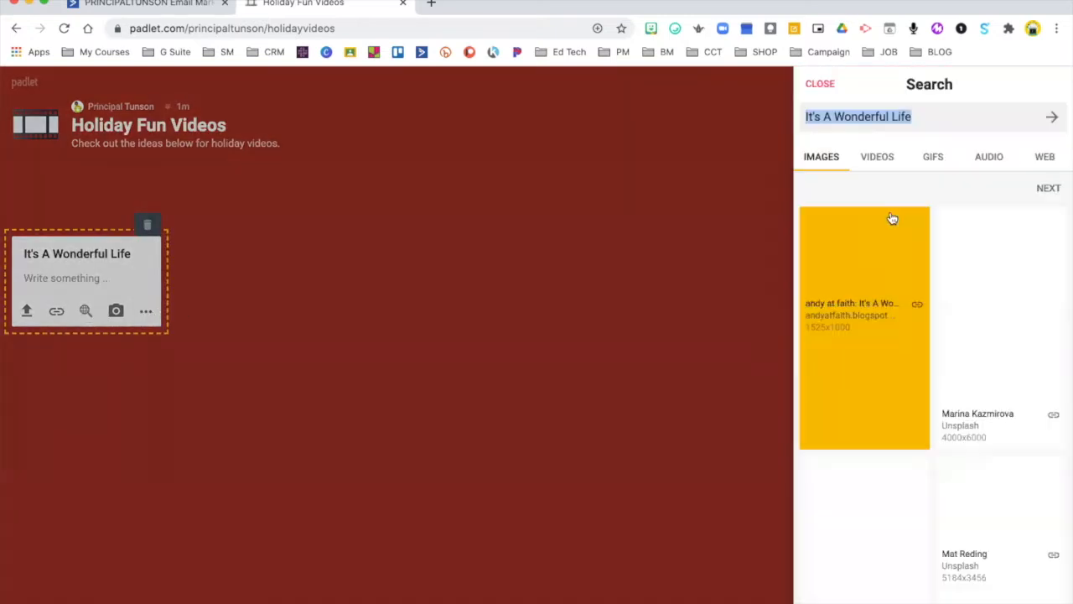
{"action": "left_click", "coordinate": [878, 158]}
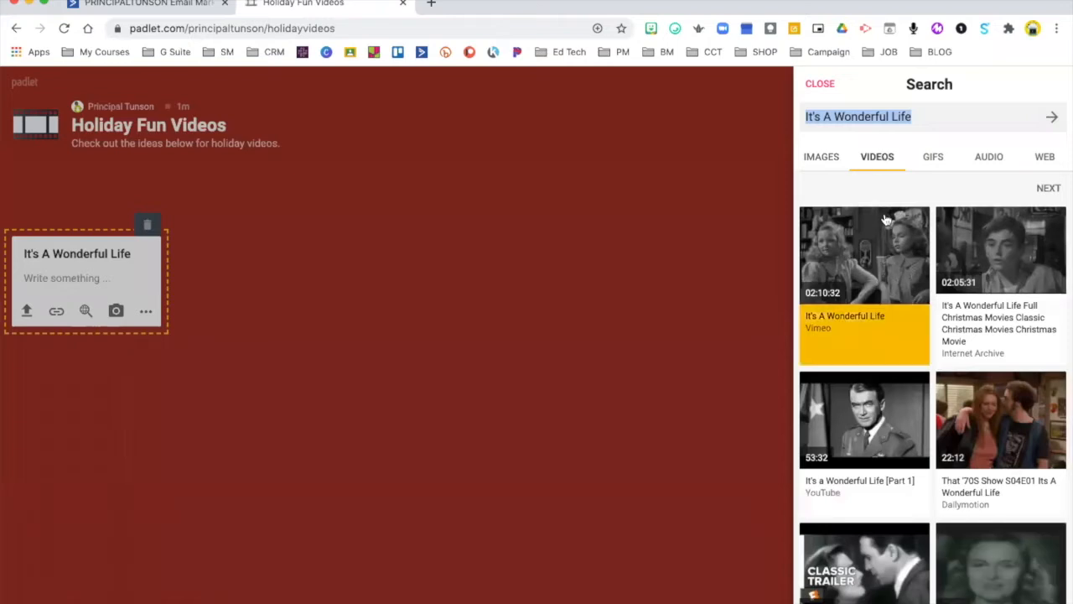
{"action": "left_click", "coordinate": [887, 244]}
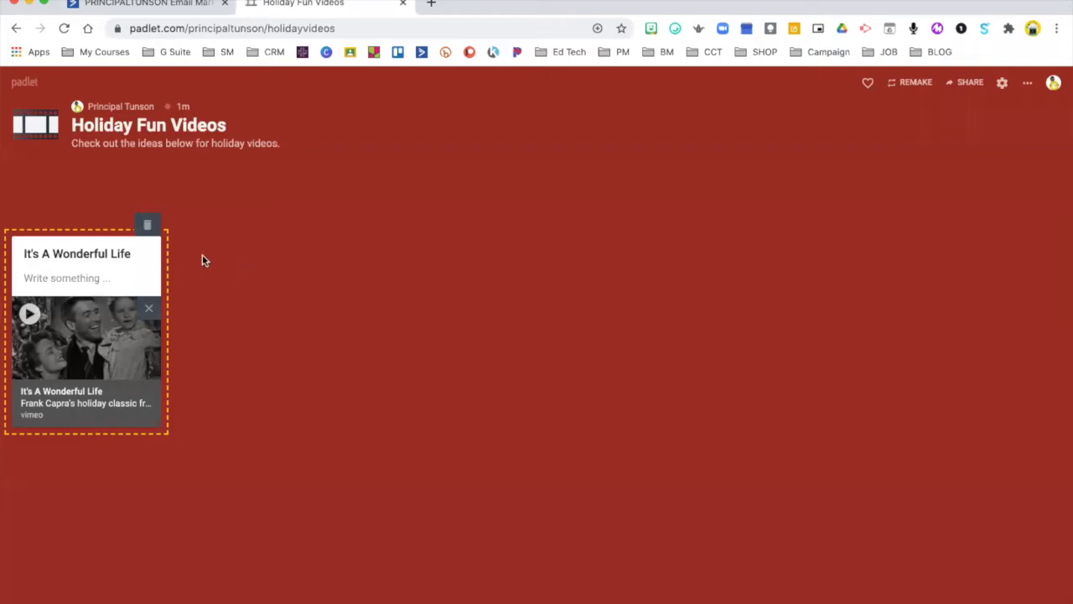
{"action": "left_click", "coordinate": [260, 281]}
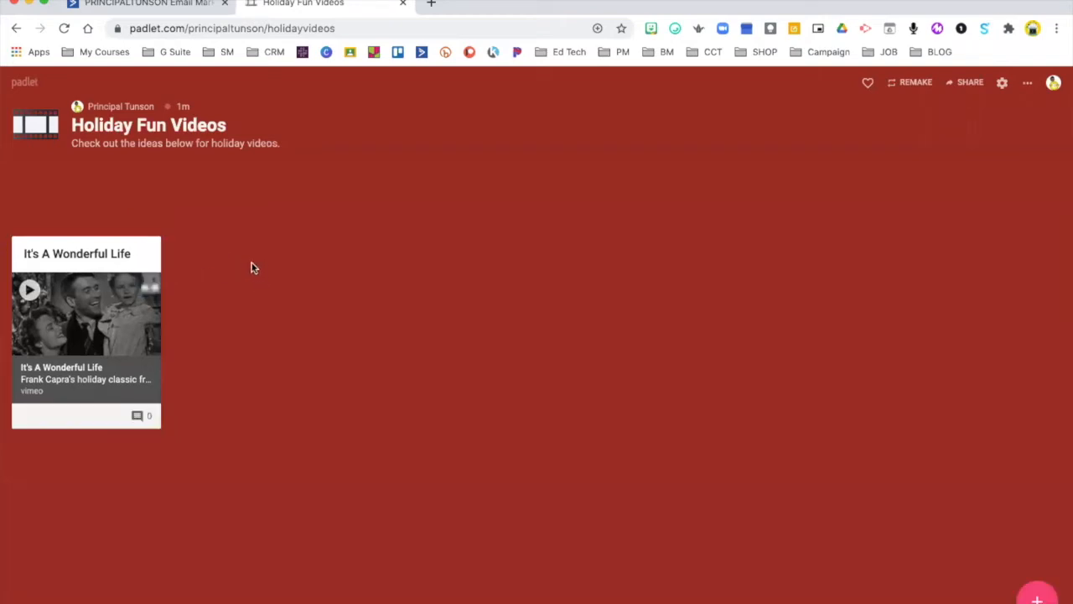
Post 'The Grinch that Stole Christmas' with the Dr. Seuss Grinch video, placed beside the first post.
{"action": "left_click", "coordinate": [1037, 593]}
{"action": "type", "text": "The Grinch that St"}
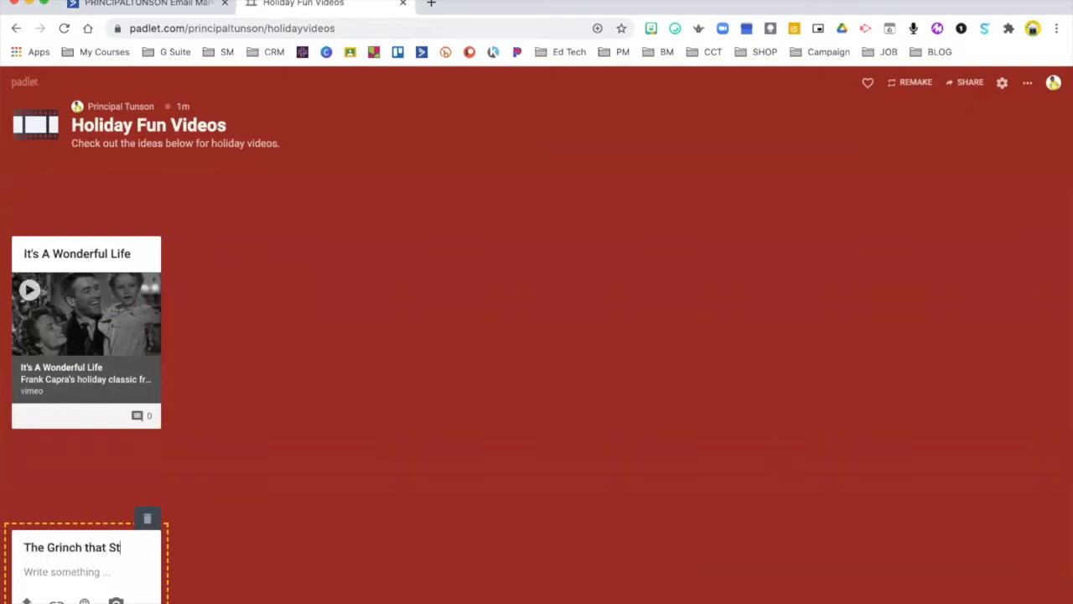
{"action": "type", "text": "ole Christmas"}
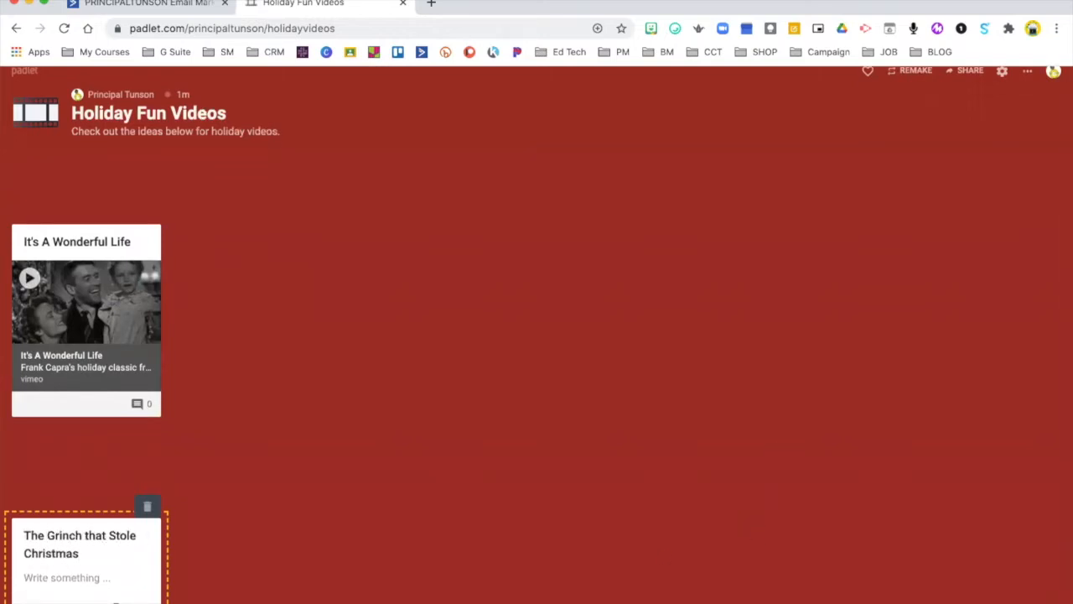
{"action": "left_click", "coordinate": [86, 602]}
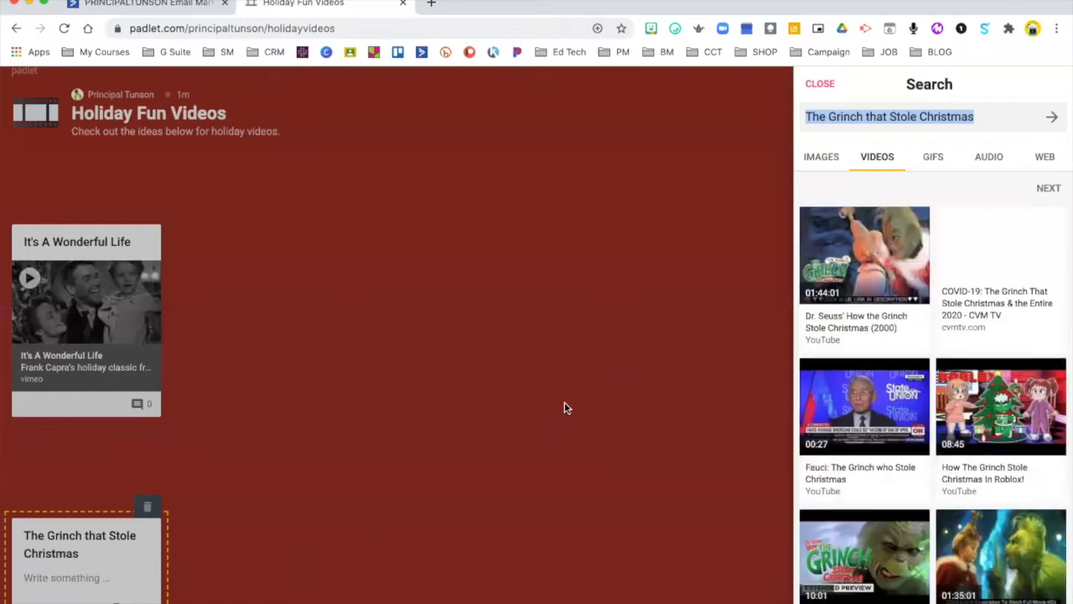
{"action": "left_click", "coordinate": [858, 254]}
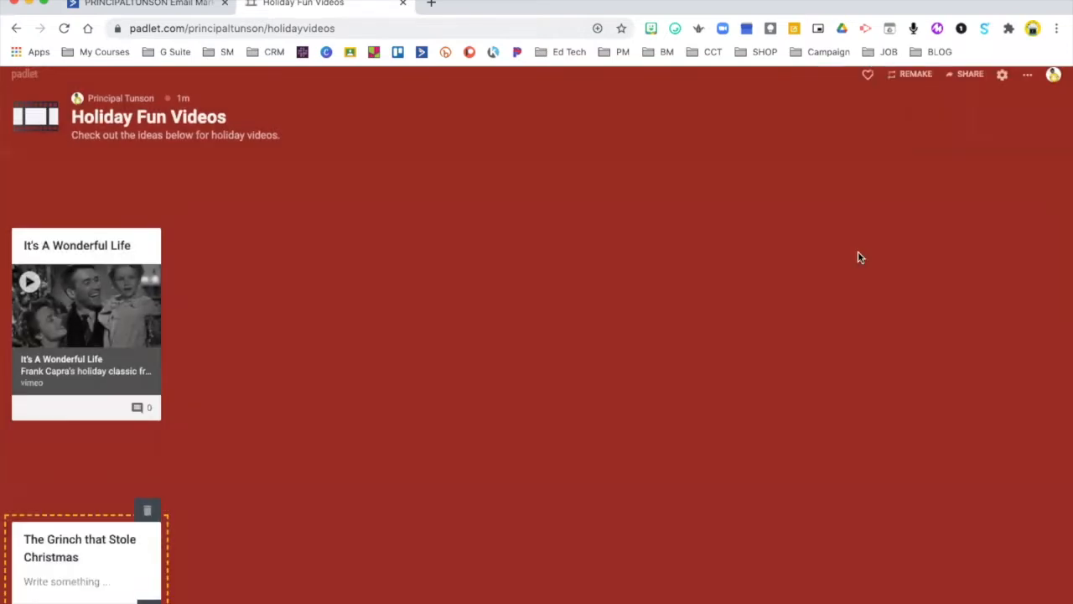
{"action": "left_click_drag", "start_coordinate": [92, 522], "coordinate": [270, 239]}
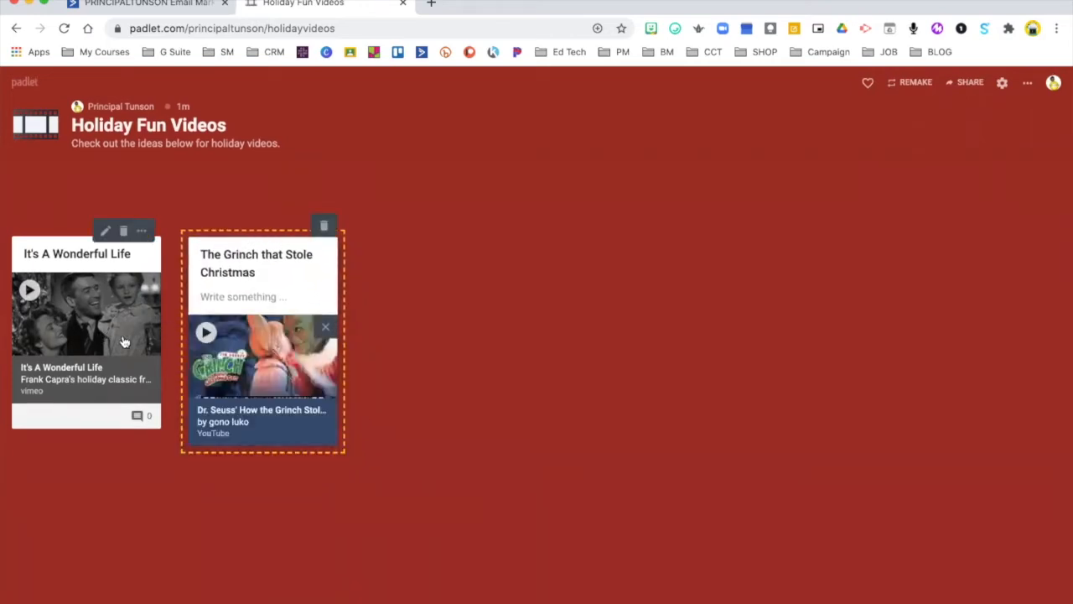
{"action": "left_click", "coordinate": [468, 325]}
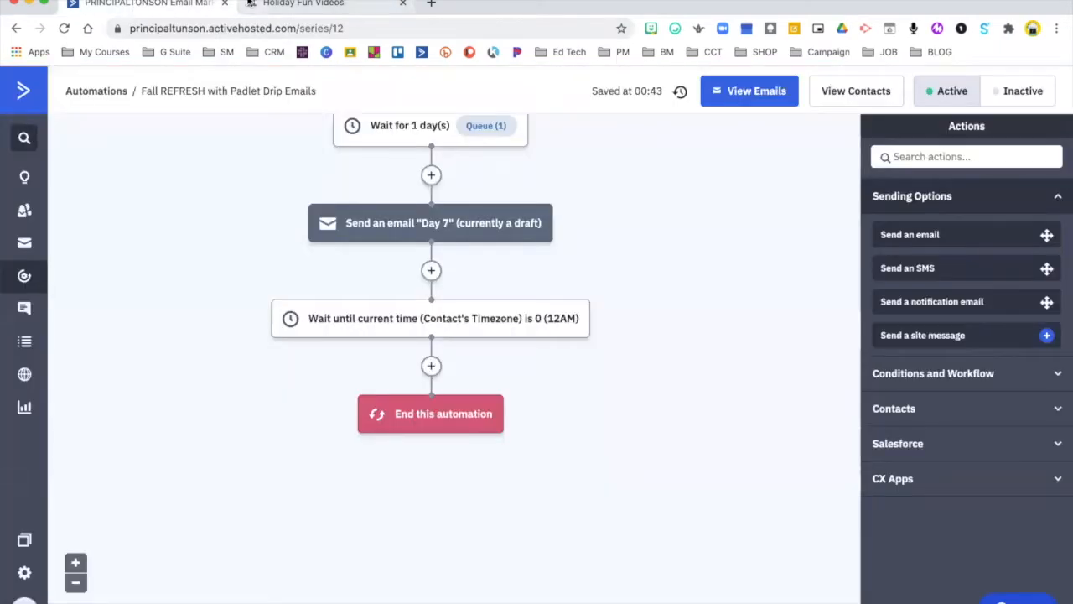
Switch from ActiveCampaign back to the Padlet browser tab.
{"action": "left_click", "coordinate": [250, 3]}
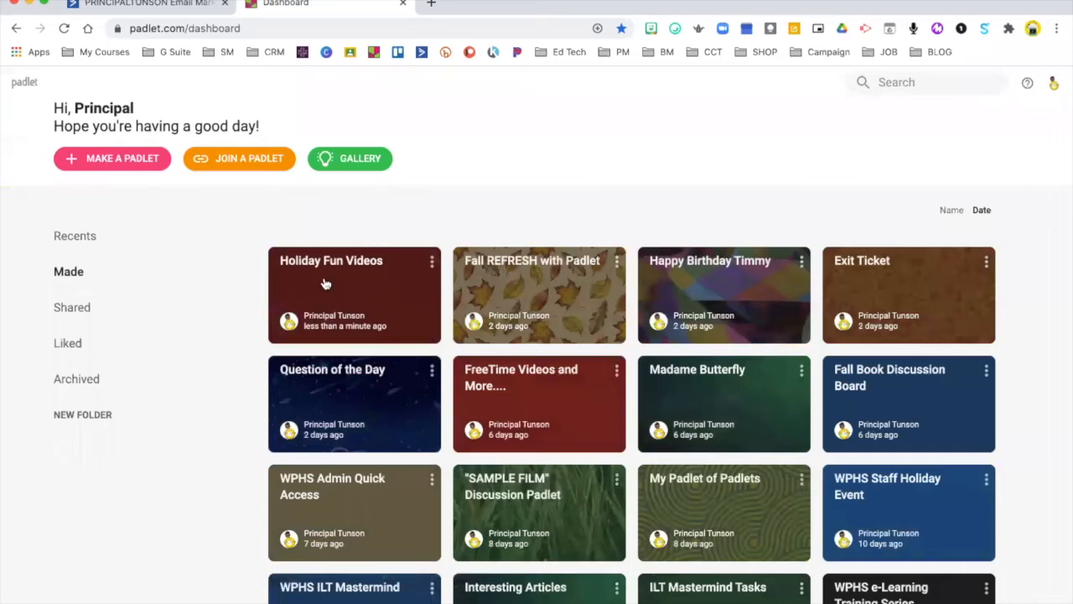
Make a new Wall padlet titled 'Holiday Fun Activities'.
{"action": "left_click", "coordinate": [124, 160]}
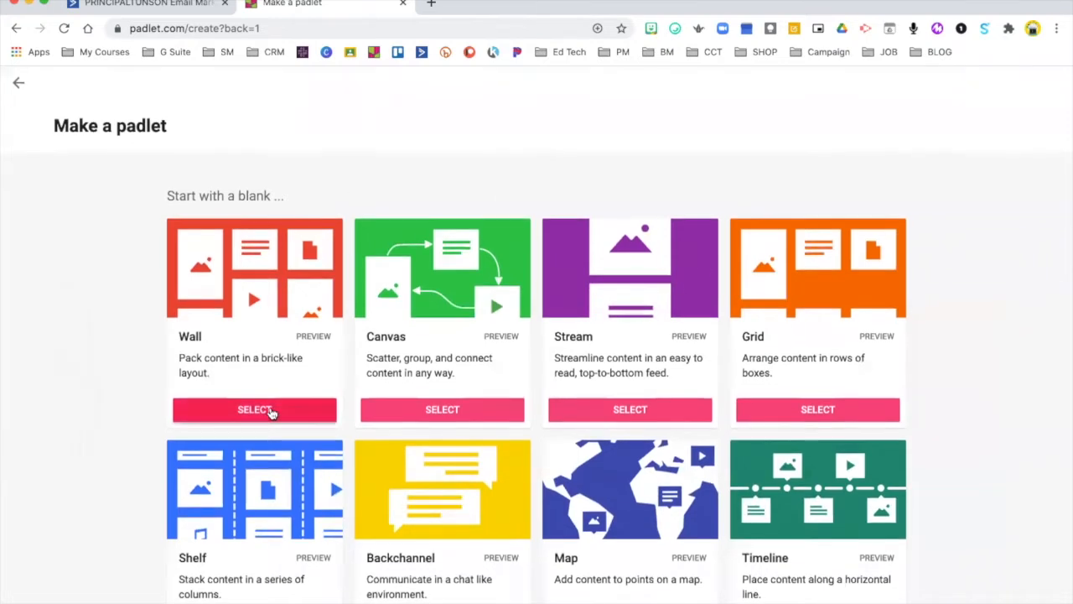
{"action": "left_click", "coordinate": [270, 412]}
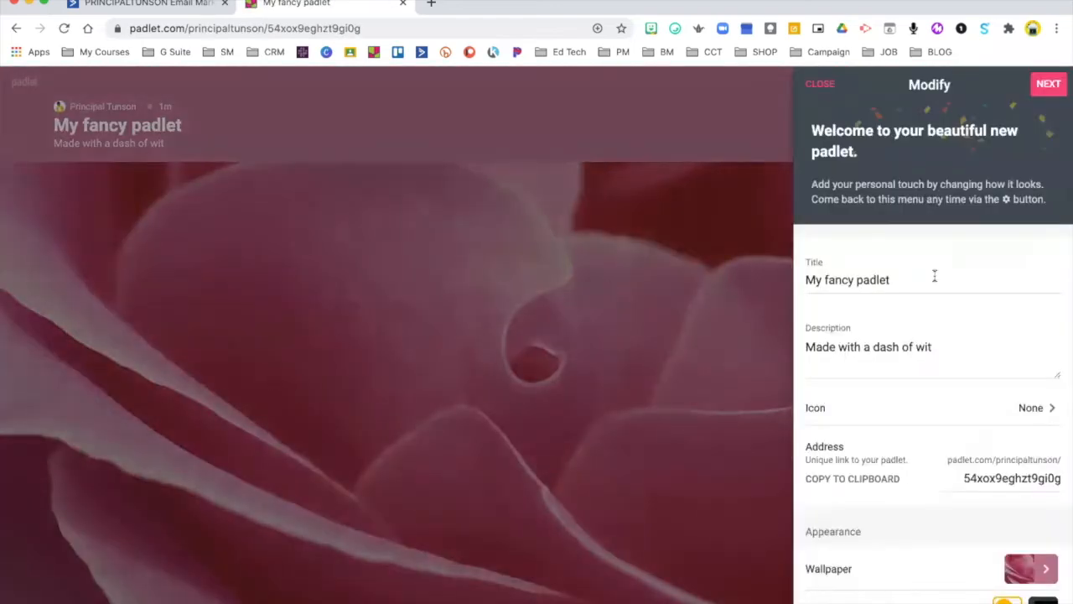
{"action": "left_click_drag", "start_coordinate": [902, 279], "coordinate": [801, 282]}
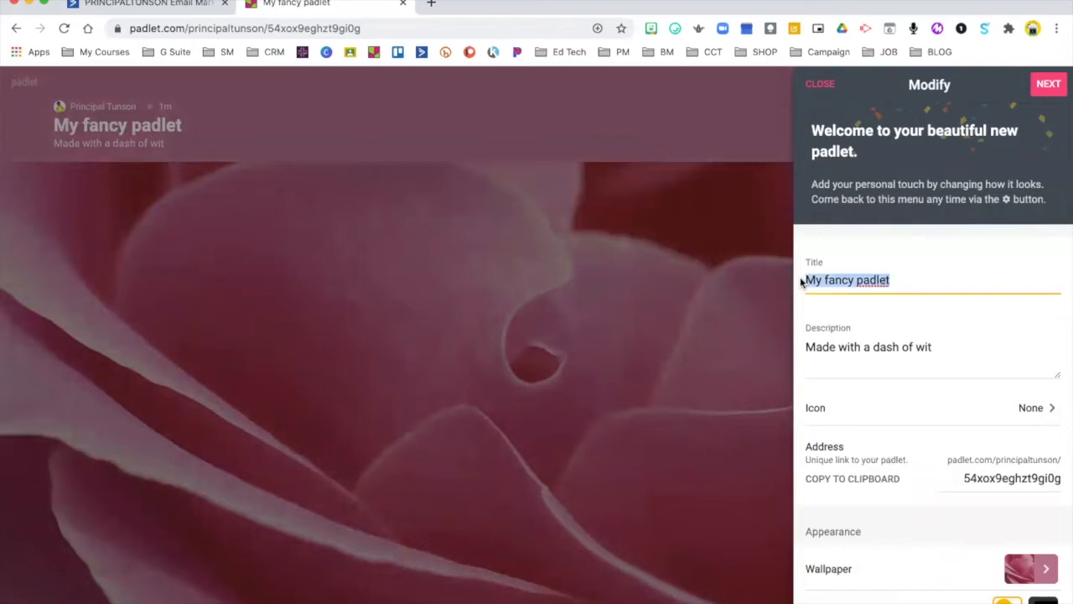
{"action": "type", "text": "Holi"}
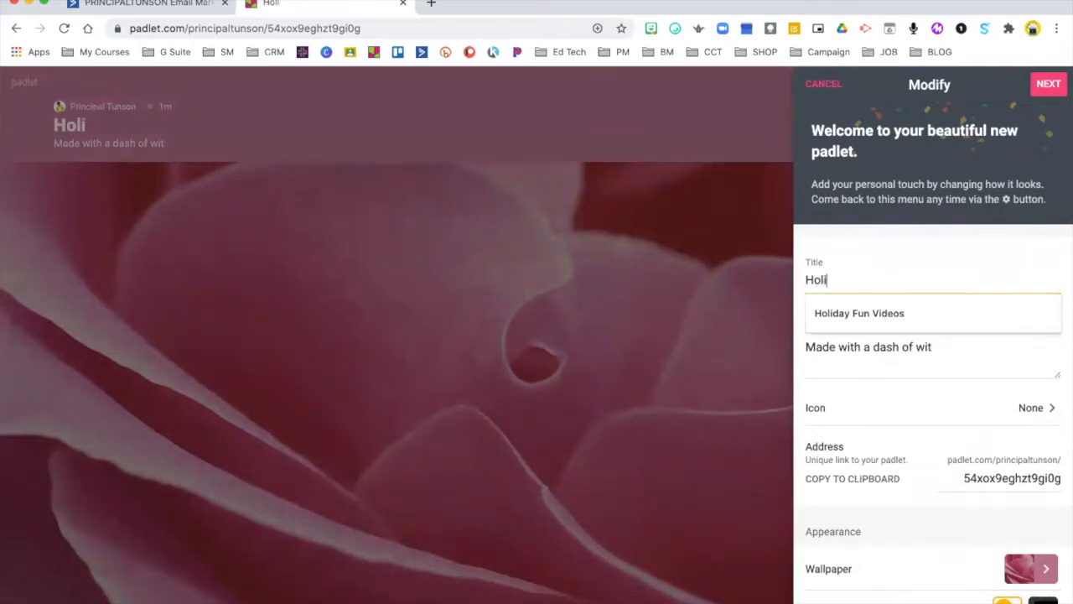
{"action": "type", "text": "day Fun Activities"}
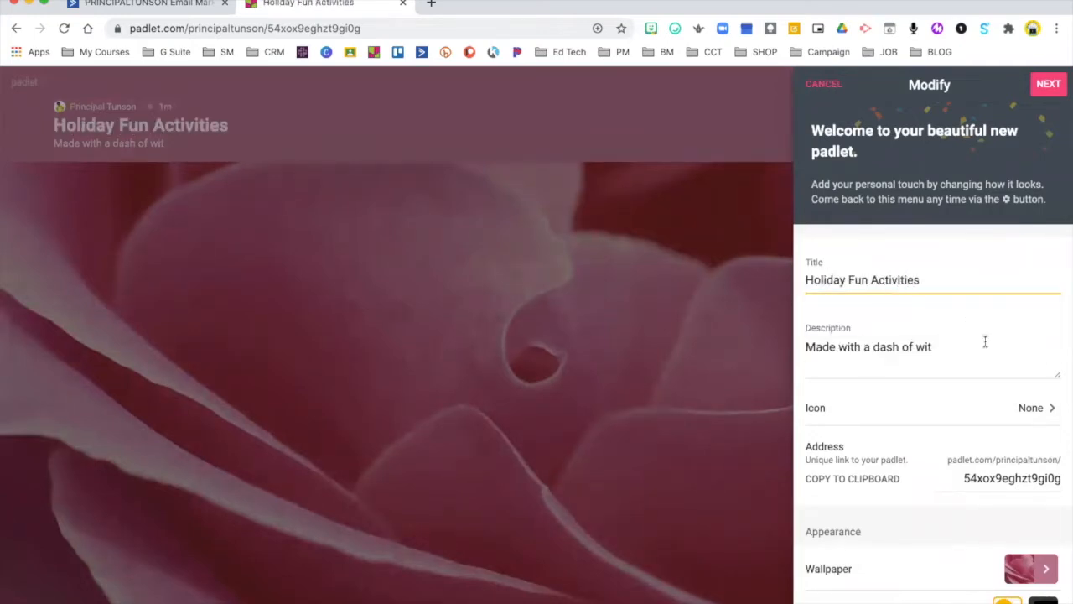
Set the description to 'Add examples of your favorite holiday activities to this Padlet.'.
{"action": "left_click", "coordinate": [985, 342]}
{"action": "key", "text": "ctrl+a"}
{"action": "type", "text": "Add "}
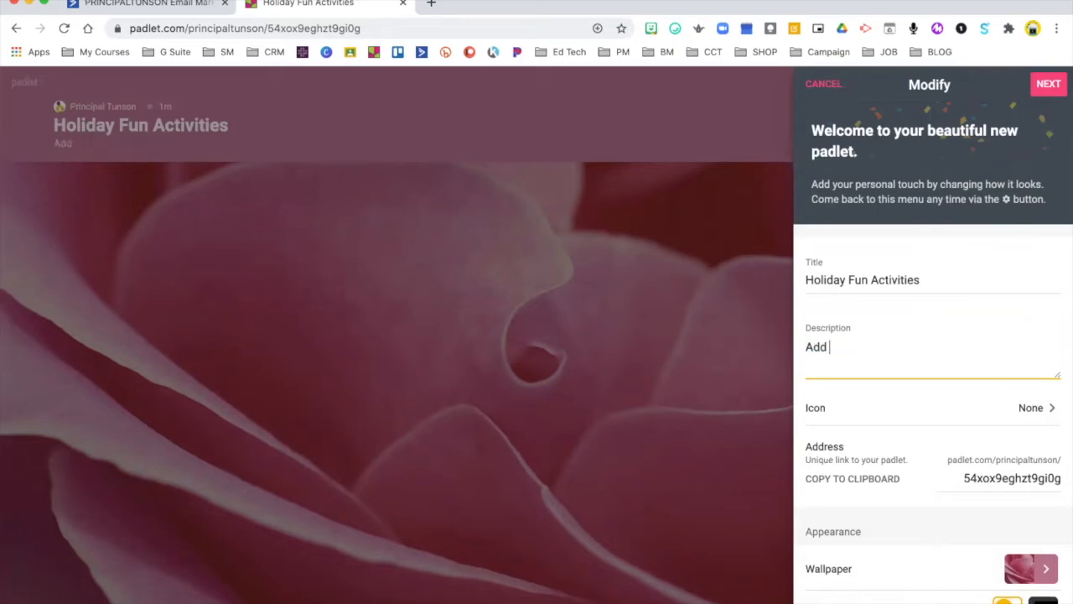
{"action": "type", "text": "examples of your favori"}
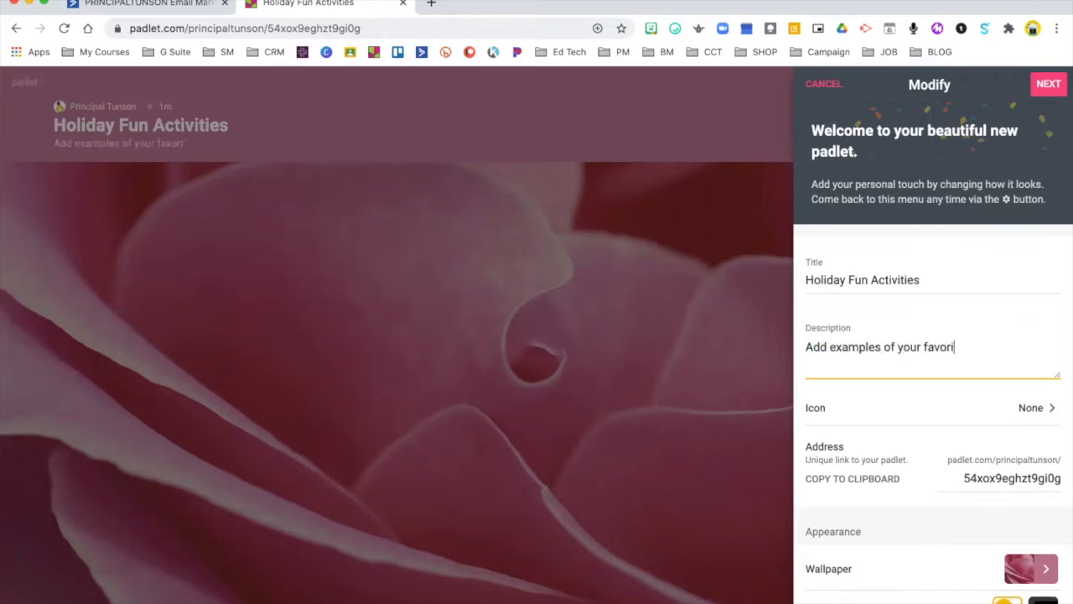
{"action": "type", "text": "te holiday activties bel"}
{"action": "key", "text": "BackSpace"}
{"action": "key", "text": "BackSpace"}
{"action": "key", "text": "BackSpace"}
{"action": "key", "text": "BackSpace"}
{"action": "key", "text": "BackSpace"}
{"action": "key", "text": "BackSpace"}
{"action": "type", "text": "es"}
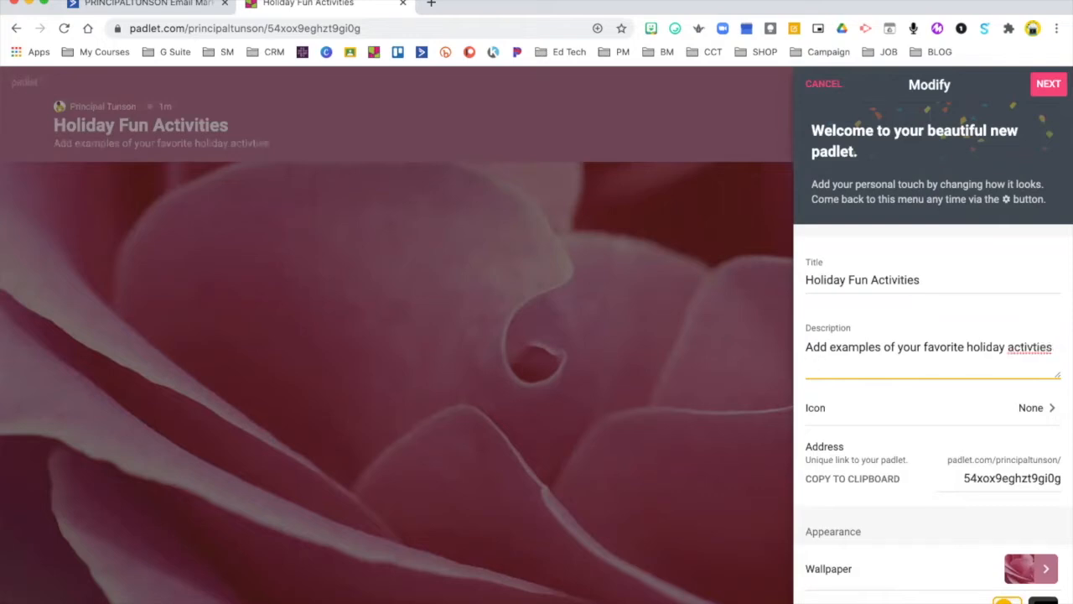
{"action": "left_click", "coordinate": [1029, 347]}
{"action": "type", "text": "i"}
{"action": "key", "text": "End"}
{"action": "type", "text": "be"}
{"action": "key", "text": "BackSpace"}
{"action": "type", "text": "to this Padle"}
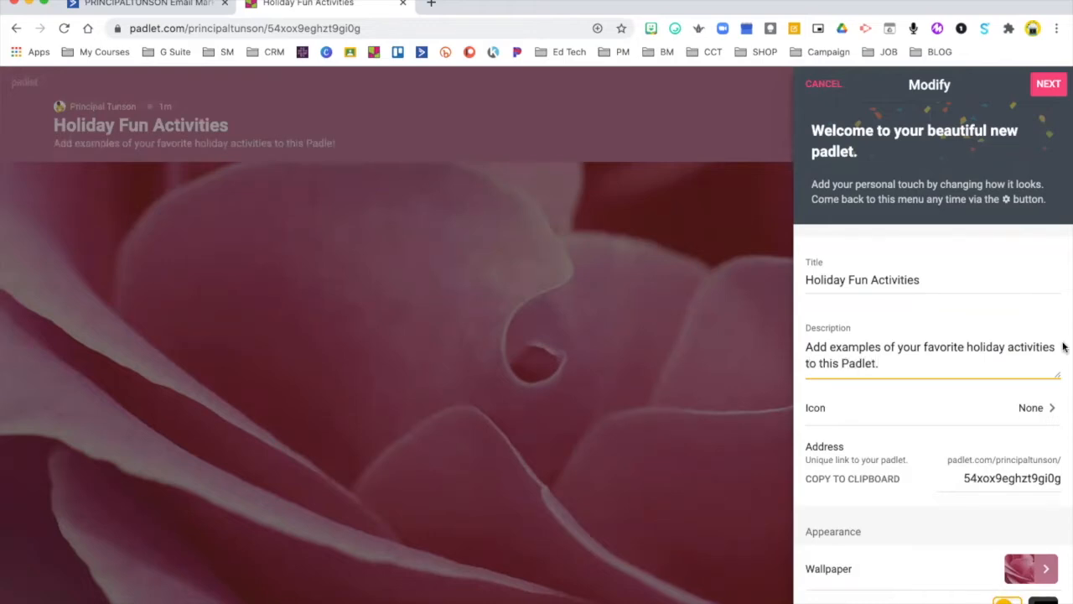
{"action": "left_click", "coordinate": [1031, 407]}
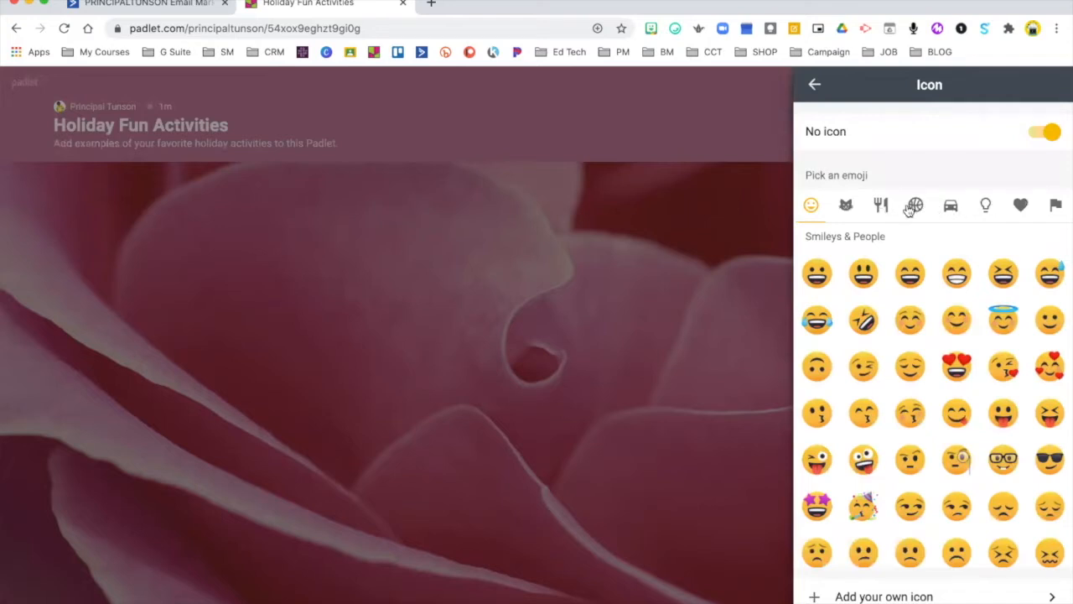
Pick the paintbrush emoji from the Objects category as the padlet icon.
{"action": "left_click", "coordinate": [986, 207]}
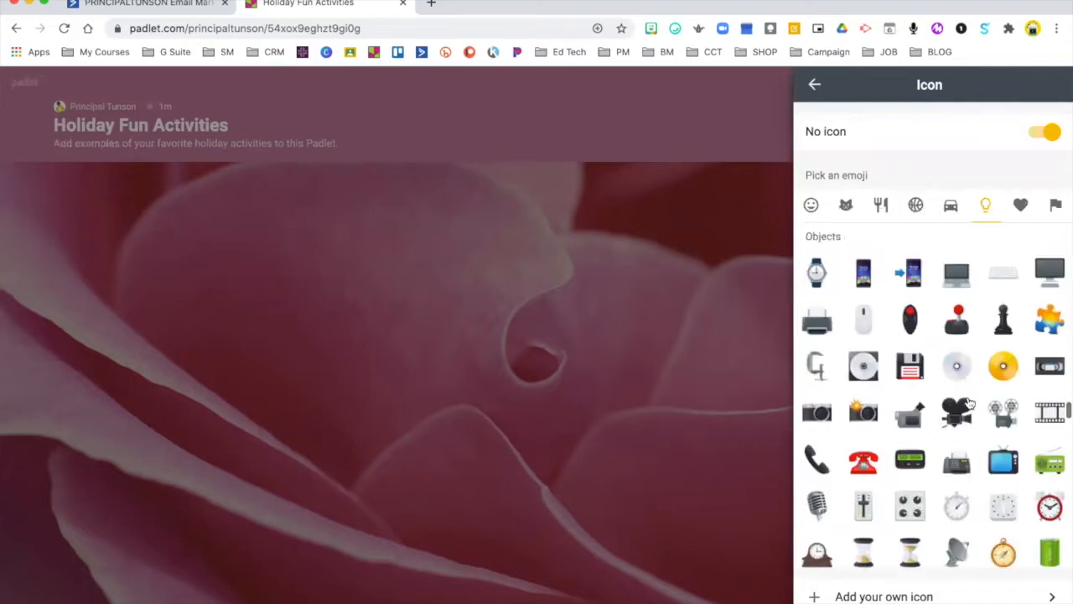
{"action": "scroll", "coordinate": [969, 405], "scroll_direction": "down", "scroll_amount": 7}
{"action": "scroll", "coordinate": [969, 404], "scroll_direction": "down", "scroll_amount": 8}
{"action": "scroll", "coordinate": [969, 404], "scroll_direction": "down", "scroll_amount": 5}
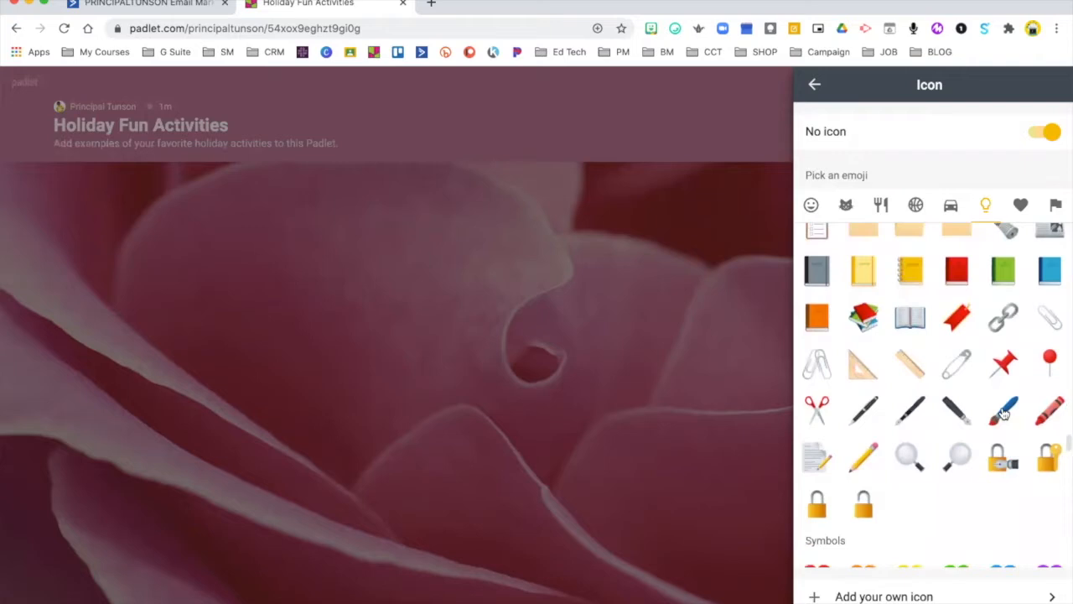
{"action": "left_click", "coordinate": [1004, 411]}
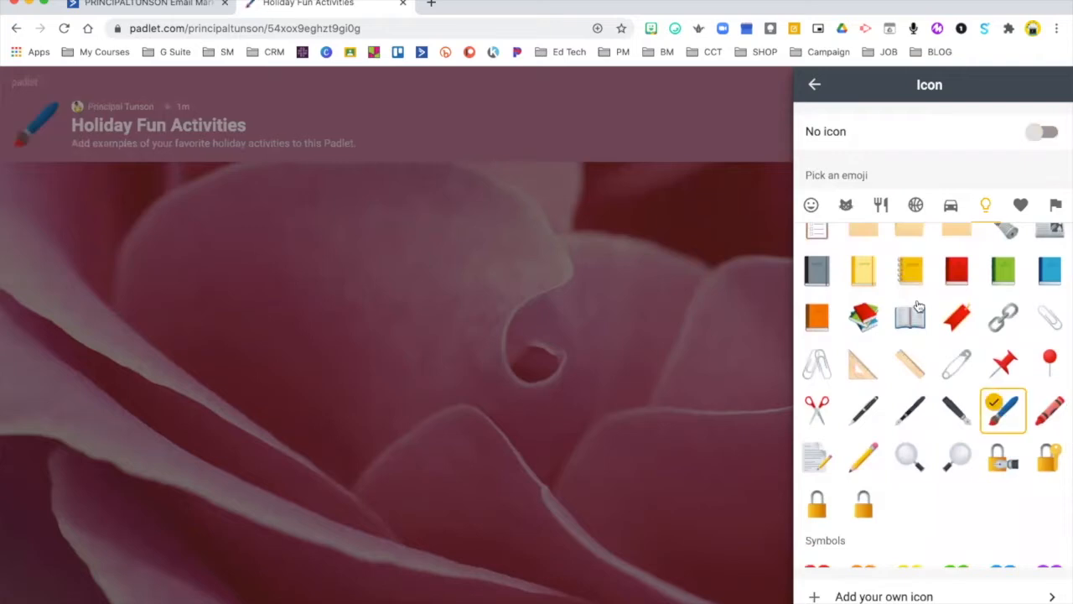
{"action": "left_click", "coordinate": [821, 97]}
Change the padlet address ending to holidayactivities.
{"action": "scroll", "coordinate": [937, 367], "scroll_direction": "down", "scroll_amount": 3}
{"action": "left_click_drag", "start_coordinate": [962, 390], "coordinate": [1065, 390]}
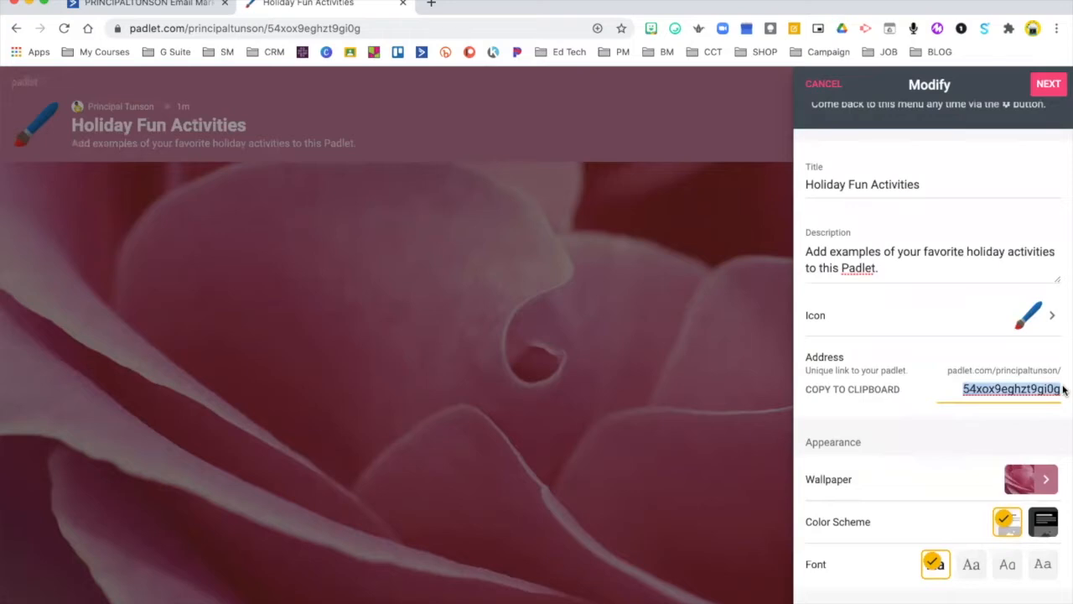
{"action": "type", "text": "holidayactivities"}
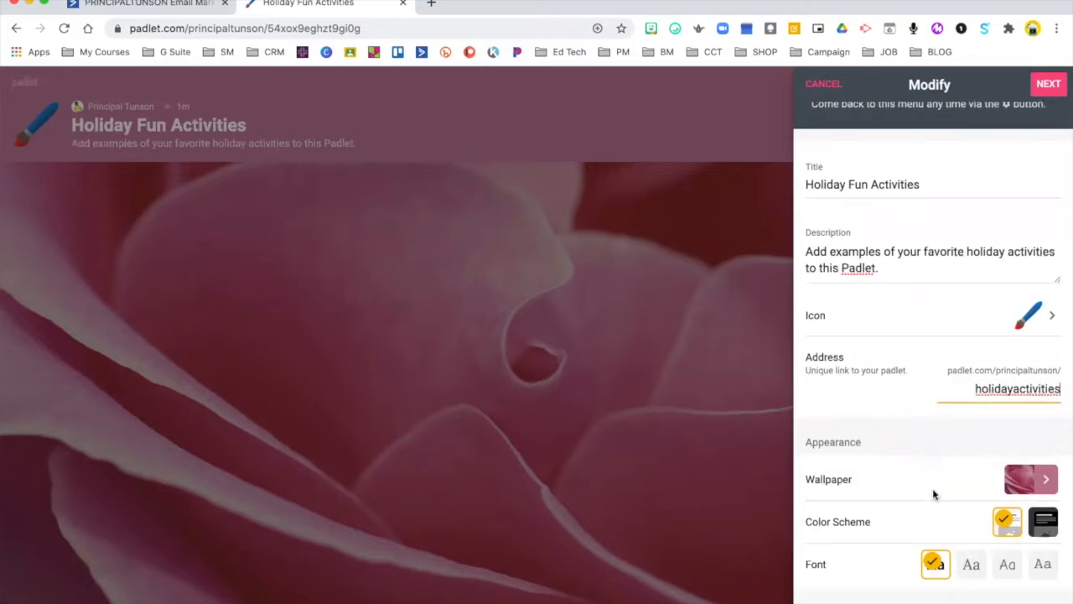
{"action": "left_click", "coordinate": [933, 489]}
Set the board wallpaper to solid red.
{"action": "left_click", "coordinate": [1027, 489]}
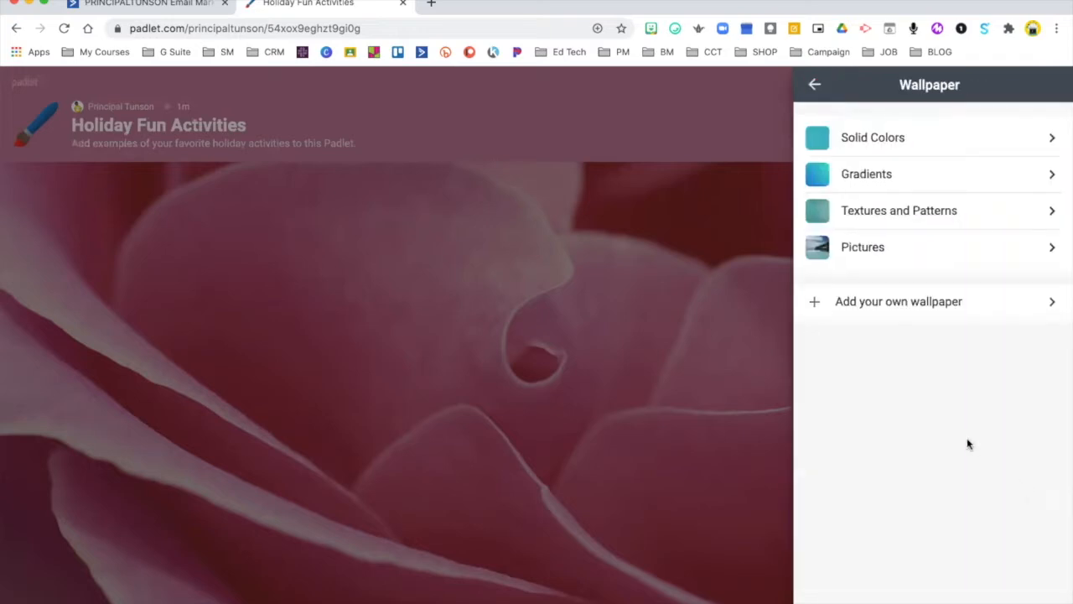
{"action": "left_click", "coordinate": [870, 137]}
{"action": "left_click", "coordinate": [1001, 304]}
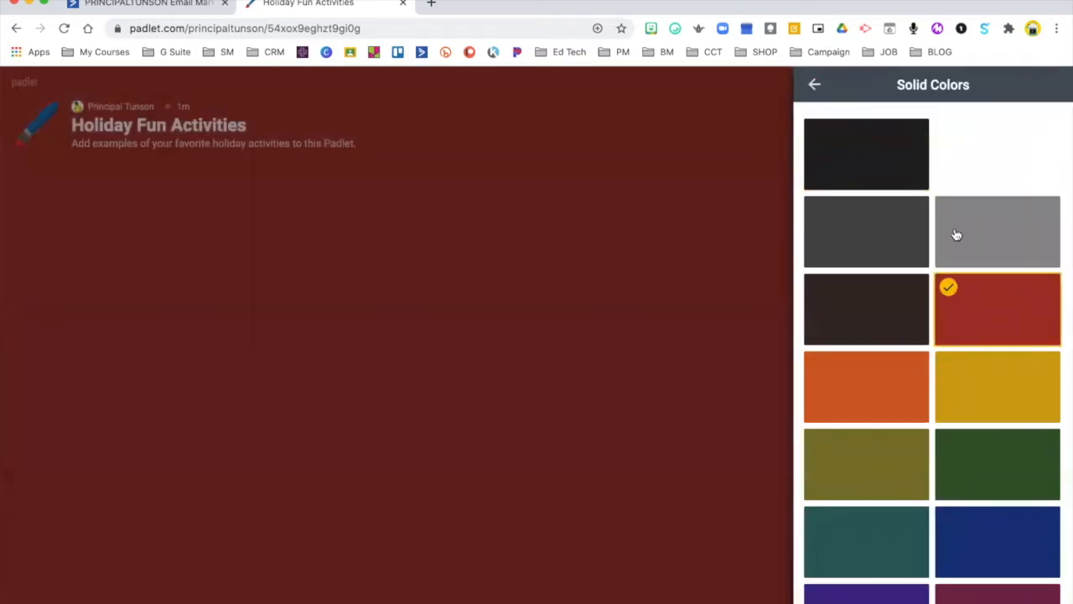
{"action": "left_click", "coordinate": [815, 87]}
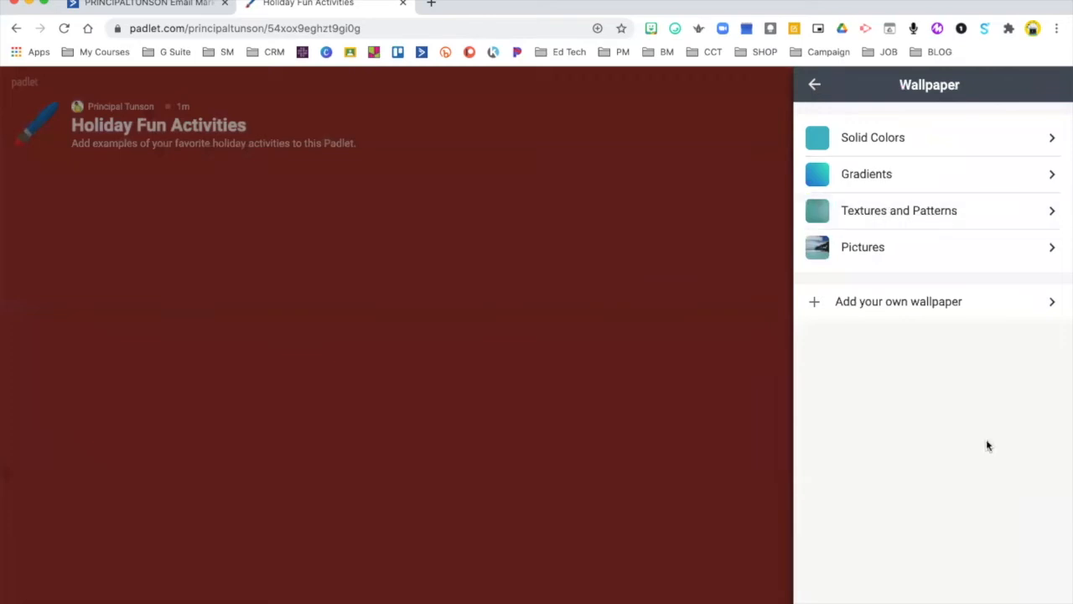
{"action": "left_click", "coordinate": [821, 86]}
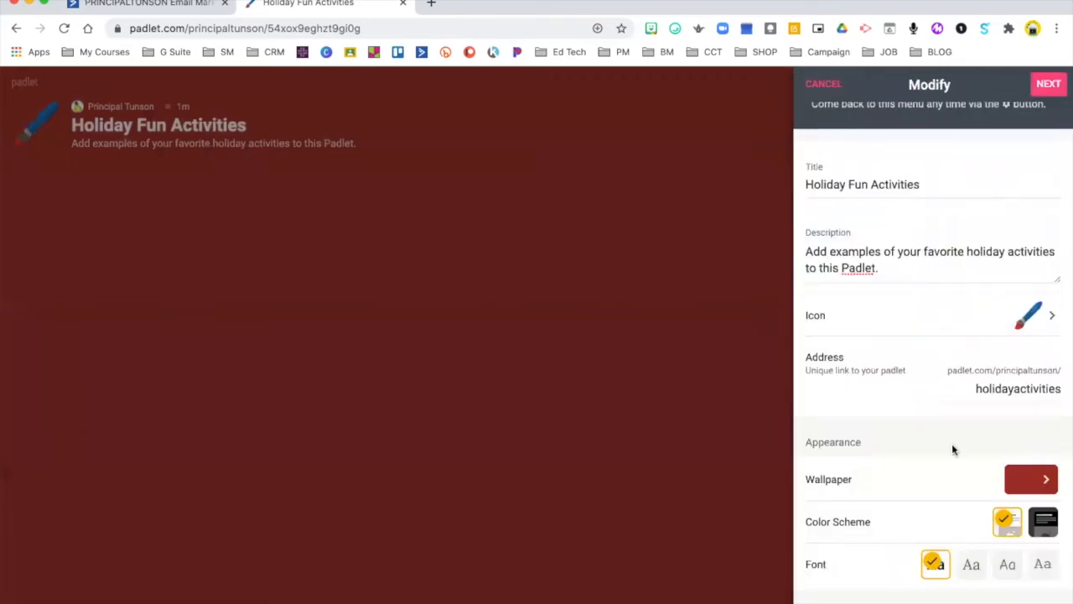
Enable attribution, comments and moderator approval, then save settings and start posting.
{"action": "scroll", "coordinate": [952, 449], "scroll_direction": "down", "scroll_amount": 4}
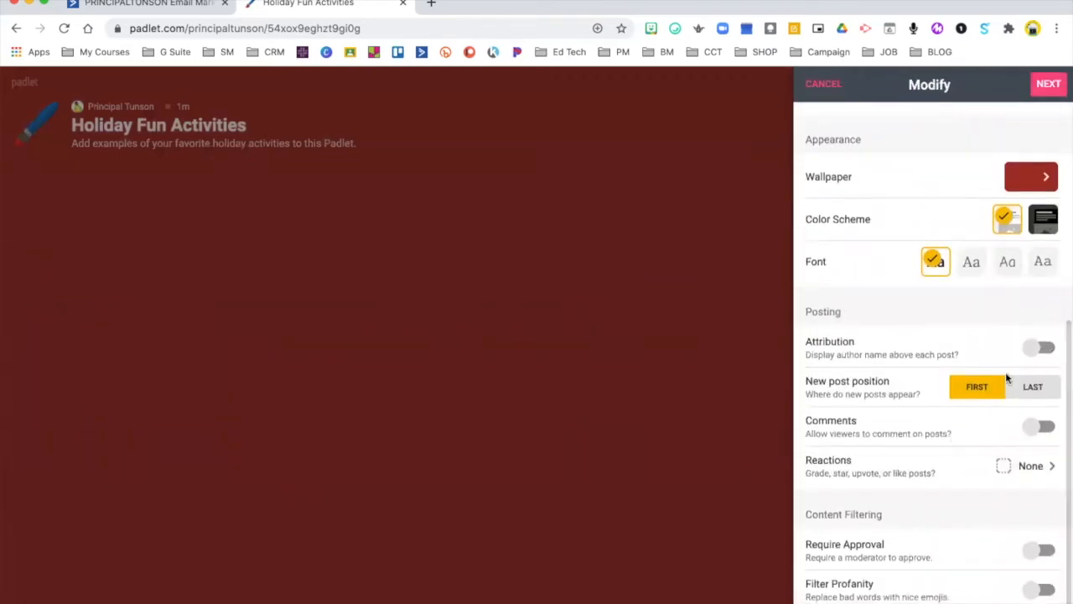
{"action": "left_click", "coordinate": [1038, 347]}
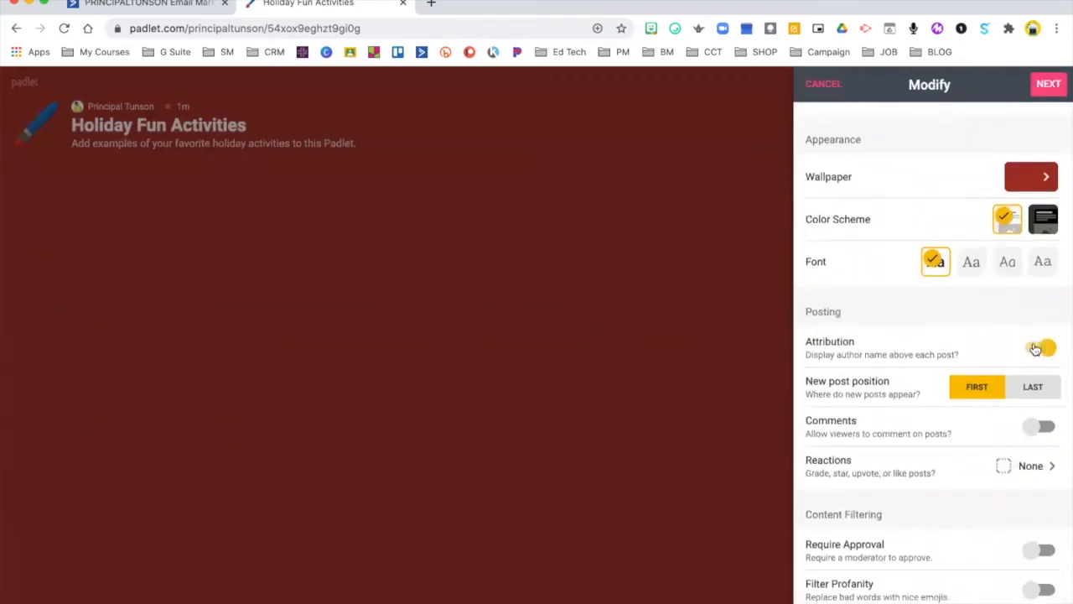
{"action": "left_click", "coordinate": [1038, 427]}
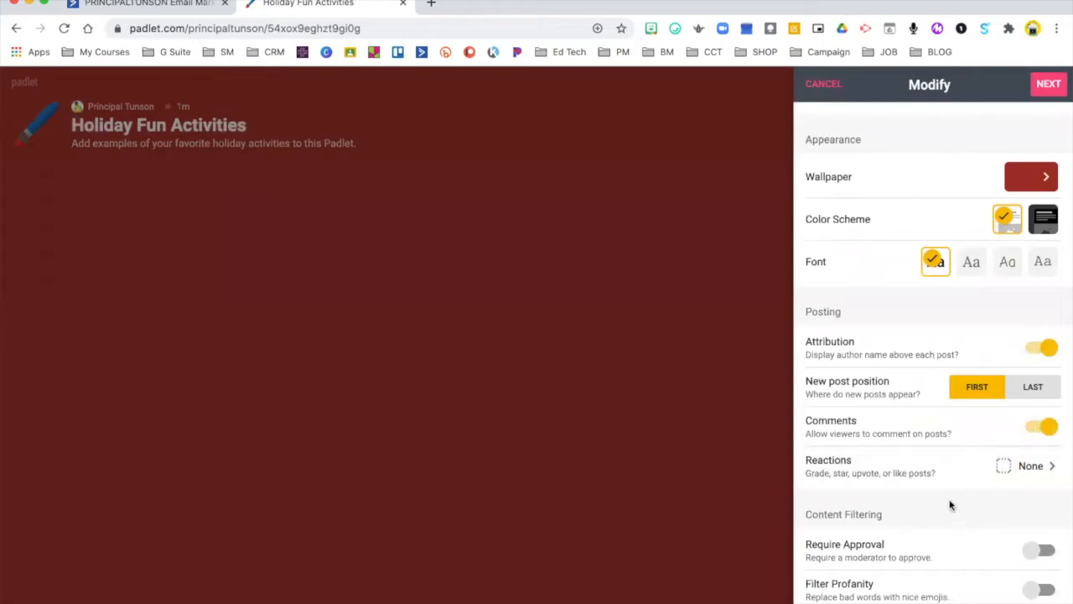
{"action": "scroll", "coordinate": [951, 504], "scroll_direction": "down", "scroll_amount": 1}
{"action": "left_click", "coordinate": [1022, 495]}
{"action": "left_click", "coordinate": [1049, 84]}
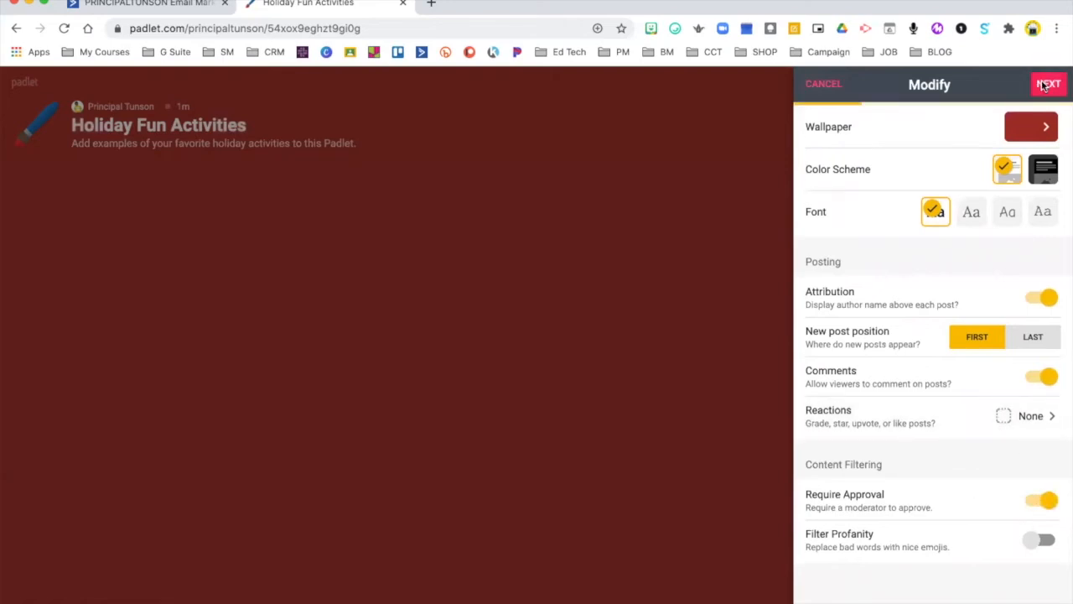
{"action": "left_click", "coordinate": [972, 289]}
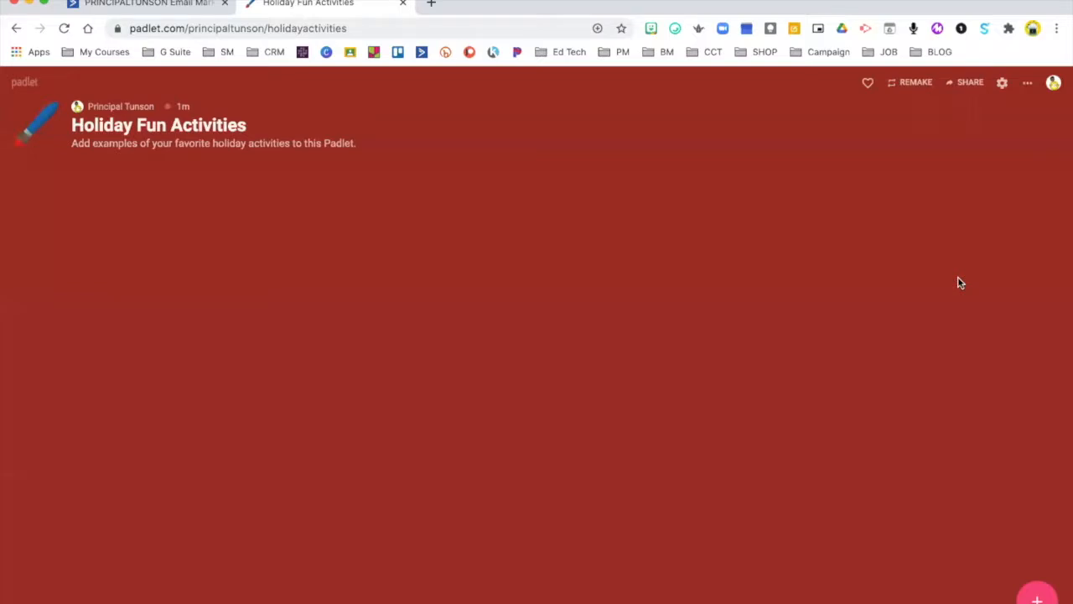
Search Google Images for free printable holiday word searches and preview the Holiday Tunes one.
{"action": "left_click", "coordinate": [431, 3]}
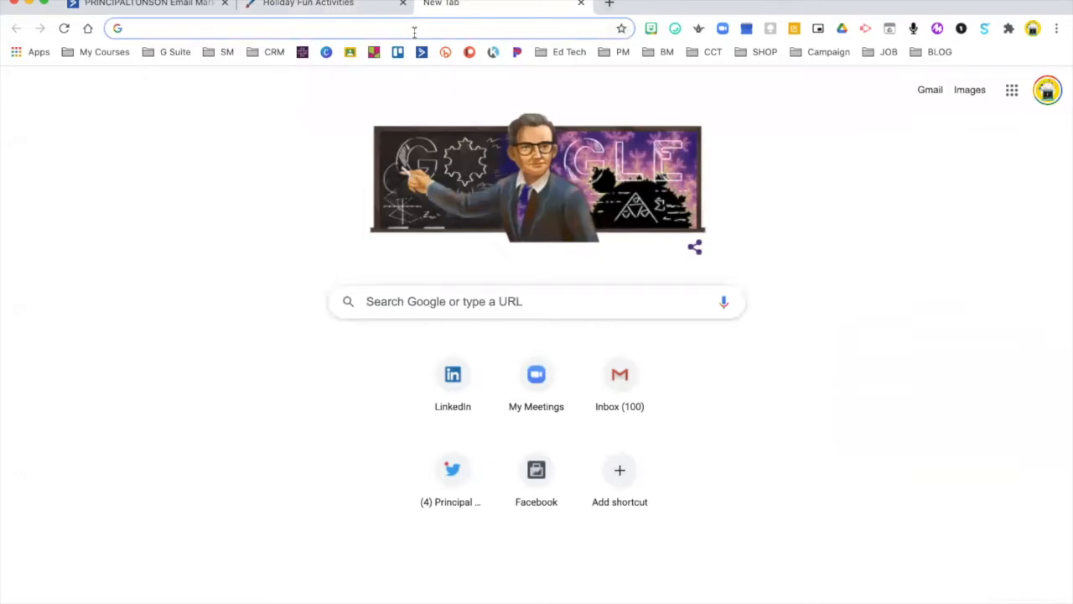
{"action": "type", "text": "holiday "}
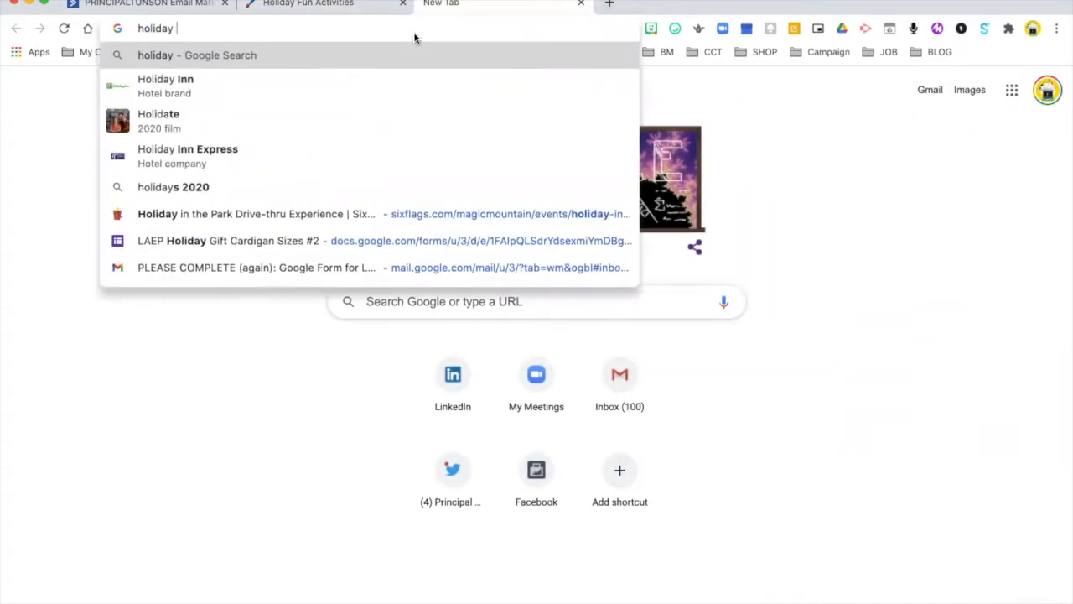
{"action": "type", "text": "word sea"}
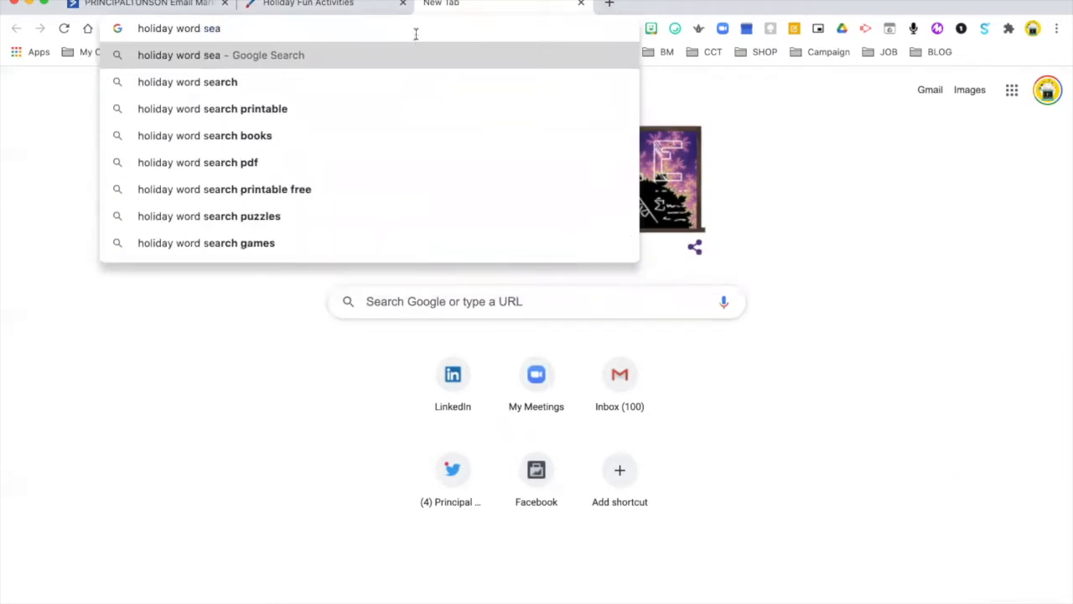
{"action": "left_click", "coordinate": [305, 188]}
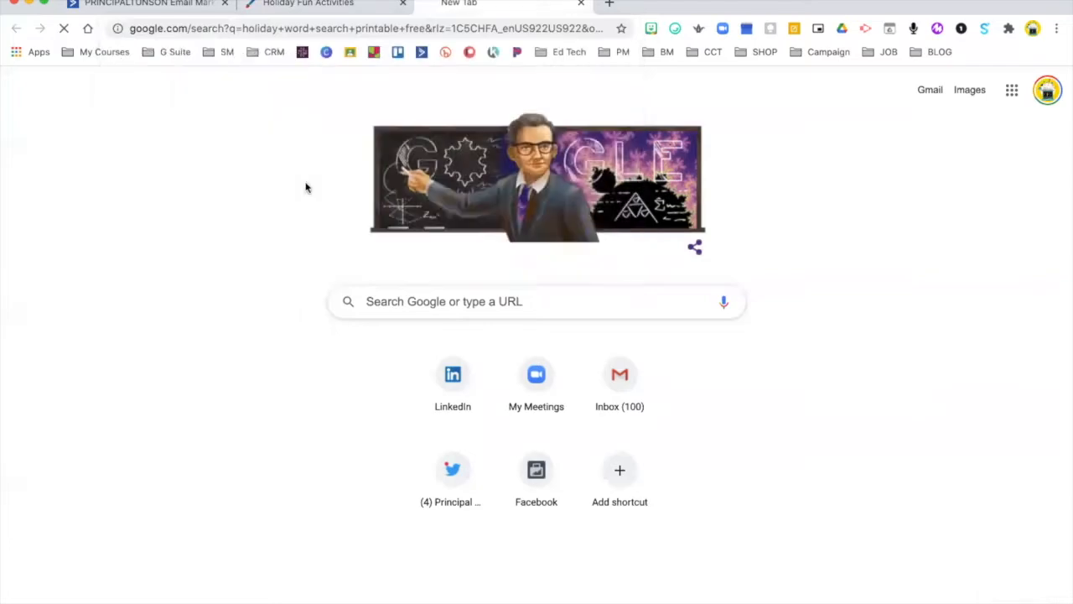
{"action": "left_click", "coordinate": [212, 142]}
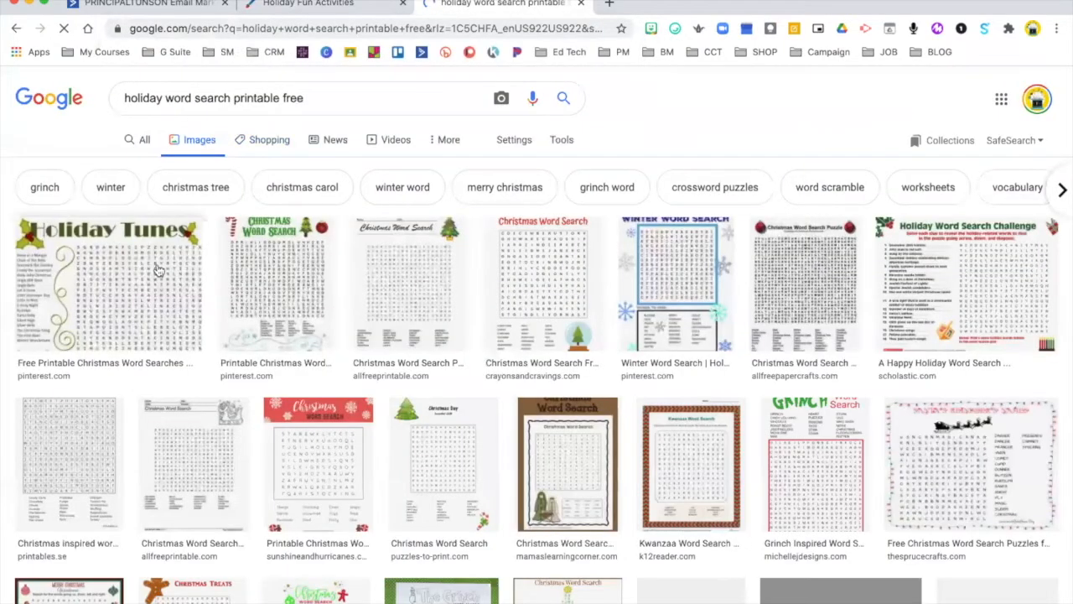
{"action": "left_click", "coordinate": [157, 270]}
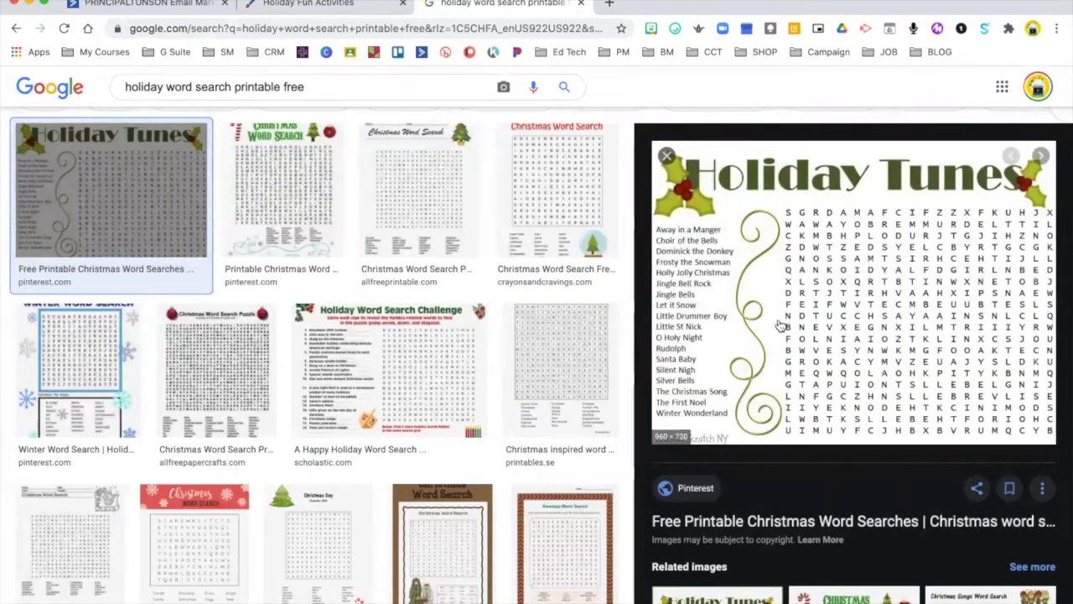
Save the Holiday Tunes image to the Desktop and return to the Padlet board.
{"action": "right_click", "coordinate": [794, 302]}
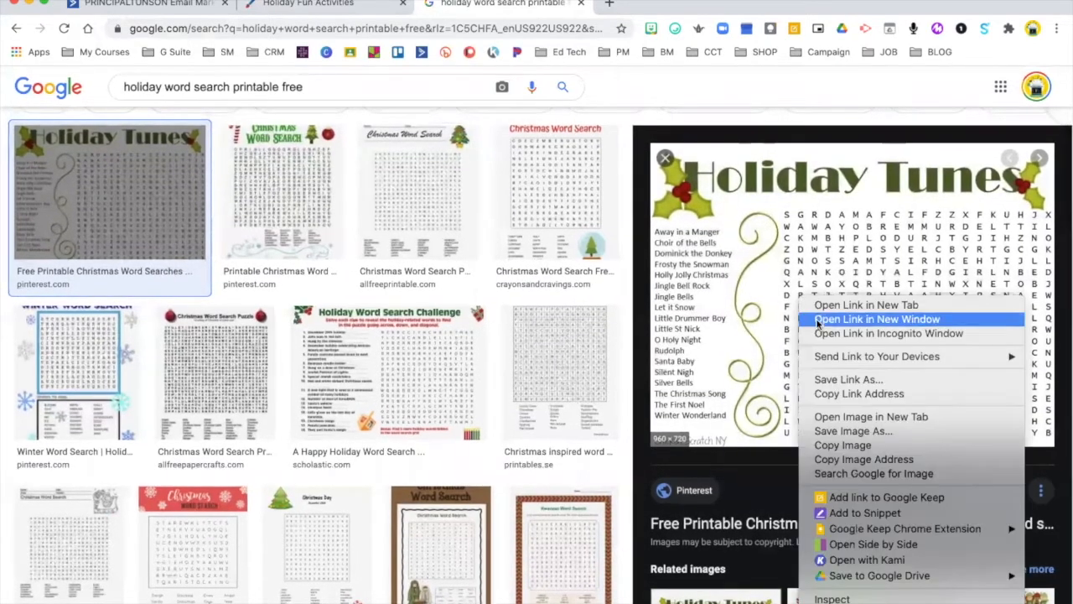
{"action": "left_click", "coordinate": [863, 432]}
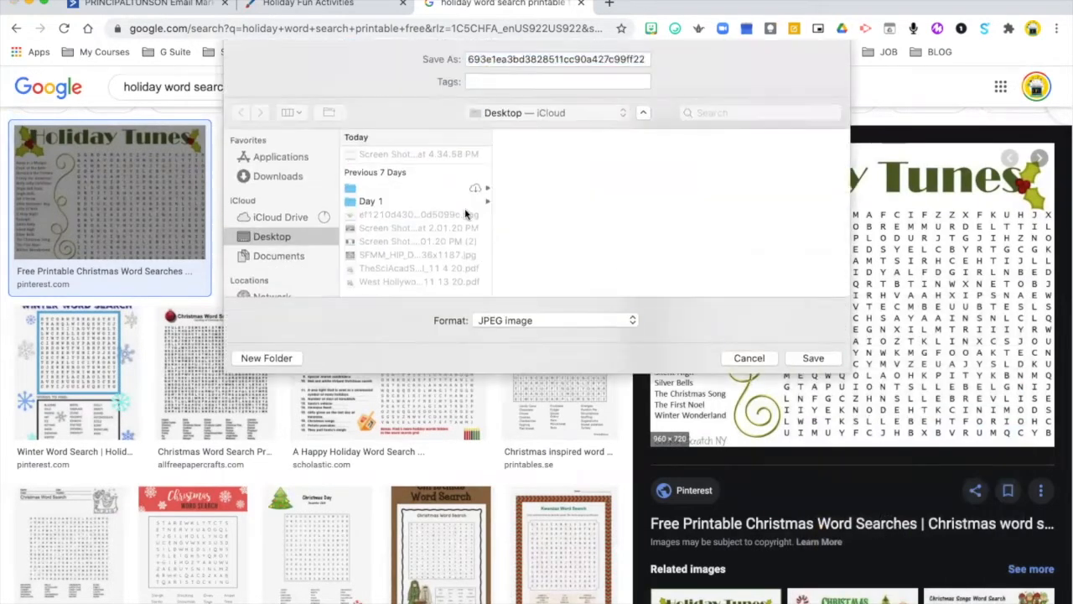
{"action": "left_click", "coordinate": [814, 359]}
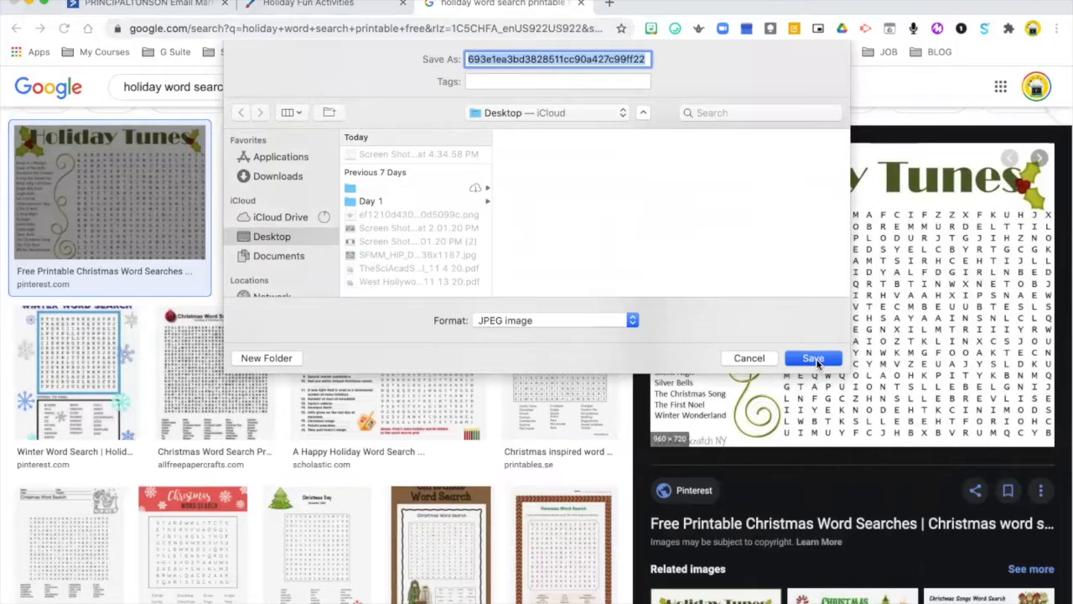
{"action": "left_click", "coordinate": [319, 6]}
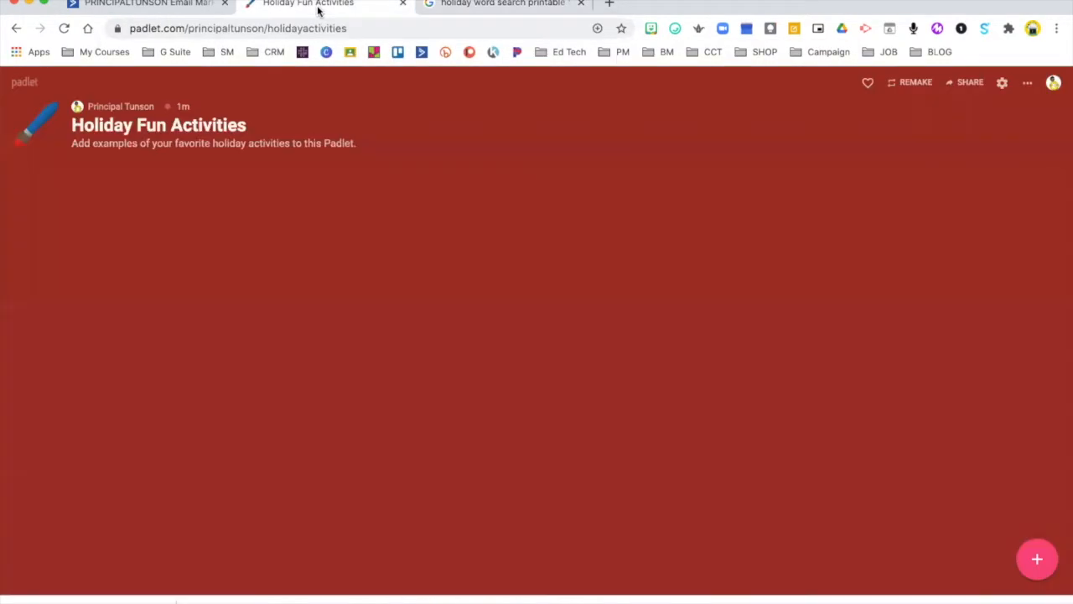
Publish a 'Holiday Music Word Search' post with the uploaded Holiday Tunes jpg, then start another post.
{"action": "left_click", "coordinate": [1038, 558]}
{"action": "type", "text": "Holiday Music Word Search"}
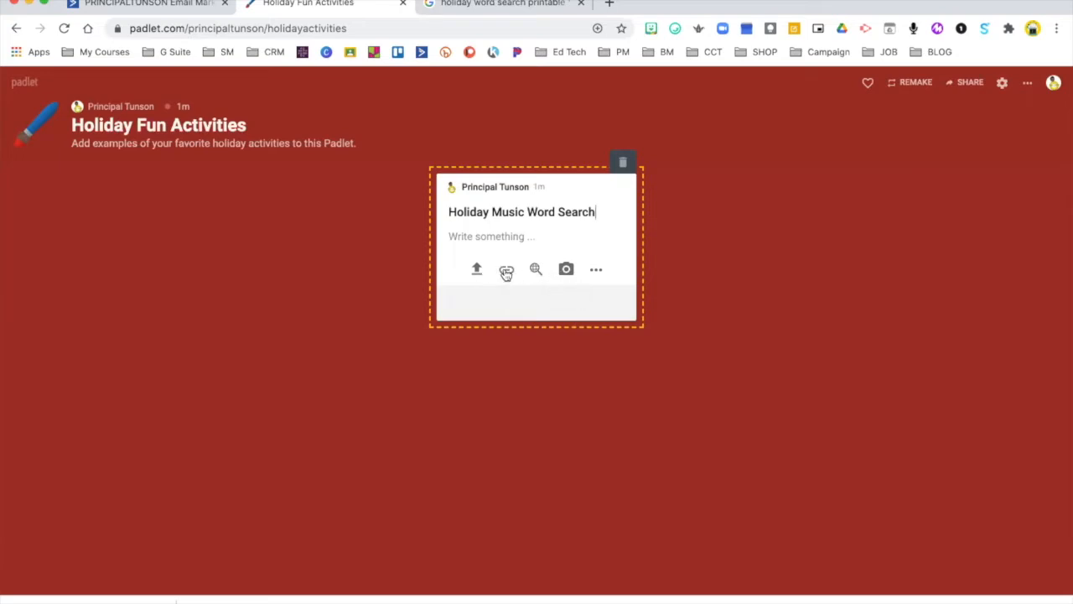
{"action": "left_click", "coordinate": [477, 272]}
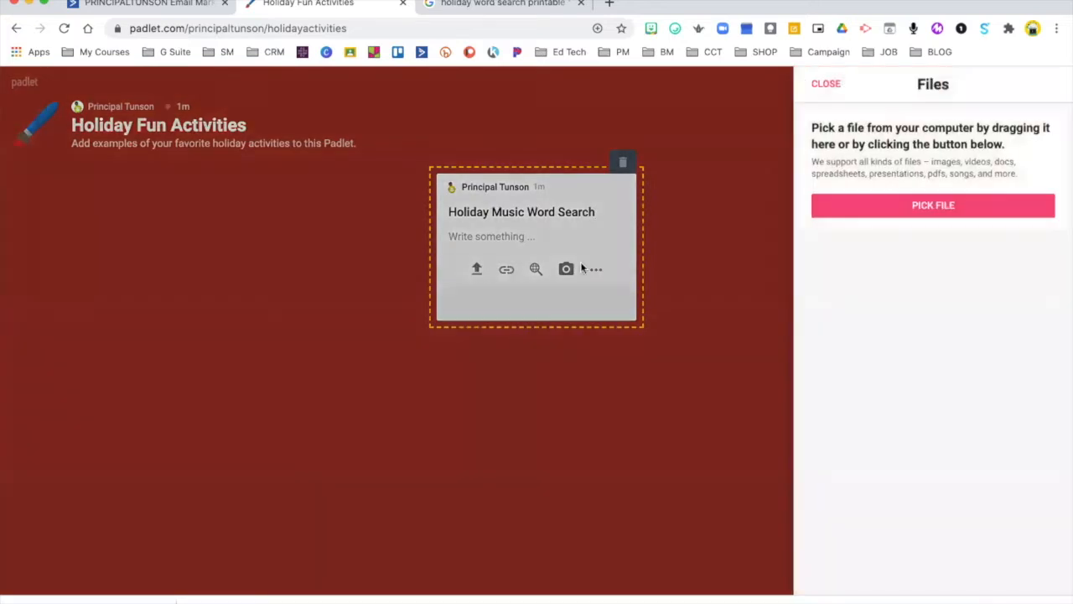
{"action": "left_click", "coordinate": [837, 203]}
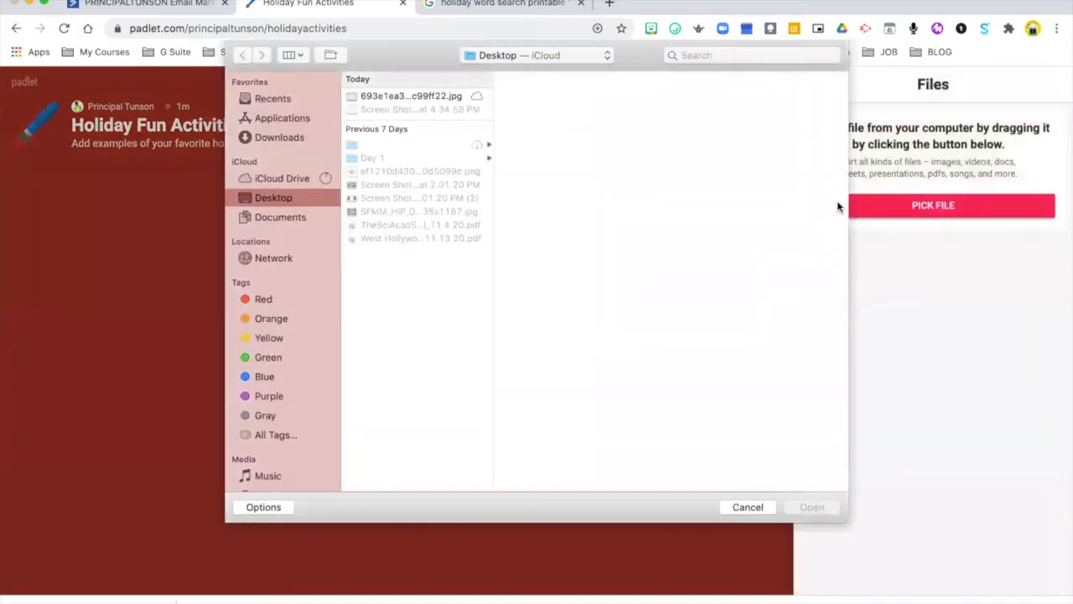
{"action": "left_click", "coordinate": [403, 97]}
{"action": "left_click", "coordinate": [812, 507]}
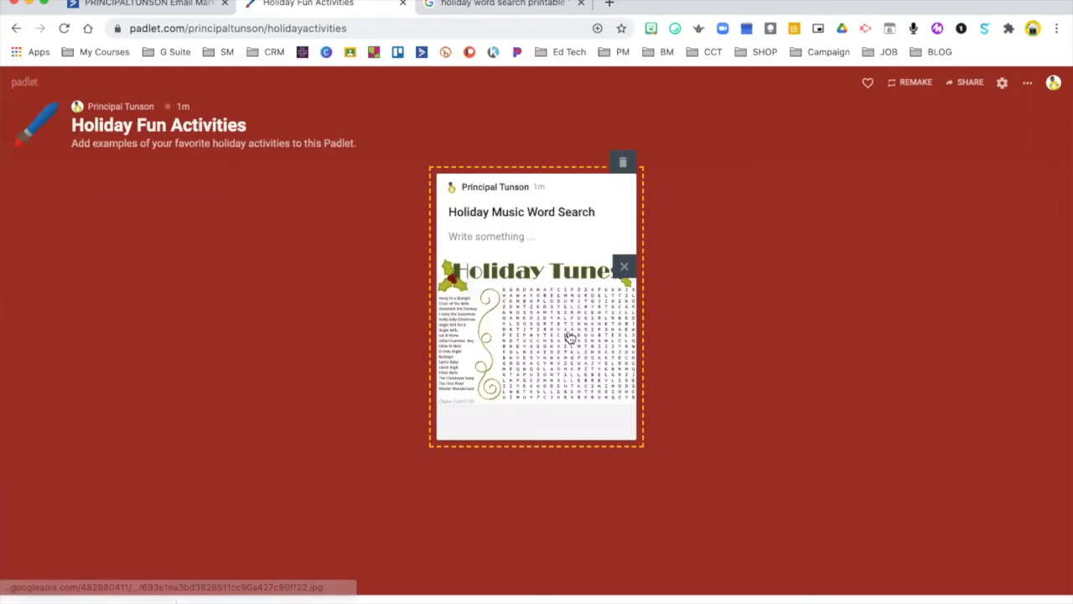
{"action": "left_click", "coordinate": [738, 228]}
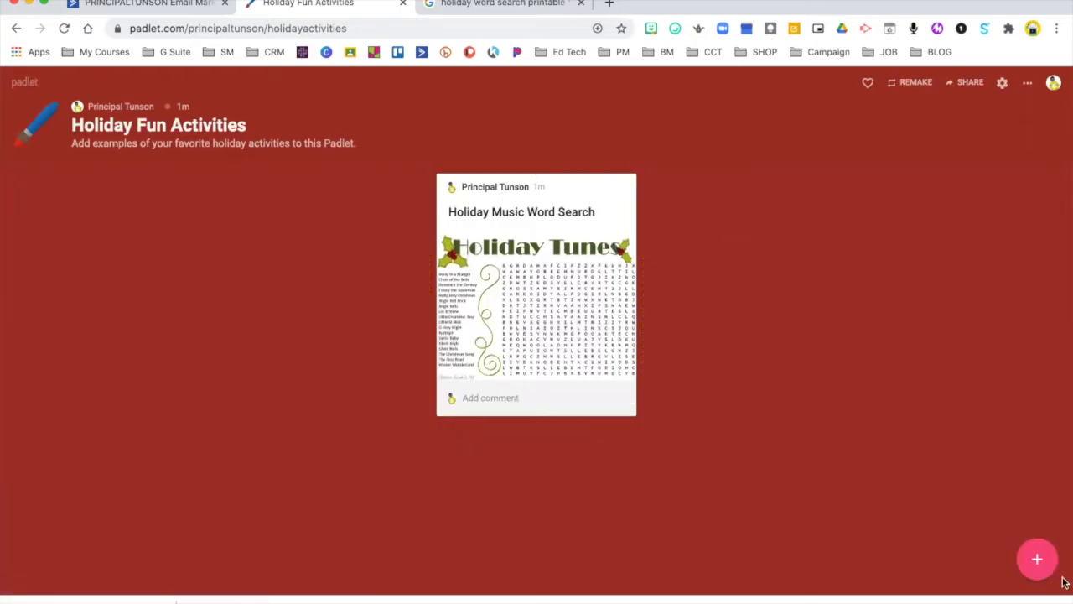
{"action": "left_click", "coordinate": [1039, 562]}
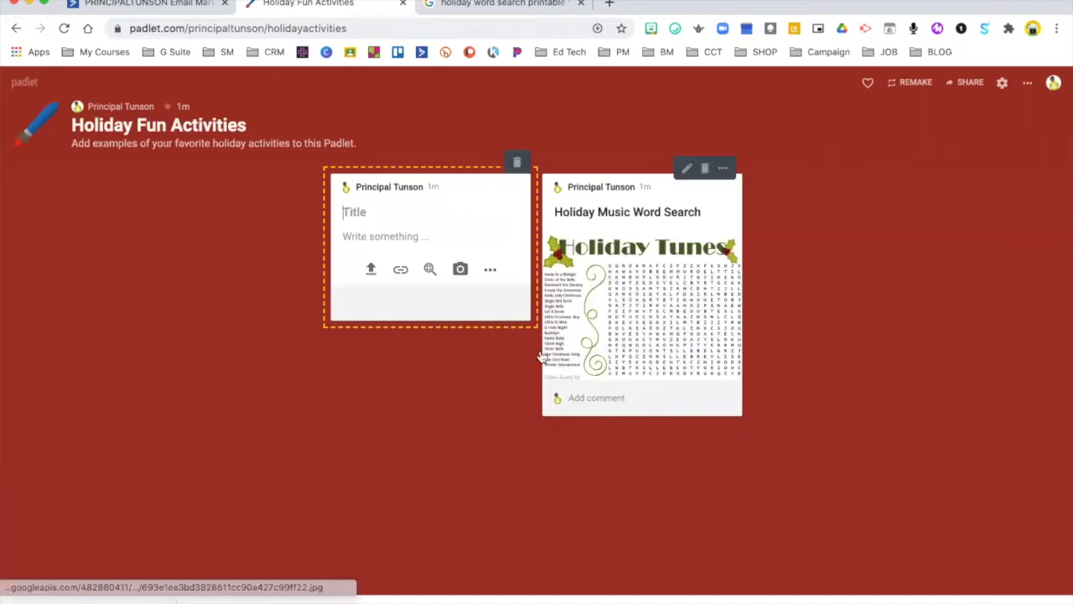
Publish a 'Holiday Crossword Puzzle' post using the Christmas Decorating crossword image from the image search.
{"action": "type", "text": "Holiday Crossword Puzzle"}
{"action": "left_click", "coordinate": [430, 268]}
{"action": "left_click", "coordinate": [834, 166]}
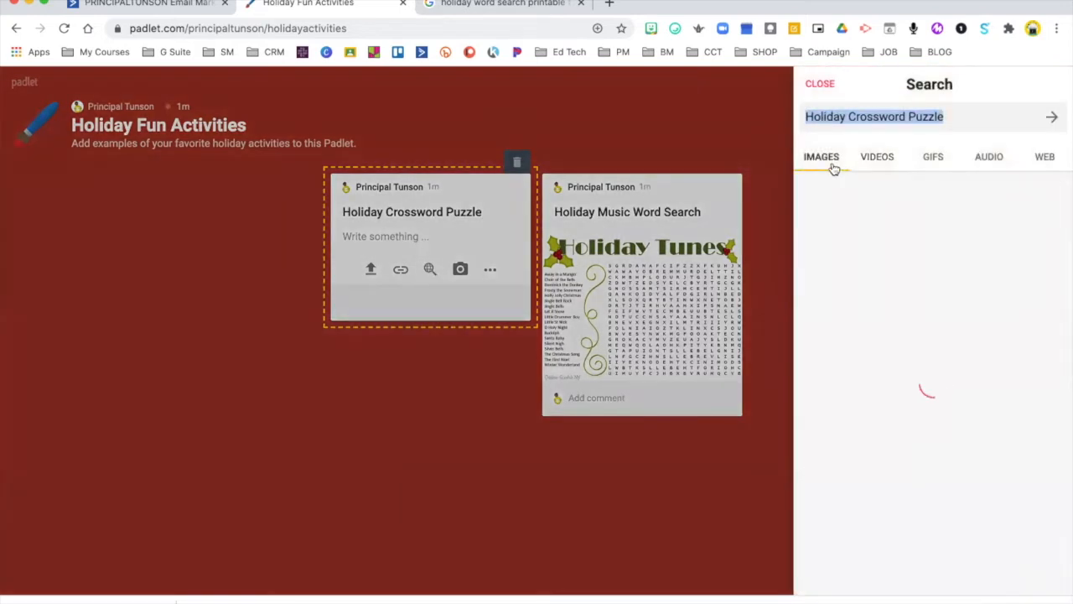
{"action": "left_click", "coordinate": [910, 235]}
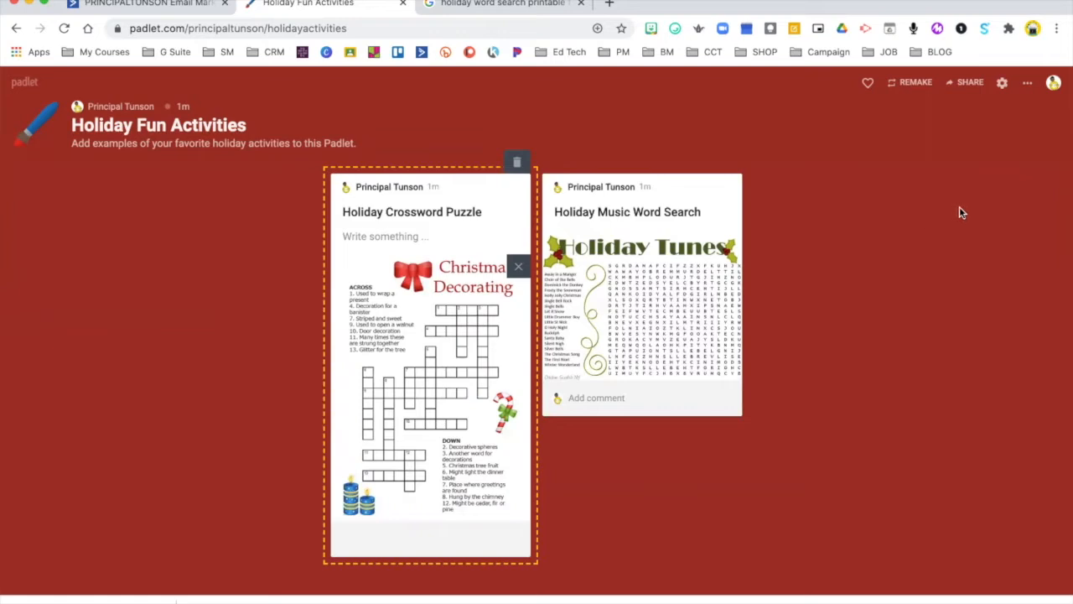
{"action": "left_click", "coordinate": [1037, 496]}
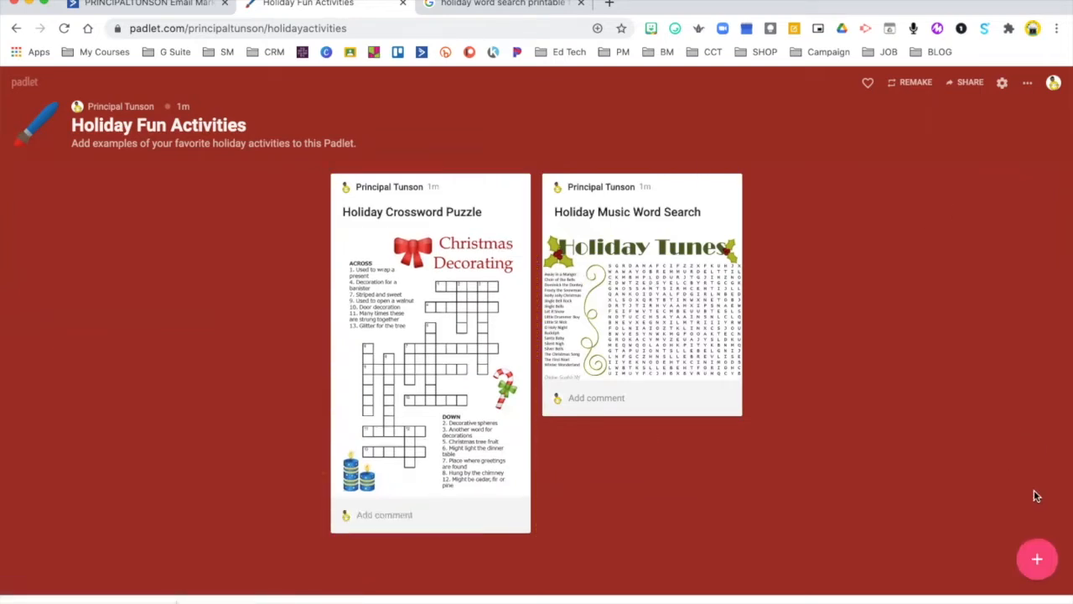
Publish a 'Holiday Minute to Win It' post with the Christmas Minute to Win it Games video attached.
{"action": "left_click", "coordinate": [1037, 557]}
{"action": "type", "text": "Holiday Minute to Win It"}
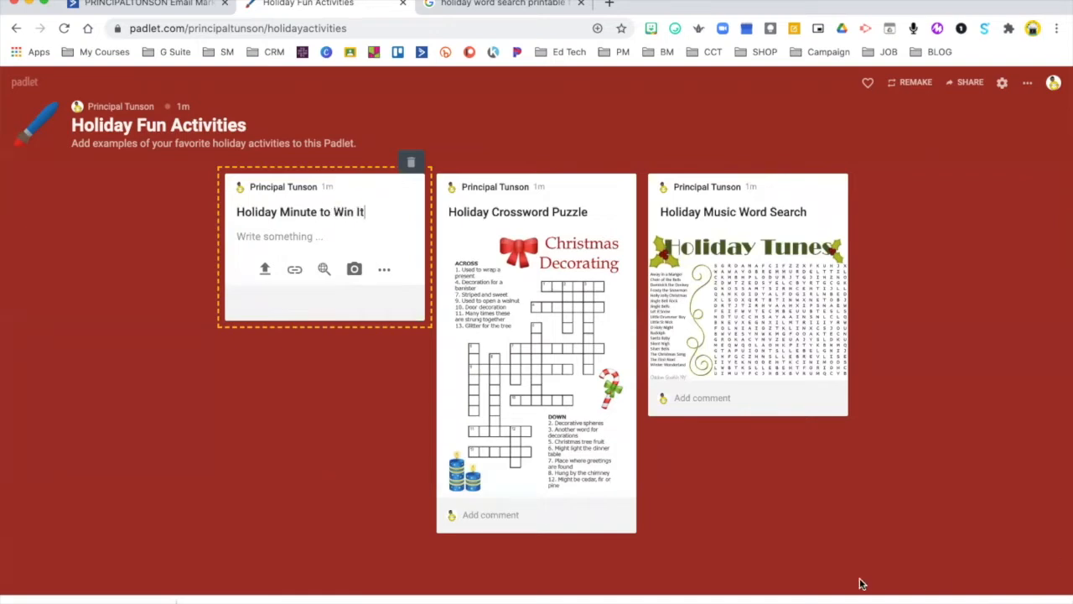
{"action": "left_click", "coordinate": [324, 269]}
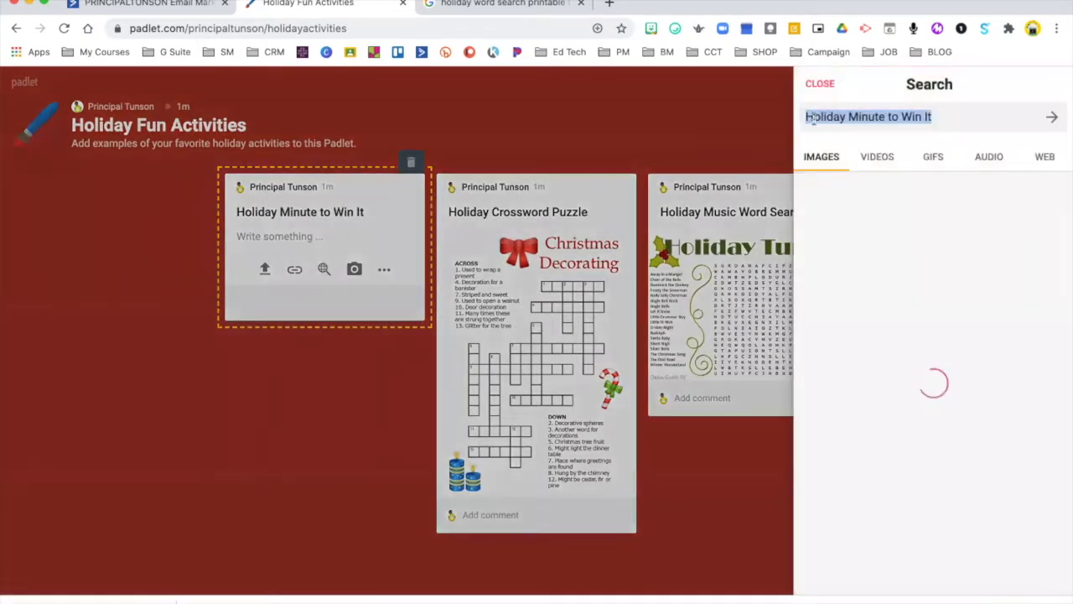
{"action": "left_click", "coordinate": [890, 167]}
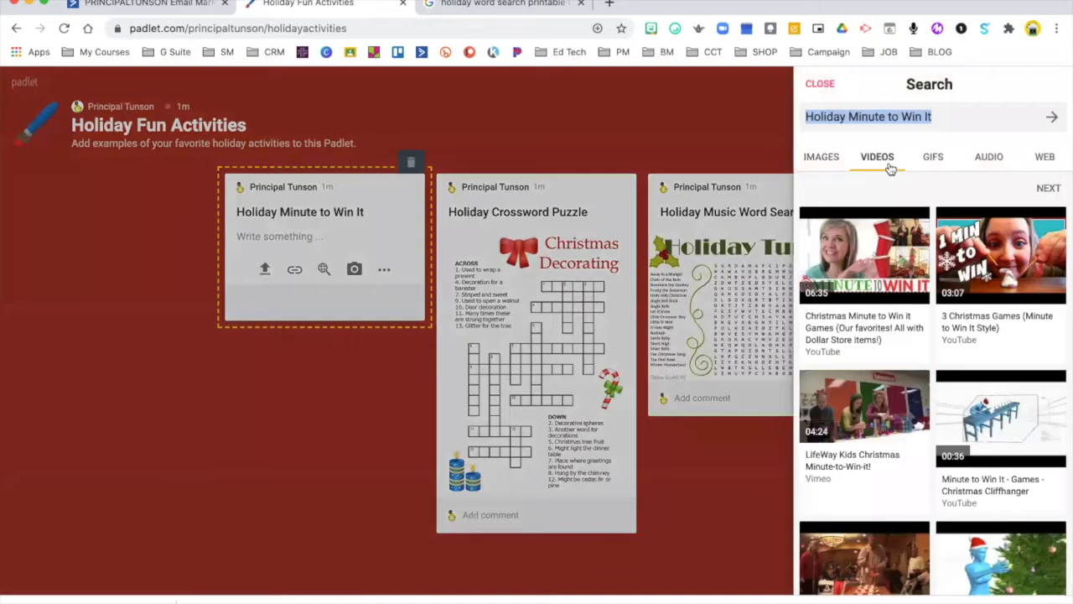
{"action": "left_click", "coordinate": [894, 252]}
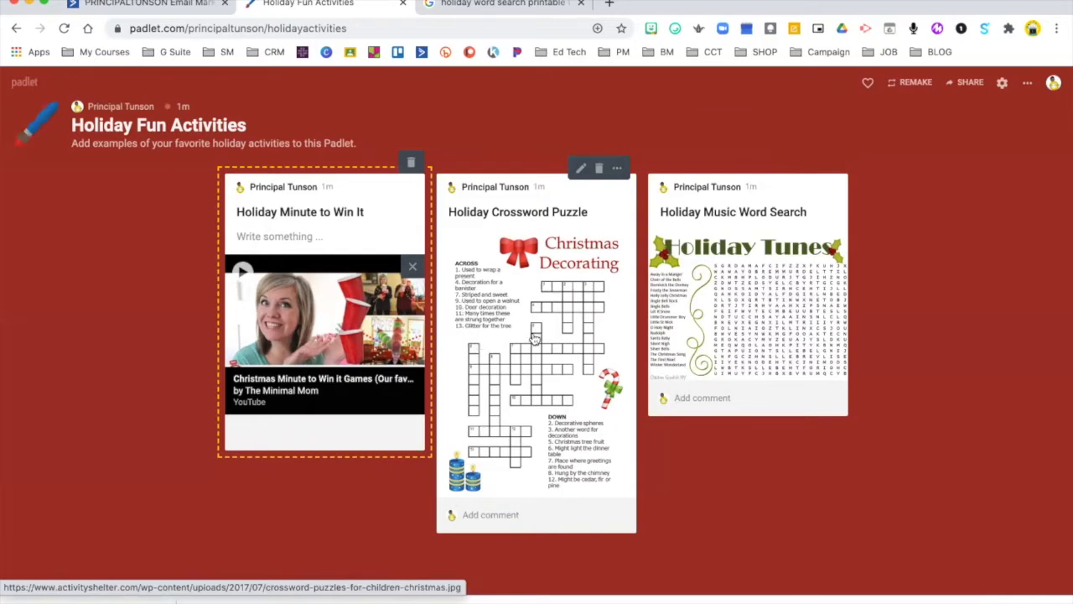
{"action": "left_click", "coordinate": [922, 362]}
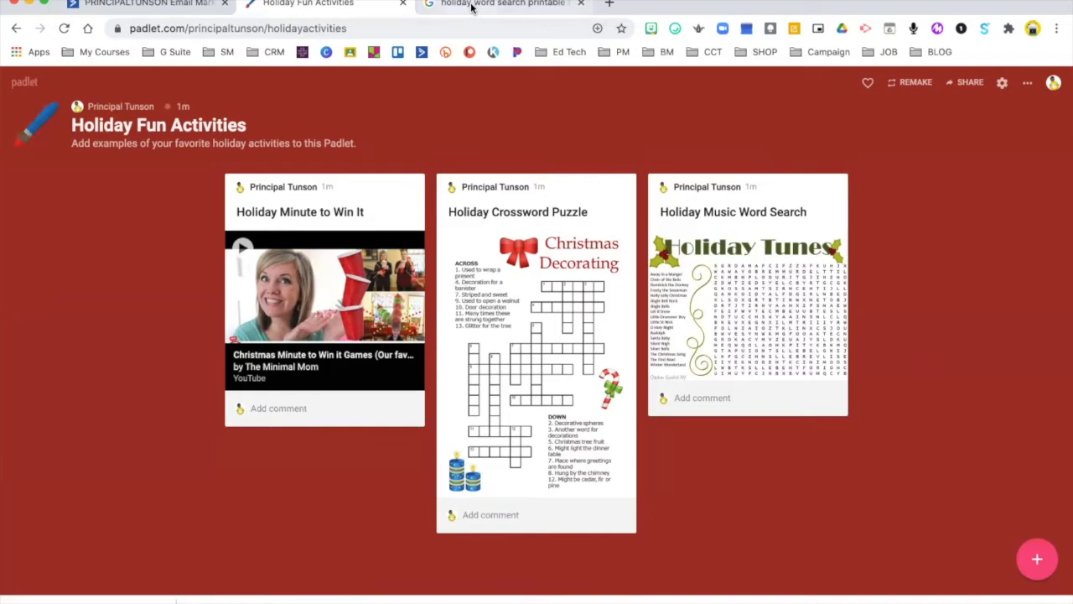
From the dashboard, start a new padlet with the Shelf layout.
{"action": "left_click", "coordinate": [24, 87]}
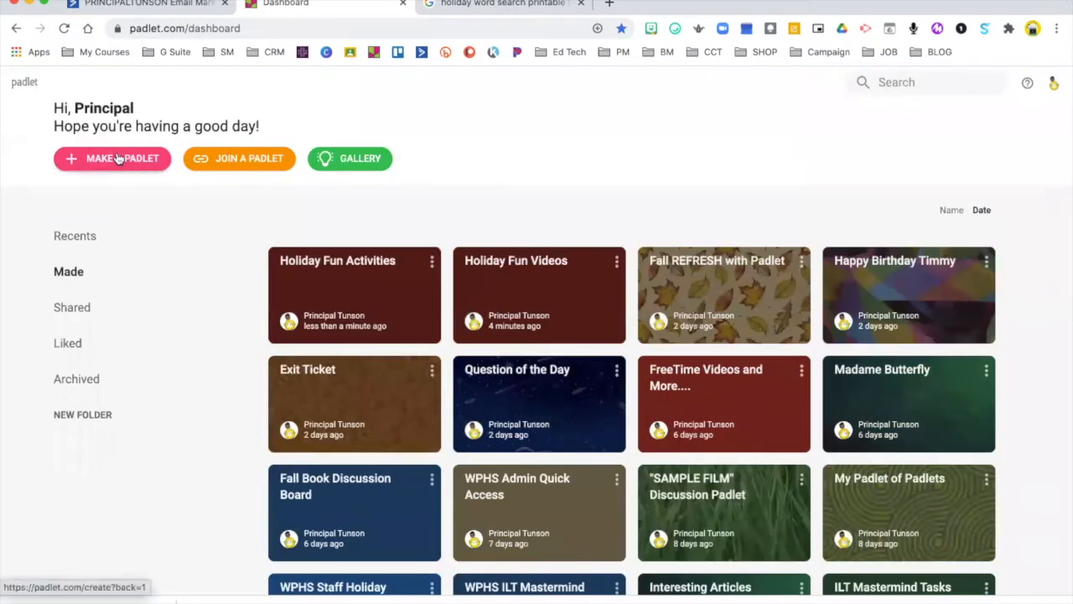
{"action": "left_click", "coordinate": [118, 158]}
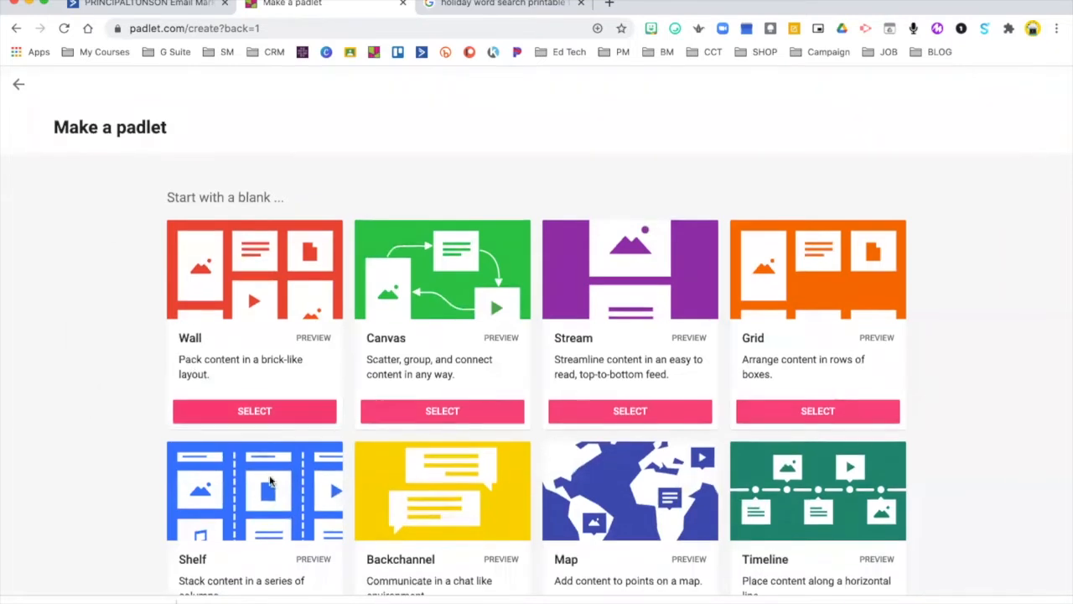
{"action": "scroll", "coordinate": [248, 486], "scroll_direction": "down", "scroll_amount": 3}
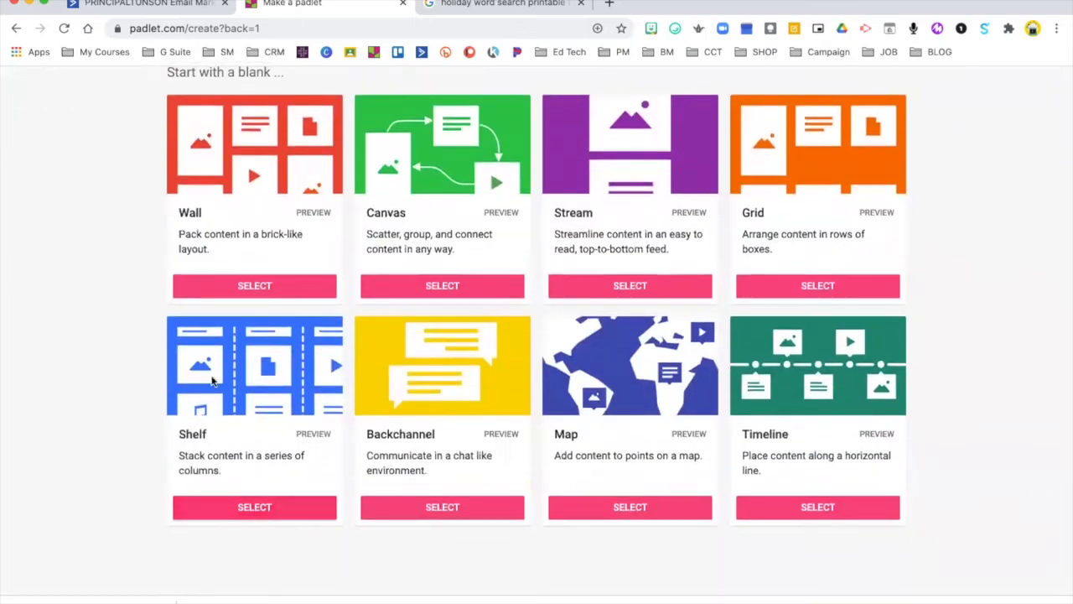
{"action": "left_click", "coordinate": [271, 507]}
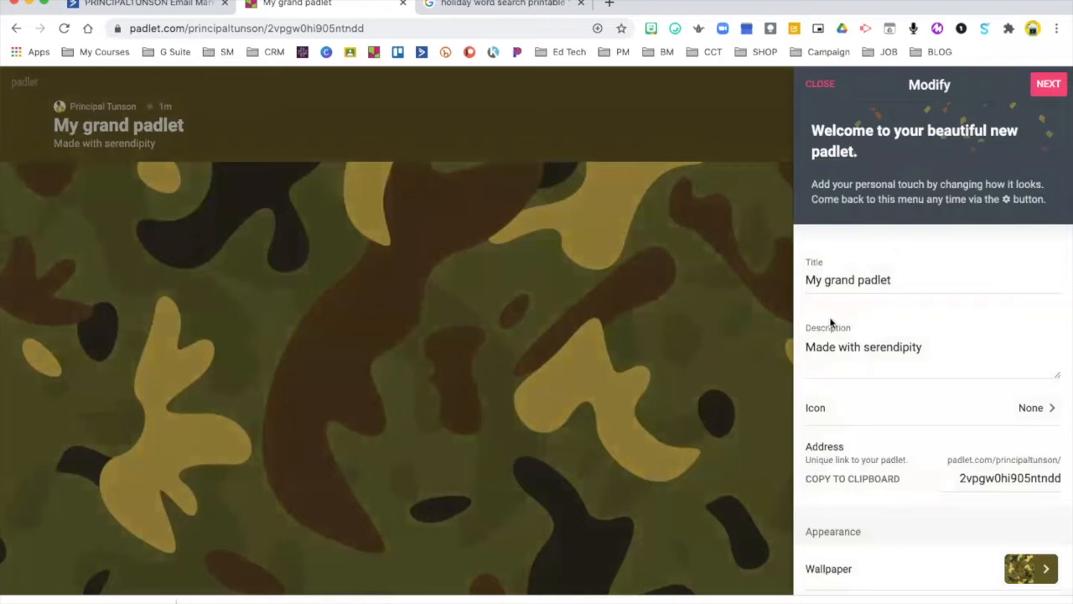
Title the board 'Holiday Recipes' with description 'Post your favorite holiday recipes below'.
{"action": "left_click", "coordinate": [889, 279]}
{"action": "left_click_drag", "start_coordinate": [889, 279], "coordinate": [781, 288]}
{"action": "type", "text": "Holiday Recipes"}
{"action": "left_click", "coordinate": [927, 347]}
{"action": "left_click_drag", "start_coordinate": [927, 347], "coordinate": [795, 350]}
{"action": "type", "text": "Post your favorite holiday recipes below"}
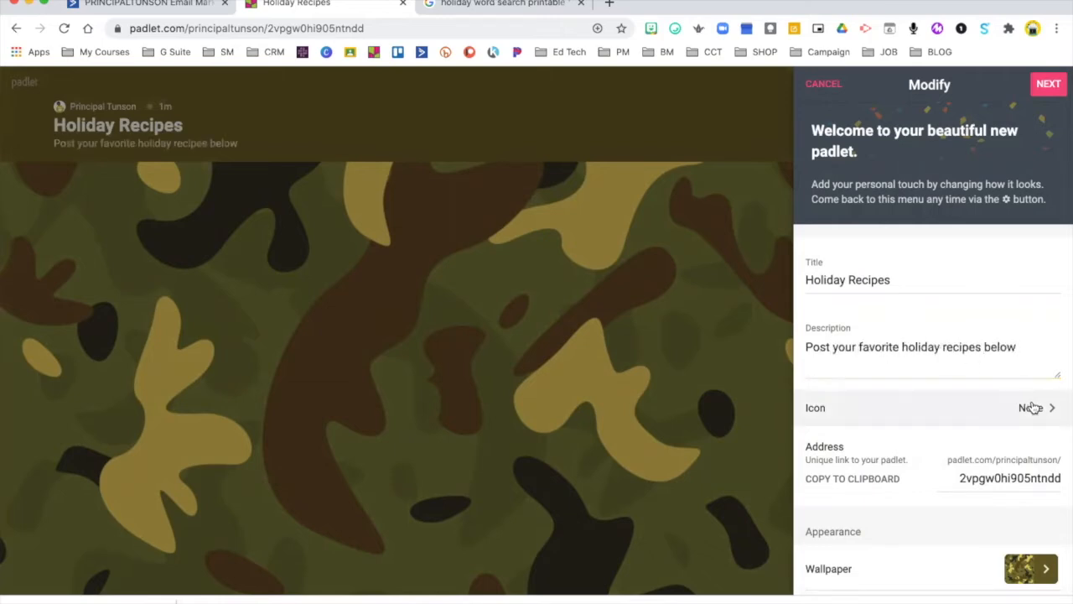
Set the board icon to the sundae emoji from the food and drink set.
{"action": "left_click", "coordinate": [1028, 407]}
{"action": "left_click", "coordinate": [881, 205]}
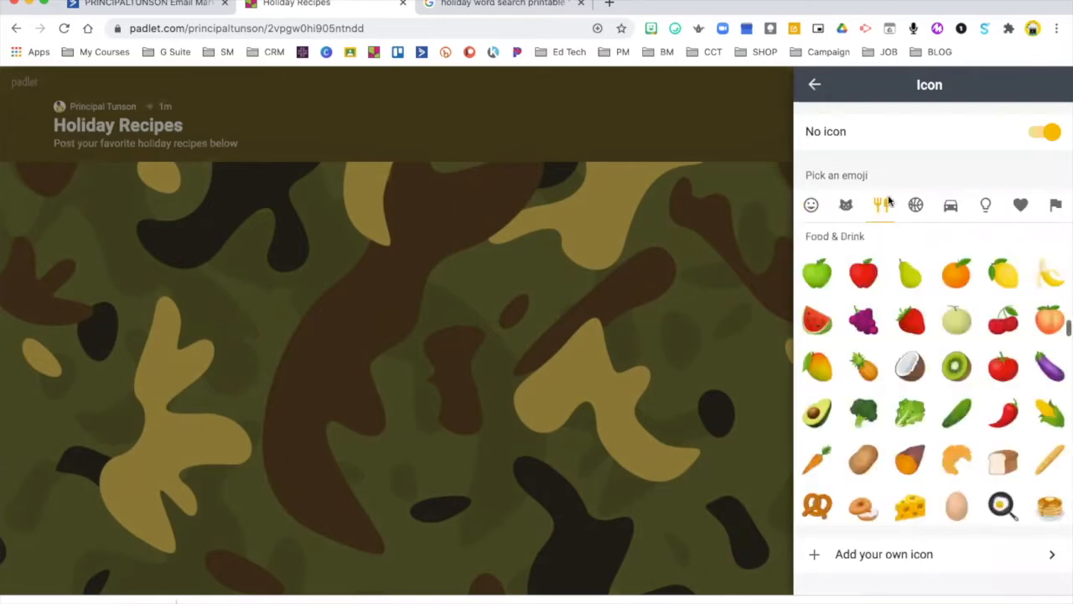
{"action": "scroll", "coordinate": [931, 348], "scroll_direction": "down", "scroll_amount": 3}
{"action": "scroll", "coordinate": [931, 348], "scroll_direction": "down", "scroll_amount": 3}
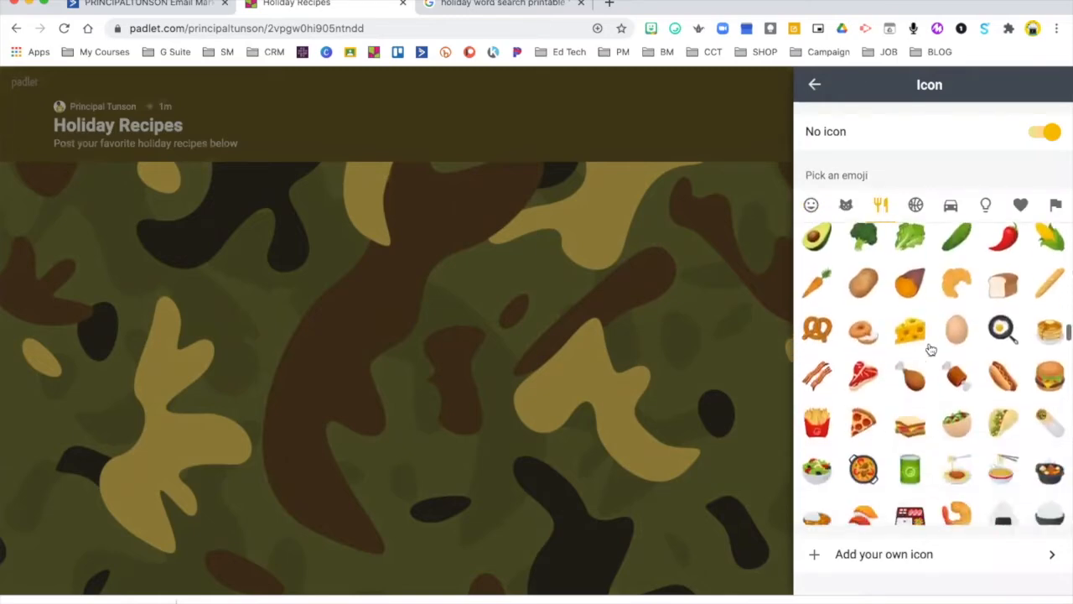
{"action": "scroll", "coordinate": [931, 348], "scroll_direction": "down", "scroll_amount": 1}
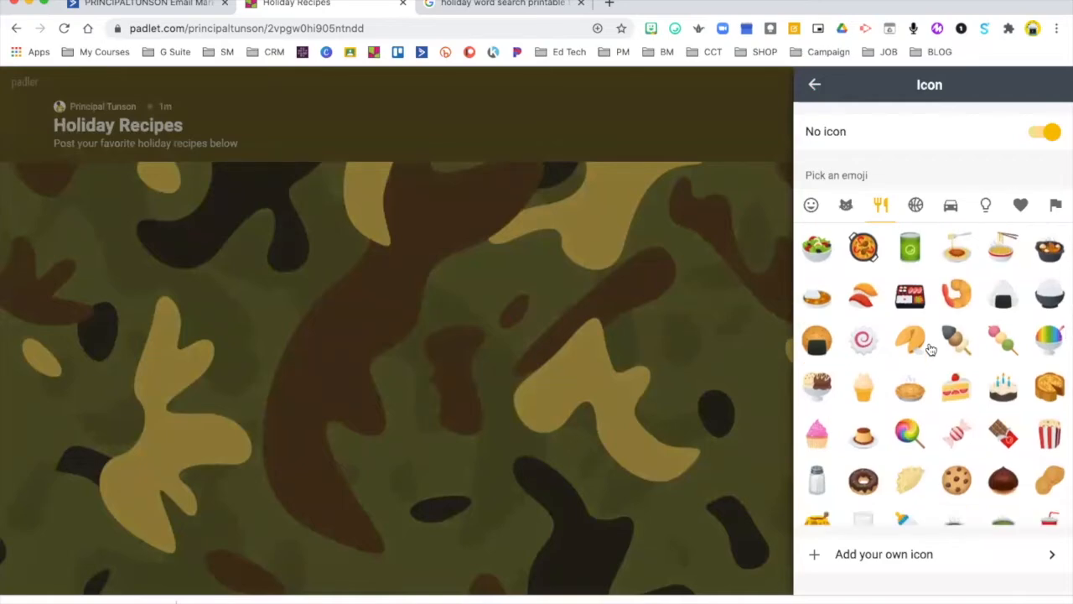
{"action": "scroll", "coordinate": [931, 348], "scroll_direction": "down", "scroll_amount": 2}
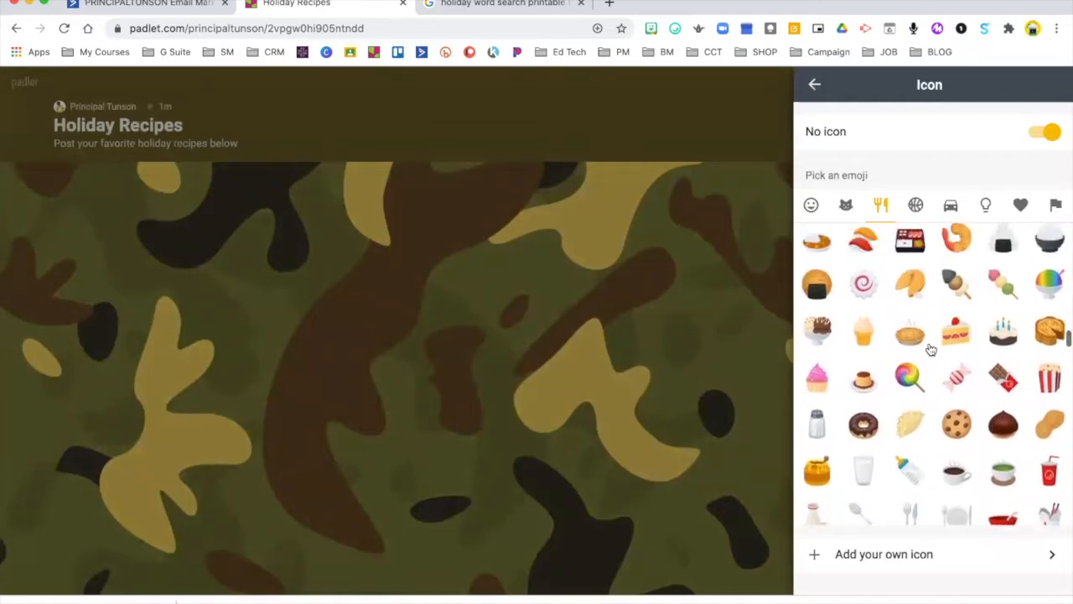
{"action": "scroll", "coordinate": [931, 348], "scroll_direction": "up", "scroll_amount": 1}
{"action": "left_click", "coordinate": [817, 348]}
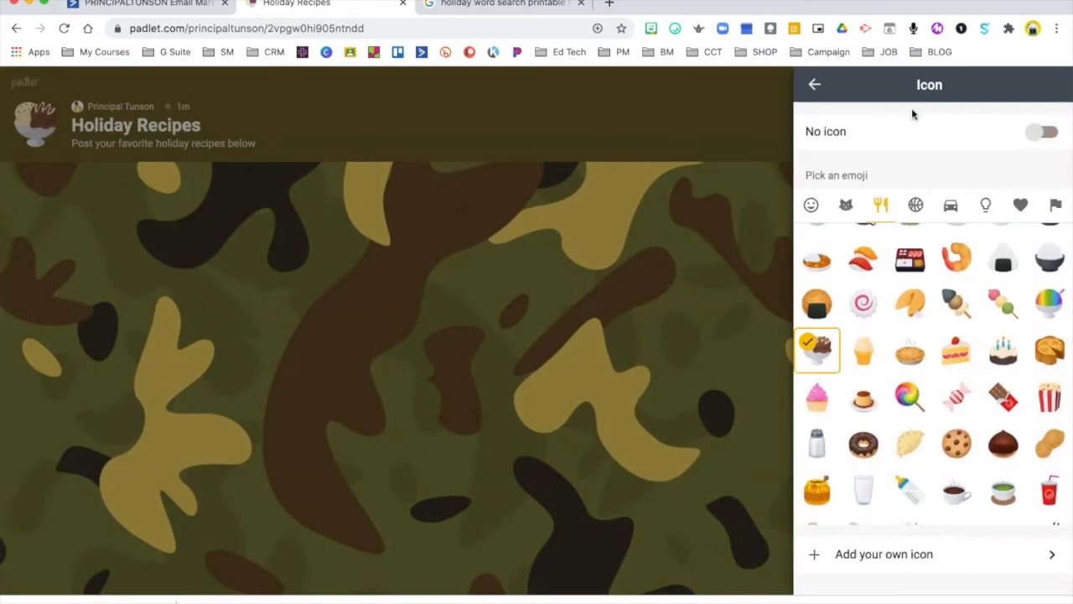
{"action": "left_click", "coordinate": [818, 91]}
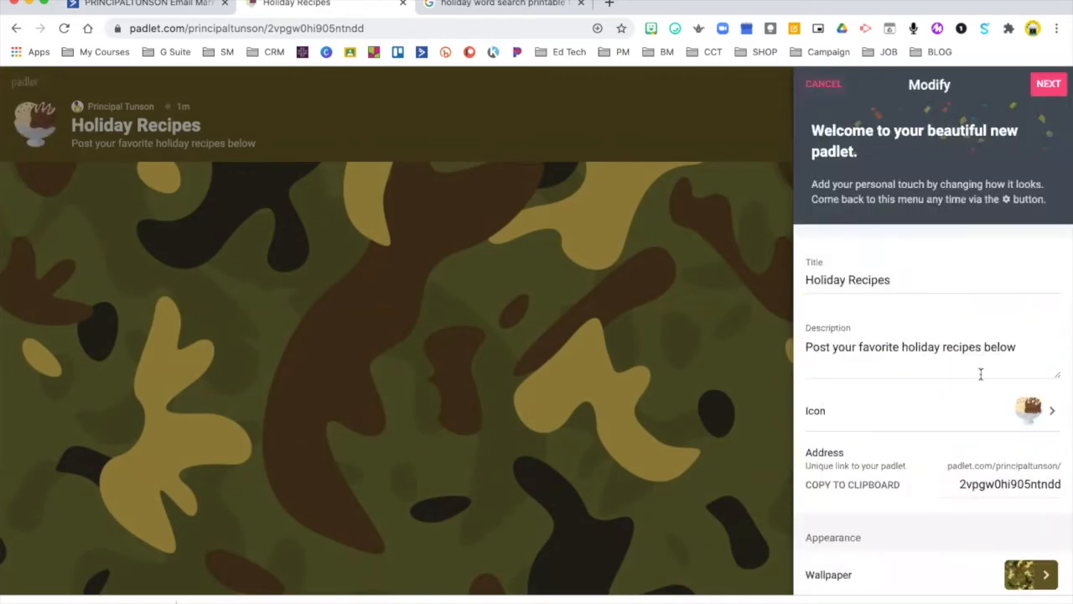
Change the board address to 'holidayrecipes'.
{"action": "scroll", "coordinate": [981, 378], "scroll_direction": "down", "scroll_amount": 2}
{"action": "left_click_drag", "start_coordinate": [958, 425], "coordinate": [1063, 428]}
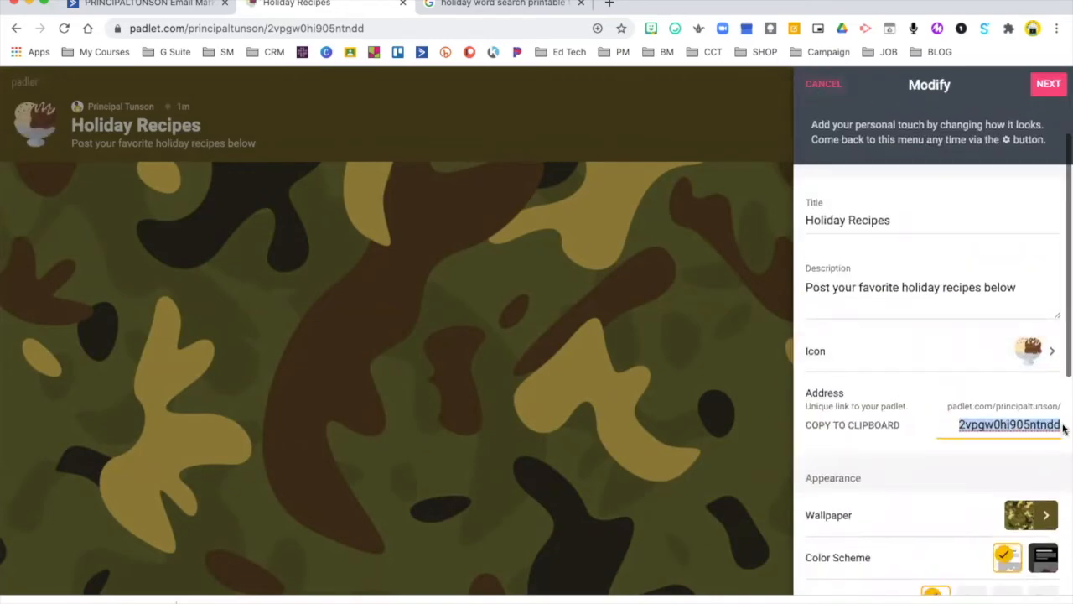
{"action": "type", "text": "holoiday"}
{"action": "key", "text": "BackSpace"}
{"action": "key", "text": "BackSpace"}
{"action": "key", "text": "BackSpace"}
{"action": "key", "text": "BackSpace"}
{"action": "key", "text": "BackSpace"}
{"action": "key", "text": "BackSpace"}
{"action": "type", "text": "idayrecipes"}
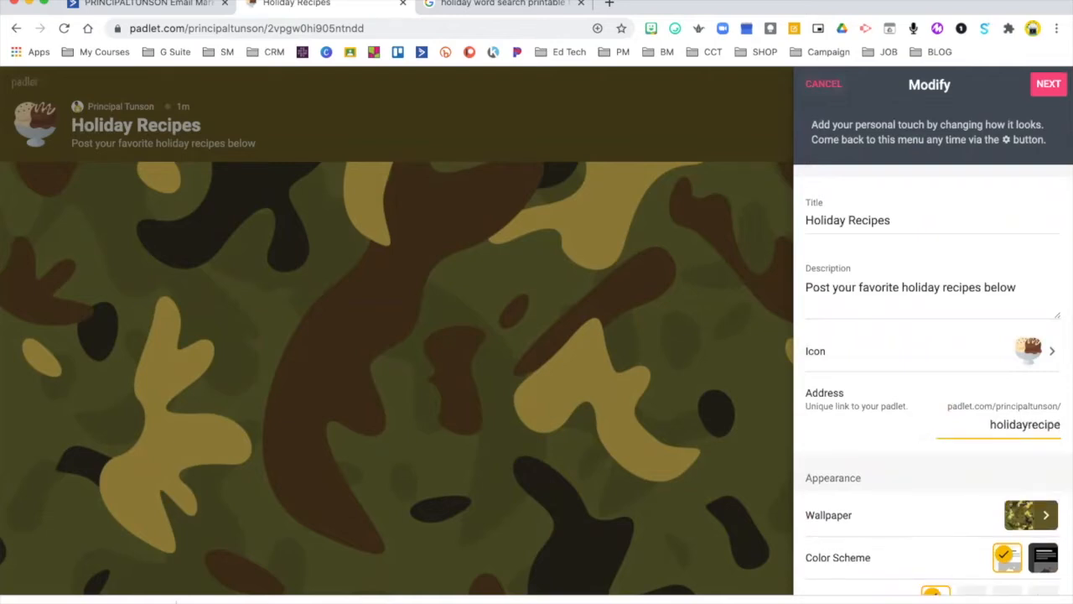
Set the wallpaper to a dark red solid colour.
{"action": "scroll", "coordinate": [1033, 436], "scroll_direction": "down", "scroll_amount": 1}
{"action": "scroll", "coordinate": [1034, 436], "scroll_direction": "down", "scroll_amount": 1}
{"action": "left_click", "coordinate": [1033, 436]}
{"action": "left_click", "coordinate": [887, 138]}
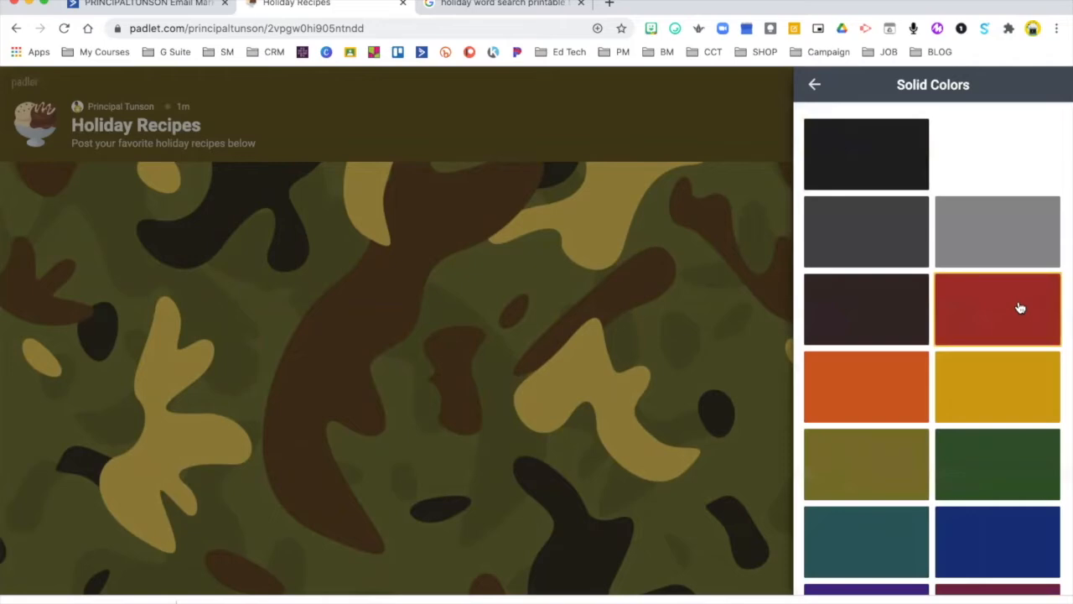
{"action": "left_click", "coordinate": [1023, 311]}
{"action": "left_click", "coordinate": [816, 86]}
{"action": "left_click", "coordinate": [818, 88]}
Turn on attribution, comments and post approval, then finish the board setup.
{"action": "scroll", "coordinate": [951, 364], "scroll_direction": "down", "scroll_amount": 8}
{"action": "left_click", "coordinate": [1031, 327]}
{"action": "left_click", "coordinate": [1042, 402]}
{"action": "scroll", "coordinate": [1001, 450], "scroll_direction": "down", "scroll_amount": 2}
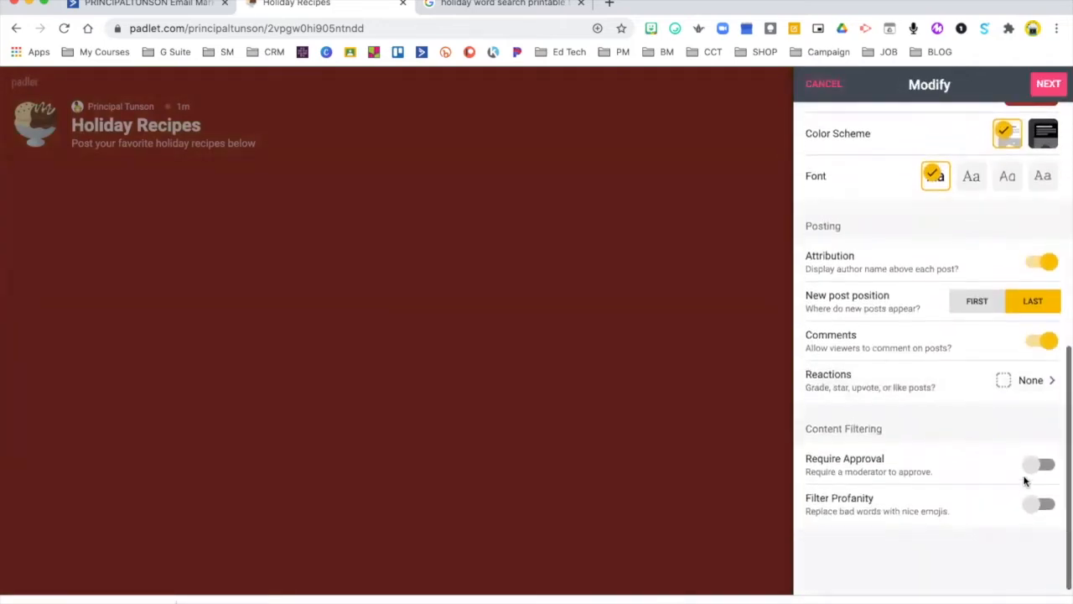
{"action": "left_click", "coordinate": [1042, 464]}
{"action": "left_click", "coordinate": [1049, 85]}
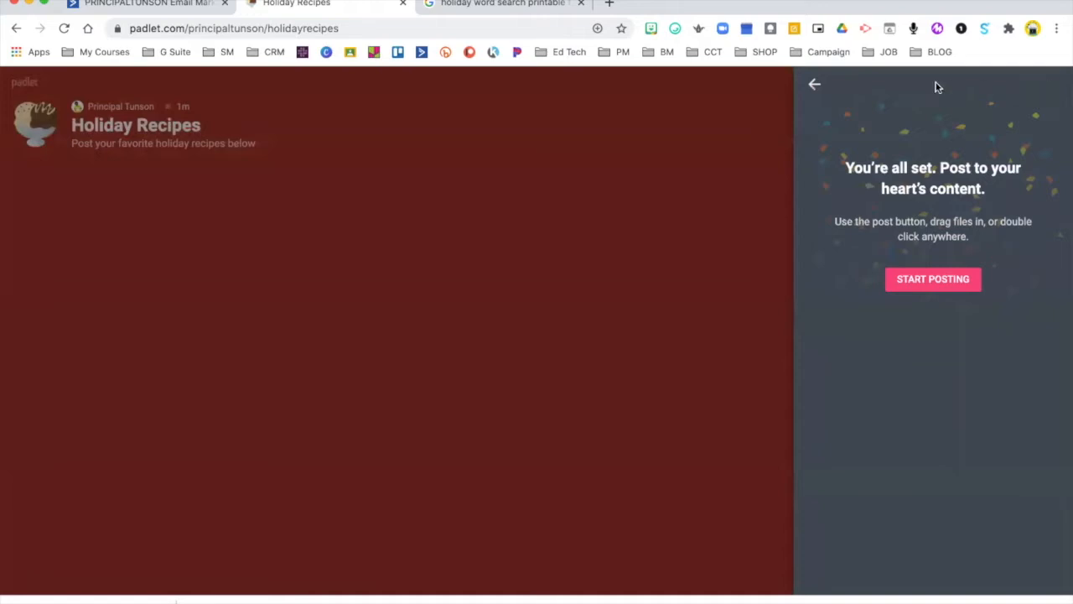
Create the first two columns, 'Main Dishes' and 'Side Dishes'.
{"action": "left_click", "coordinate": [959, 280]}
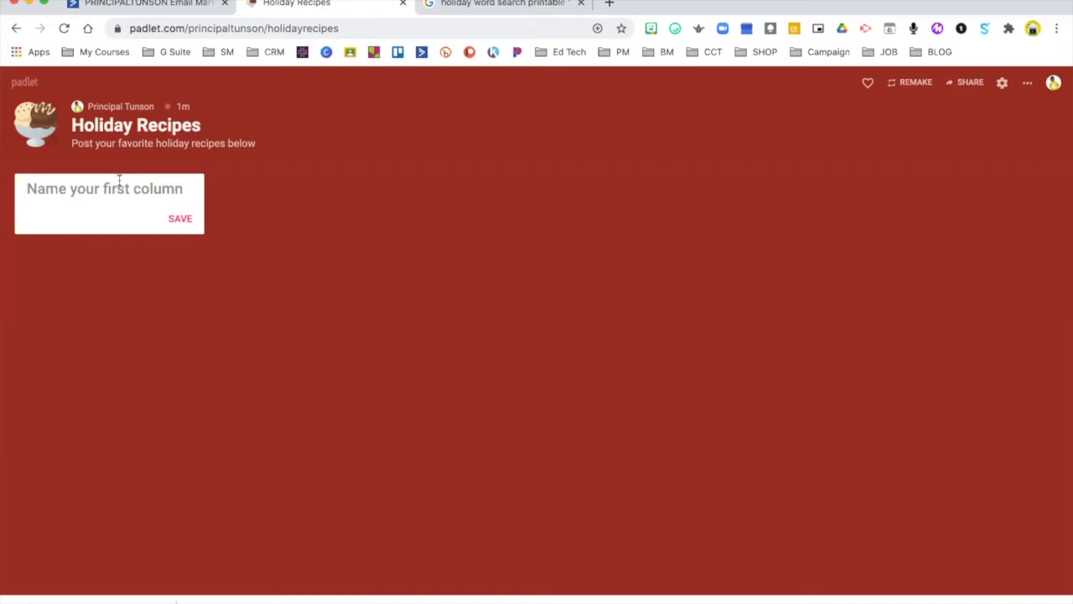
{"action": "type", "text": "Main Dishes"}
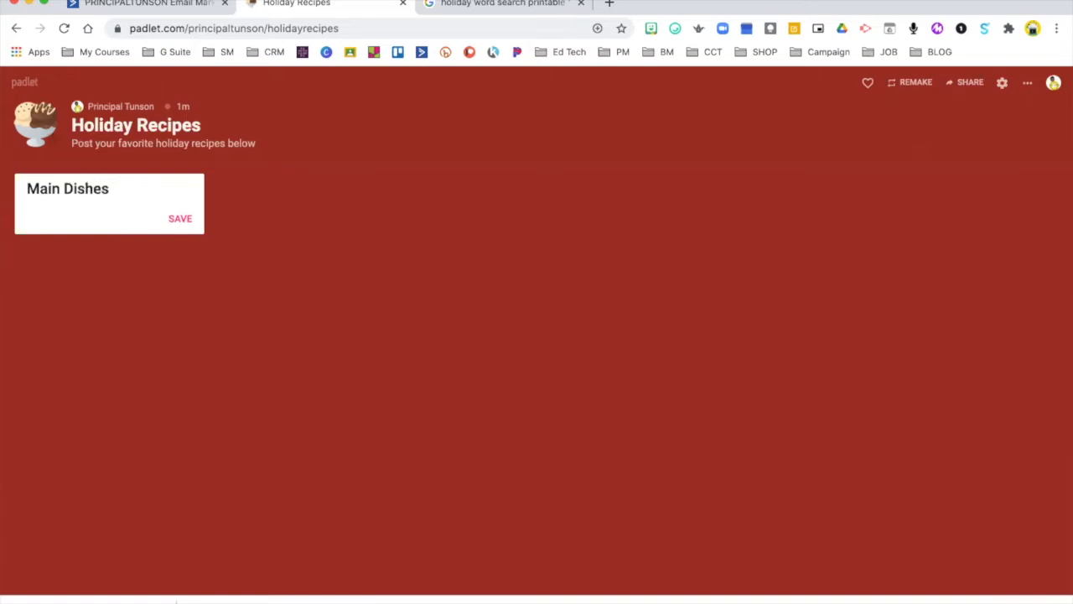
{"action": "left_click", "coordinate": [187, 219]}
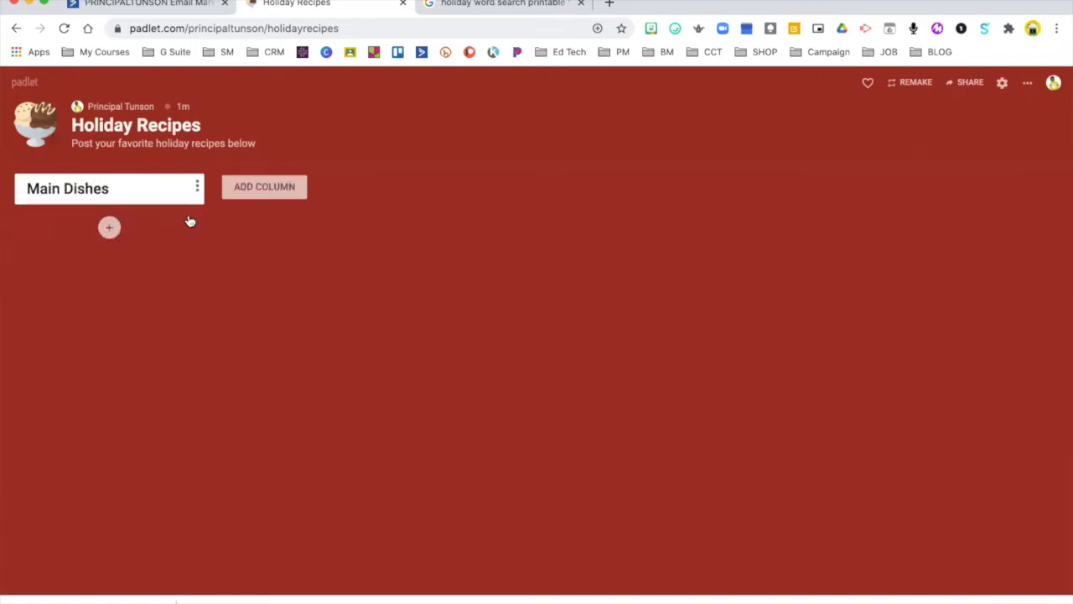
{"action": "left_click", "coordinate": [256, 192]}
{"action": "type", "text": "Sid"}
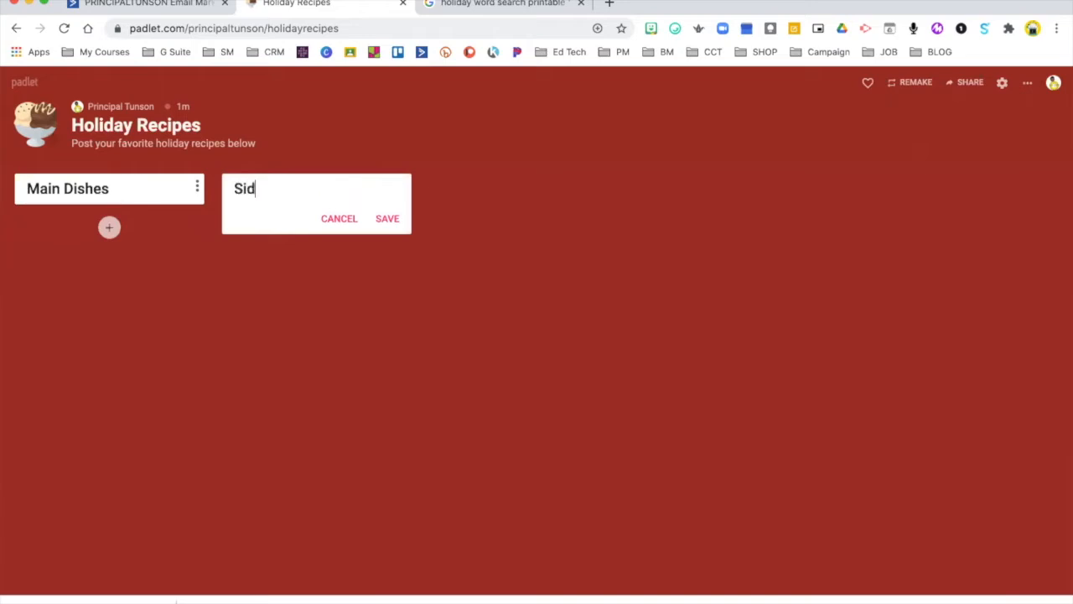
{"action": "type", "text": "e Items"}
{"action": "key", "text": "BackSpace"}
{"action": "key", "text": "BackSpace"}
{"action": "key", "text": "BackSpace"}
{"action": "key", "text": "BackSpace"}
{"action": "key", "text": "BackSpace"}
{"action": "key", "text": "BackSpace"}
{"action": "key", "text": "BackSpace"}
{"action": "key", "text": "BackSpace"}
{"action": "type", "text": "Dinn"}
{"action": "key", "text": "BackSpace"}
{"action": "key", "text": "BackSpace"}
{"action": "key", "text": "BackSpace"}
{"action": "key", "text": "BackSpace"}
{"action": "type", "text": "Side Dishes"}
{"action": "left_click", "coordinate": [390, 221]}
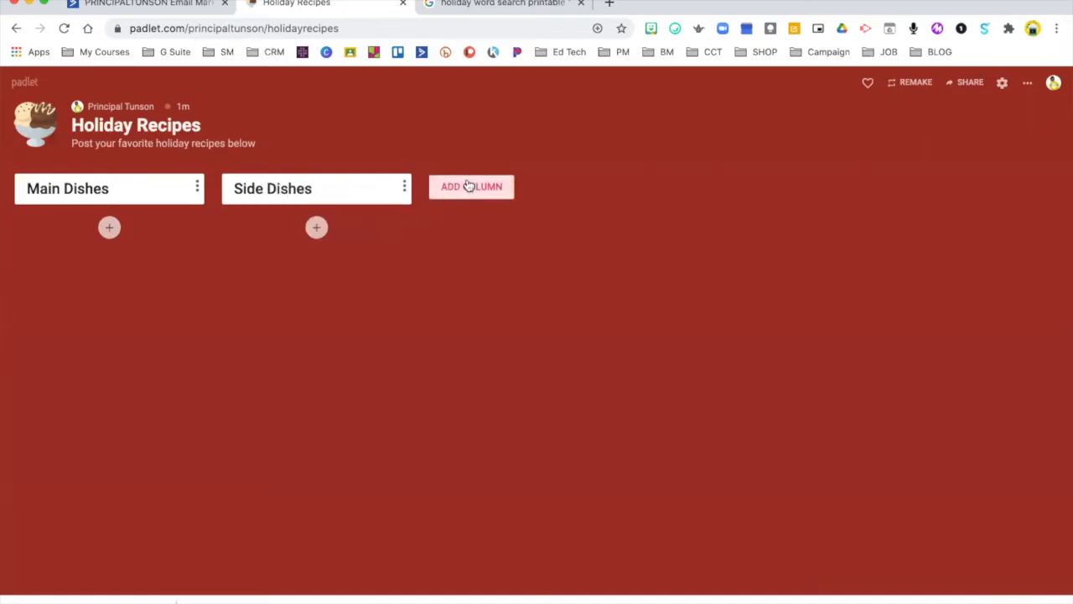
Add the 'Desserts', 'Holiday Favorites' and 'Drinks and more!' columns.
{"action": "left_click", "coordinate": [469, 185]}
{"action": "type", "text": "Desse"}
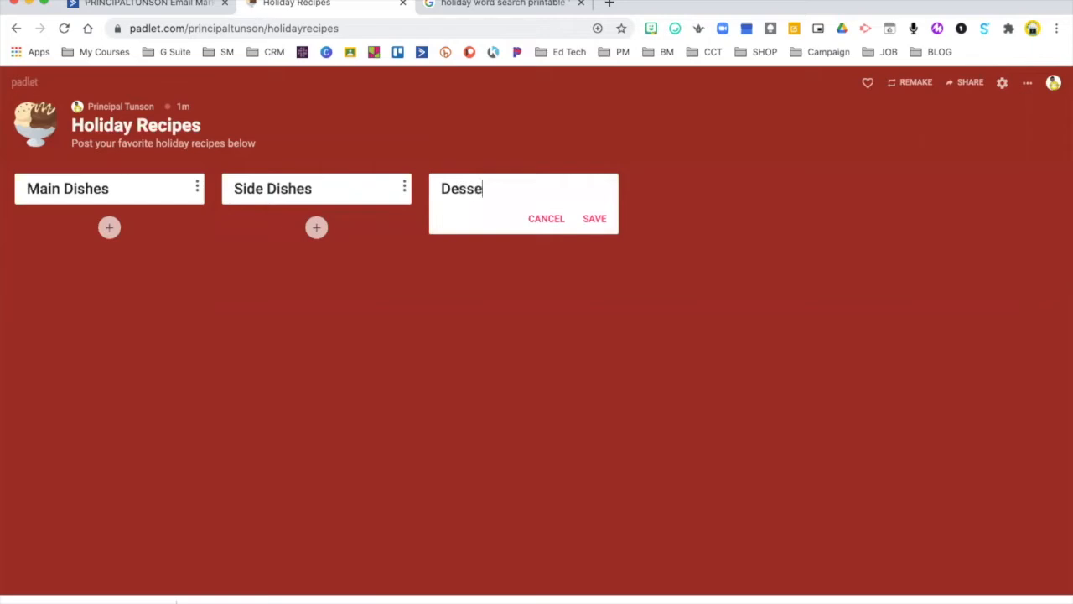
{"action": "type", "text": "rts"}
{"action": "left_click", "coordinate": [595, 218]}
{"action": "left_click", "coordinate": [667, 191]}
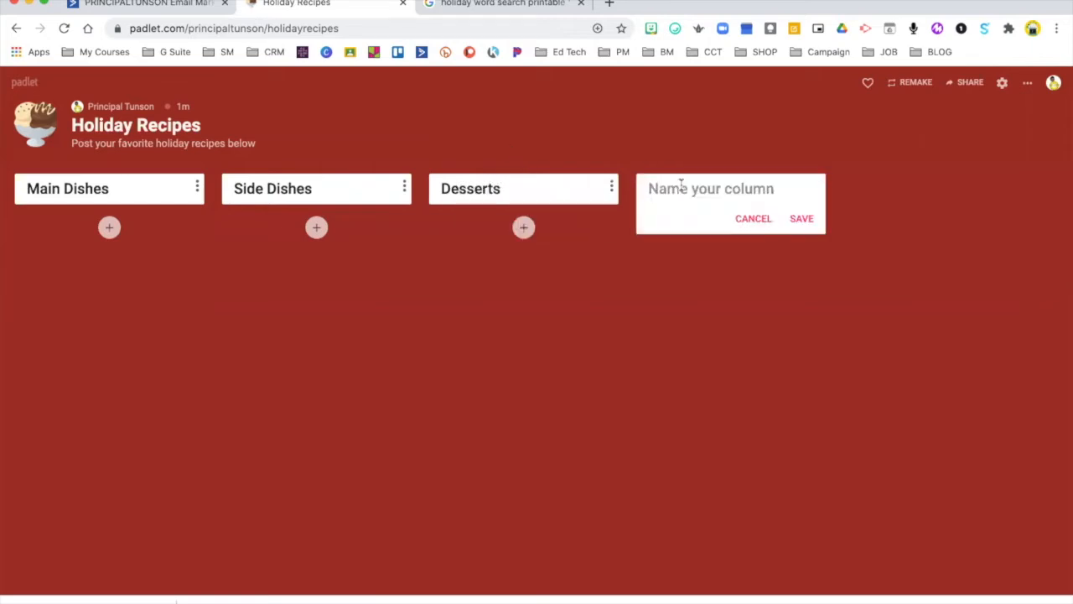
{"action": "type", "text": "Holiday Favorites"}
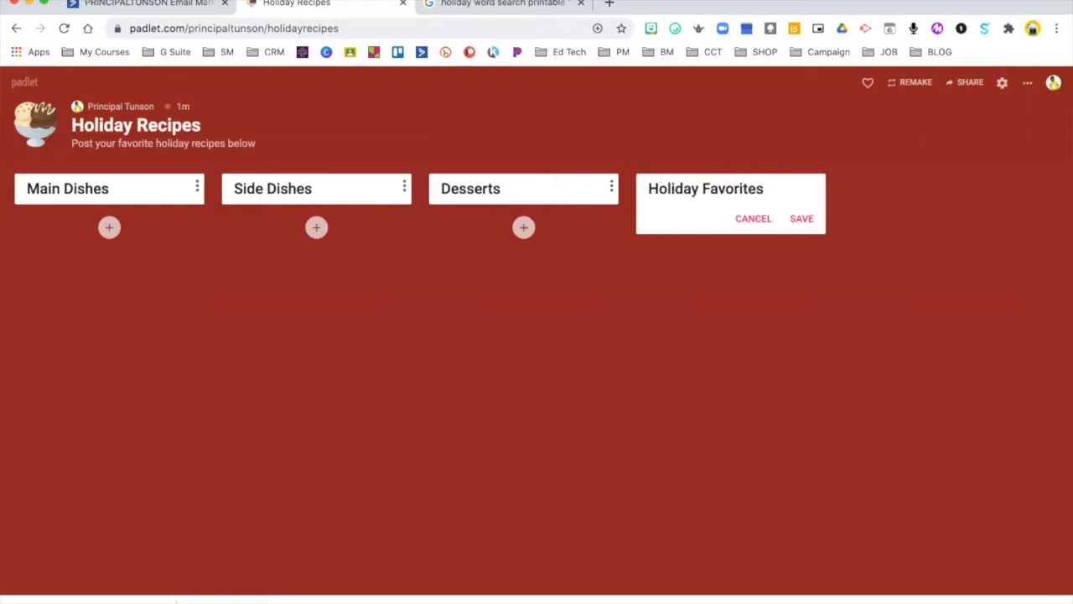
{"action": "left_click", "coordinate": [802, 219]}
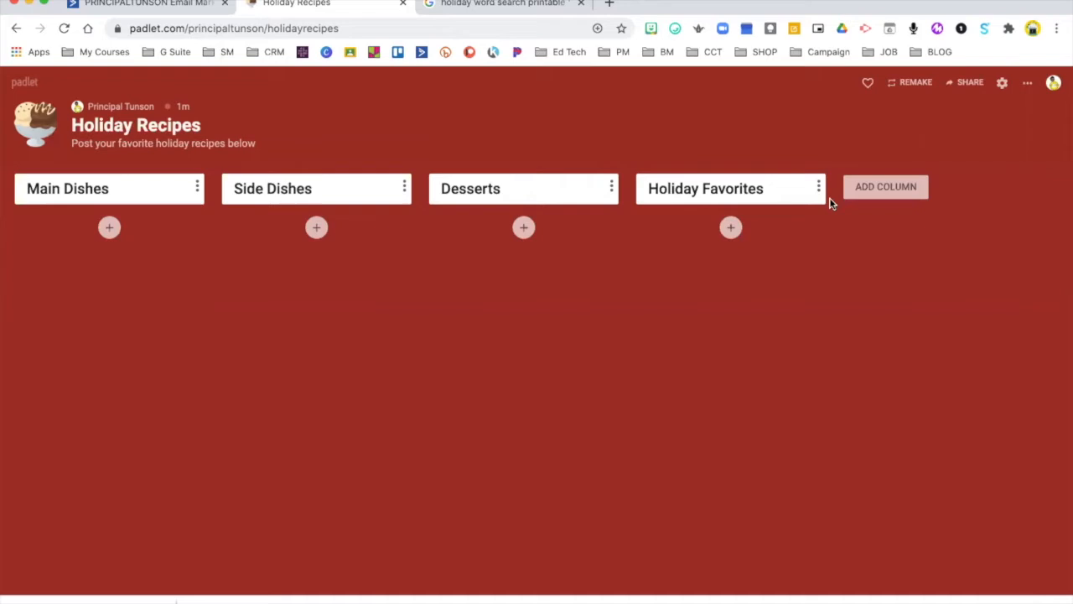
{"action": "left_click", "coordinate": [859, 189]}
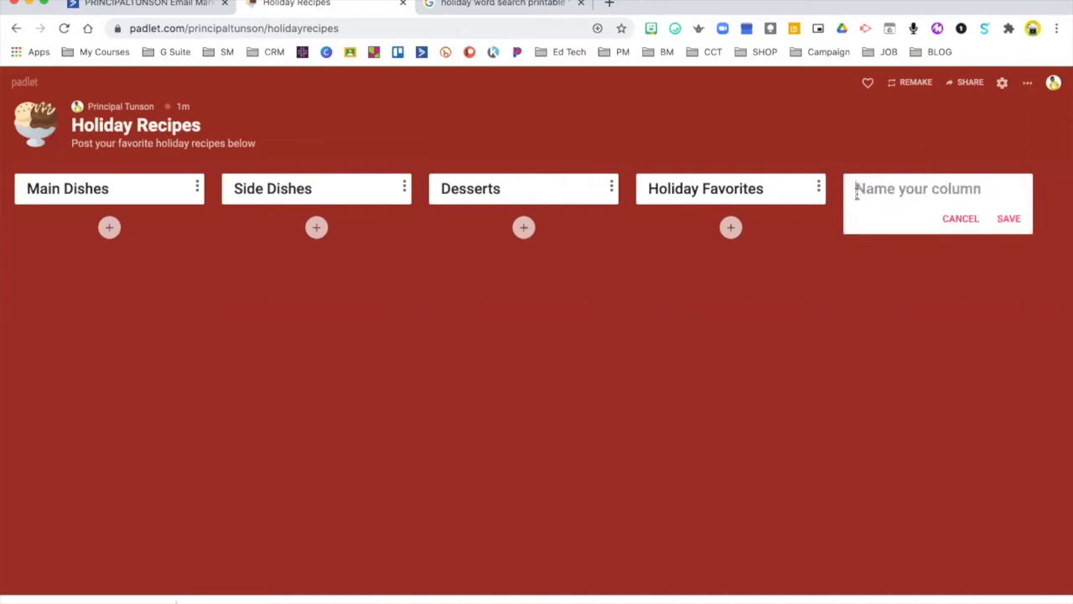
{"action": "type", "text": "Drinks and more!"}
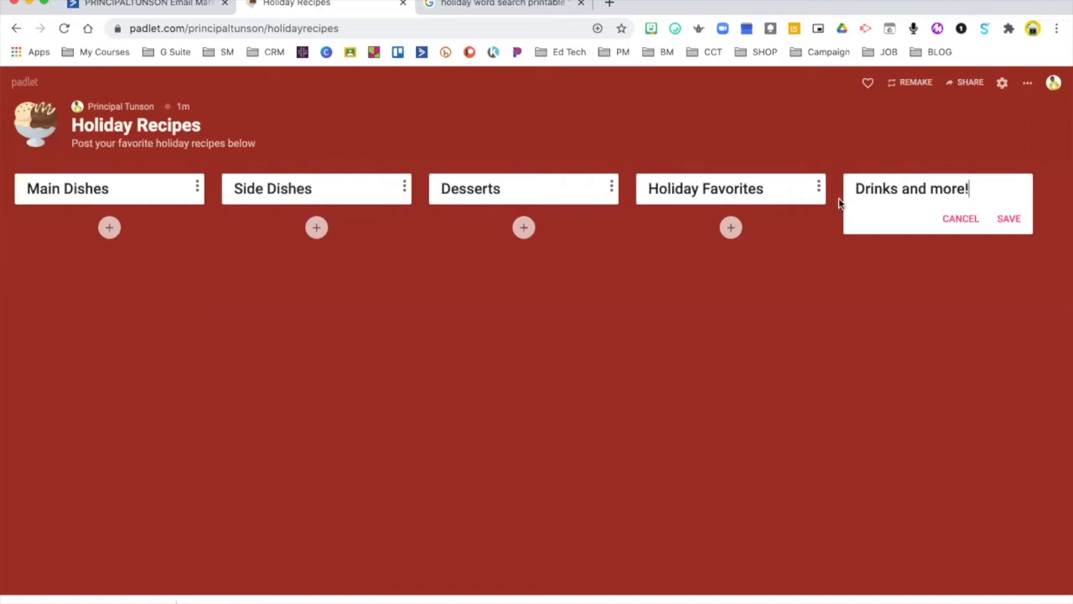
{"action": "left_click", "coordinate": [1013, 222]}
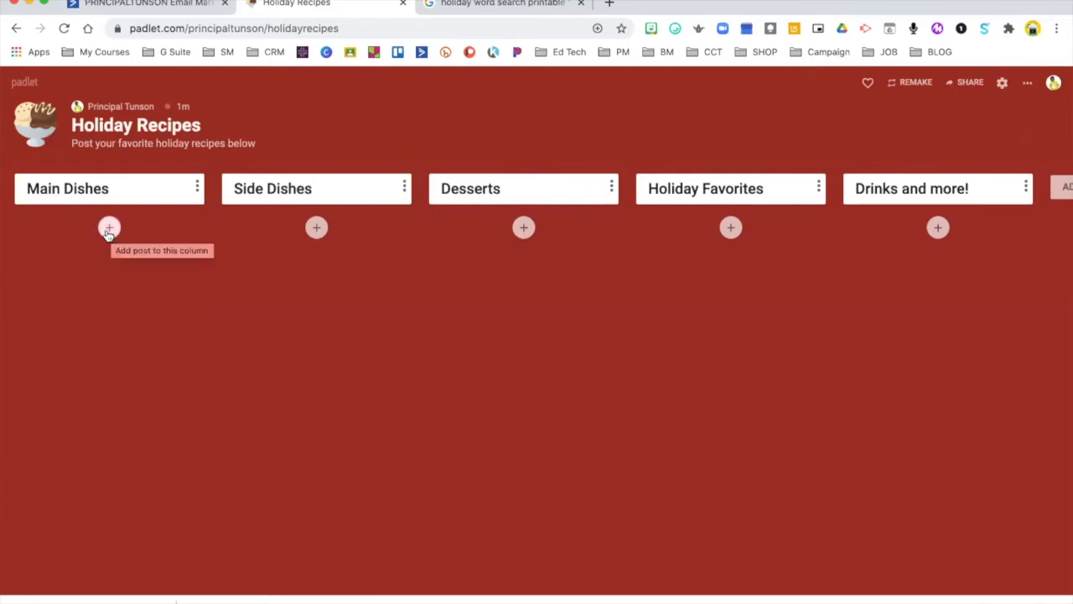
Start a 'Sweet Potato Casserole' post under Side Dishes, then enter 'sweet potato casserole recipe' in Google.
{"action": "left_click", "coordinate": [317, 229]}
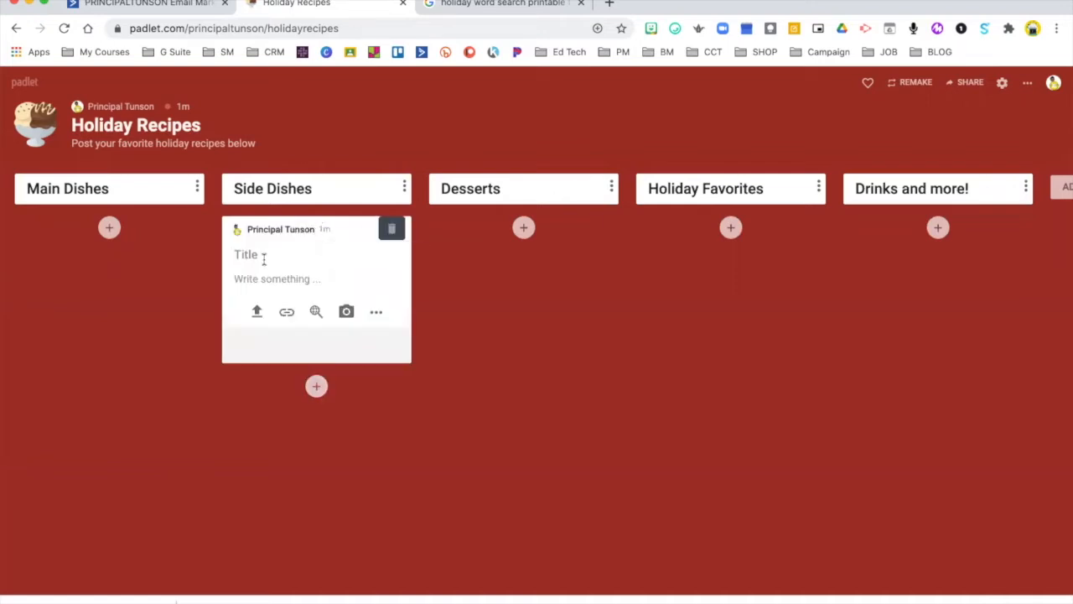
{"action": "type", "text": "Sweet Potato Casserole"}
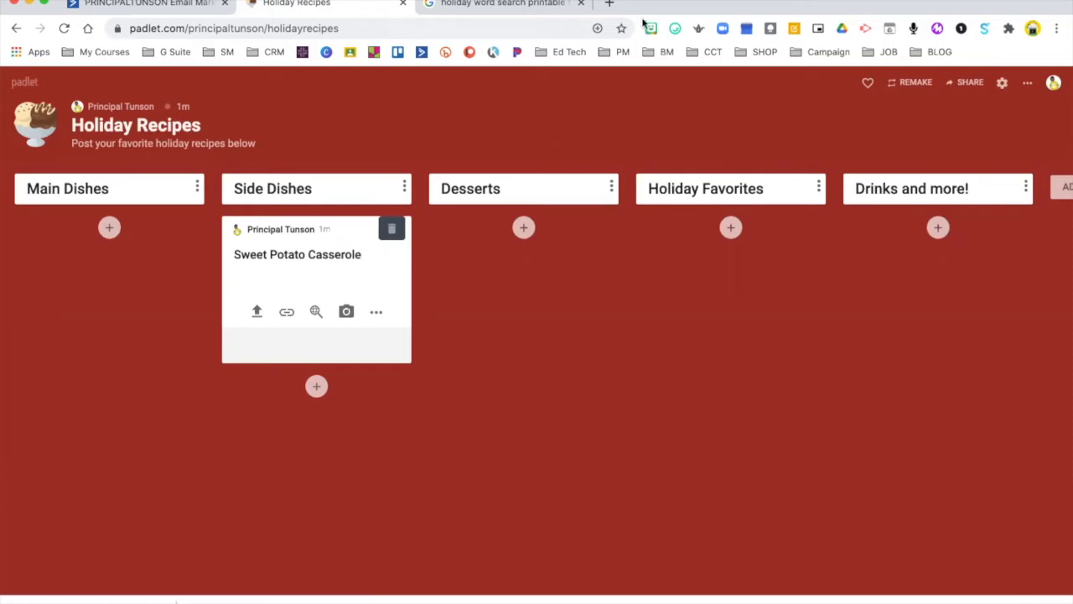
{"action": "left_click", "coordinate": [469, 5]}
{"action": "left_click", "coordinate": [466, 28]}
{"action": "type", "text": "s"}
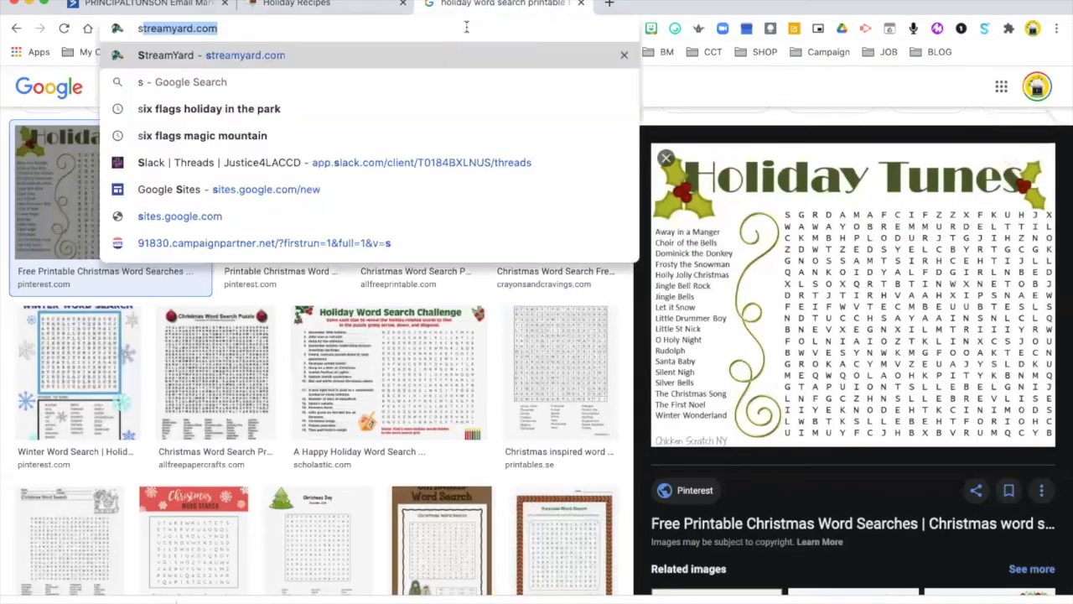
{"action": "type", "text": "weet potato casserole recipe"}
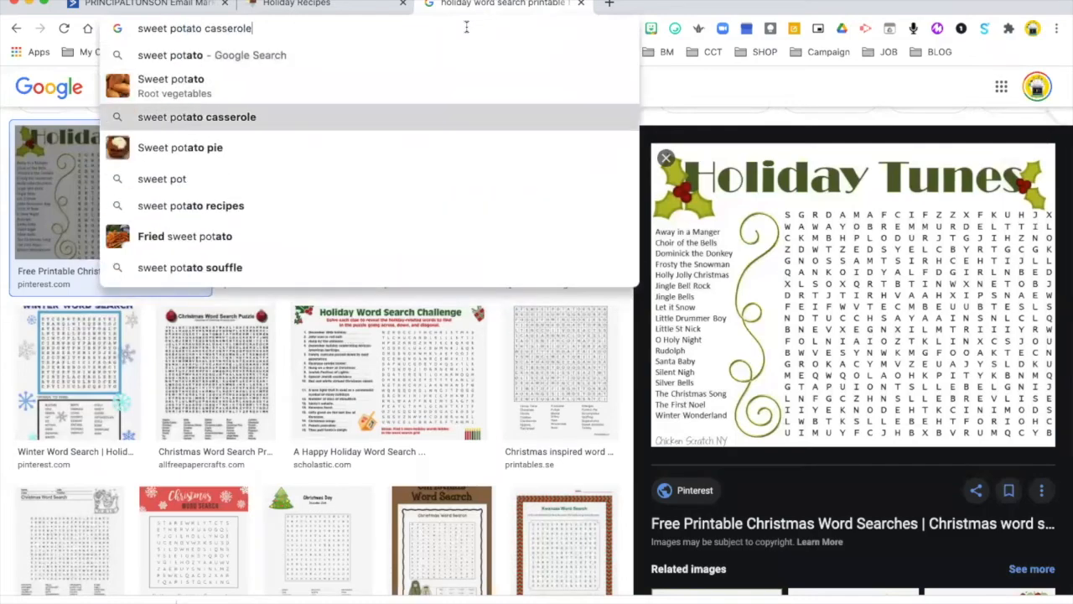
Search for 'sweet potato casserole recipe' and open the Food Network result.
{"action": "key", "text": "Return"}
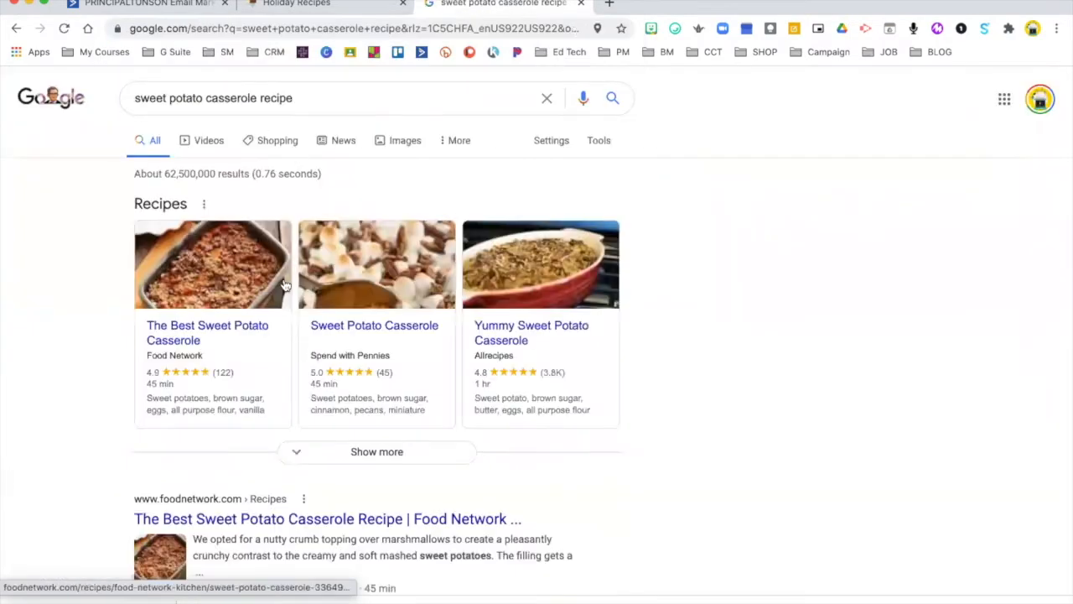
{"action": "scroll", "coordinate": [223, 218], "scroll_direction": "down", "scroll_amount": 5}
{"action": "scroll", "coordinate": [223, 218], "scroll_direction": "up", "scroll_amount": 1}
{"action": "left_click", "coordinate": [222, 216]}
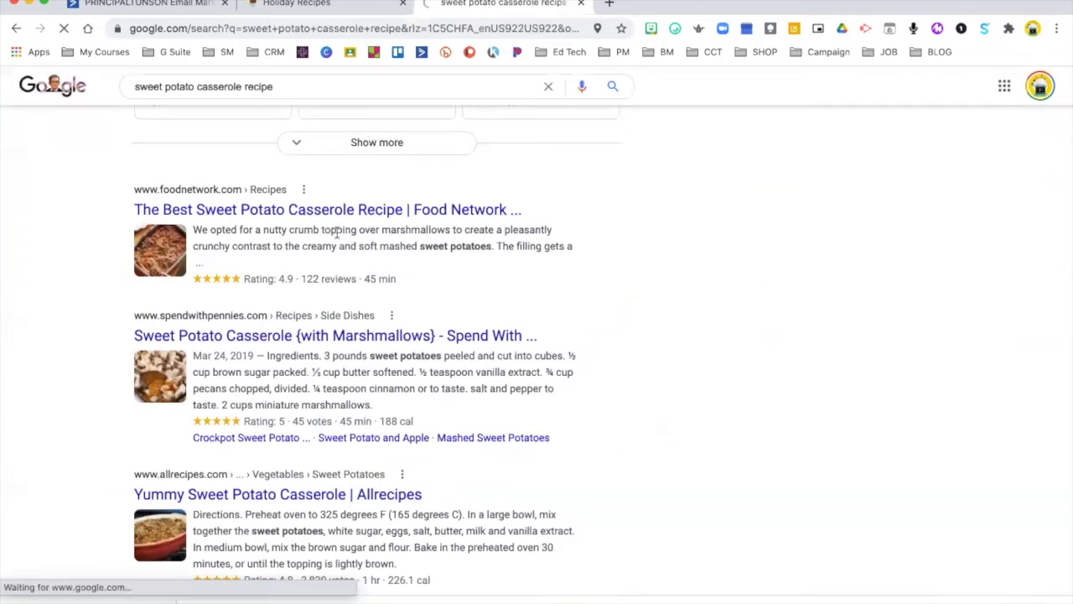
Read through the recipe's ingredients and directions, then bring up its print version.
{"action": "scroll", "coordinate": [467, 365], "scroll_direction": "down", "scroll_amount": 6}
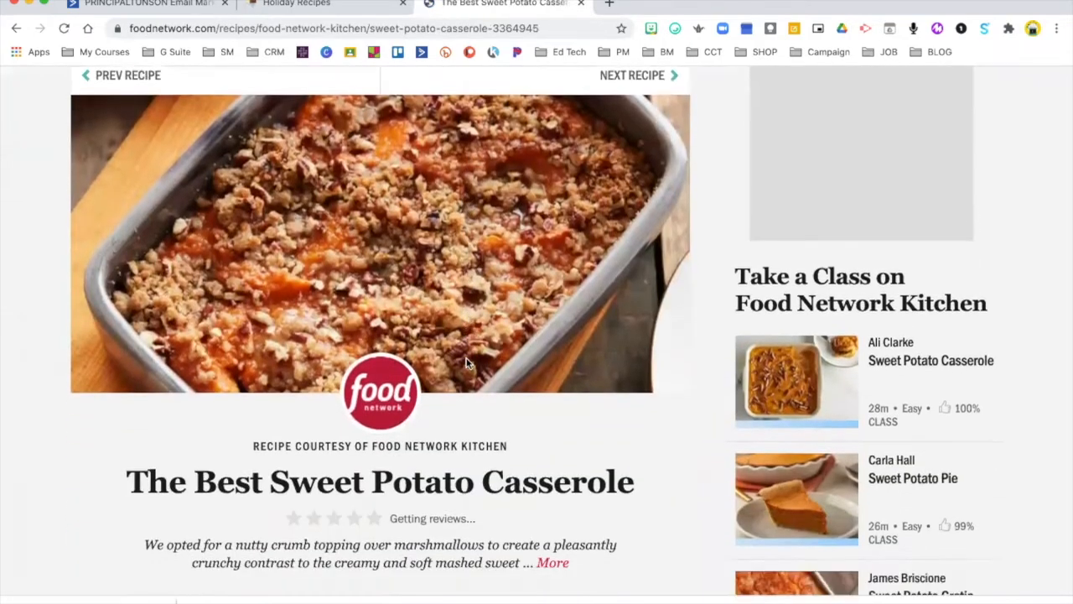
{"action": "scroll", "coordinate": [467, 360], "scroll_direction": "down", "scroll_amount": 5}
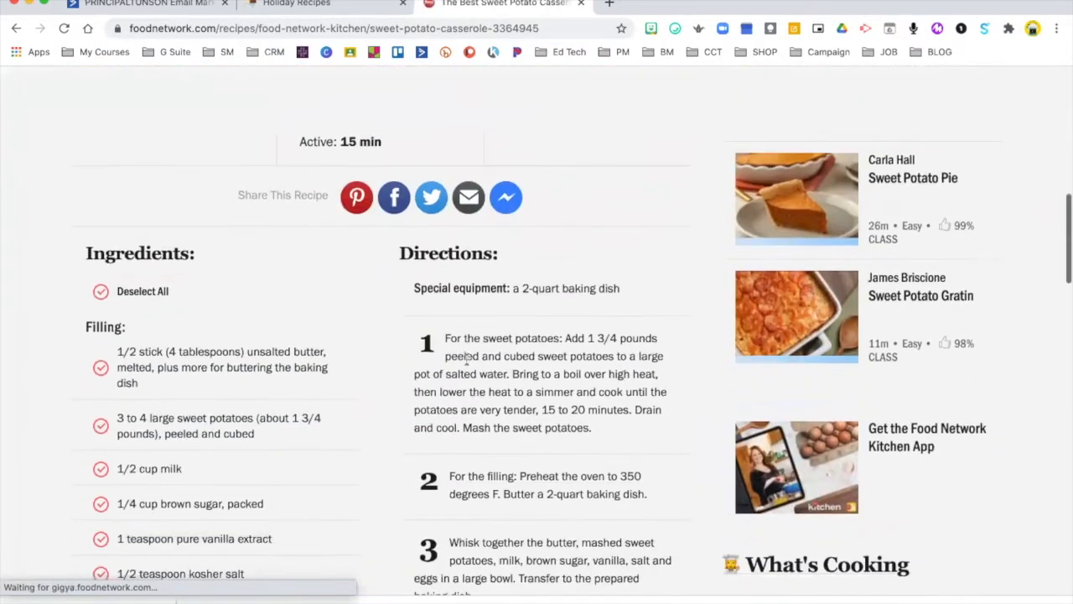
{"action": "scroll", "coordinate": [468, 362], "scroll_direction": "down", "scroll_amount": 4}
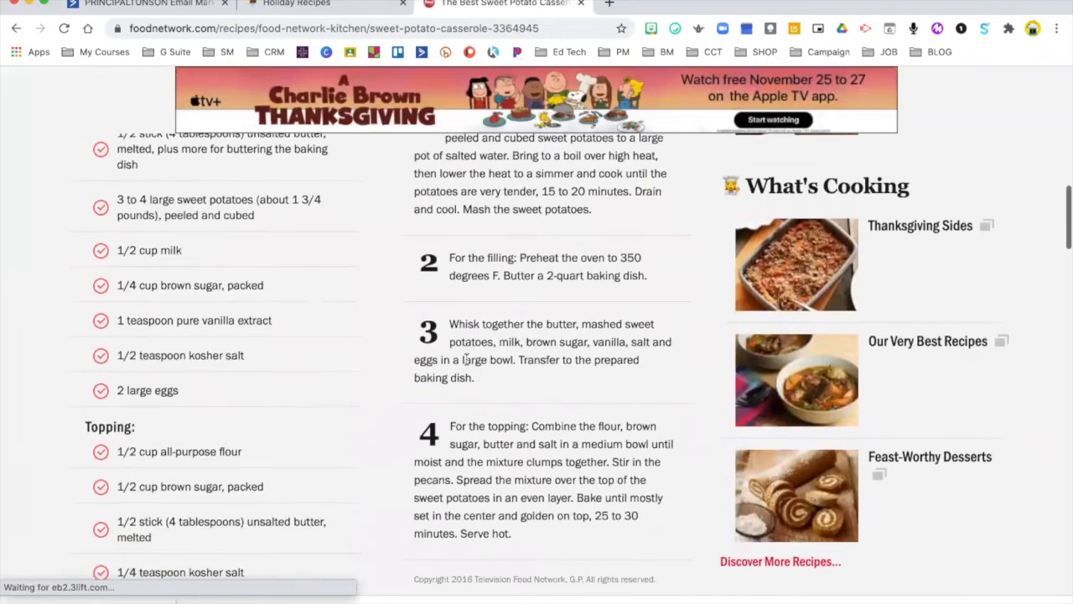
{"action": "scroll", "coordinate": [466, 364], "scroll_direction": "down", "scroll_amount": 3}
{"action": "scroll", "coordinate": [468, 364], "scroll_direction": "up", "scroll_amount": 10}
{"action": "scroll", "coordinate": [467, 362], "scroll_direction": "down", "scroll_amount": 3}
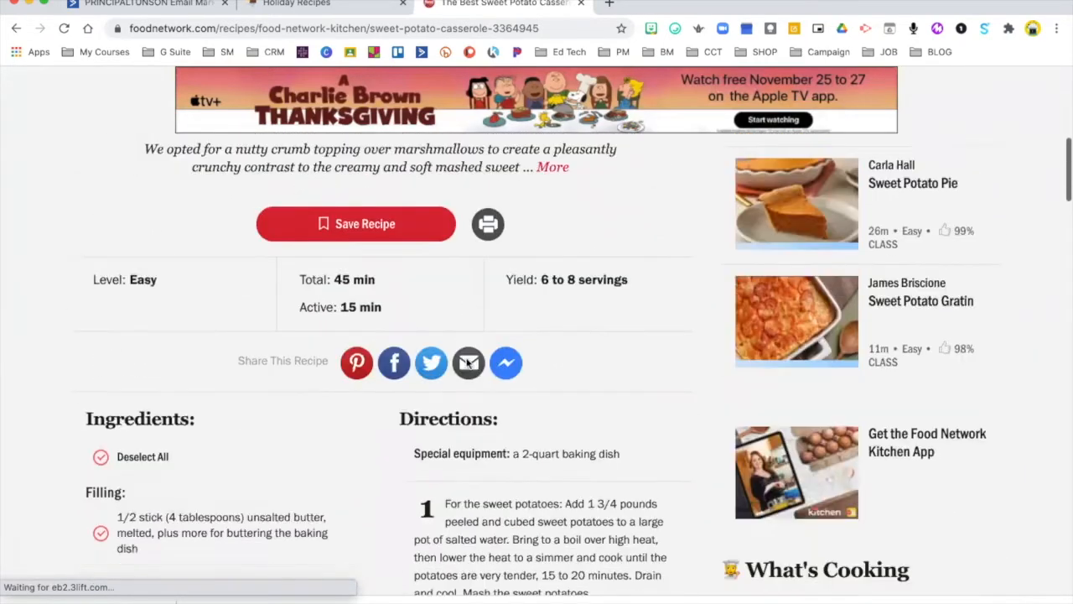
{"action": "left_click", "coordinate": [483, 203]}
{"action": "scroll", "coordinate": [602, 199], "scroll_direction": "up", "scroll_amount": 2}
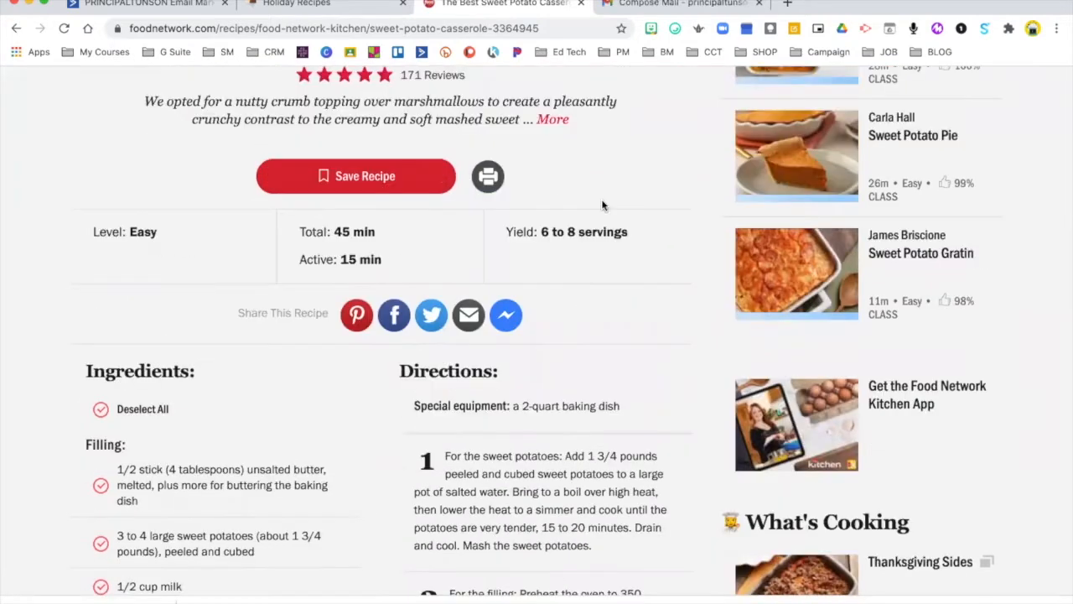
{"action": "left_click", "coordinate": [488, 178]}
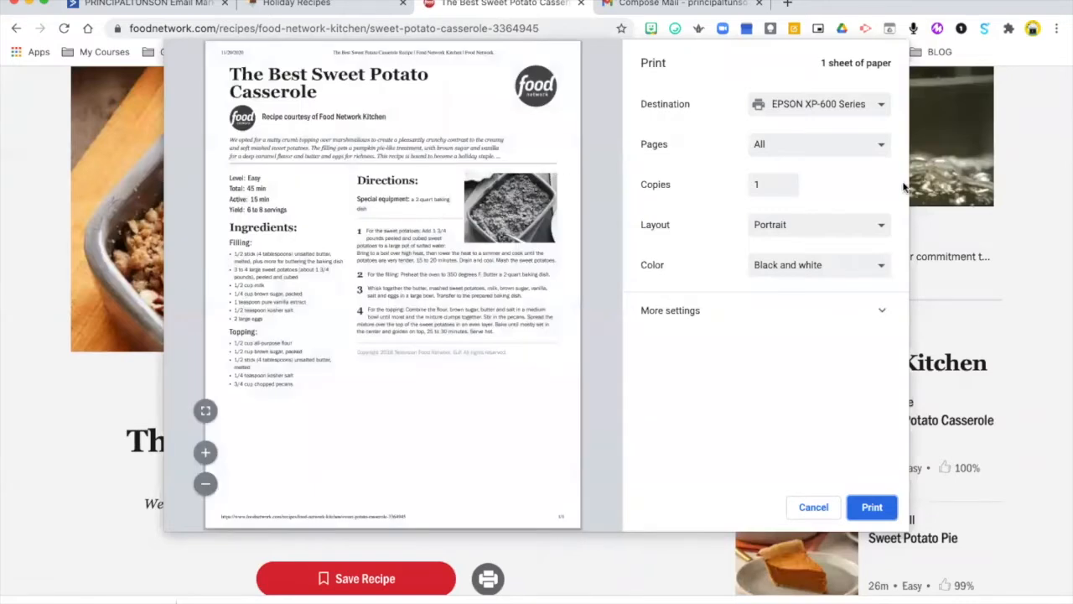
Save 'The Best Sweet Potato Casserole Recipe' to the Desktop using the Save as PDF destination.
{"action": "left_click", "coordinate": [877, 106]}
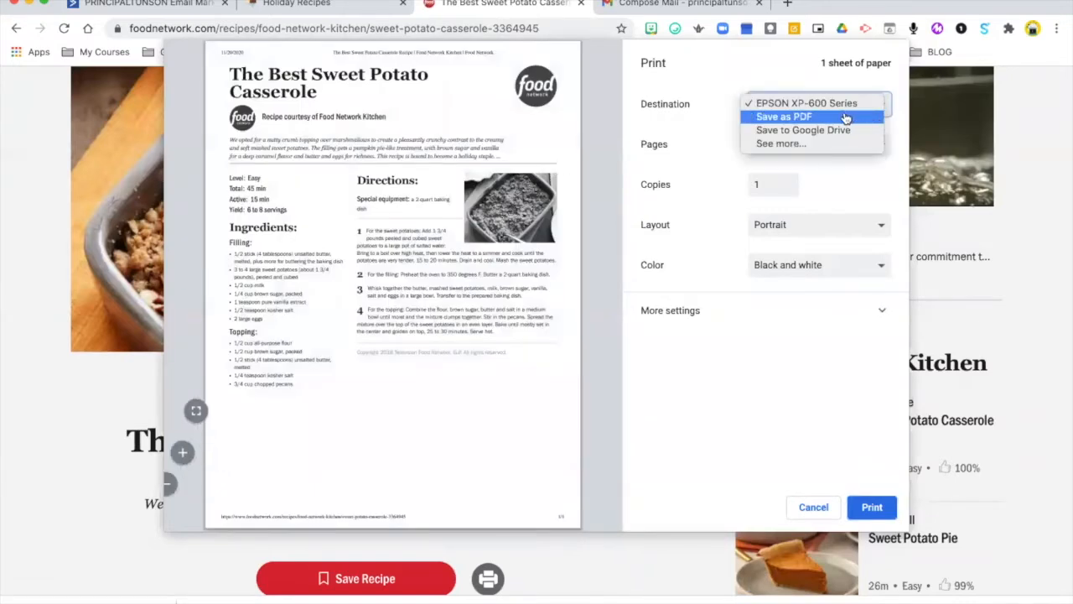
{"action": "left_click", "coordinate": [846, 117]}
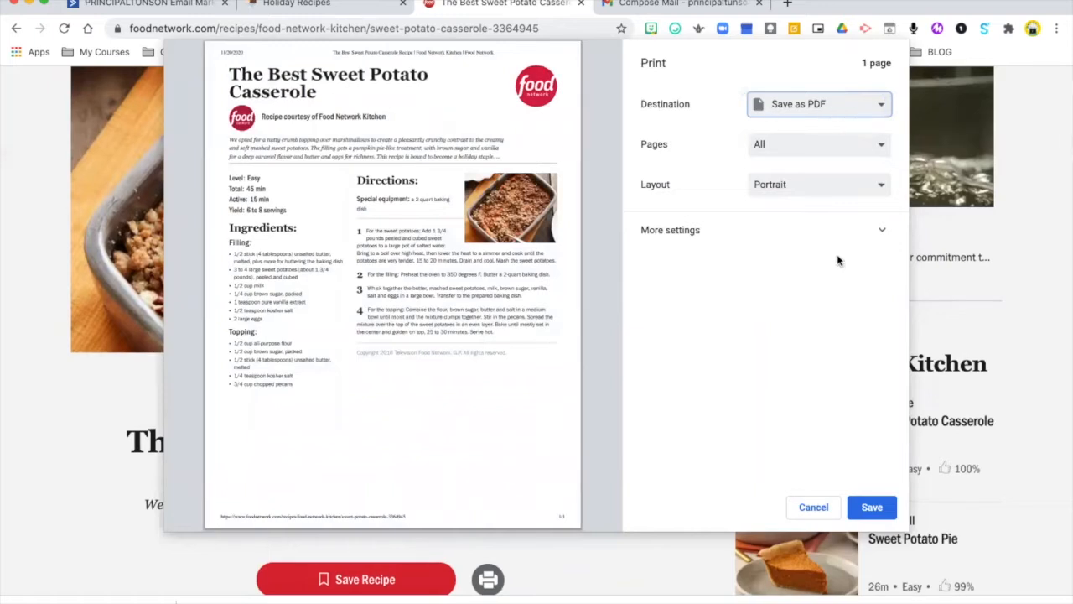
{"action": "left_click", "coordinate": [872, 509]}
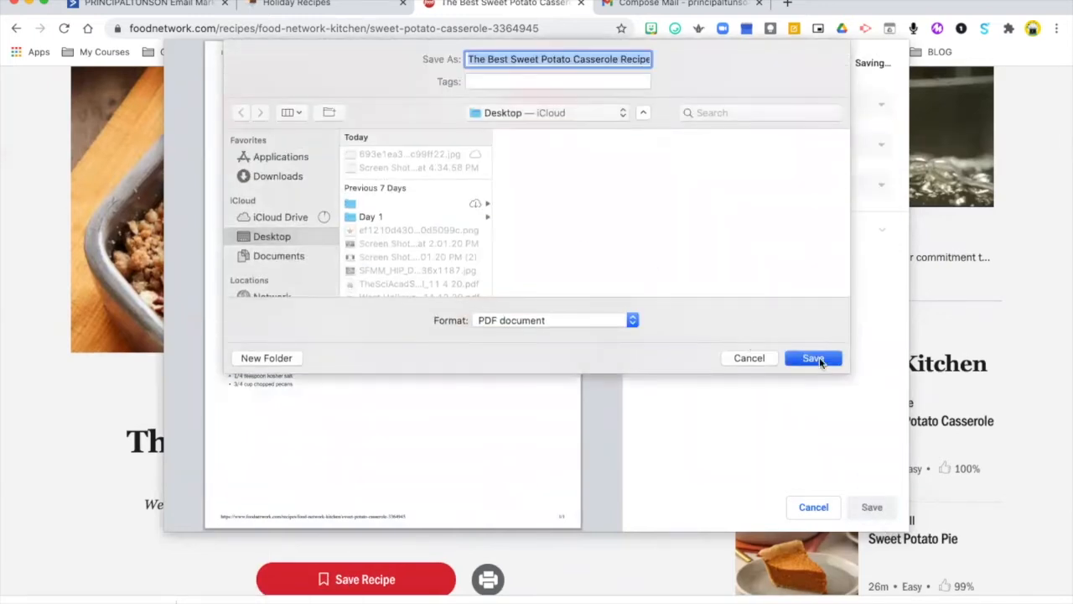
{"action": "left_click", "coordinate": [819, 359]}
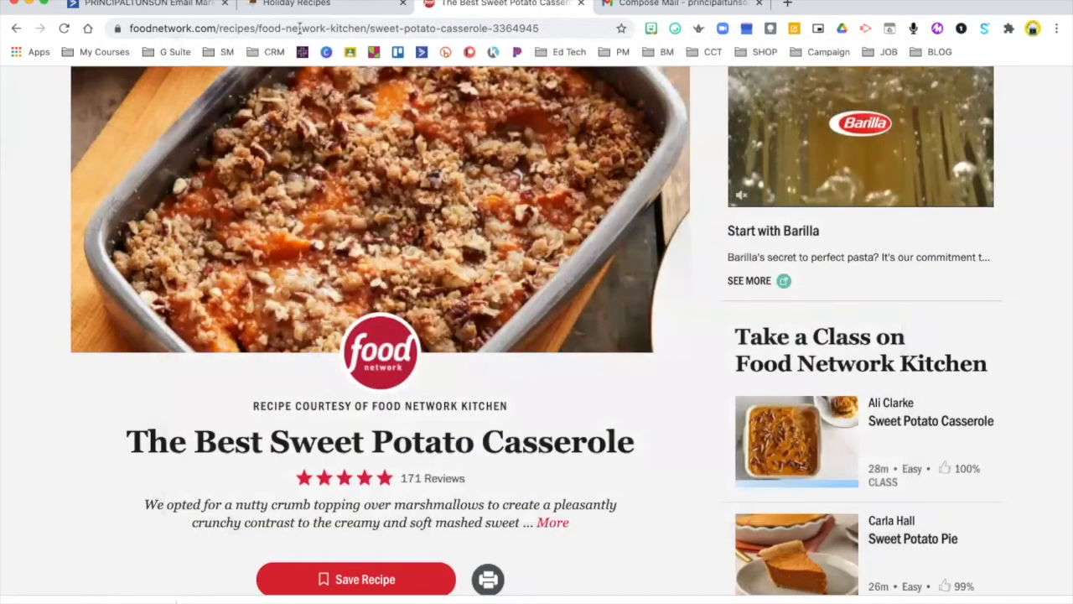
Upload the saved sweet potato casserole recipe PDF to the casserole post in Holiday Recipes.
{"action": "left_click", "coordinate": [353, 3]}
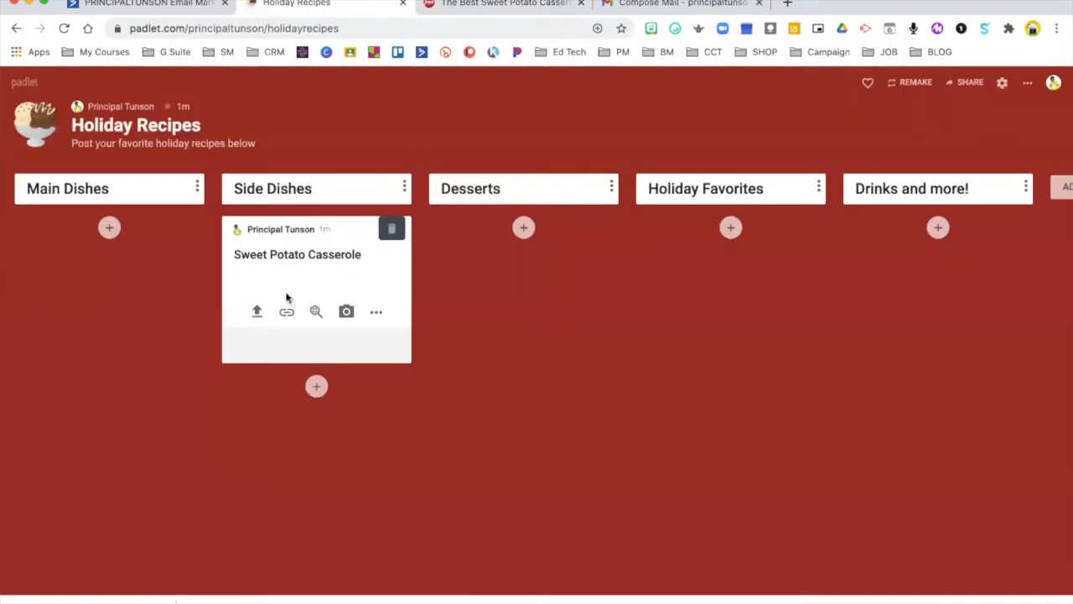
{"action": "left_click", "coordinate": [257, 312]}
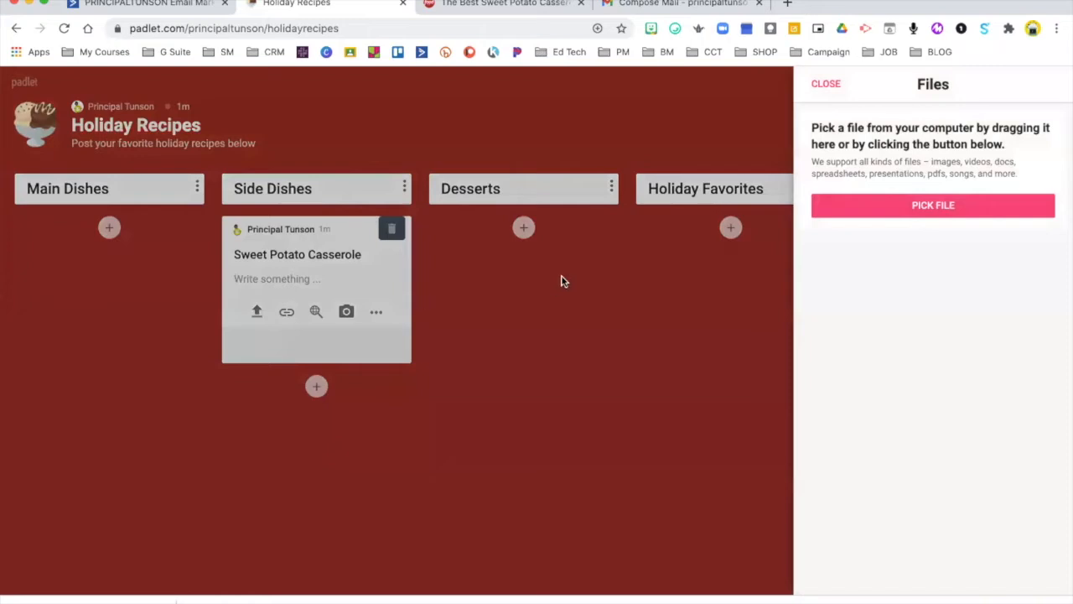
{"action": "left_click", "coordinate": [843, 206]}
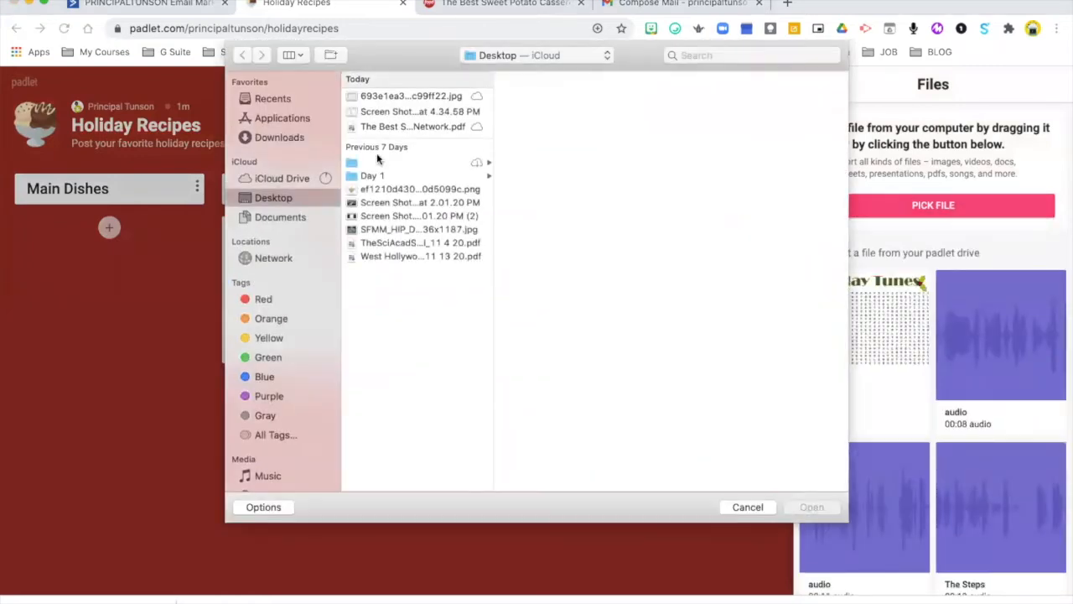
{"action": "left_click", "coordinate": [411, 125]}
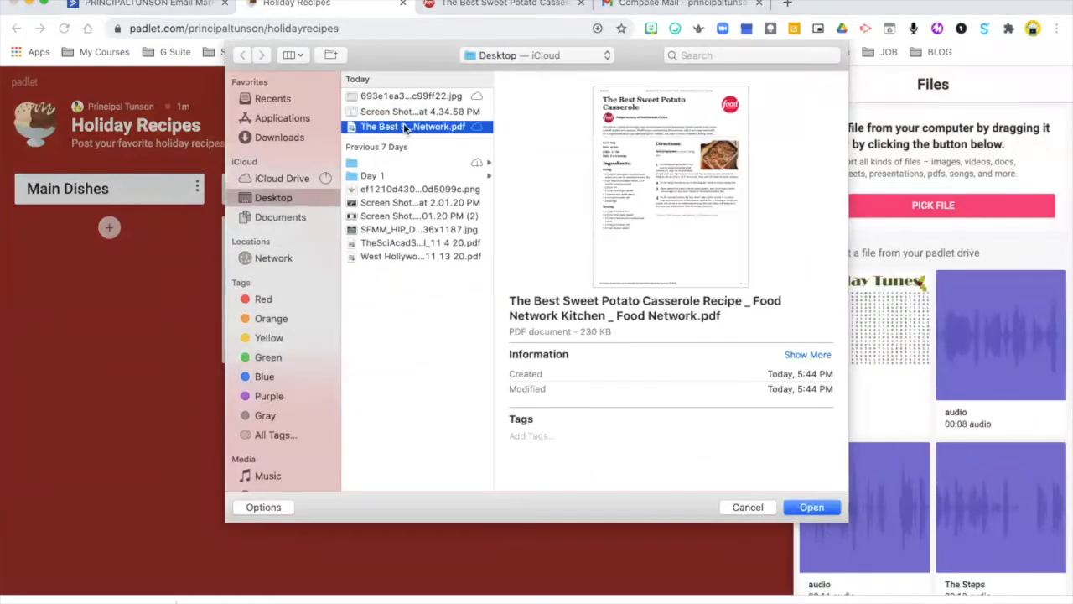
{"action": "left_click", "coordinate": [812, 506]}
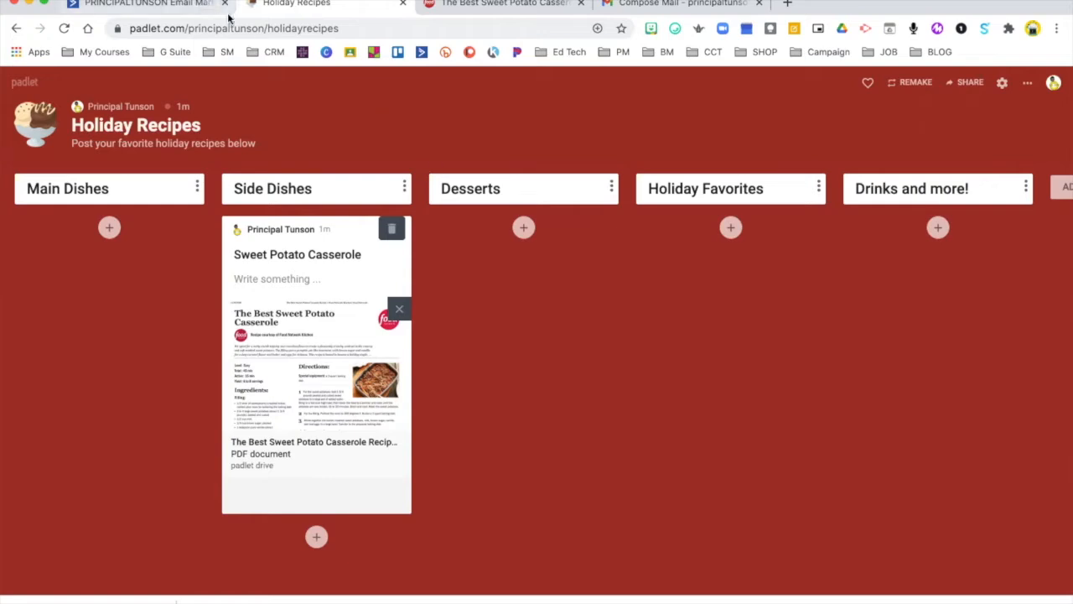
{"action": "left_click", "coordinate": [23, 84]}
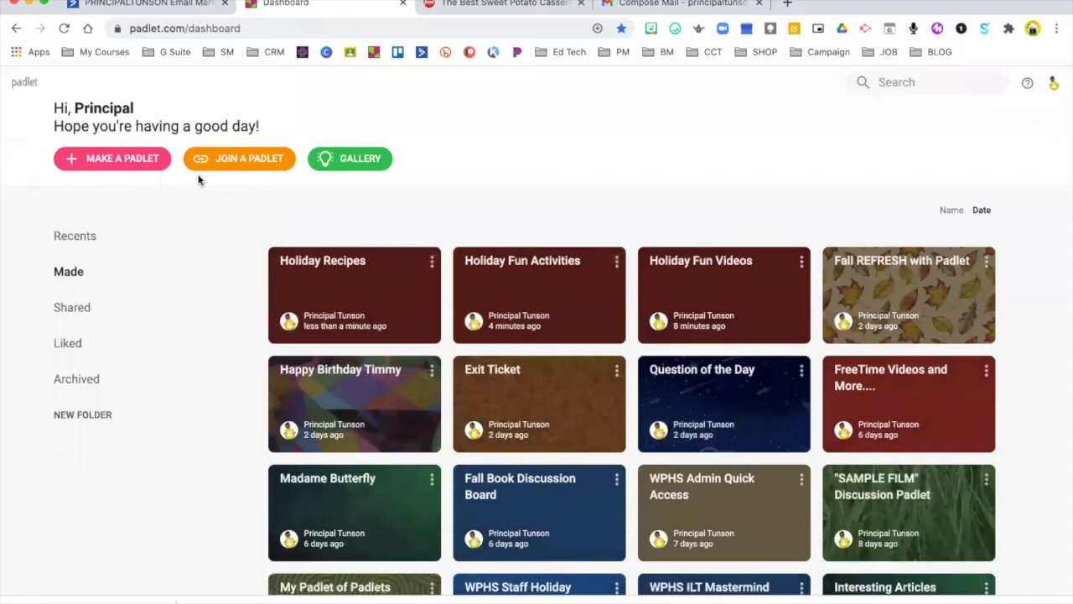
Make a new padlet starting from the blank Grid layout.
{"action": "left_click", "coordinate": [116, 162]}
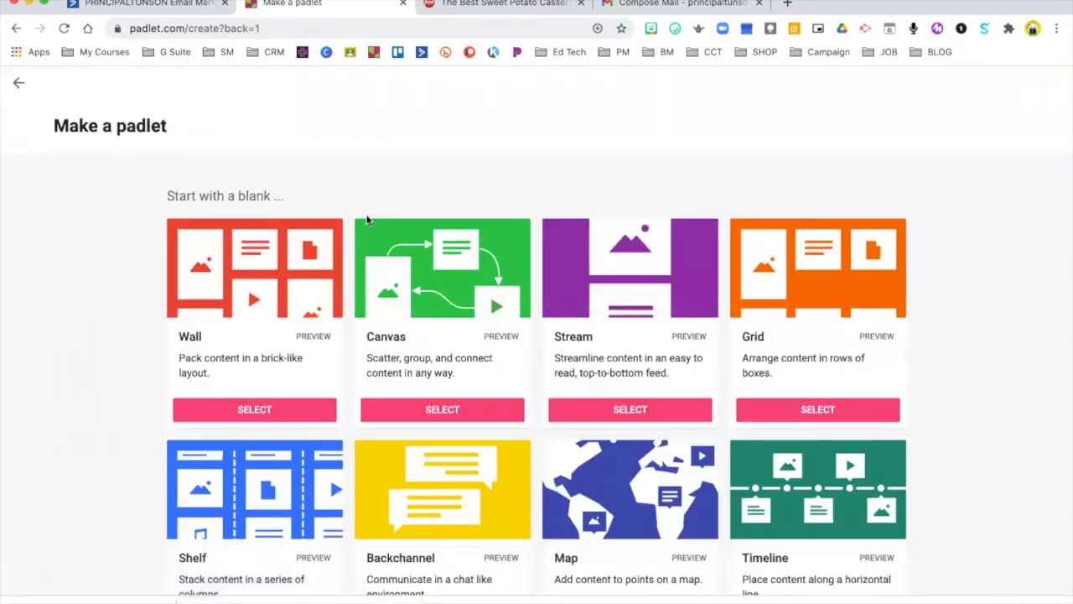
{"action": "left_click", "coordinate": [805, 410]}
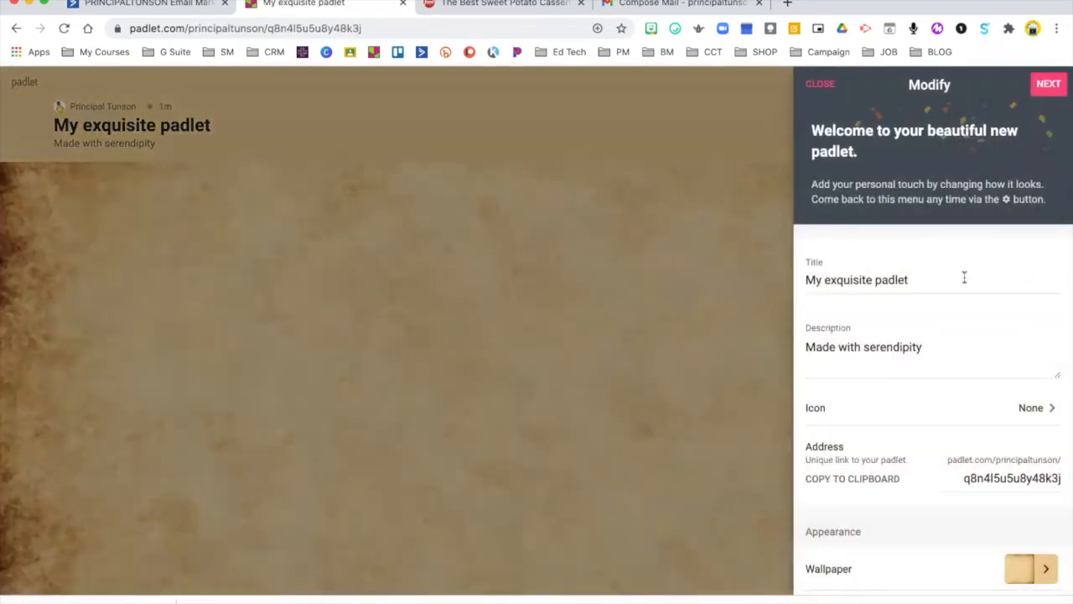
Title the padlet 'Holiday Decoration Ideas' with description 'Post examples of your favorite holiday decor below.'.
{"action": "left_click_drag", "start_coordinate": [964, 278], "coordinate": [750, 274]}
{"action": "type", "text": "Holiday "}
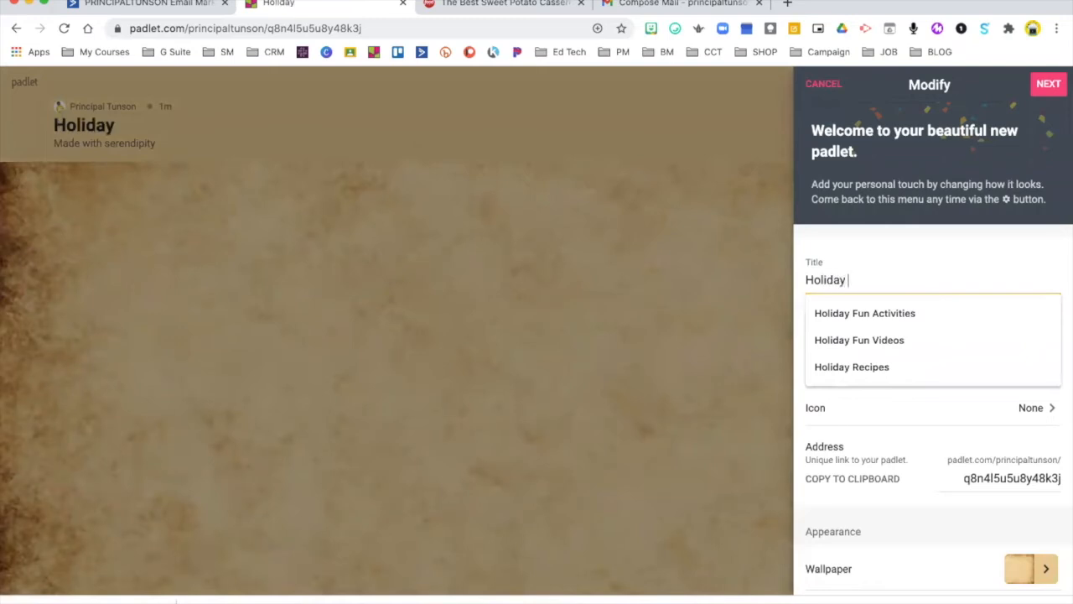
{"action": "type", "text": "Decoration Ideas"}
{"action": "left_click_drag", "start_coordinate": [923, 346], "coordinate": [784, 347]}
{"action": "type", "text": "Post examples of your favorite holiday decor below."}
Choose the Christmas tree emoji from Animals & Nature as the padlet icon.
{"action": "left_click", "coordinate": [1043, 411]}
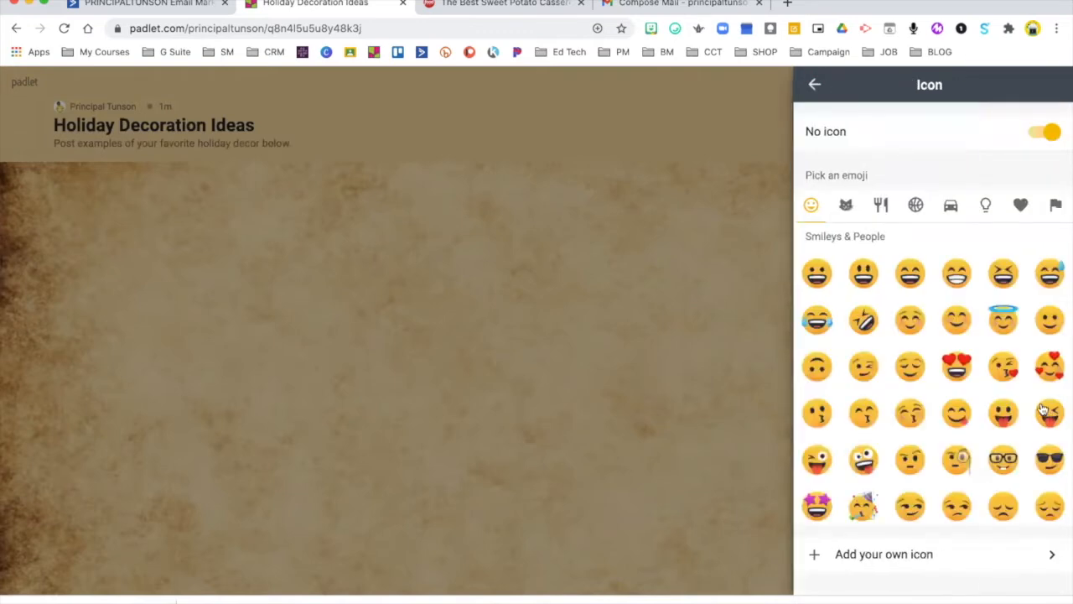
{"action": "scroll", "coordinate": [980, 284], "scroll_direction": "down", "scroll_amount": 10}
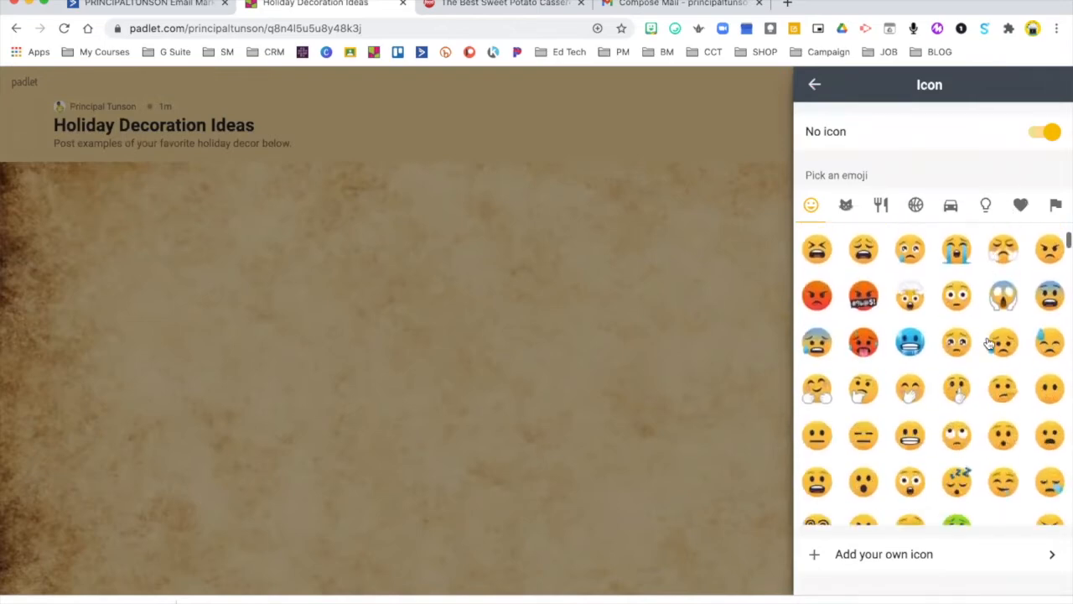
{"action": "scroll", "coordinate": [989, 344], "scroll_direction": "down", "scroll_amount": 15}
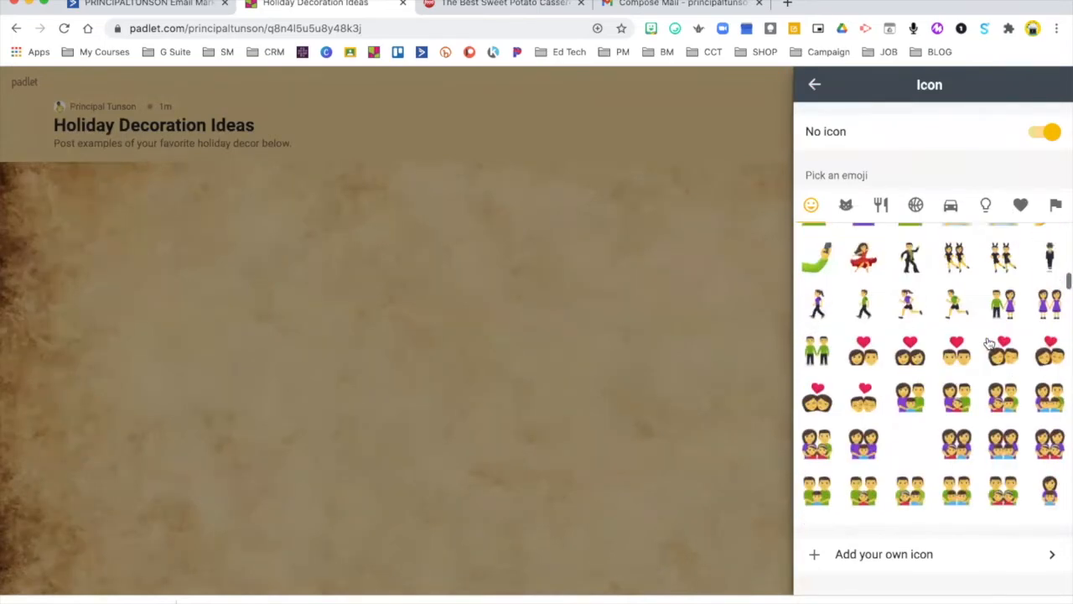
{"action": "scroll", "coordinate": [989, 344], "scroll_direction": "down", "scroll_amount": 10}
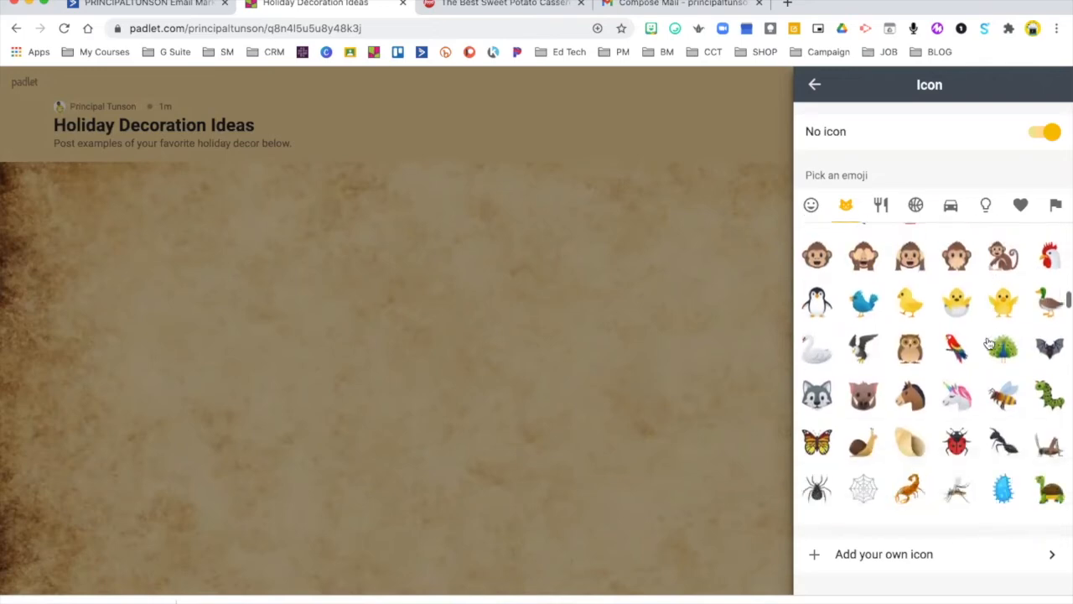
{"action": "scroll", "coordinate": [990, 344], "scroll_direction": "down", "scroll_amount": 6}
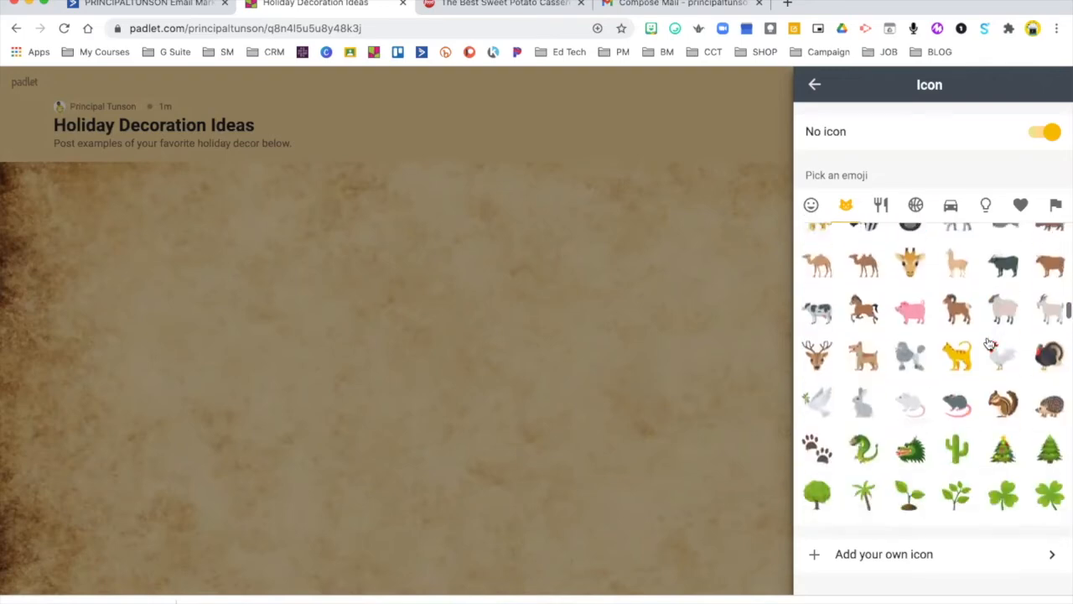
{"action": "left_click", "coordinate": [1003, 354]}
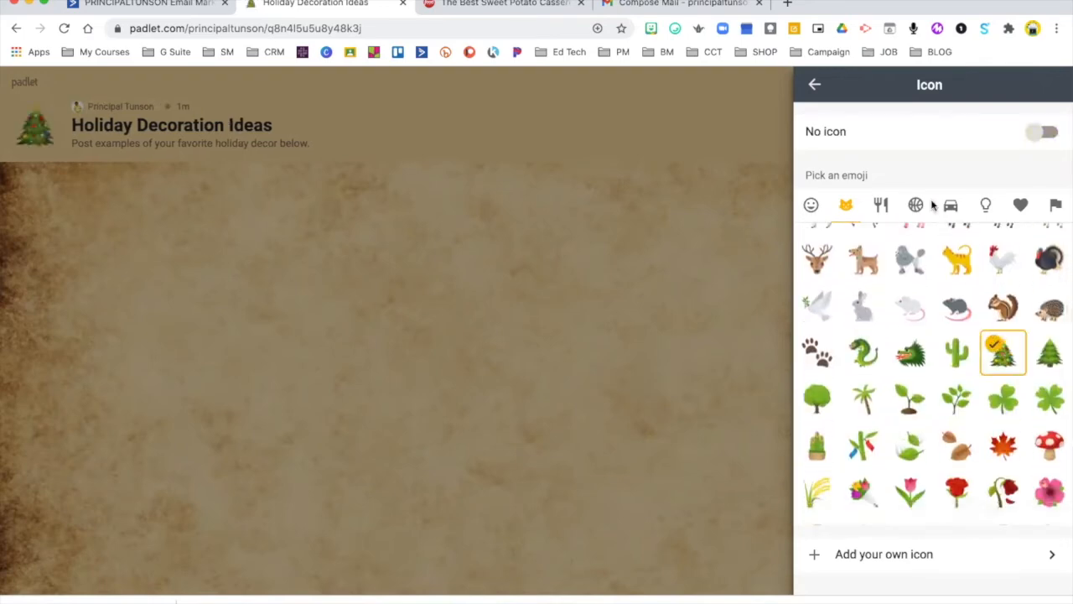
{"action": "left_click", "coordinate": [815, 84]}
{"action": "scroll", "coordinate": [953, 394], "scroll_direction": "down", "scroll_amount": 3}
{"action": "scroll", "coordinate": [973, 374], "scroll_direction": "down", "scroll_amount": 2}
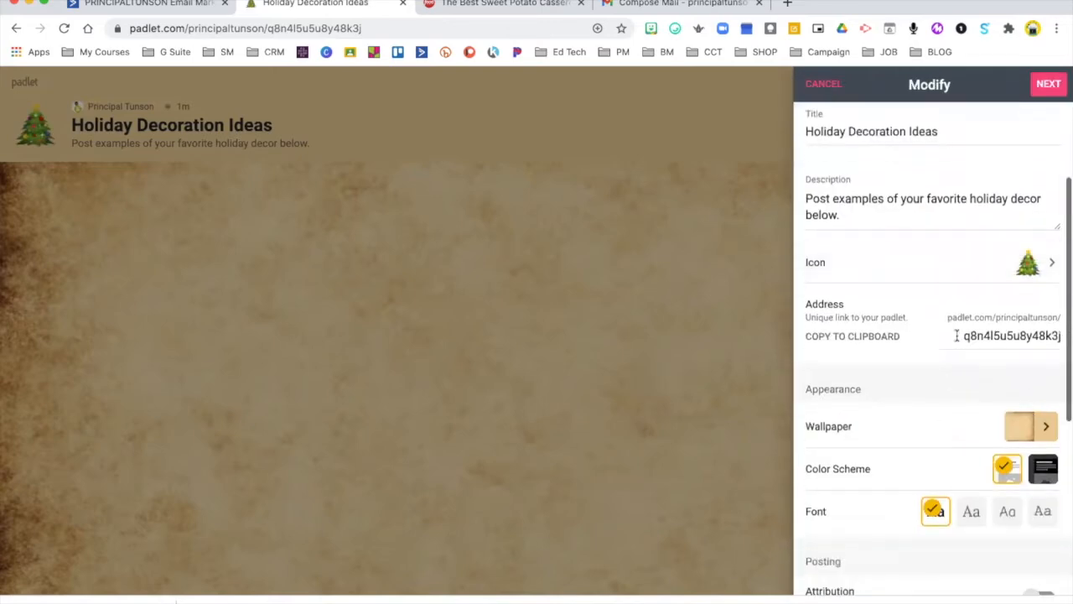
Change the padlet address to 'holidaydecor'.
{"action": "left_click_drag", "start_coordinate": [957, 335], "coordinate": [1065, 338]}
{"action": "type", "text": "holiday"}
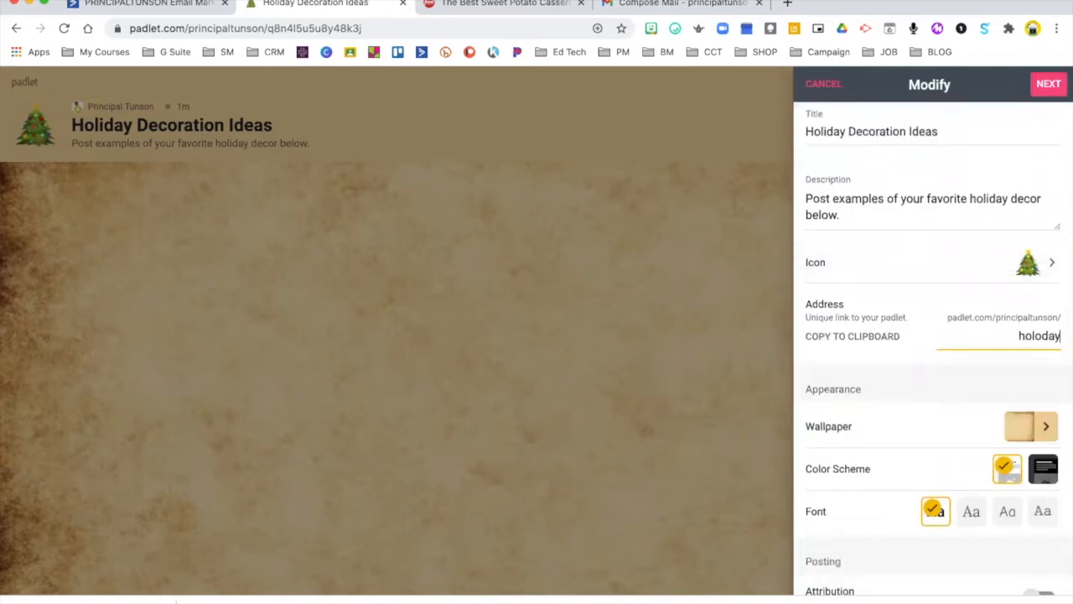
{"action": "key", "text": "BackSpace"}
{"action": "key", "text": "BackSpace"}
{"action": "key", "text": "BackSpace"}
{"action": "key", "text": "BackSpace"}
{"action": "key", "text": "BackSpace"}
{"action": "type", "text": "iday"}
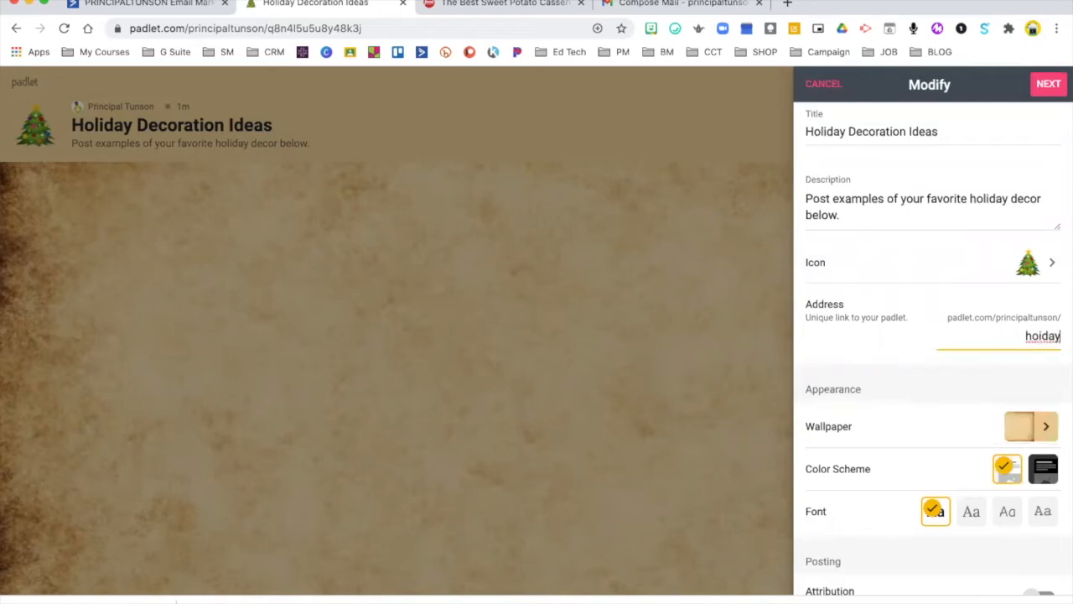
{"action": "key", "text": "BackSpace"}
{"action": "key", "text": "BackSpace"}
{"action": "key", "text": "BackSpace"}
{"action": "key", "text": "BackSpace"}
{"action": "type", "text": "lidaydecor"}
Set the board wallpaper to solid red.
{"action": "left_click", "coordinate": [1030, 427]}
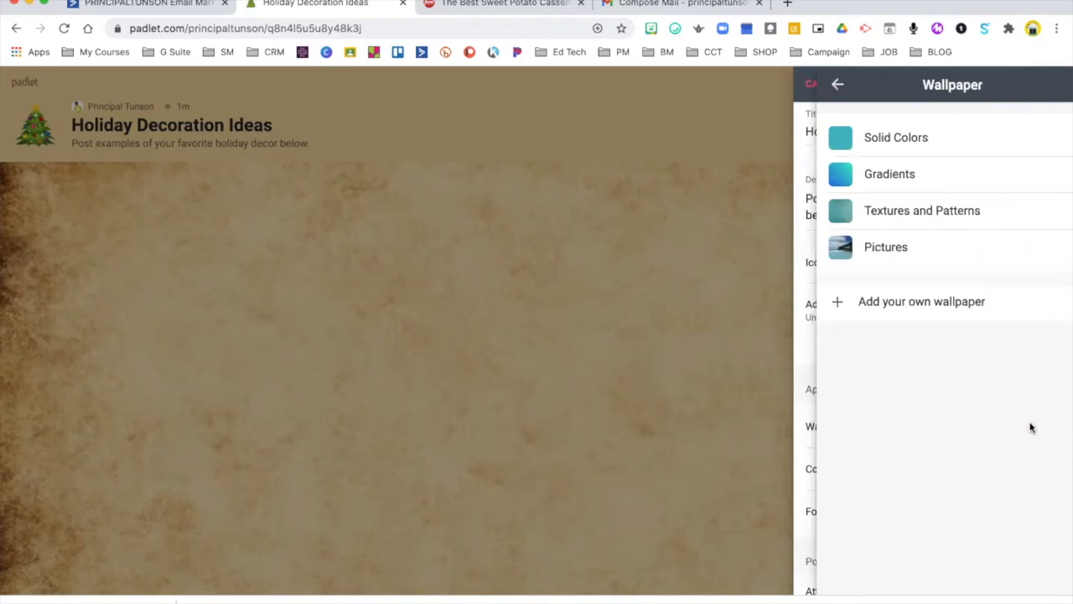
{"action": "left_click", "coordinate": [925, 140]}
{"action": "left_click", "coordinate": [1035, 310]}
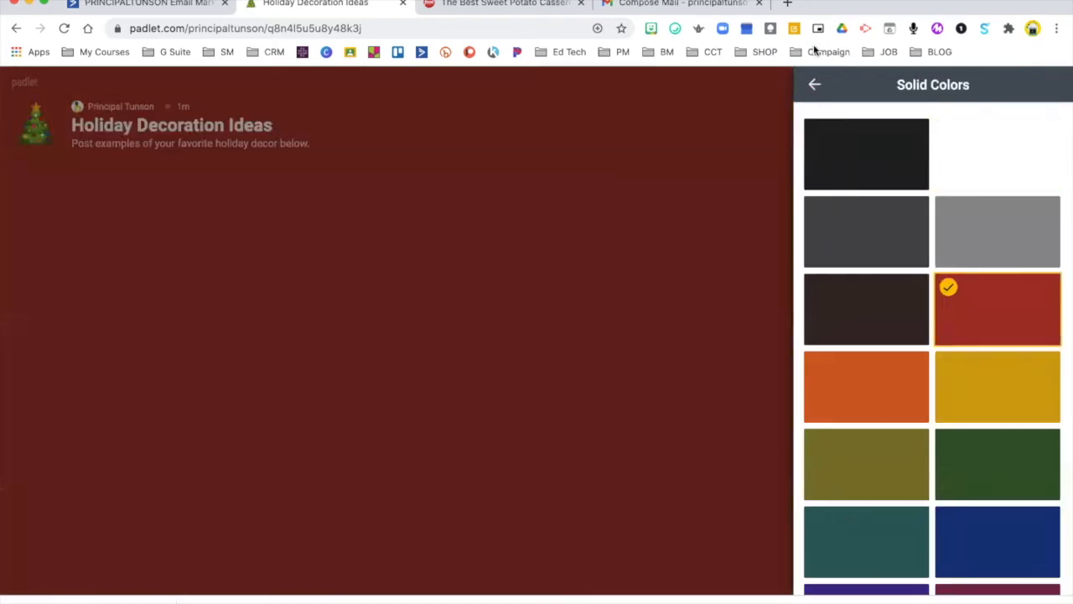
{"action": "left_click", "coordinate": [820, 87]}
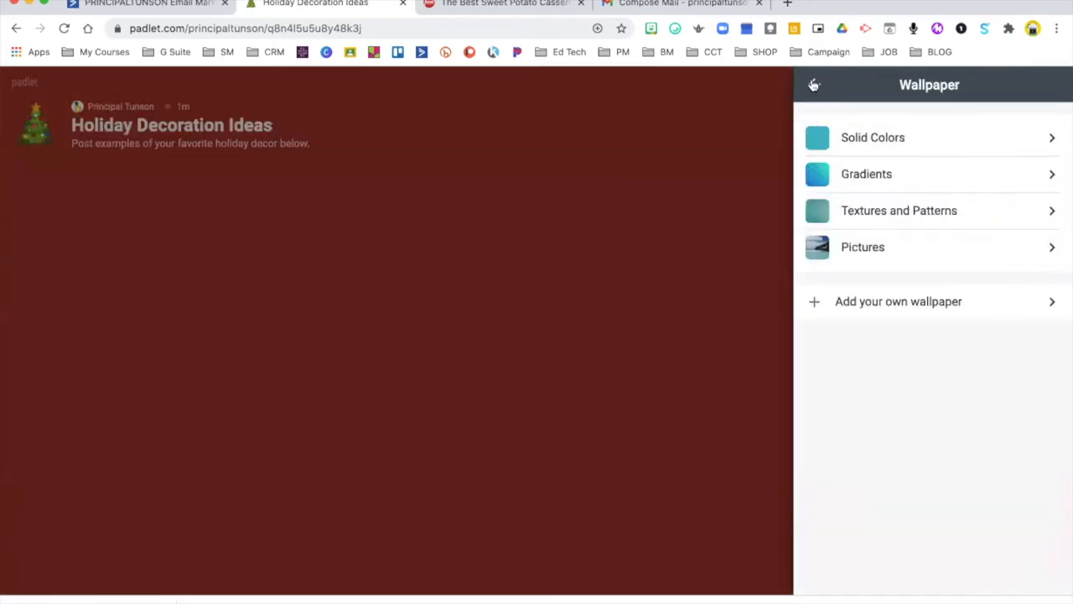
{"action": "left_click", "coordinate": [814, 84]}
Turn on comments and required post approval, then save the settings and start posting.
{"action": "scroll", "coordinate": [939, 409], "scroll_direction": "down", "scroll_amount": 5}
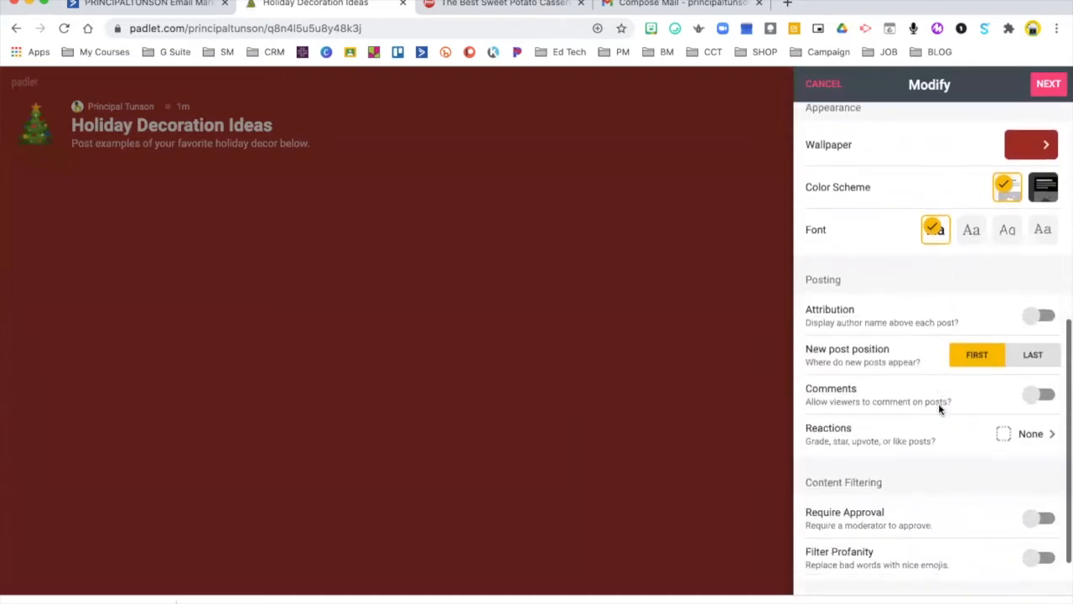
{"action": "left_click", "coordinate": [1037, 334]}
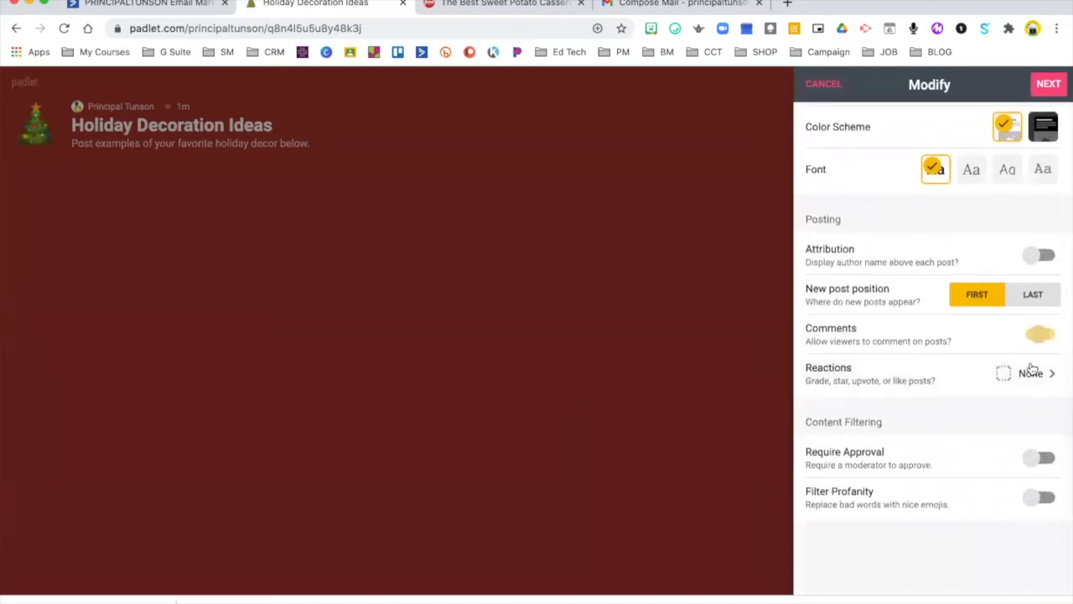
{"action": "left_click", "coordinate": [1035, 457]}
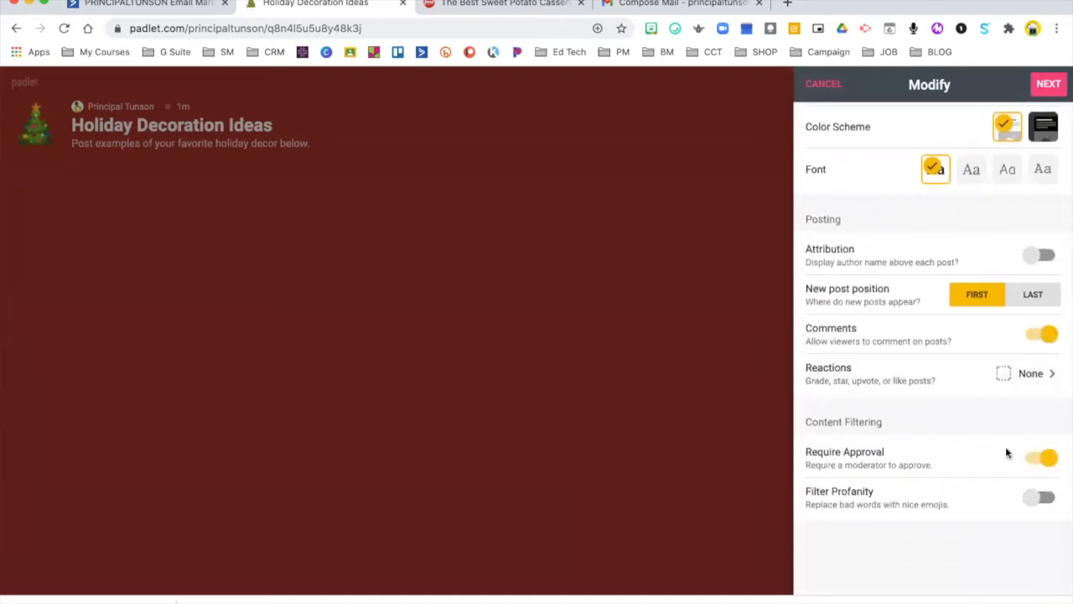
{"action": "left_click", "coordinate": [1049, 84]}
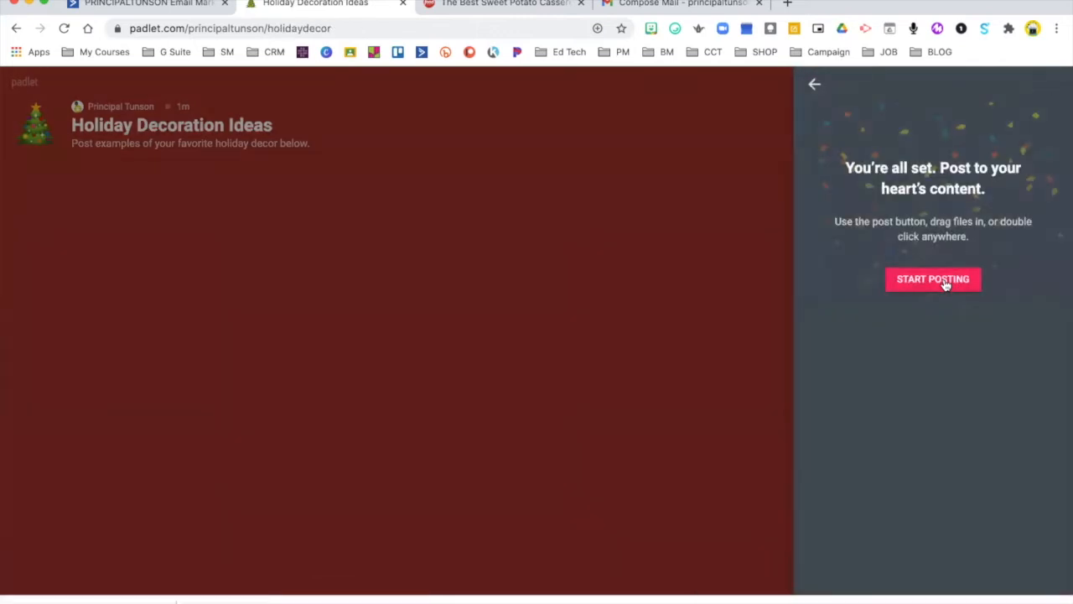
{"action": "left_click", "coordinate": [945, 282]}
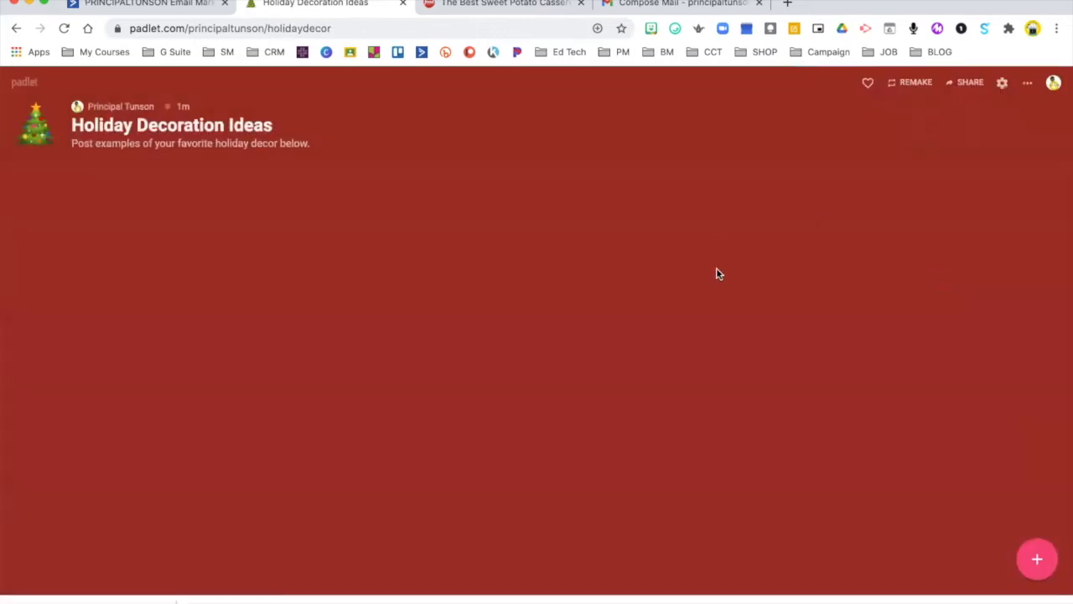
Check the sweet potato casserole recipe page's address, then start a new post on the board.
{"action": "left_click", "coordinate": [508, 3]}
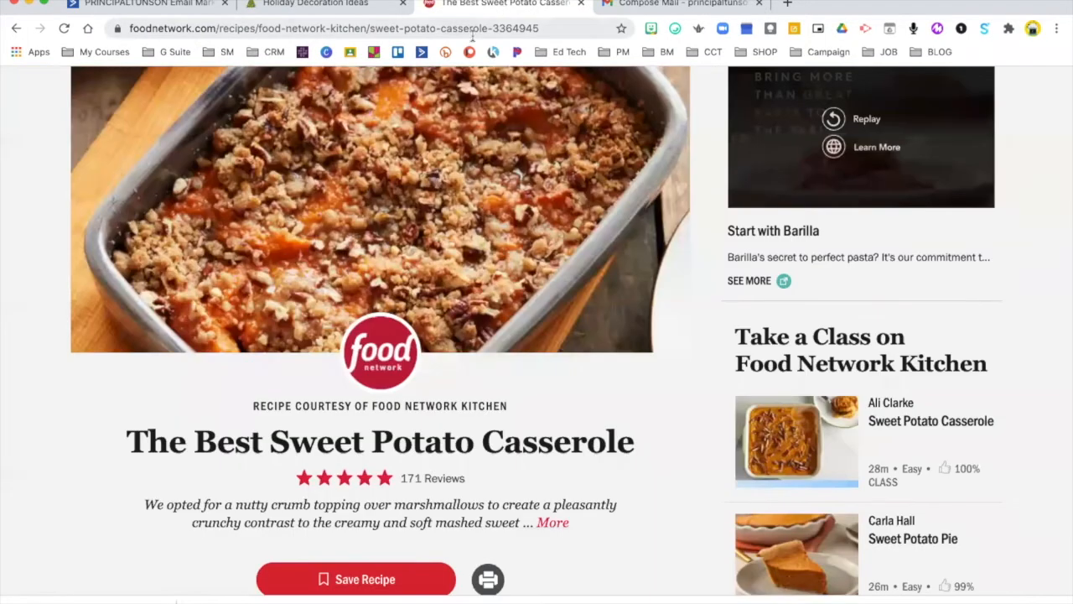
{"action": "left_click", "coordinate": [472, 30]}
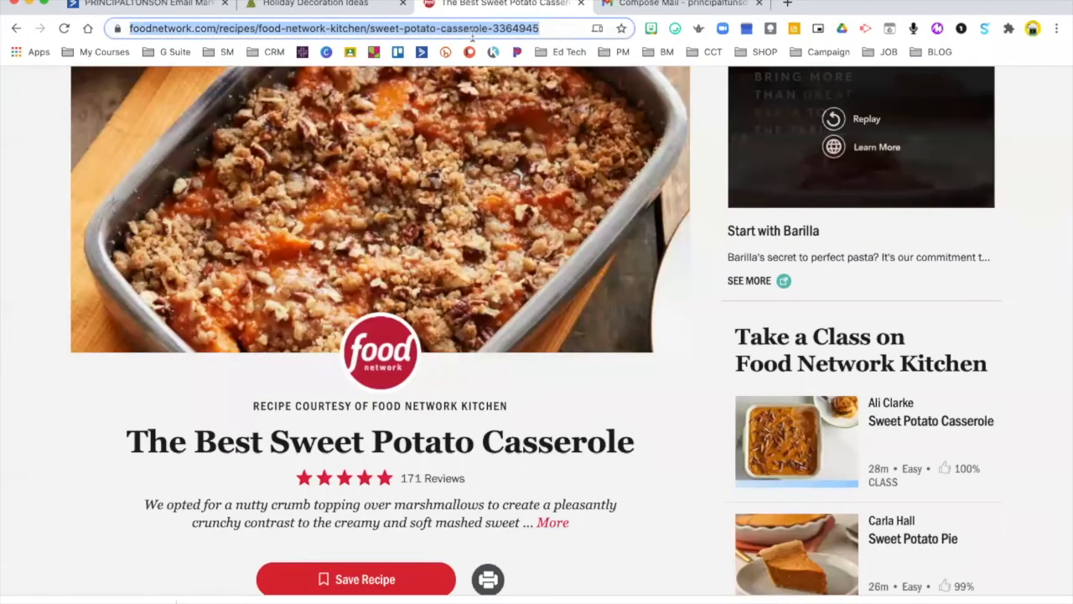
{"action": "left_click", "coordinate": [315, 5]}
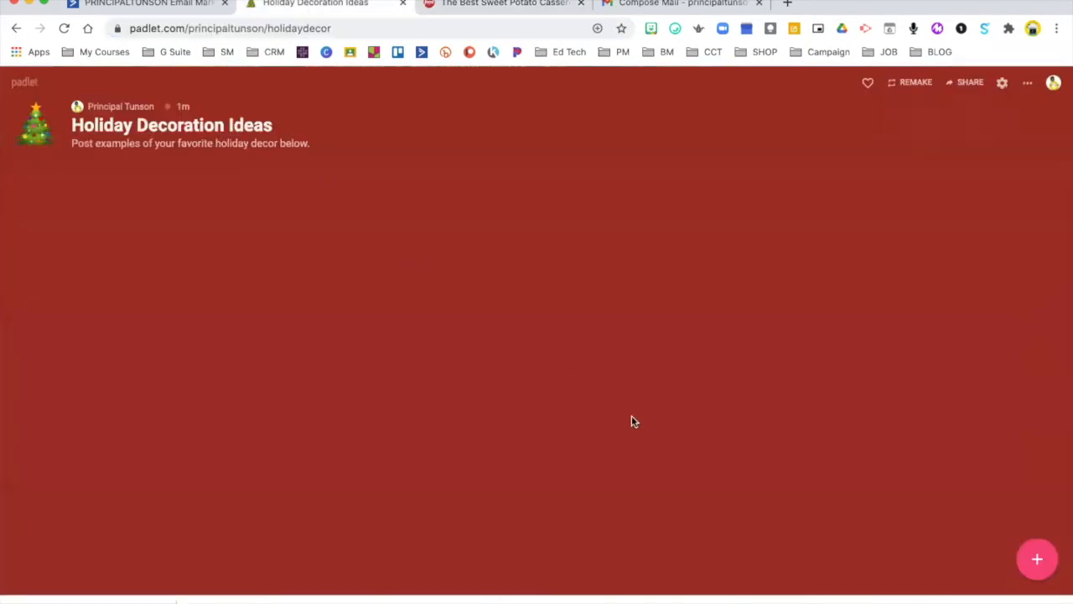
{"action": "left_click", "coordinate": [1037, 560]}
Publish a 'Christmas Tree Traditional Decor' post with an image of an ornament-covered tree.
{"action": "type", "text": "Christmas Tree Tradi"}
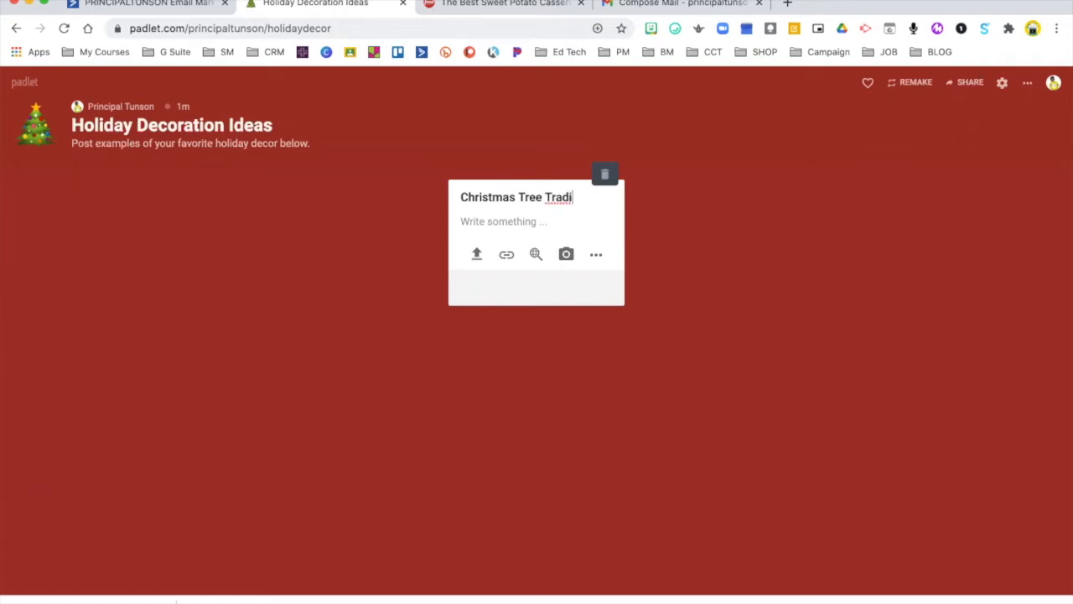
{"action": "type", "text": "Decor"}
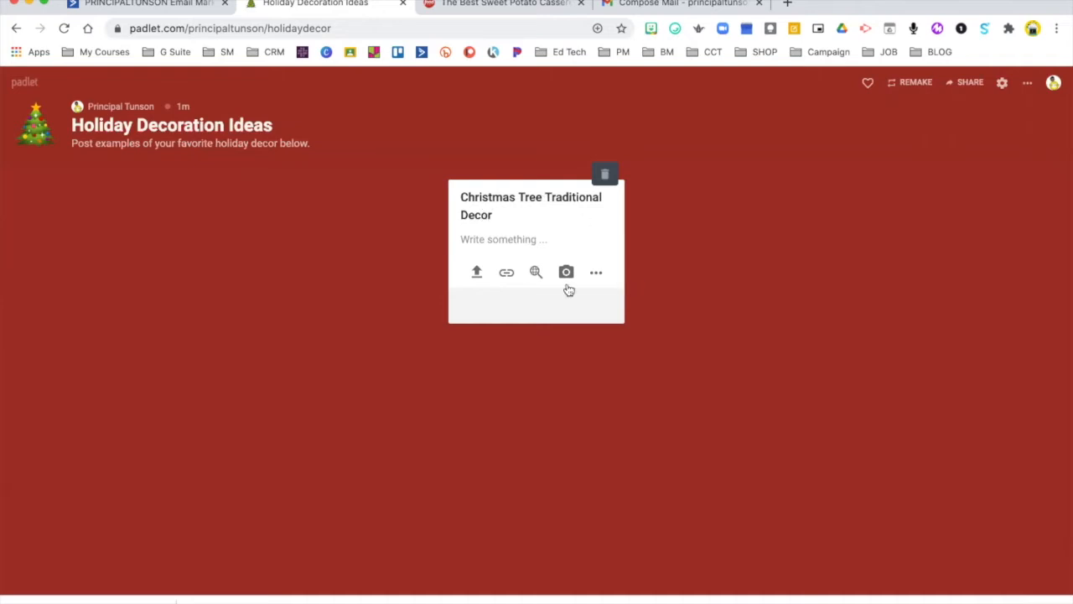
{"action": "left_click", "coordinate": [540, 277]}
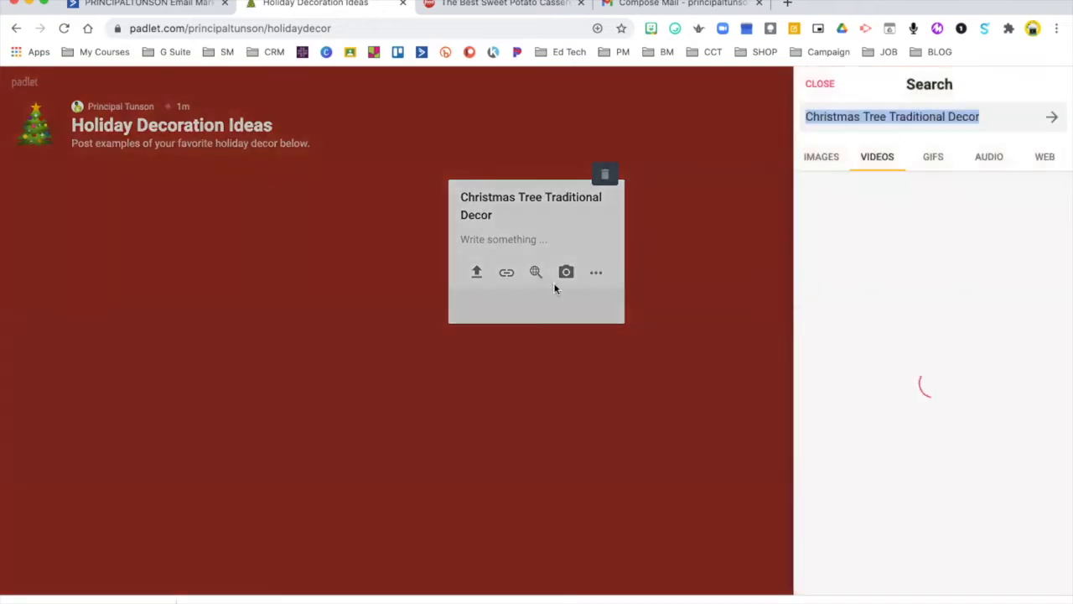
{"action": "left_click", "coordinate": [821, 157]}
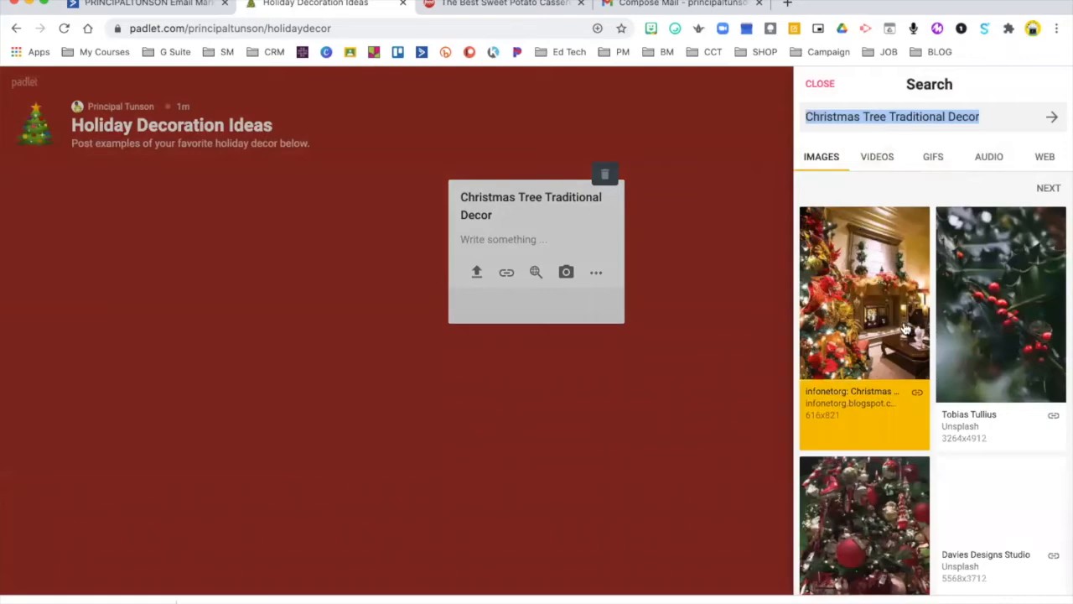
{"action": "scroll", "coordinate": [906, 328], "scroll_direction": "down", "scroll_amount": 2}
{"action": "left_click", "coordinate": [881, 316]}
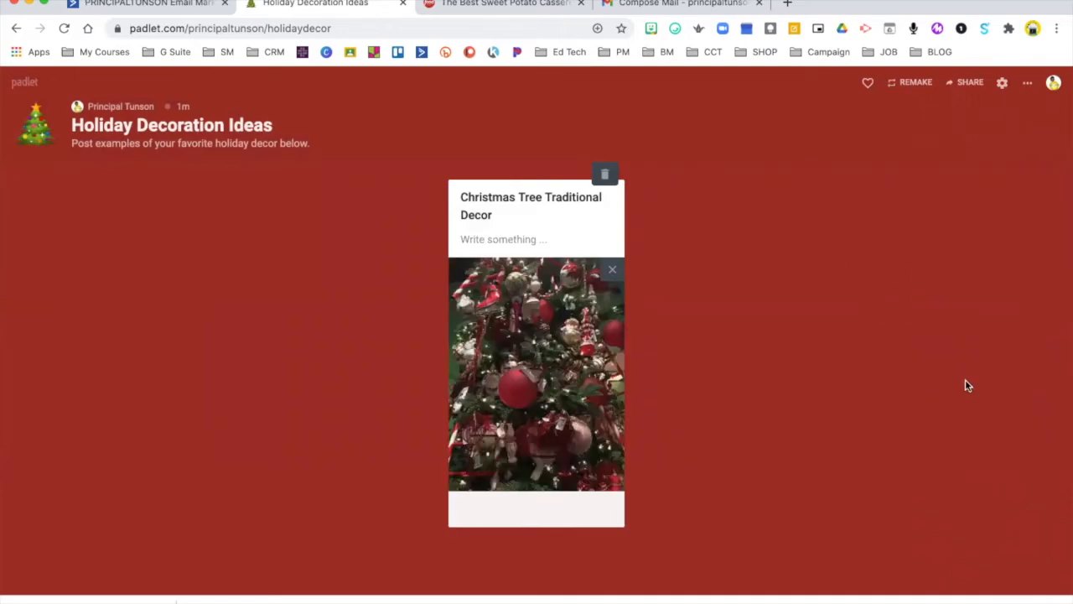
{"action": "left_click", "coordinate": [926, 415]}
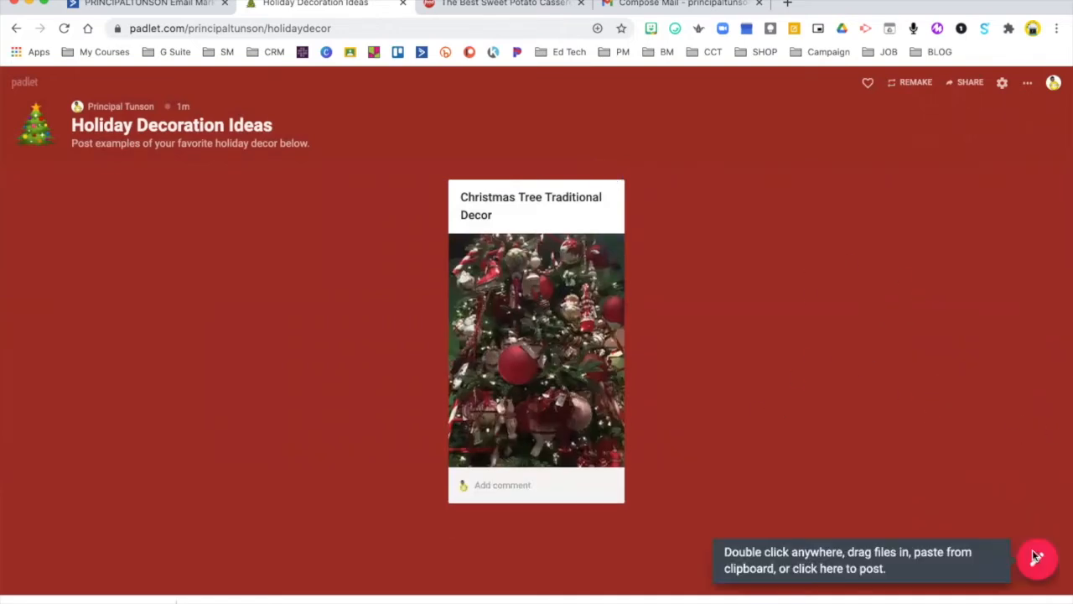
Publish a 'Christmas Door Wreath' post with the first front-door wreath image result.
{"action": "left_click", "coordinate": [1035, 559]}
{"action": "type", "text": "Chr"}
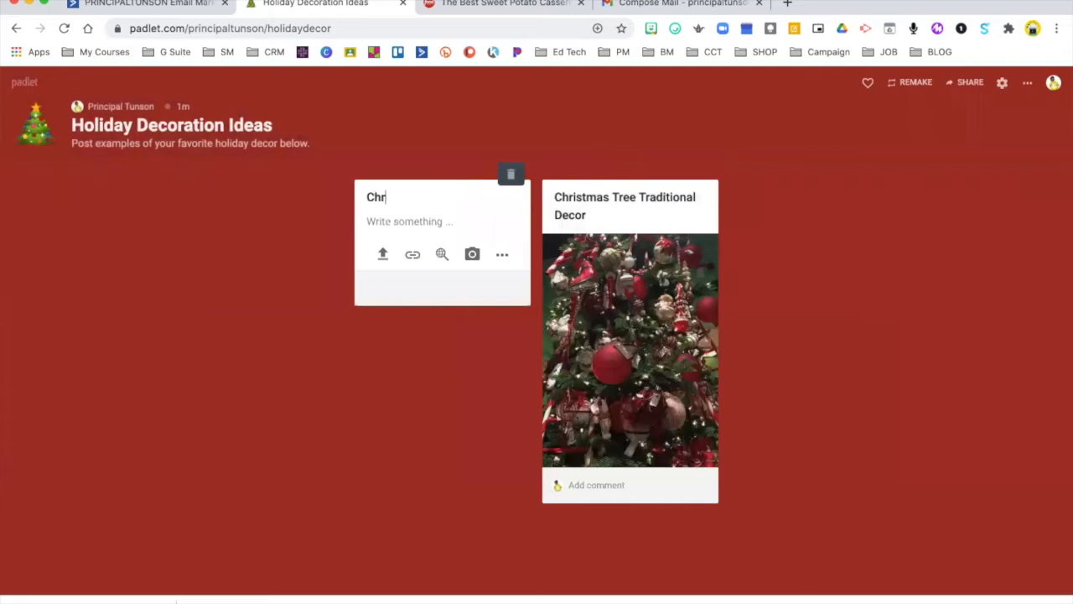
{"action": "type", "text": "istmas Door Wreath"}
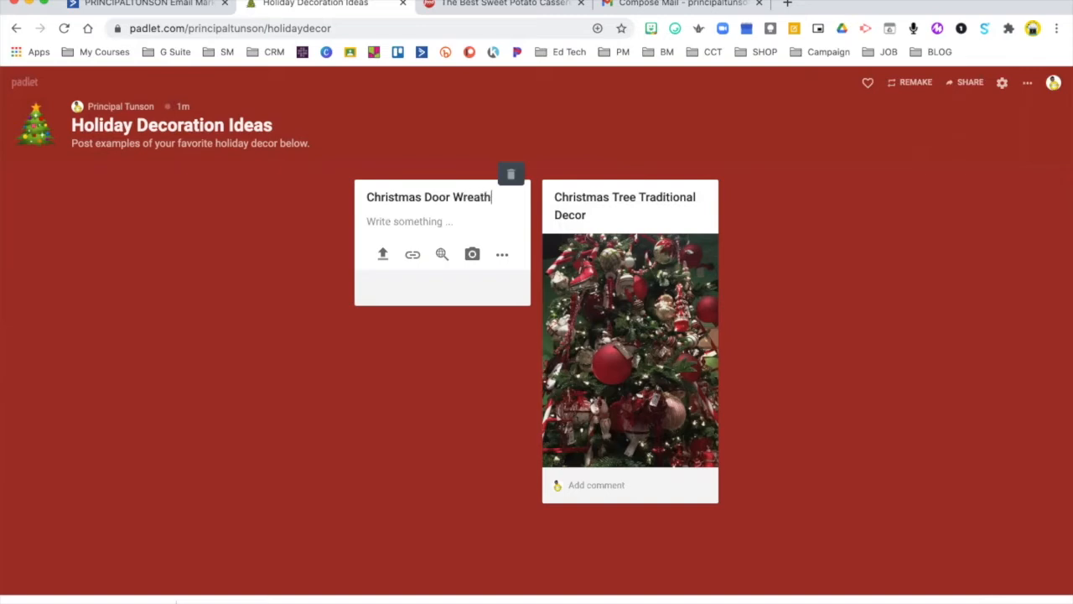
{"action": "left_click", "coordinate": [442, 254]}
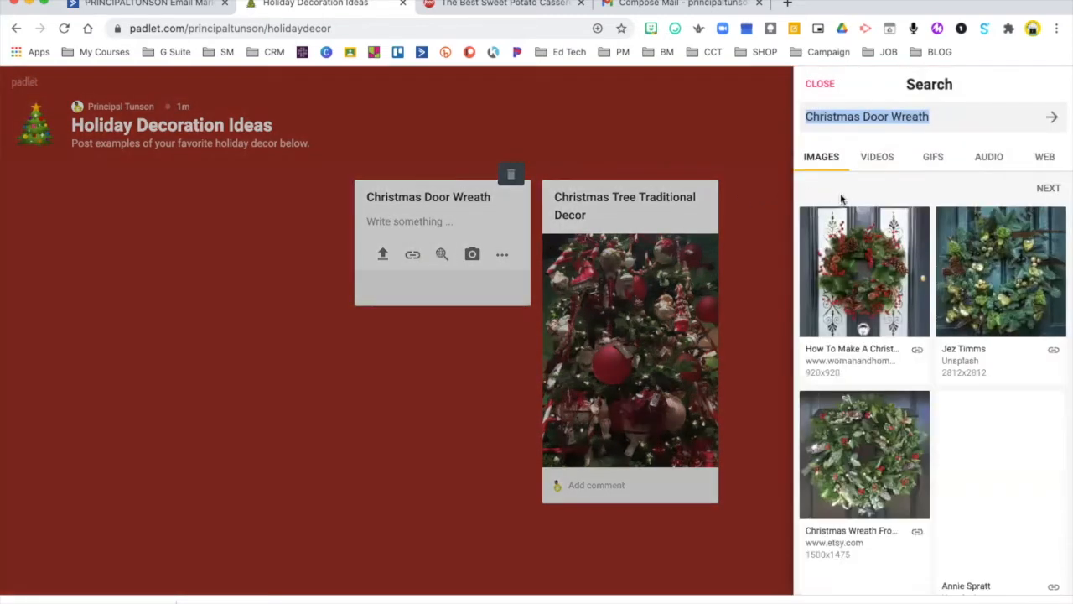
{"action": "left_click", "coordinate": [878, 280]}
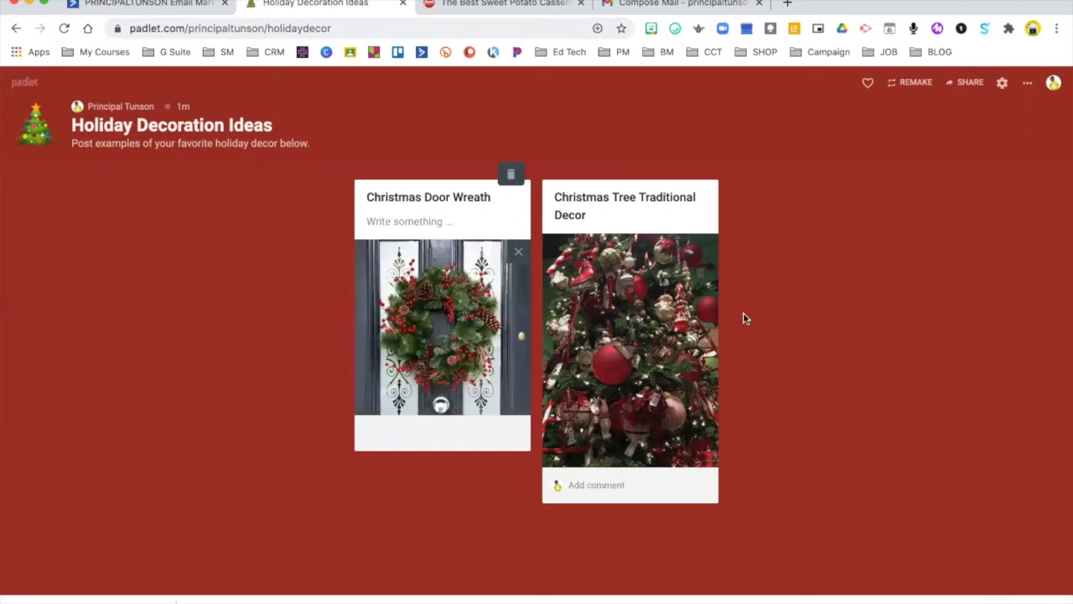
{"action": "left_click", "coordinate": [1038, 562]}
Title the new post 'Christmas Mantle' and attach a YouTube video on creating a Christmas mantle.
{"action": "type", "text": "Christams "}
{"action": "type", "text": "mas Ma"}
{"action": "type", "text": "ntal"}
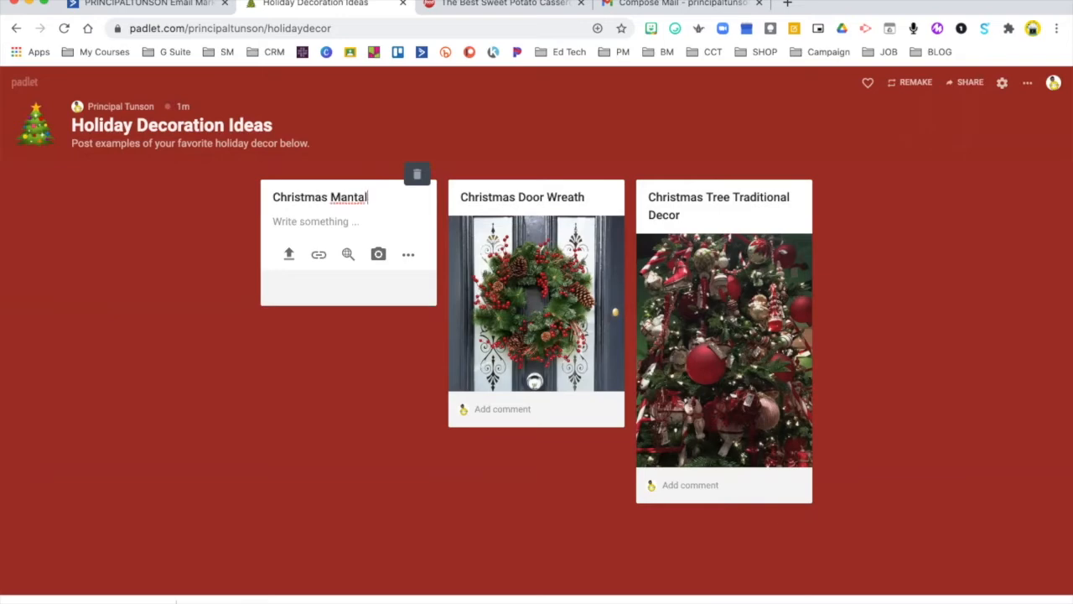
{"action": "key", "text": "BackSpace"}
{"action": "key", "text": "BackSpace"}
{"action": "type", "text": "le"}
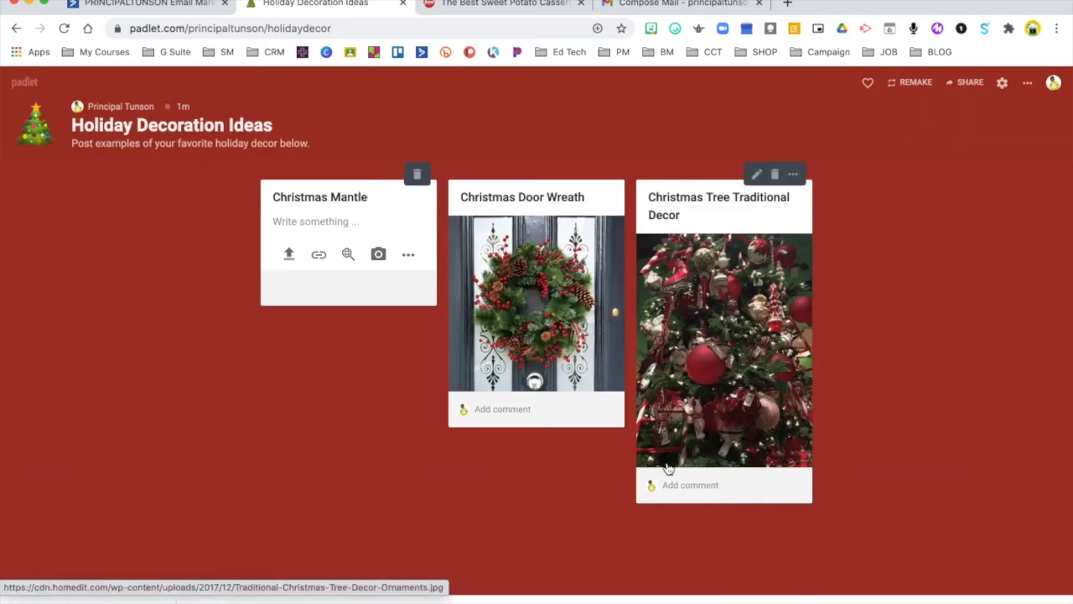
{"action": "left_click", "coordinate": [348, 254]}
{"action": "left_click", "coordinate": [878, 157]}
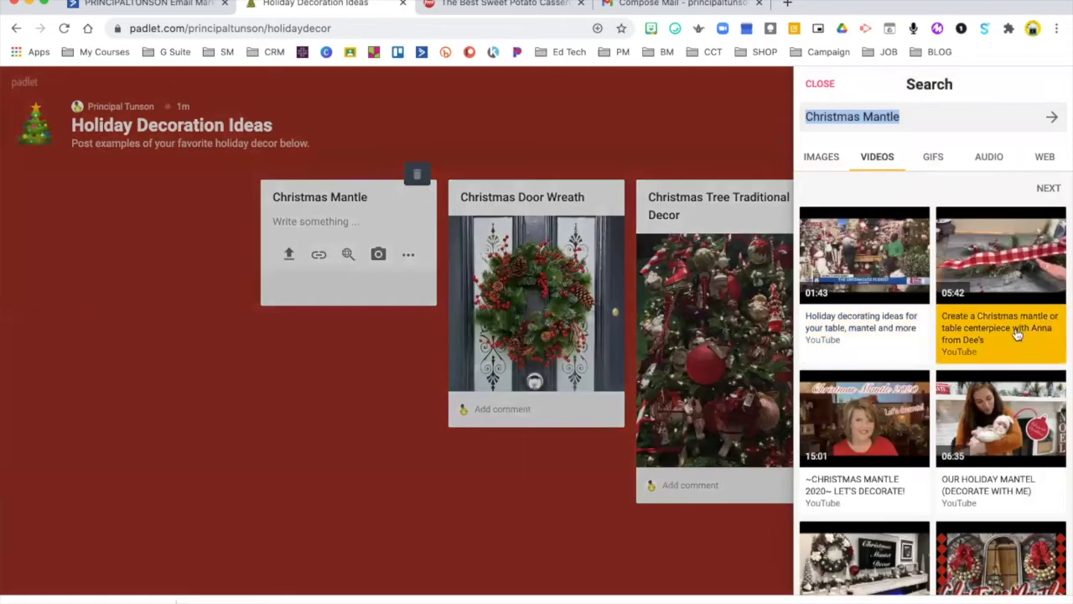
{"action": "left_click", "coordinate": [1008, 328]}
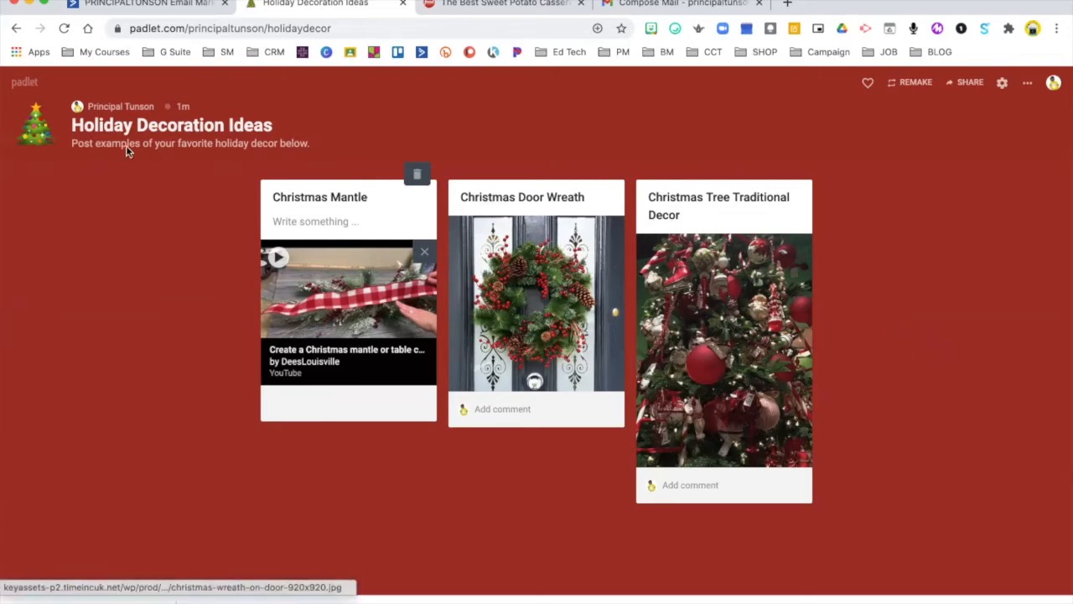
From the dashboard, make a new padlet using the Backchannel layout.
{"action": "left_click", "coordinate": [20, 84]}
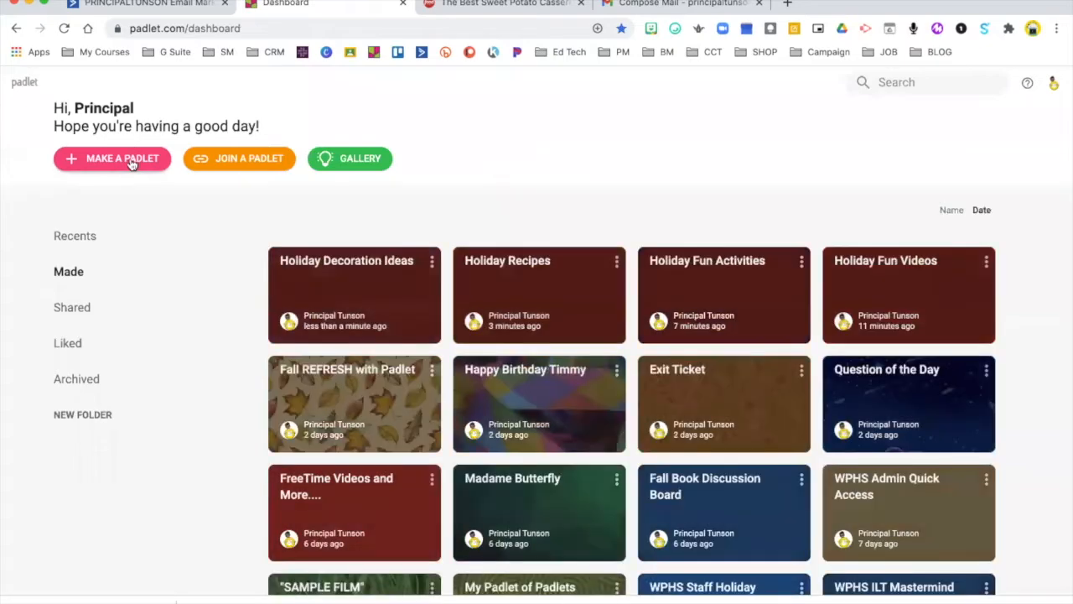
{"action": "left_click", "coordinate": [132, 162]}
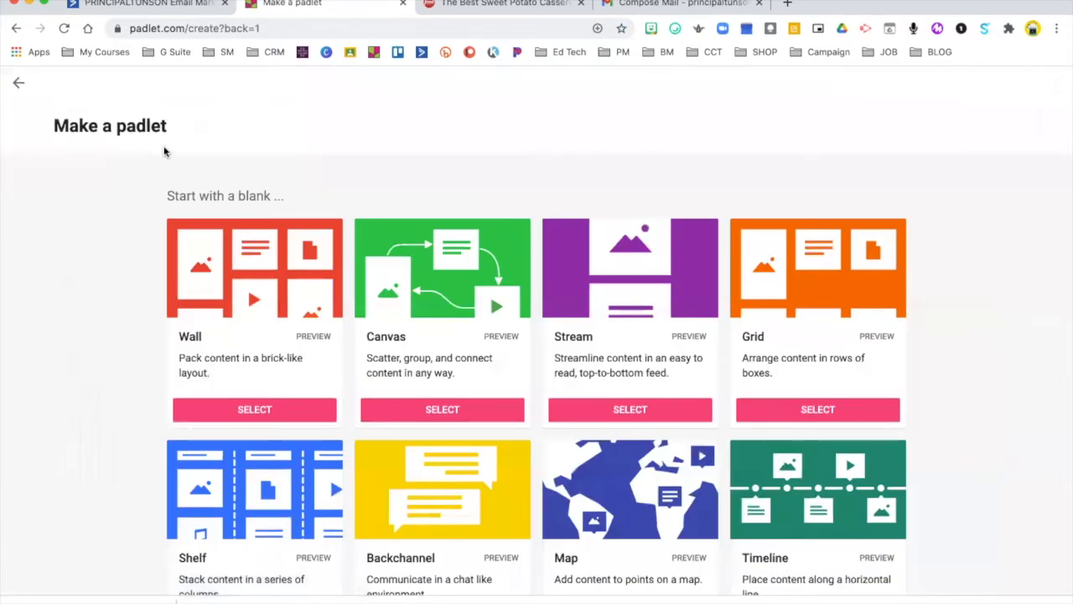
{"action": "scroll", "coordinate": [394, 420], "scroll_direction": "down", "scroll_amount": 3}
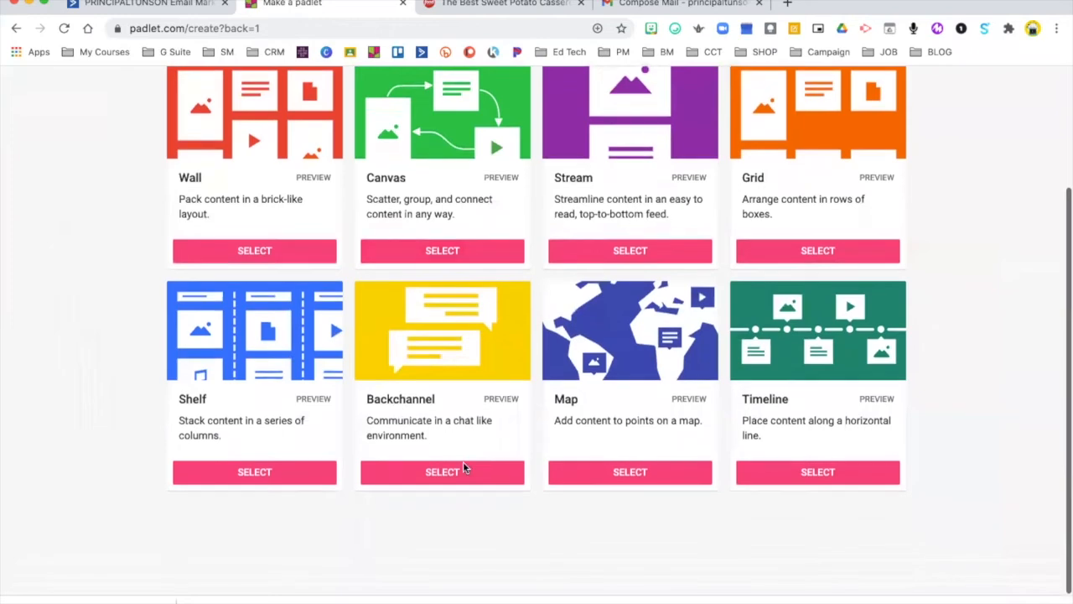
{"action": "left_click", "coordinate": [453, 478]}
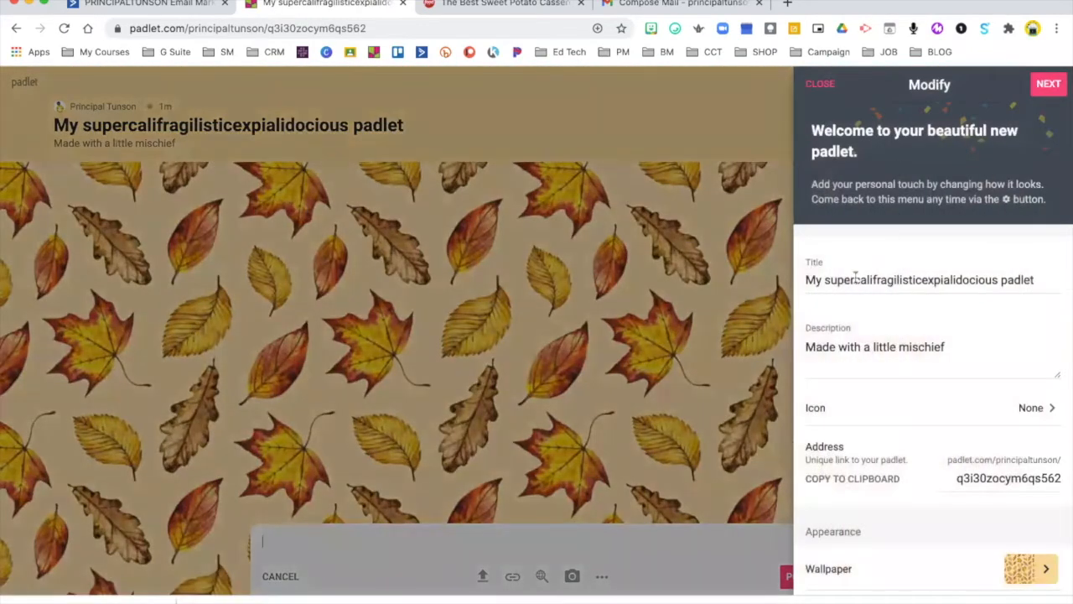
Rename the board 'Holiday Greetings' with a description inviting holiday greetings and shout outs.
{"action": "left_click", "coordinate": [845, 280]}
{"action": "triple_click", "coordinate": [846, 280]}
{"action": "type", "text": "Holiday"}
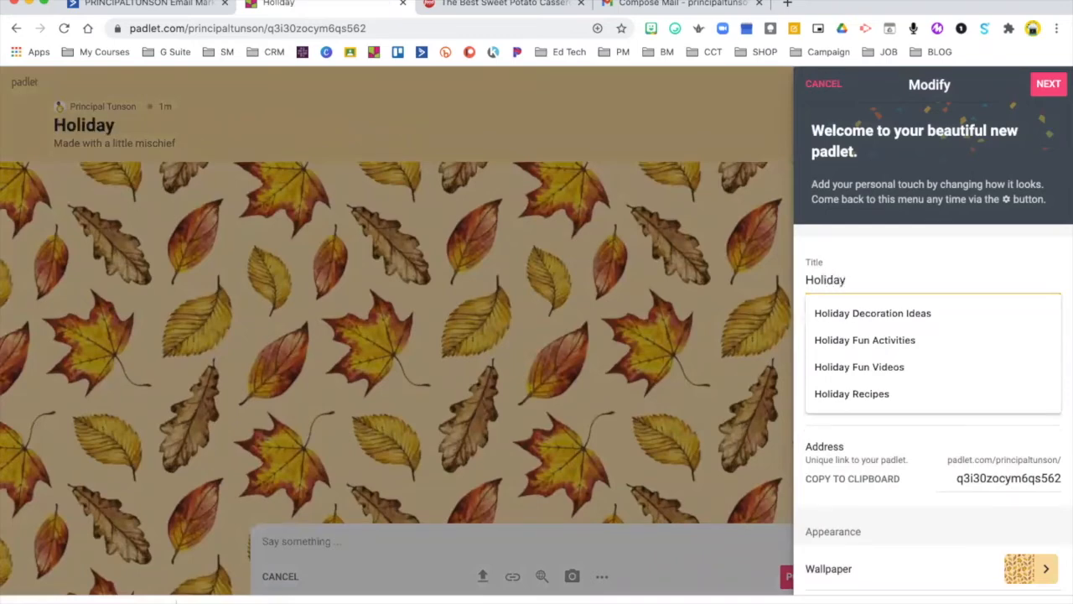
{"action": "type", "text": " Greetings"}
{"action": "left_click_drag", "start_coordinate": [944, 346], "coordinate": [783, 344]}
{"action": "type", "text": "Post your Holiday F"}
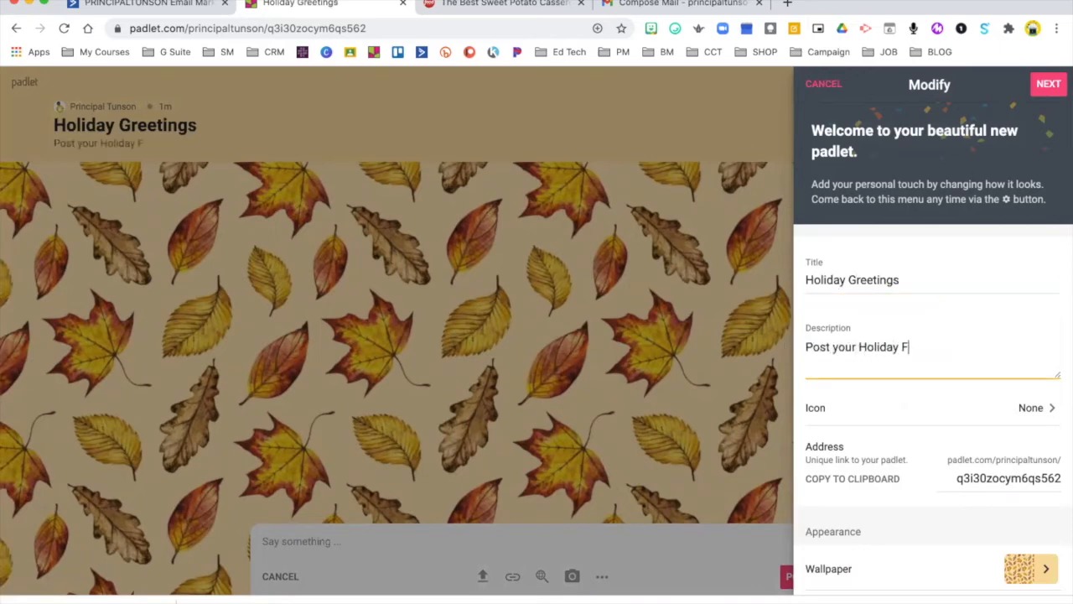
{"action": "key", "text": "BackSpace"}
{"action": "type", "text": "greetings and s"}
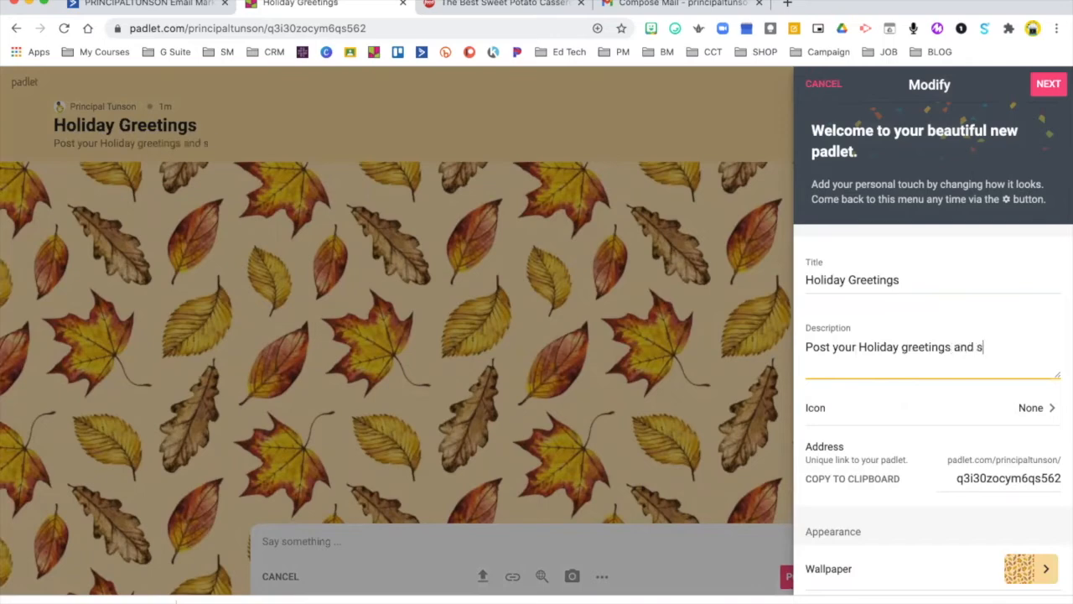
{"action": "type", "text": "hout outs below."}
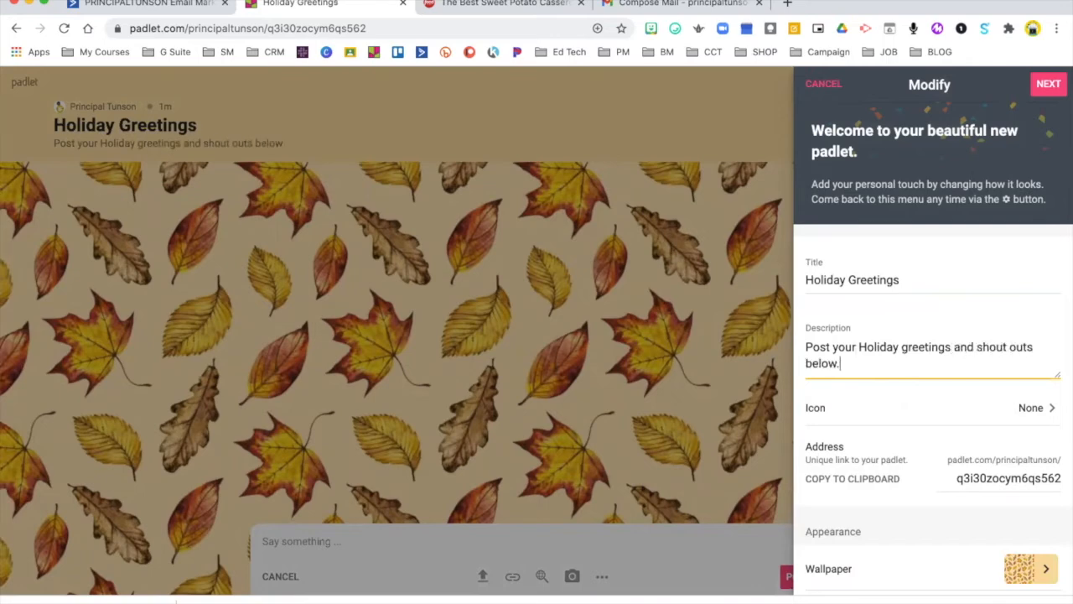
Give the board a zany-face emoji icon and the address 'holidaygreetings'.
{"action": "left_click", "coordinate": [1029, 407]}
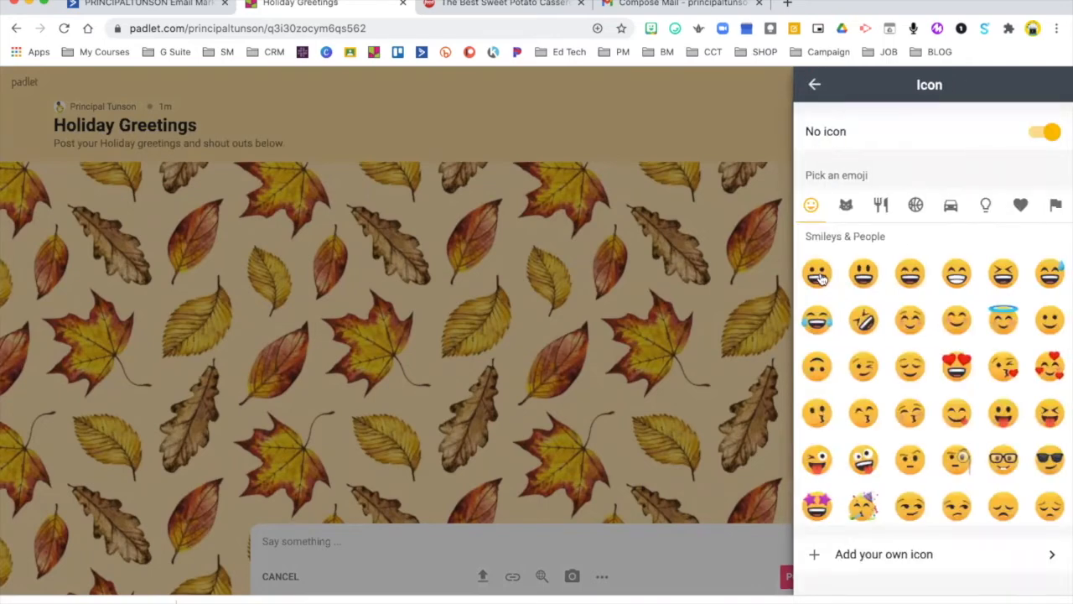
{"action": "left_click", "coordinate": [863, 459]}
{"action": "left_click", "coordinate": [814, 85]}
{"action": "left_click", "coordinate": [953, 384]}
{"action": "type", "text": "holidaygreetings"}
Set the board wallpaper to a dark red solid colour.
{"action": "scroll", "coordinate": [978, 407], "scroll_direction": "down", "scroll_amount": 1}
{"action": "left_click", "coordinate": [1016, 378]}
{"action": "left_click", "coordinate": [868, 144]}
{"action": "left_click", "coordinate": [967, 316]}
{"action": "left_click", "coordinate": [815, 87]}
{"action": "left_click", "coordinate": [816, 86]}
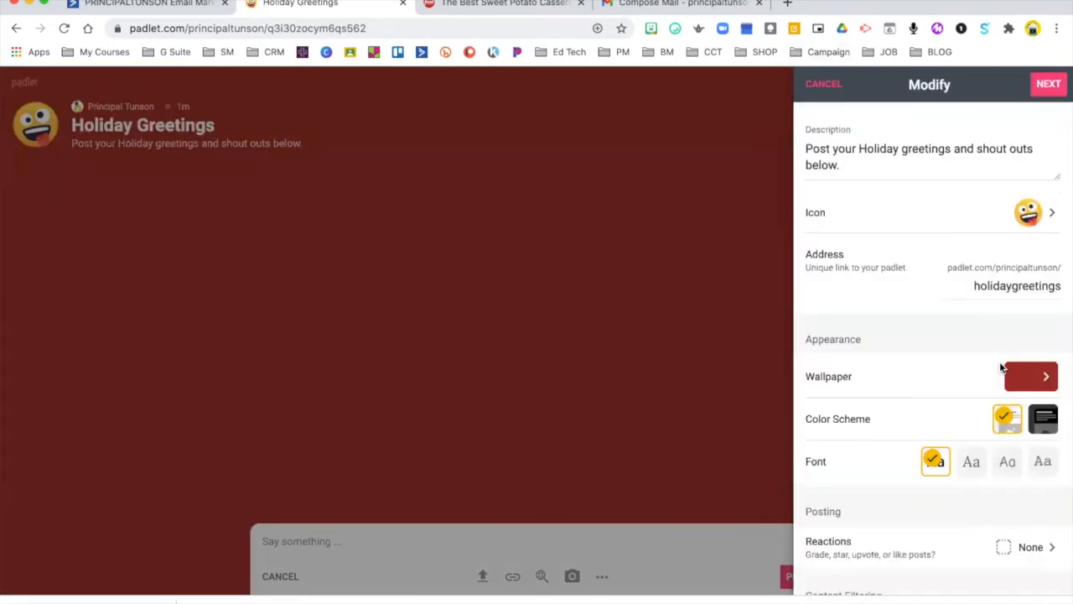
Enable Like reactions and post approval, then finish setup and start posting.
{"action": "scroll", "coordinate": [1001, 367], "scroll_direction": "down", "scroll_amount": 3}
{"action": "left_click", "coordinate": [1003, 373]}
{"action": "left_click", "coordinate": [881, 182]}
{"action": "left_click", "coordinate": [814, 84]}
{"action": "left_click", "coordinate": [1039, 460]}
{"action": "scroll", "coordinate": [986, 463], "scroll_direction": "up", "scroll_amount": 5}
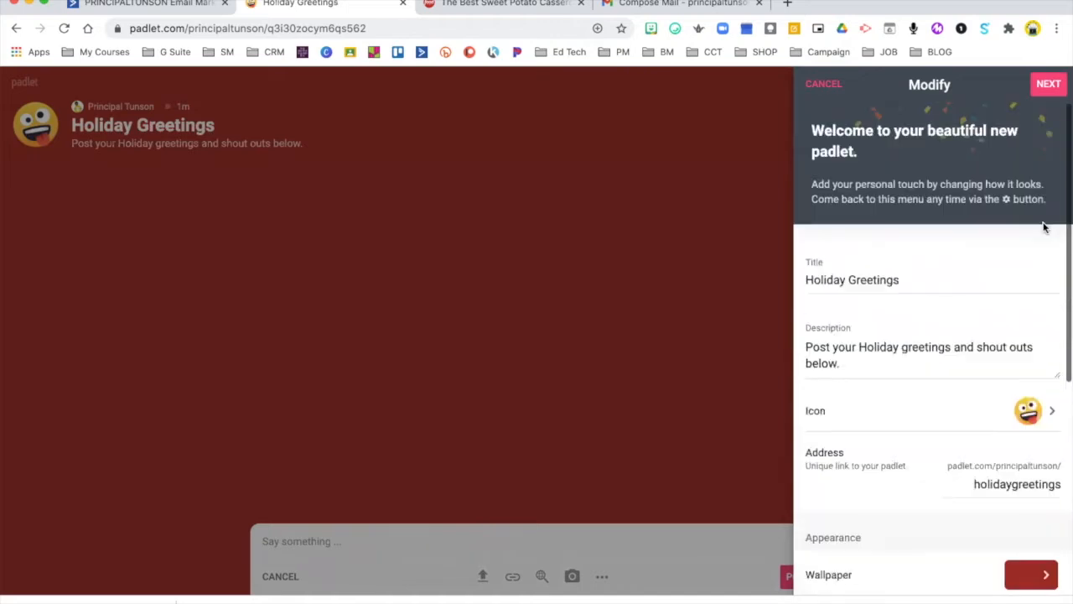
{"action": "left_click", "coordinate": [1046, 87]}
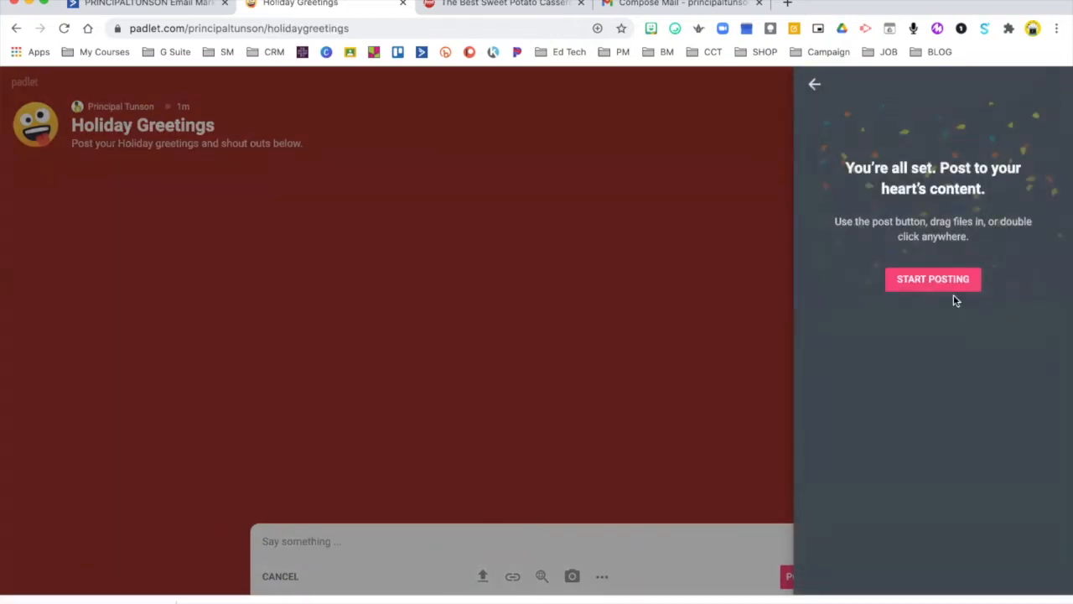
{"action": "left_click", "coordinate": [931, 282]}
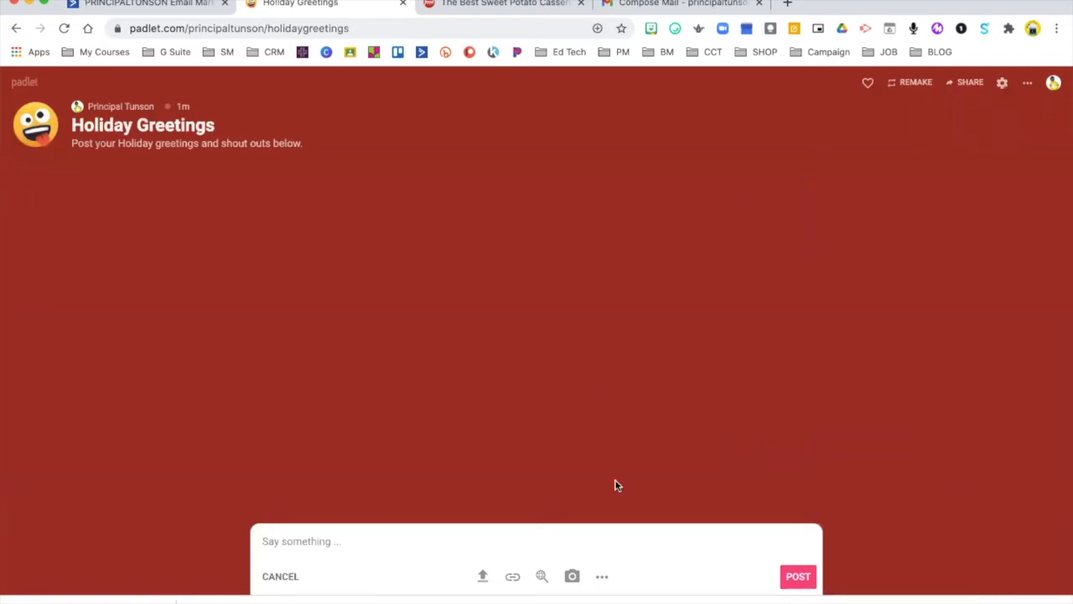
Type a holiday message telling students they've been wonderful and to enjoy their Holiday Vacation.
{"action": "left_click", "coordinate": [328, 541]}
{"action": "type", "text": "I want to send a special holiday message to all my students. You have been wonderful t"}
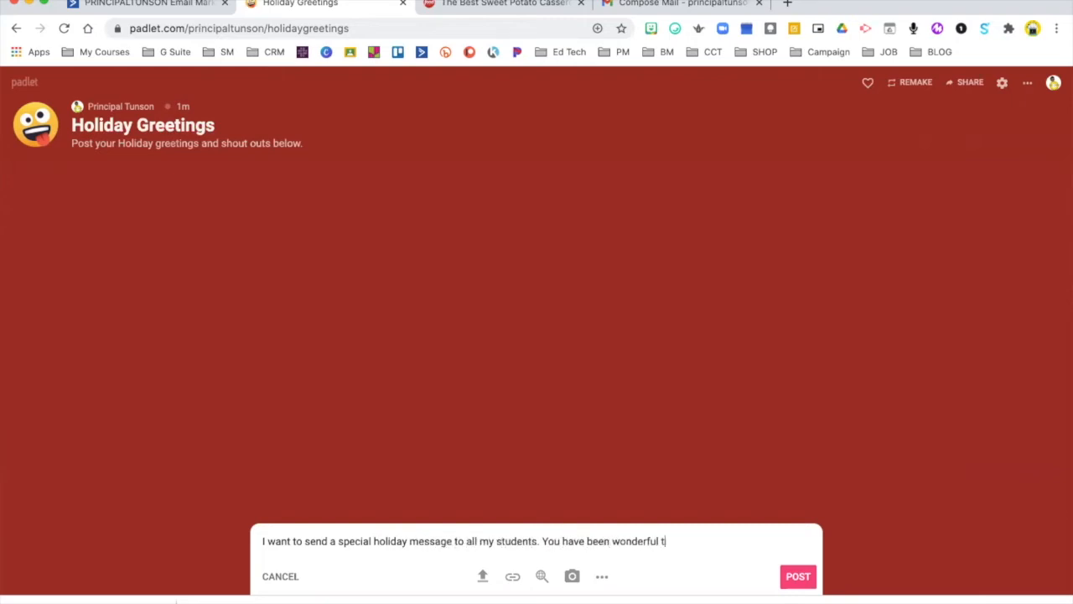
{"action": "type", "text": "his first semeseter and I hope that you "}
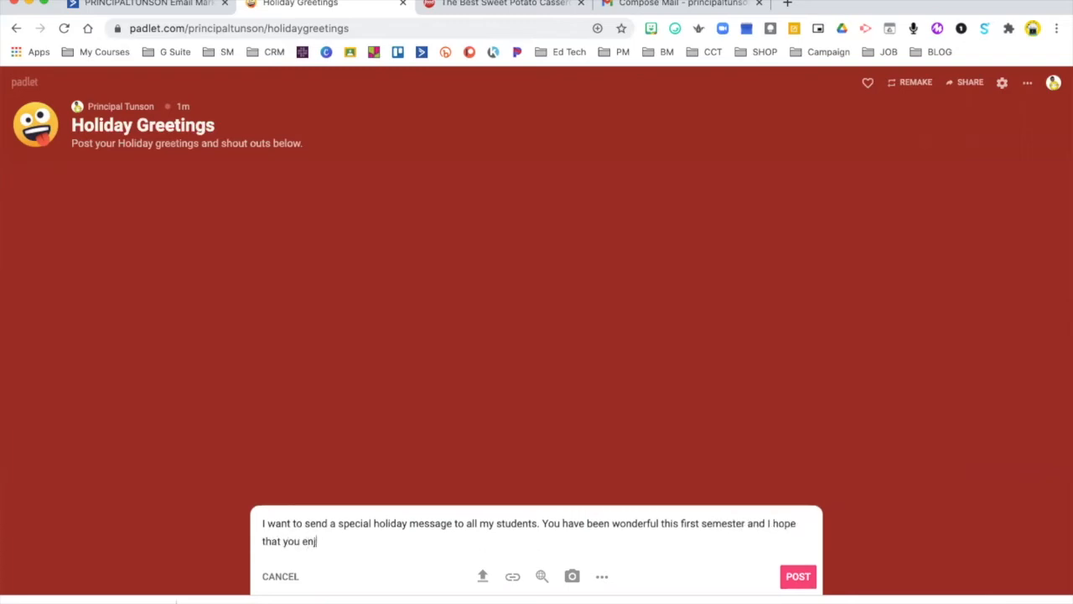
{"action": "type", "text": "enjoy your Holiday!"}
{"action": "key", "text": "BackSpace"}
{"action": "key", "text": "BackSpace"}
{"action": "key", "text": "BackSpace"}
{"action": "key", "text": "BackSpace"}
{"action": "key", "text": "BackSpace"}
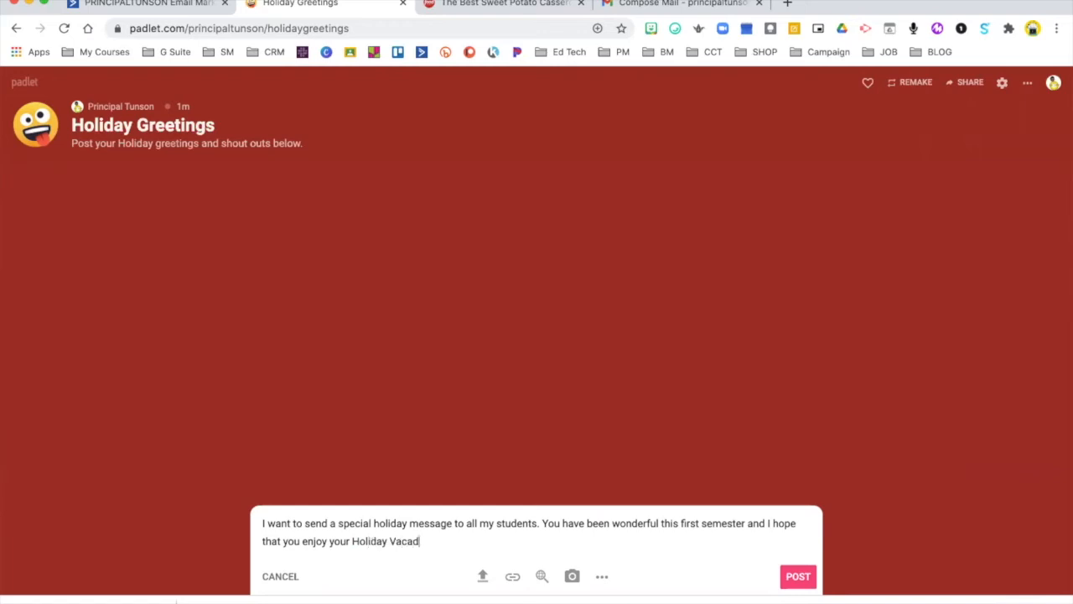
{"action": "left_click", "coordinate": [542, 577]}
Search images for 'holiday greeting', attach the blue Happy Holidays image, and post the message.
{"action": "type", "text": "hol"}
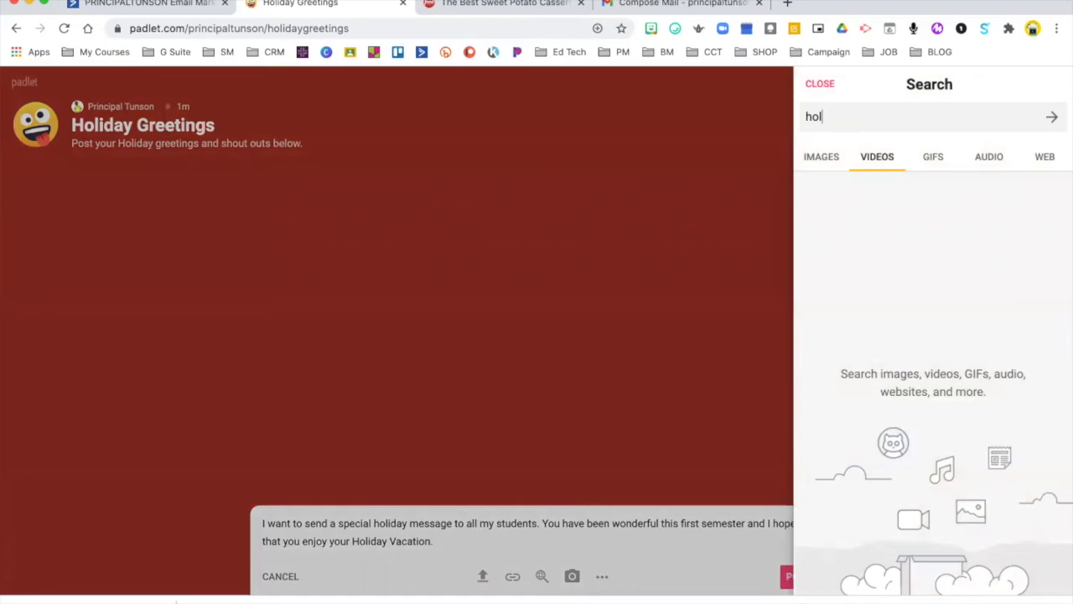
{"action": "type", "text": "iday greeting"}
{"action": "left_click", "coordinate": [826, 157]}
{"action": "type", "text": "hollo"}
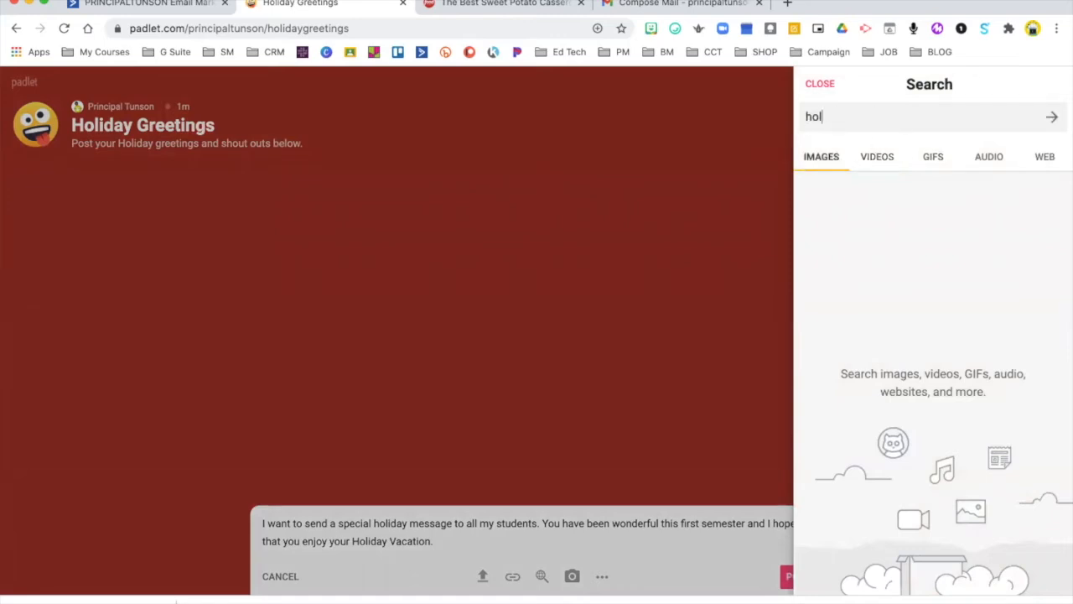
{"action": "key", "text": "BackSpace"}
{"action": "key", "text": "BackSpace"}
{"action": "type", "text": "iday greeting"}
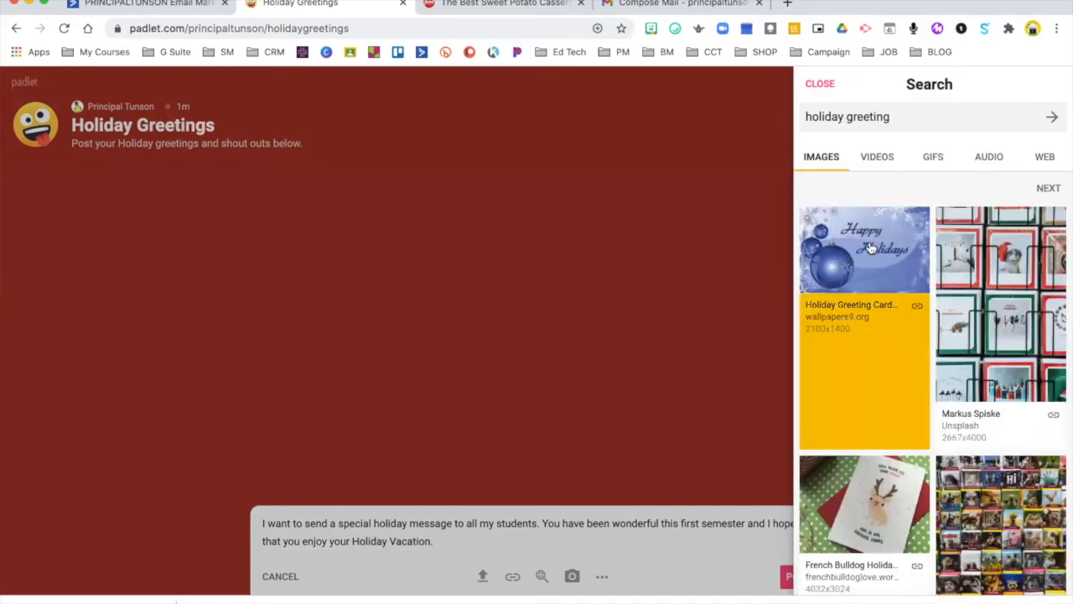
{"action": "left_click", "coordinate": [868, 248]}
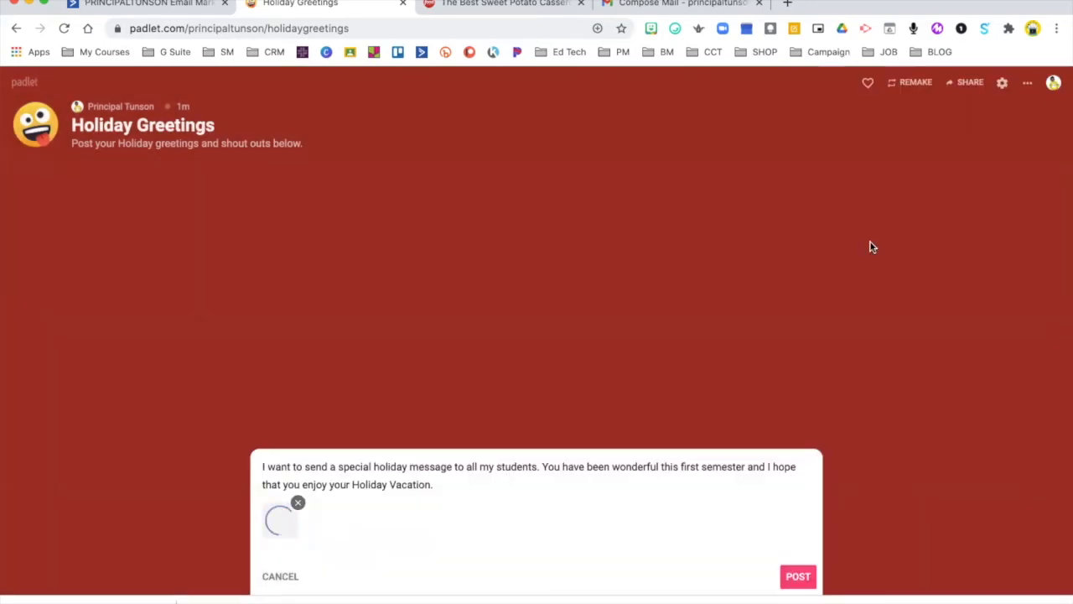
{"action": "left_click", "coordinate": [803, 576]}
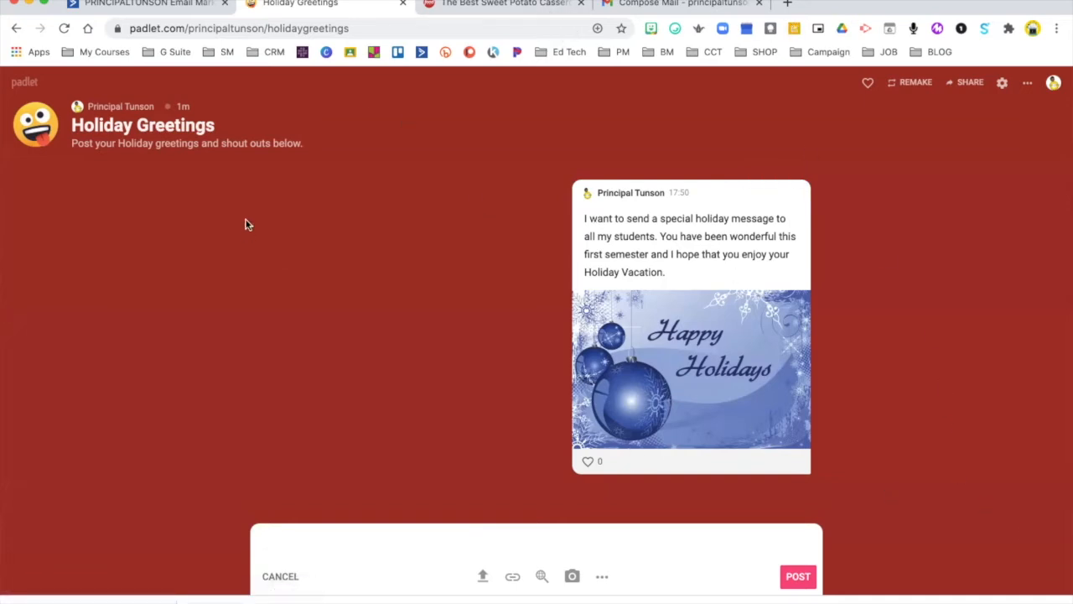
{"action": "left_click", "coordinate": [25, 84]}
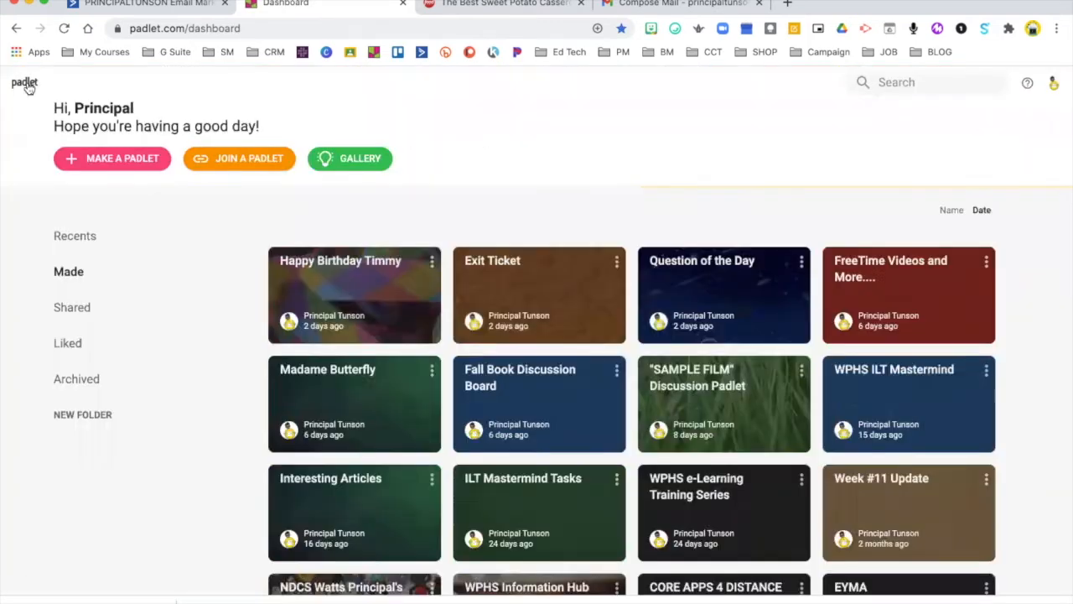
Make a new padlet from the Stream layout template.
{"action": "left_click", "coordinate": [108, 159]}
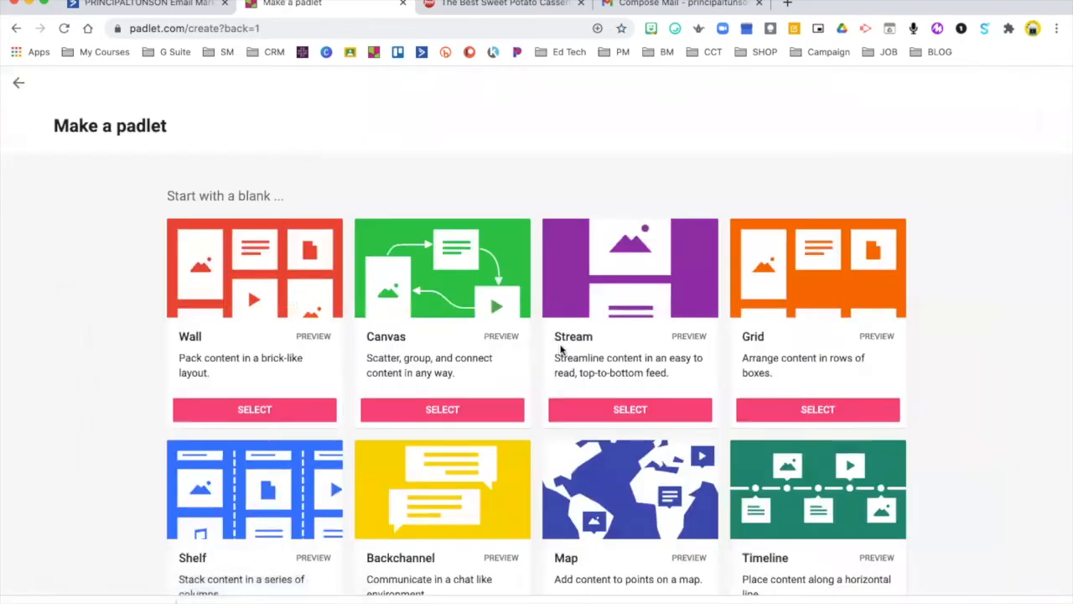
{"action": "scroll", "coordinate": [561, 348], "scroll_direction": "down", "scroll_amount": 1}
{"action": "scroll", "coordinate": [560, 348], "scroll_direction": "down", "scroll_amount": 2}
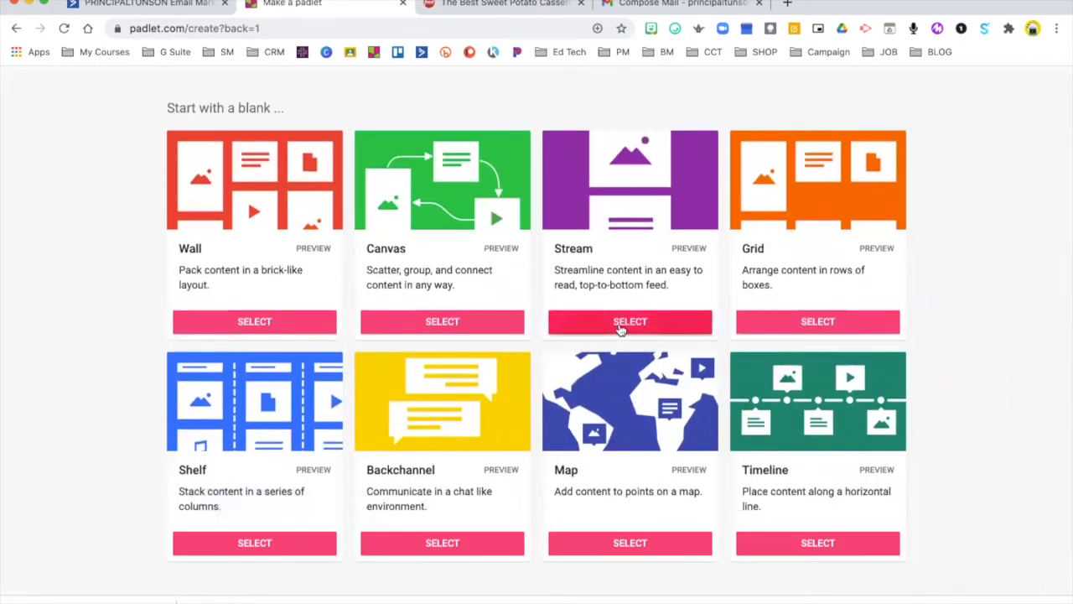
{"action": "left_click", "coordinate": [620, 323]}
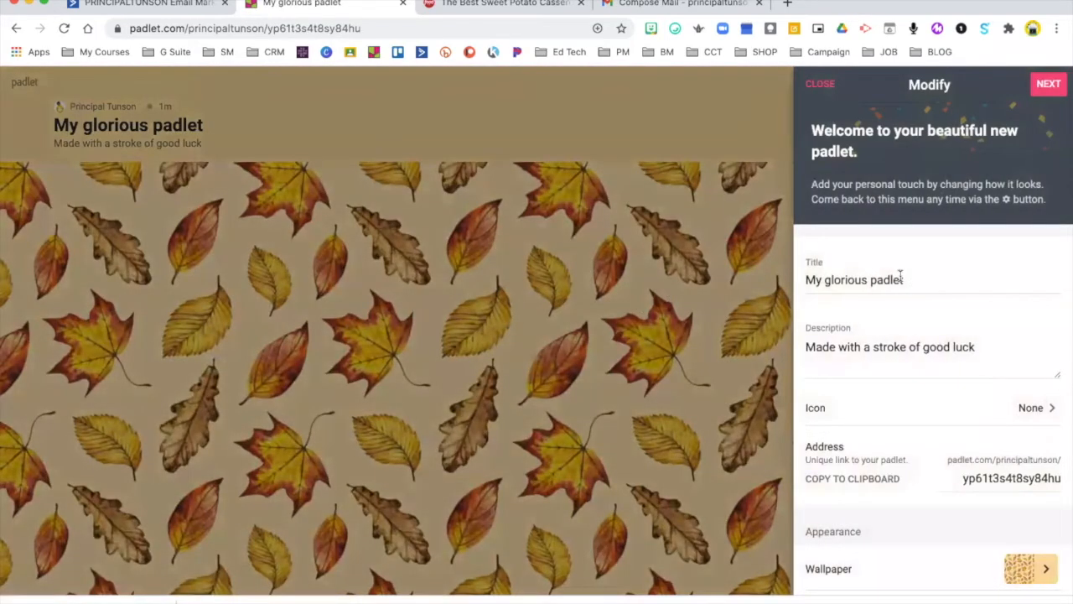
Title the padlet 'Our Holiday Story' and describe it as 'Read the latest prompt and add your content to keep the story going'.
{"action": "triple_click", "coordinate": [824, 279]}
{"action": "type", "text": "Our Holiday St"}
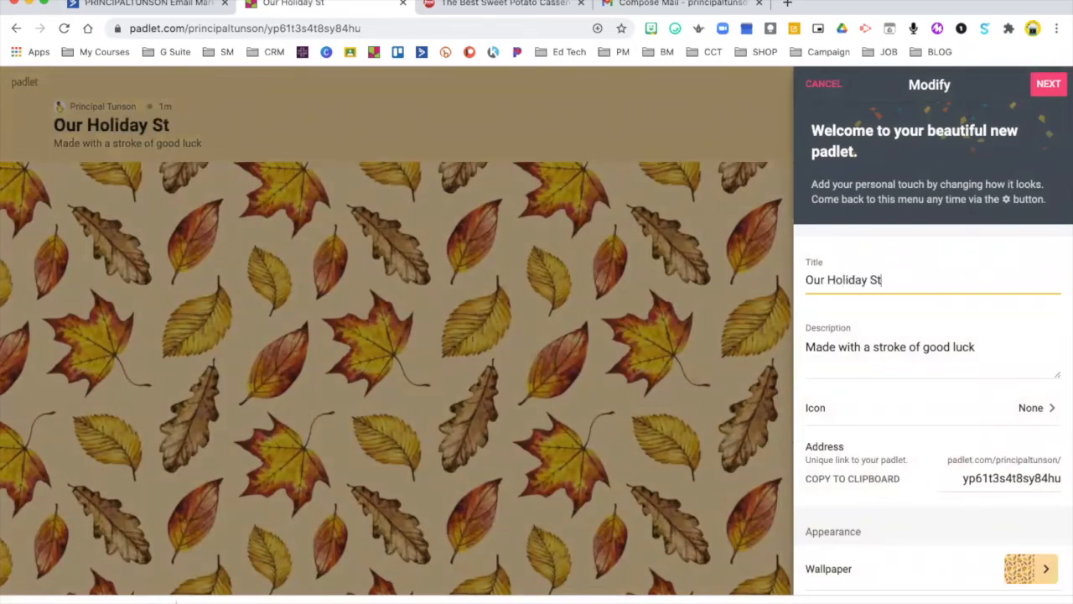
{"action": "type", "text": "ory"}
{"action": "left_click_drag", "start_coordinate": [980, 347], "coordinate": [764, 351]}
{"action": "type", "text": "R"}
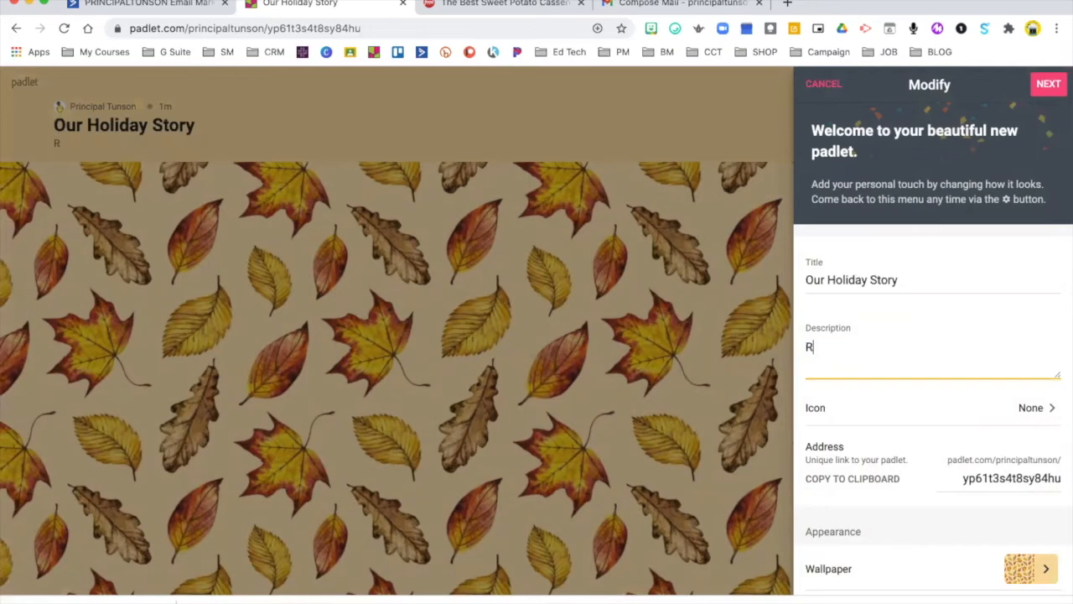
{"action": "type", "text": "ead the promp"}
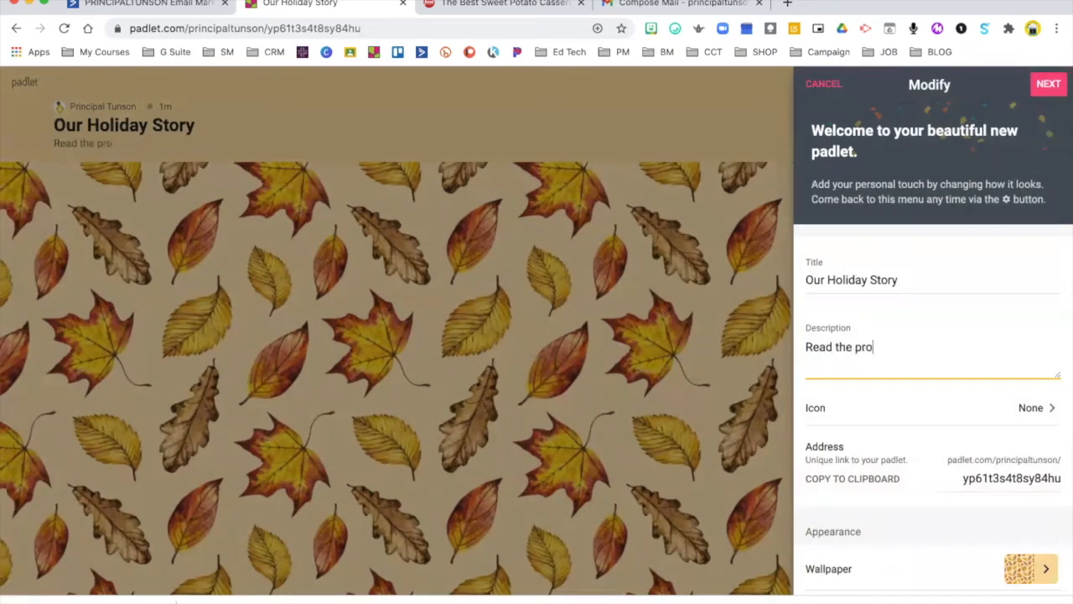
{"action": "key", "text": "BackSpace"}
{"action": "key", "text": "BackSpace"}
{"action": "key", "text": "BackSpace"}
{"action": "key", "text": "BackSpace"}
{"action": "type", "text": "lastest at"}
{"action": "key", "text": "BackSpace"}
{"action": "key", "text": "BackSpace"}
{"action": "key", "text": "BackSpace"}
{"action": "key", "text": "BackSpace"}
{"action": "key", "text": "BackSpace"}
{"action": "key", "text": "BackSpace"}
{"action": "key", "text": "BackSpace"}
{"action": "key", "text": "BackSpace"}
{"action": "type", "text": "test pro"}
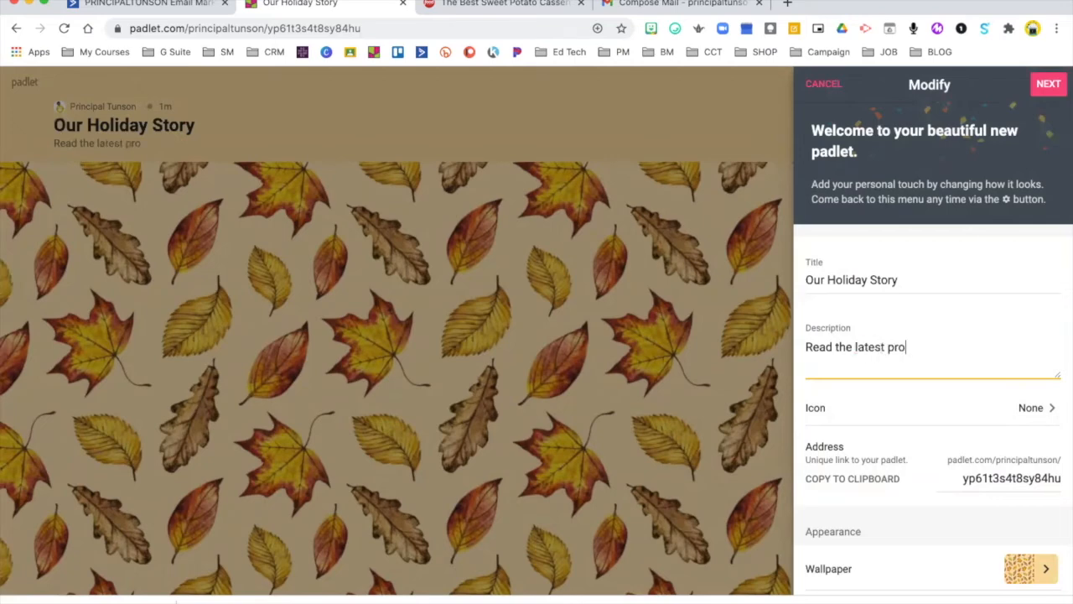
{"action": "type", "text": "mpt and add your"}
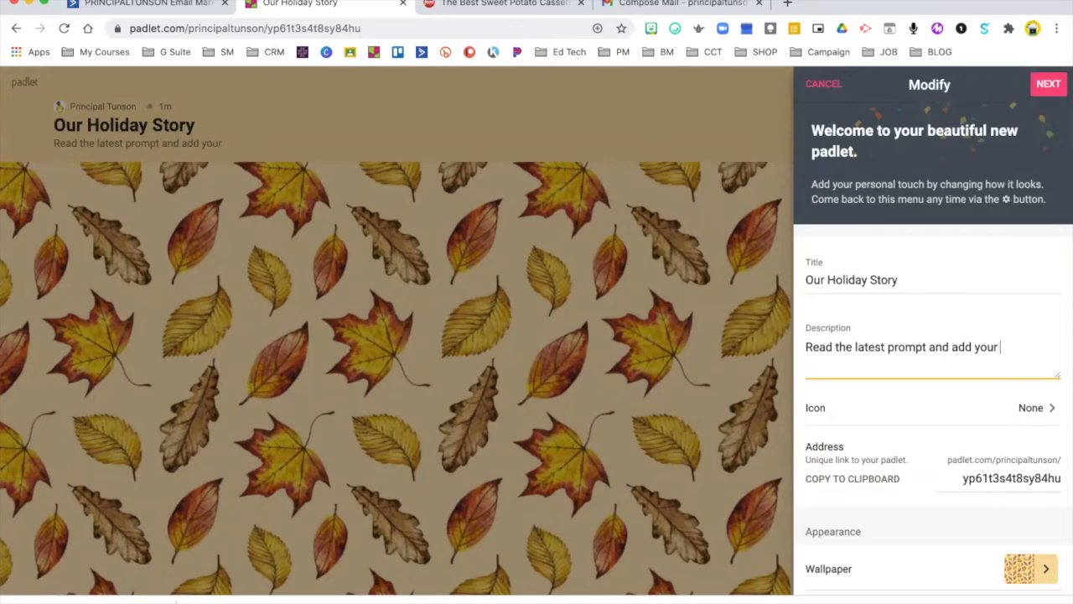
{"action": "type", "text": " content to keep the story goi"}
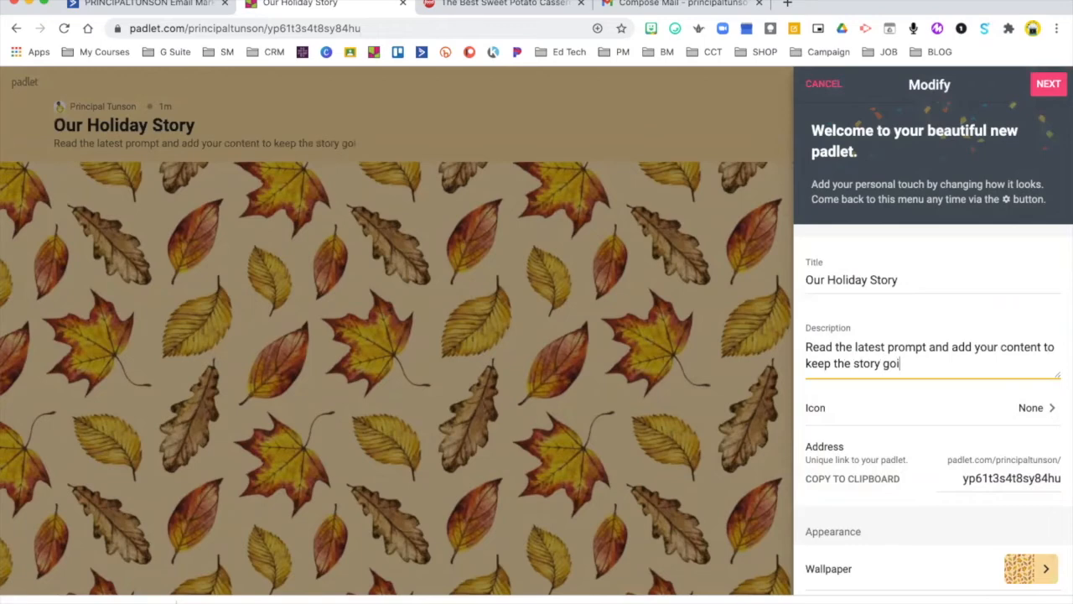
{"action": "left_click", "coordinate": [1030, 408]}
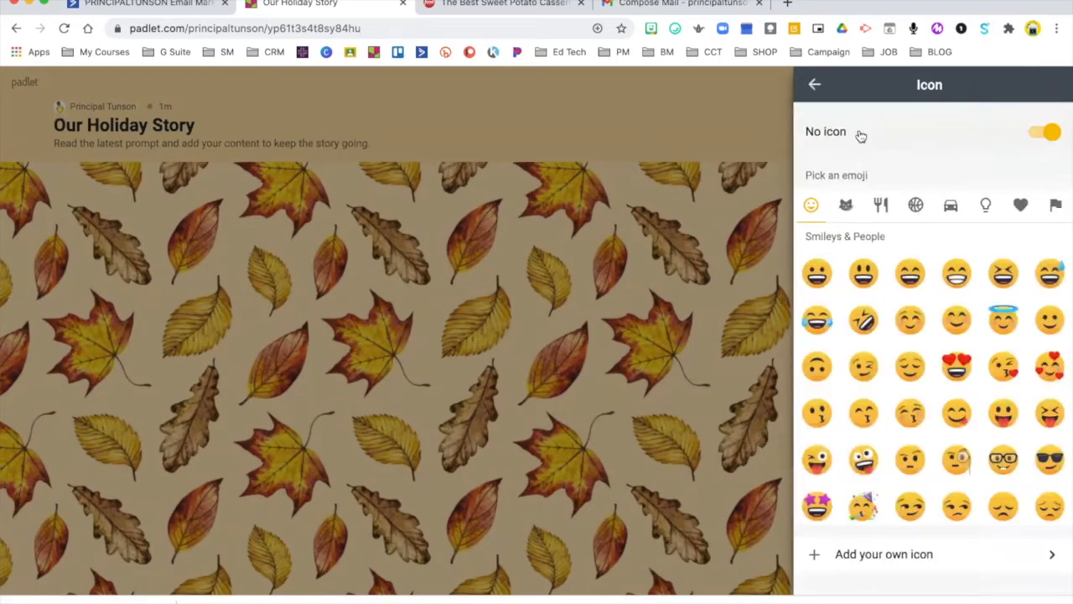
Choose the open-book emoji from the Objects category as the padlet's icon.
{"action": "left_click", "coordinate": [985, 208]}
{"action": "scroll", "coordinate": [963, 335], "scroll_direction": "down", "scroll_amount": 10}
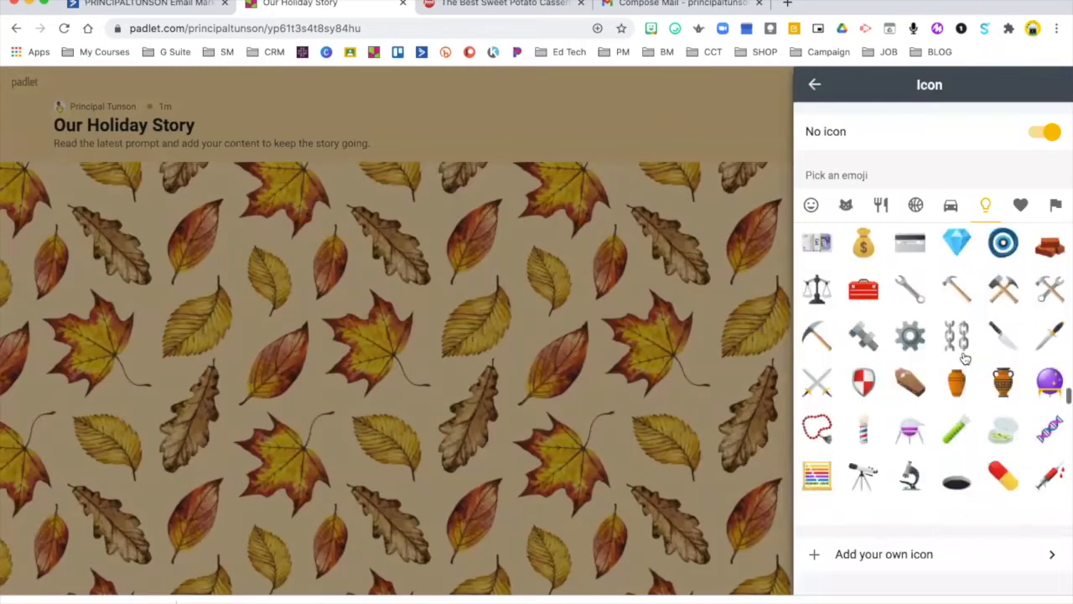
{"action": "scroll", "coordinate": [965, 359], "scroll_direction": "down", "scroll_amount": 6}
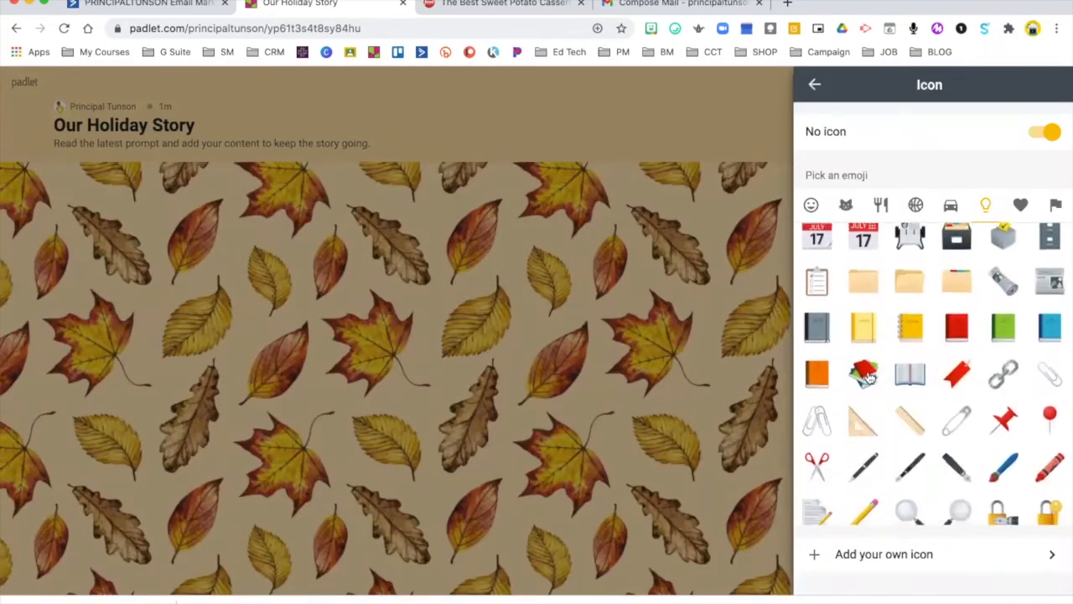
{"action": "left_click", "coordinate": [910, 376]}
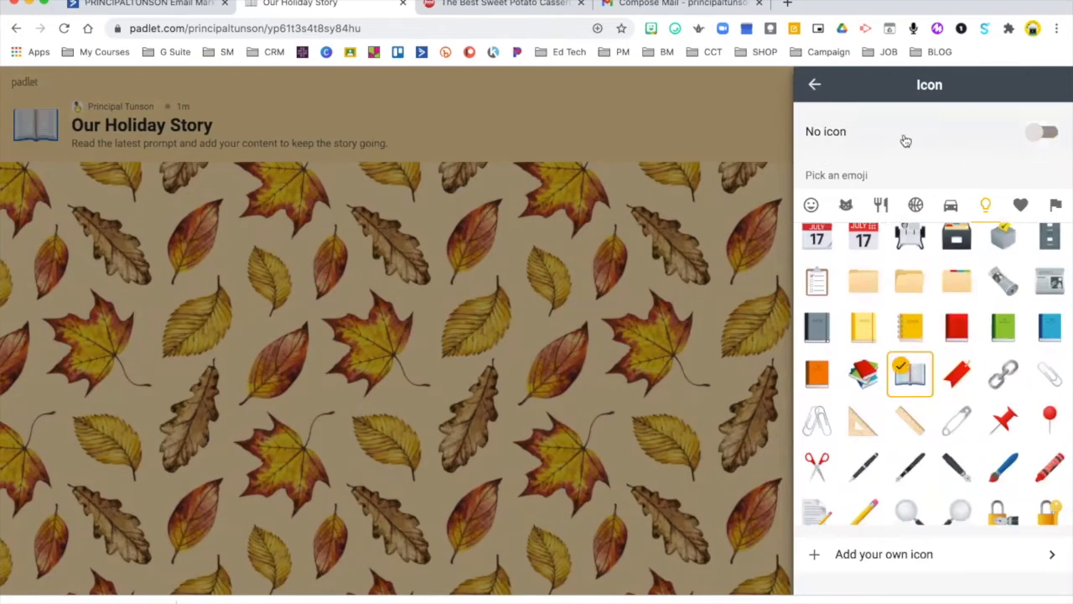
{"action": "left_click", "coordinate": [814, 87]}
Change the padlet's address ending to holidaystory.
{"action": "scroll", "coordinate": [932, 336], "scroll_direction": "down", "scroll_amount": 5}
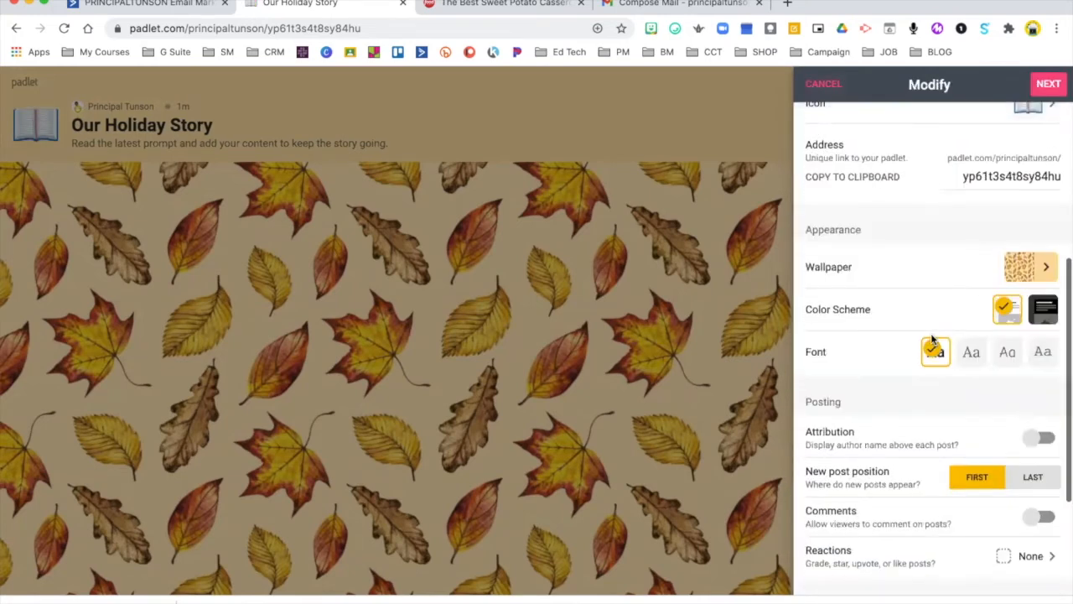
{"action": "scroll", "coordinate": [952, 289], "scroll_direction": "up", "scroll_amount": 2}
{"action": "left_click_drag", "start_coordinate": [956, 327], "coordinate": [1061, 327]}
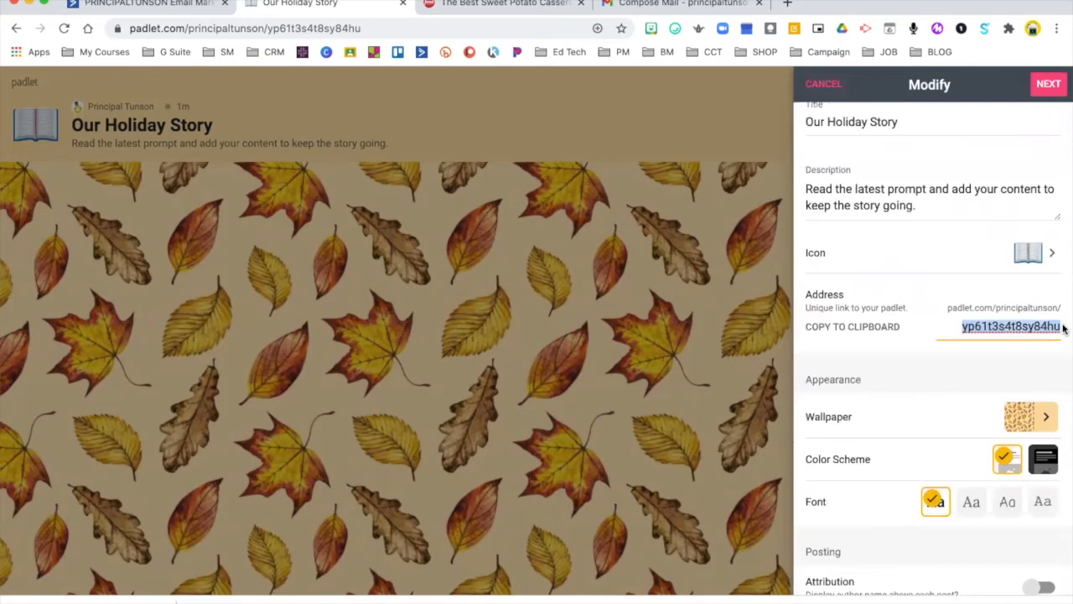
{"action": "type", "text": "holidaytsory"}
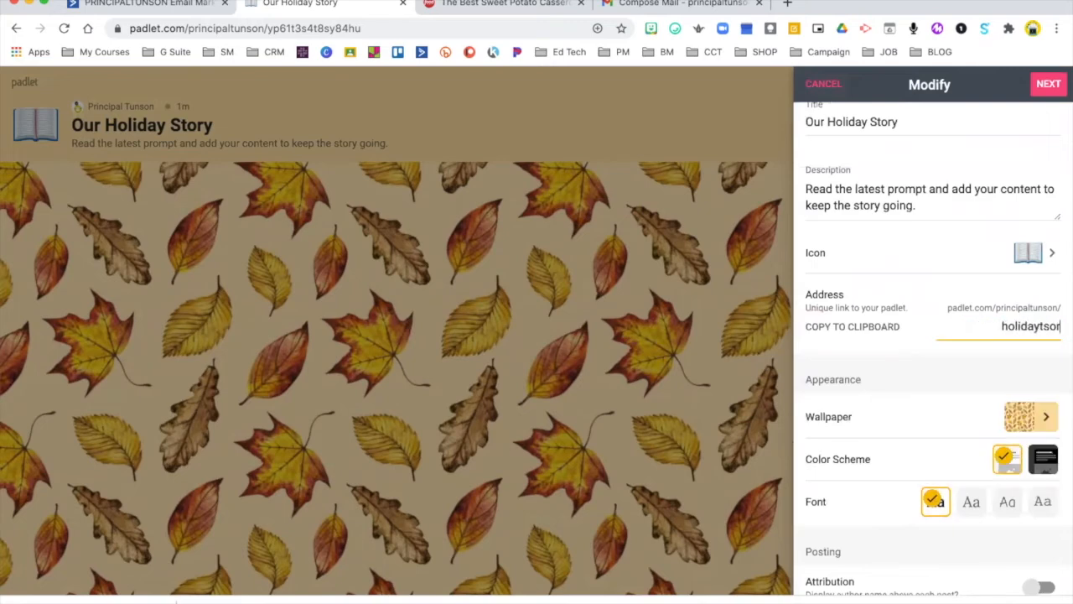
{"action": "key", "text": "BackSpace"}
{"action": "key", "text": "BackSpace"}
{"action": "key", "text": "BackSpace"}
{"action": "key", "text": "BackSpace"}
{"action": "key", "text": "BackSpace"}
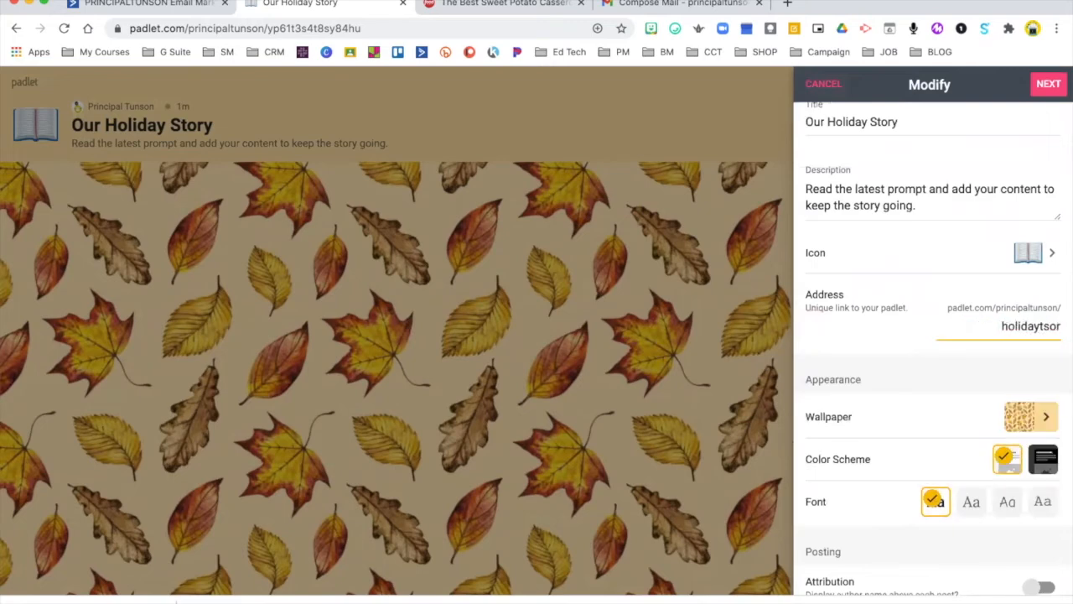
{"action": "type", "text": "story"}
Pick the dark red swatch from Solid Colors as the wallpaper and return to settings.
{"action": "left_click", "coordinate": [1028, 424]}
{"action": "left_click", "coordinate": [919, 138]}
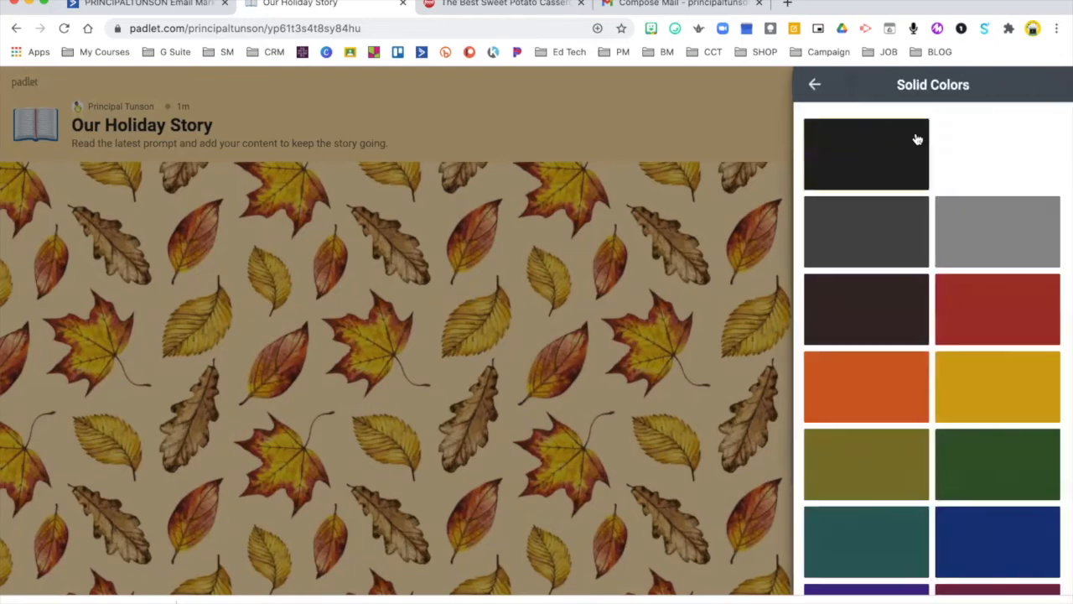
{"action": "left_click", "coordinate": [992, 331]}
{"action": "left_click", "coordinate": [816, 88]}
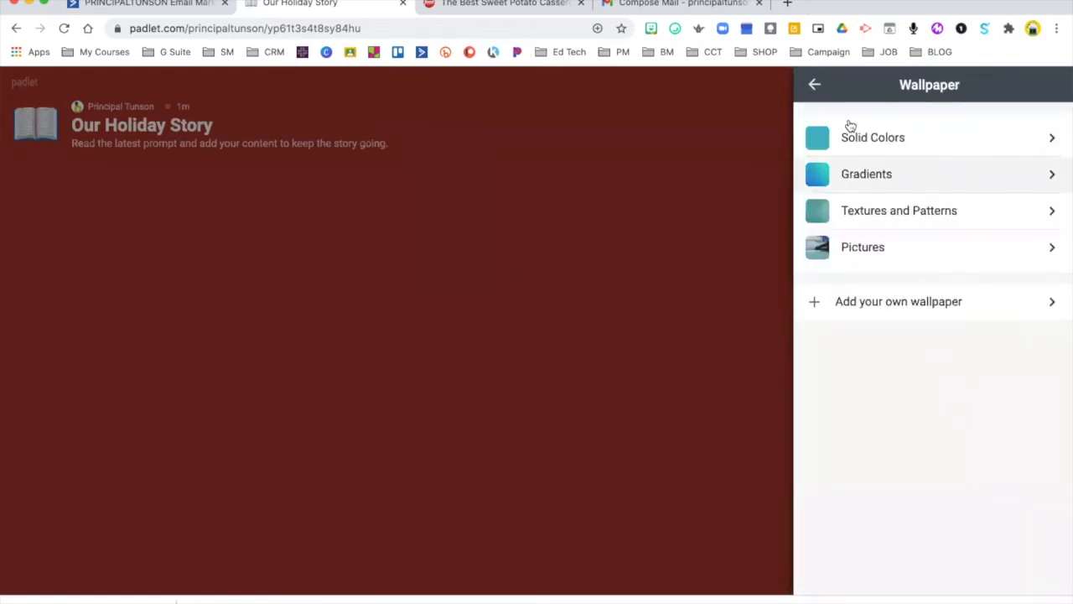
{"action": "left_click", "coordinate": [814, 88]}
{"action": "scroll", "coordinate": [952, 369], "scroll_direction": "down", "scroll_amount": 3}
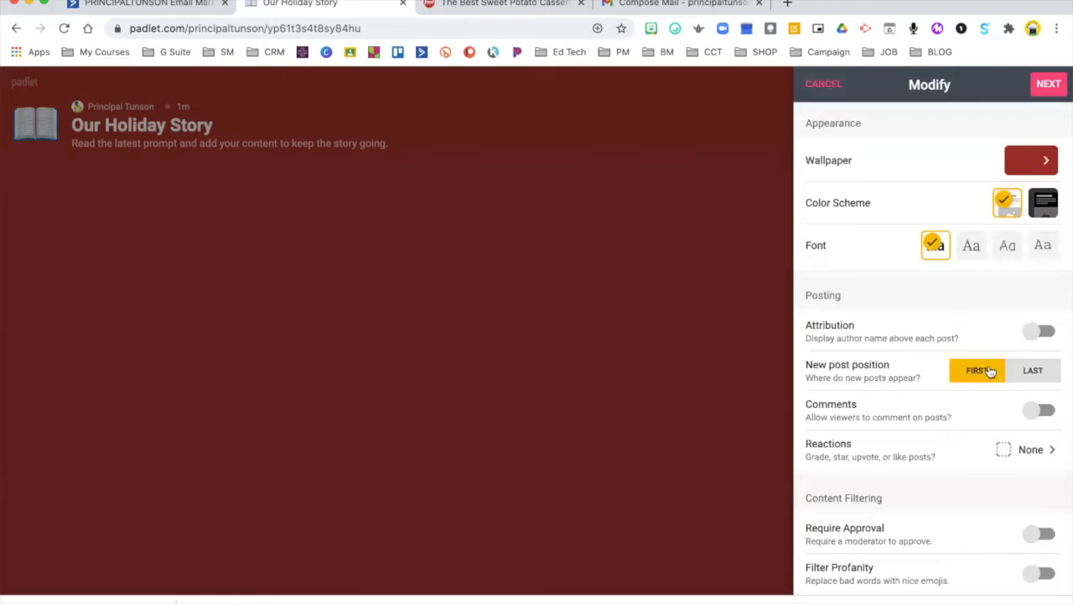
Put new posts last, use Star reactions, require approval, then save and start posting.
{"action": "left_click", "coordinate": [1033, 372]}
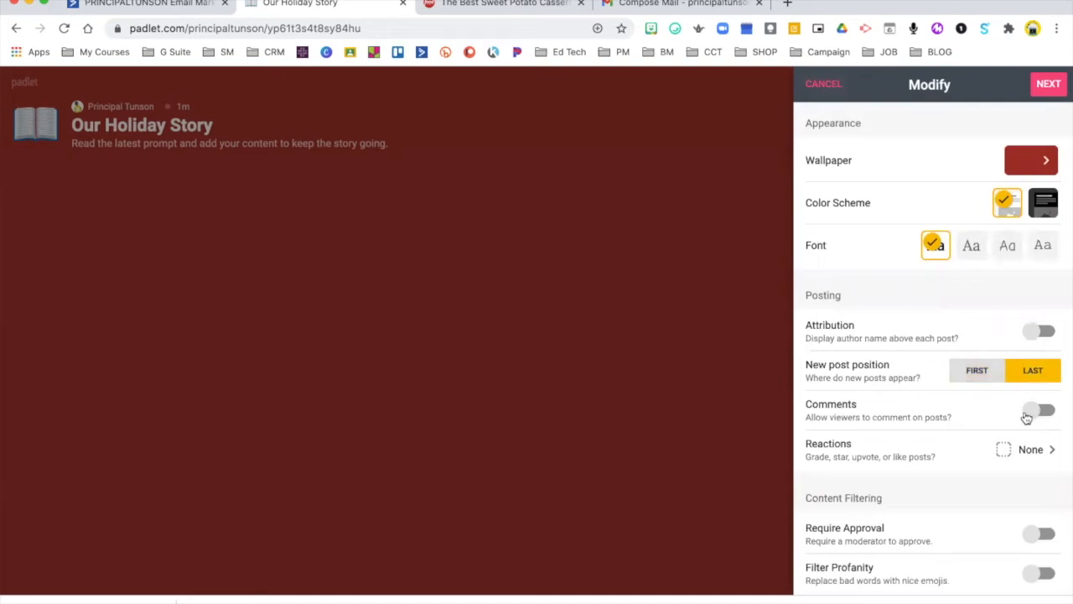
{"action": "left_click", "coordinate": [1010, 450]}
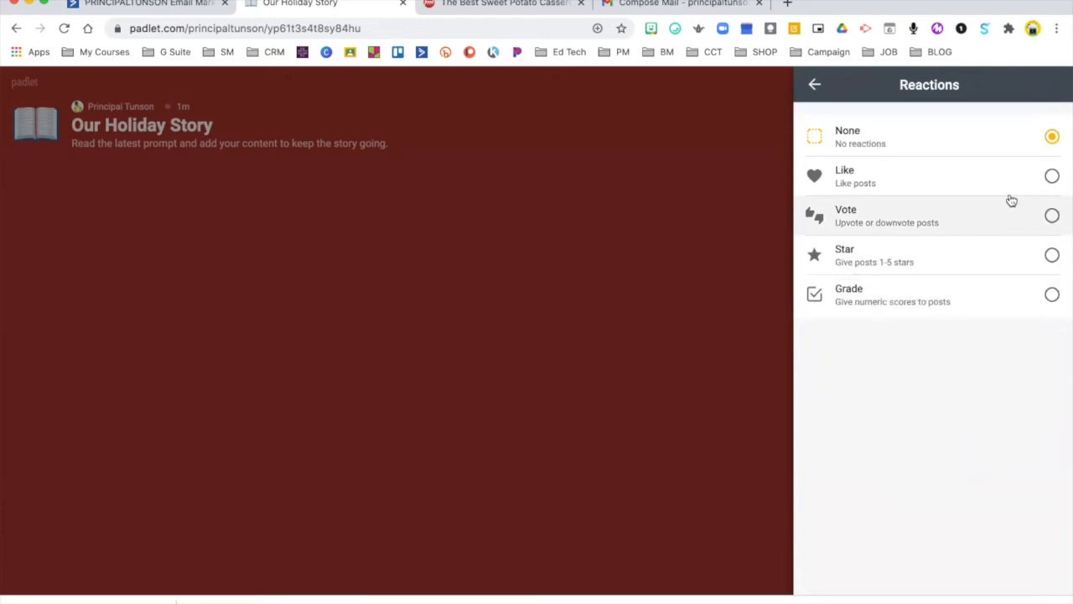
{"action": "left_click", "coordinate": [1051, 255]}
{"action": "left_click", "coordinate": [817, 86]}
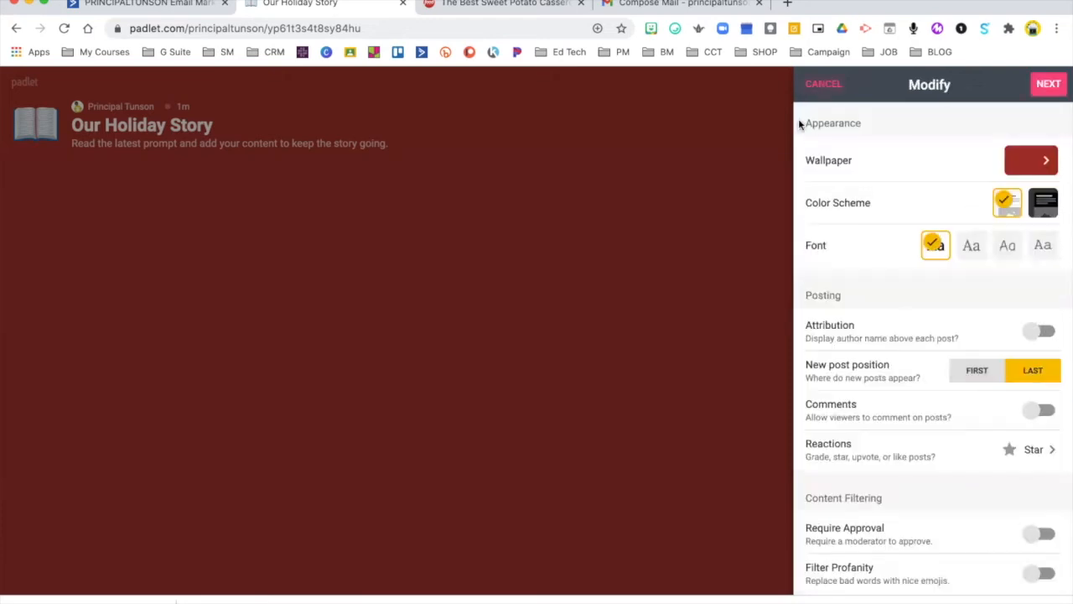
{"action": "scroll", "coordinate": [931, 369], "scroll_direction": "down", "scroll_amount": 2}
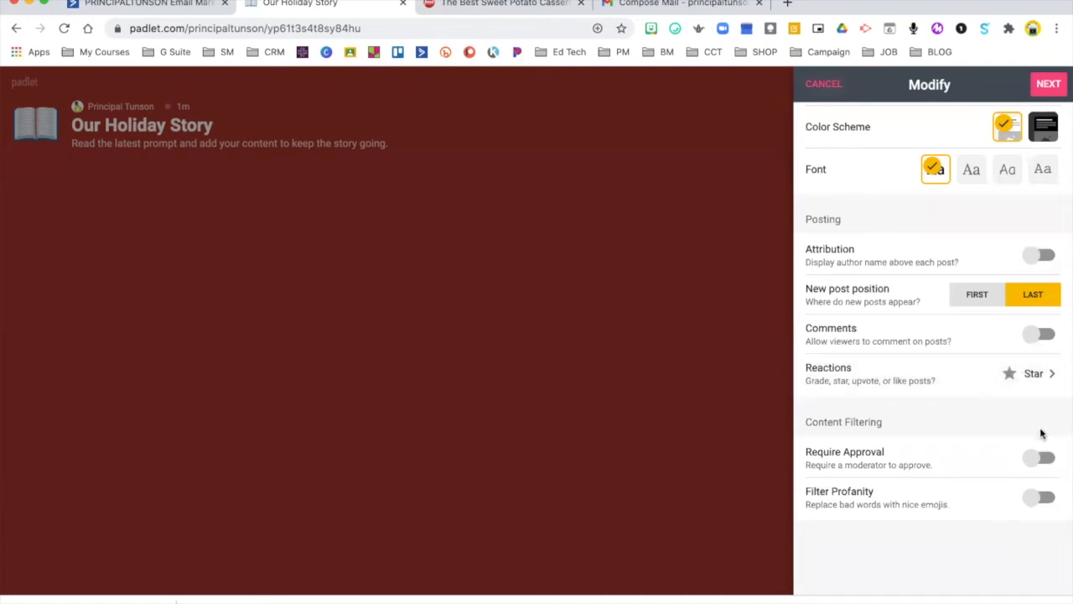
{"action": "left_click", "coordinate": [1037, 457]}
{"action": "left_click", "coordinate": [1049, 84]}
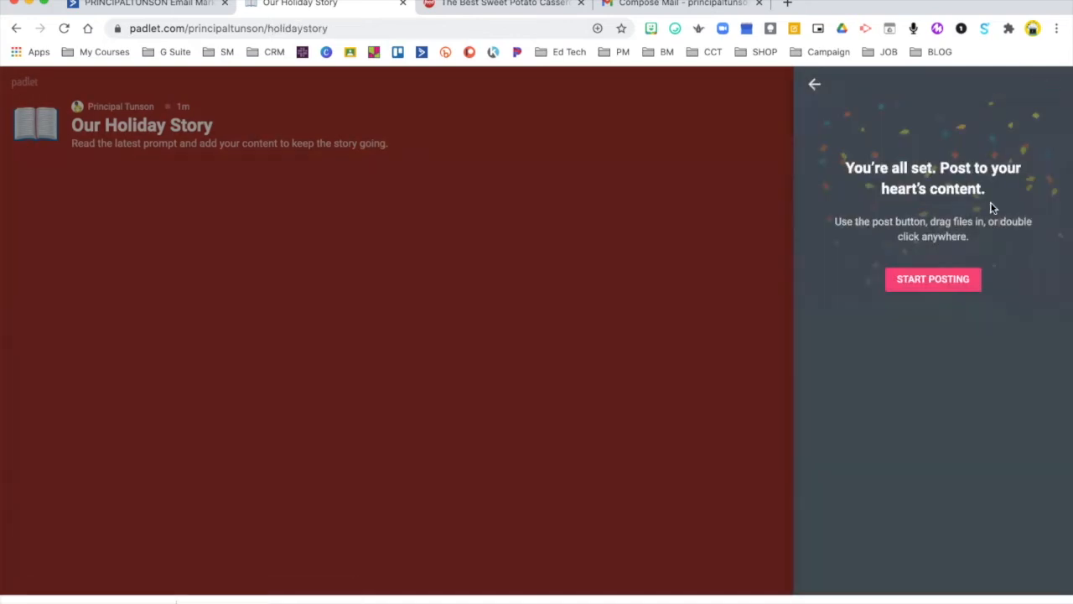
{"action": "left_click", "coordinate": [942, 282]}
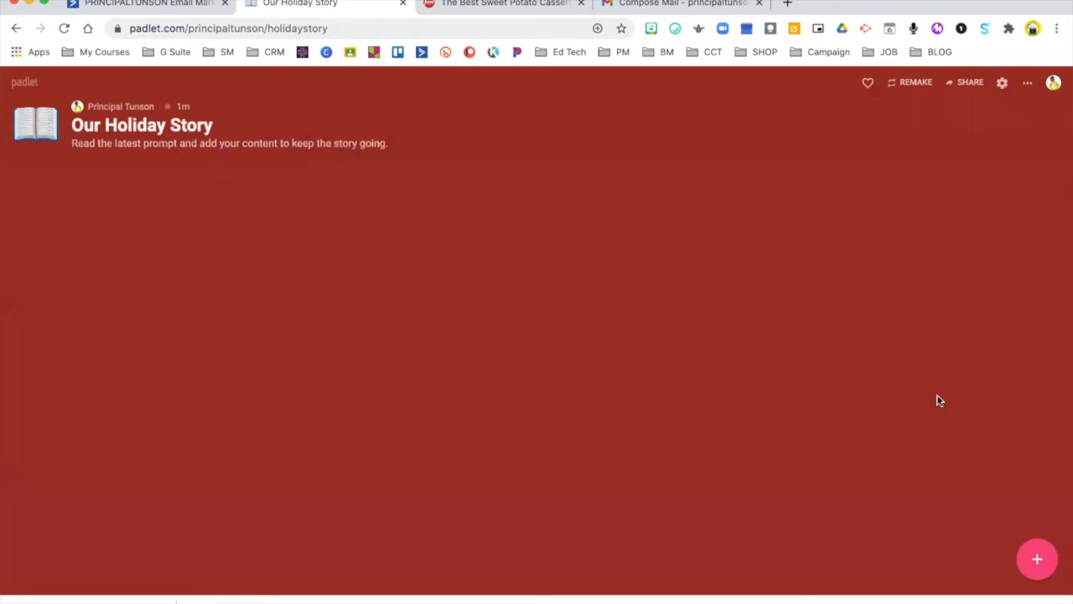
Publish a post 'Twas the night before Christmas, and all through the' with the 'Twas the Night Before image, discarding an empty second post.
{"action": "left_click", "coordinate": [1040, 559]}
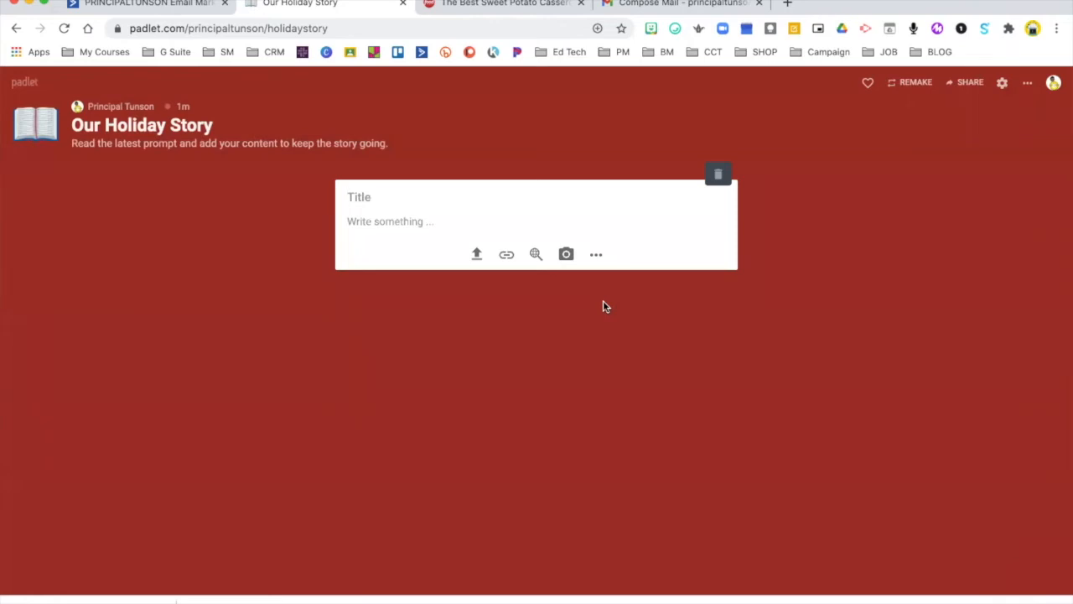
{"action": "type", "text": "Twas the night before "}
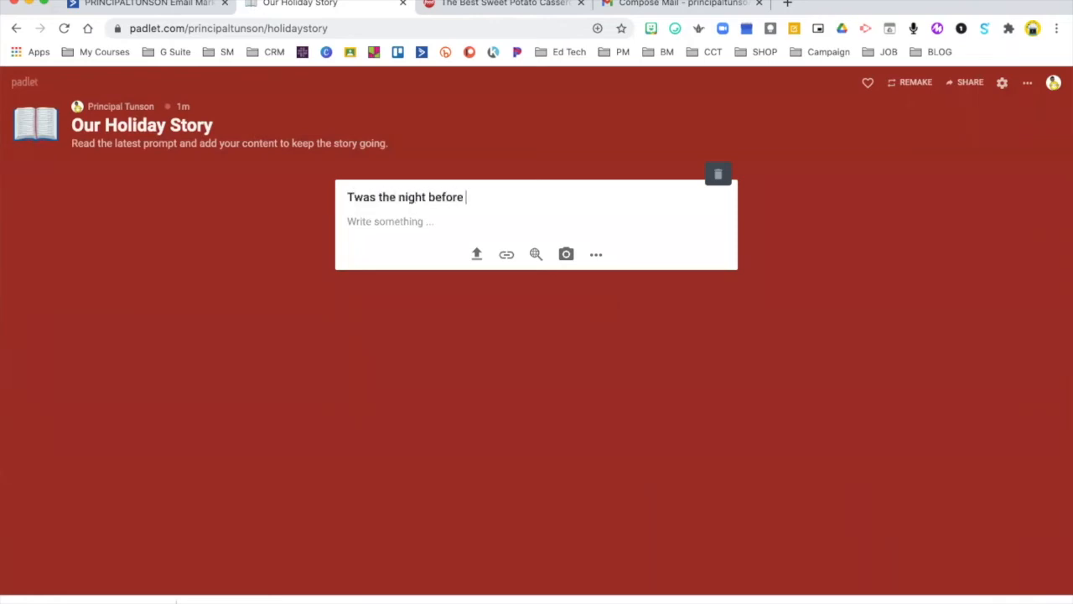
{"action": "type", "text": "Christmas, and all through the..."}
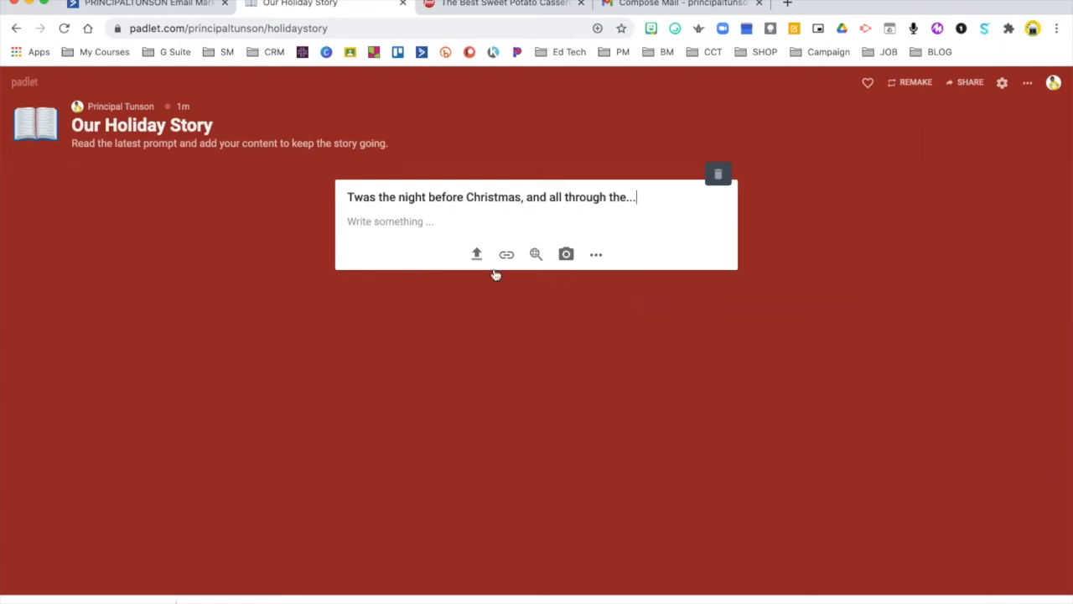
{"action": "left_click", "coordinate": [536, 254]}
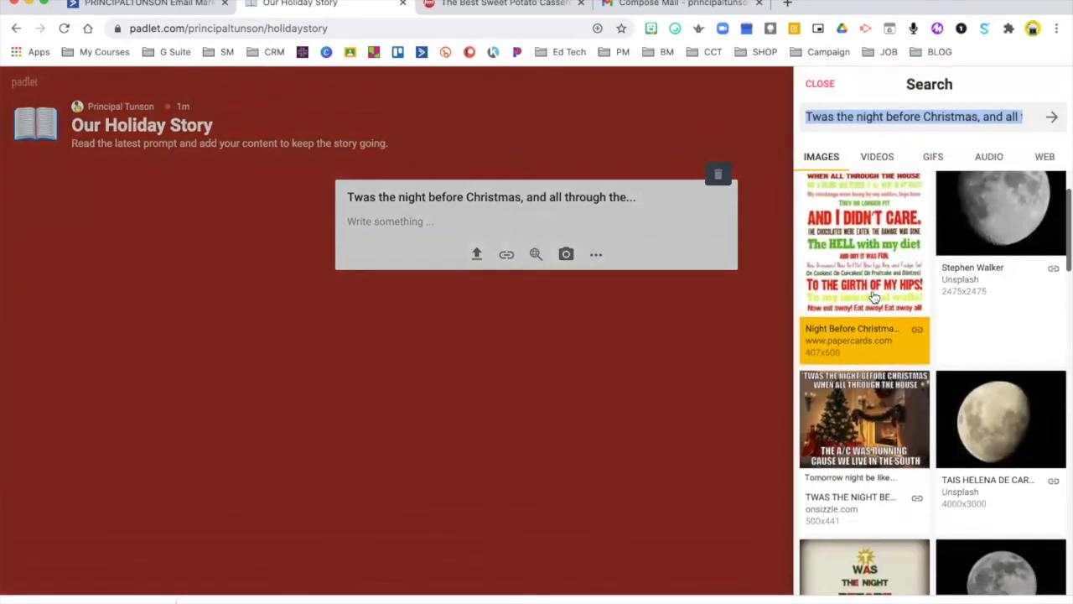
{"action": "scroll", "coordinate": [875, 296], "scroll_direction": "down", "scroll_amount": 10}
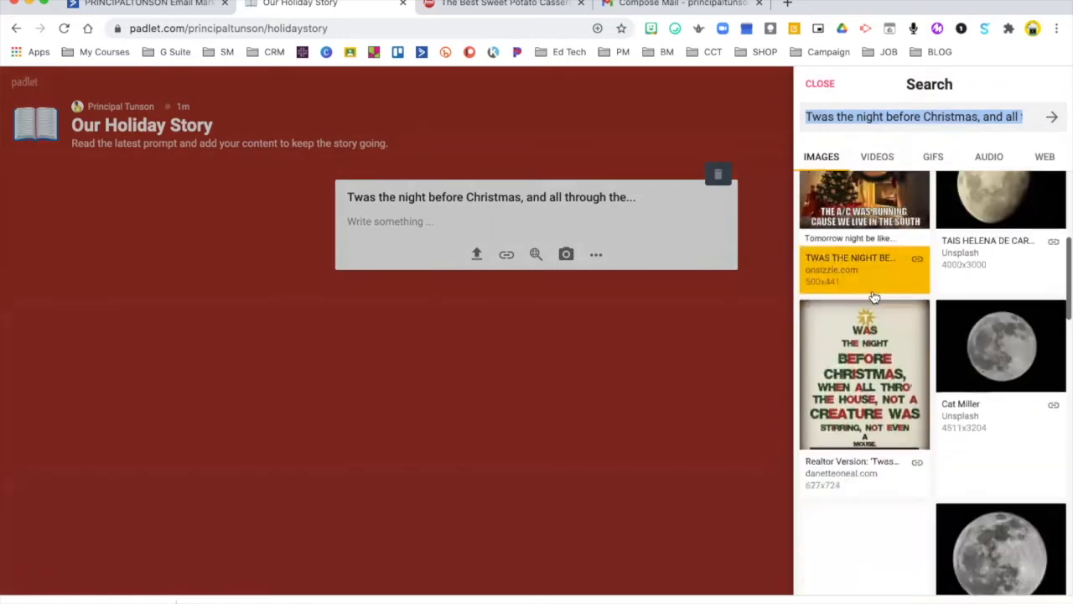
{"action": "left_click", "coordinate": [857, 263]}
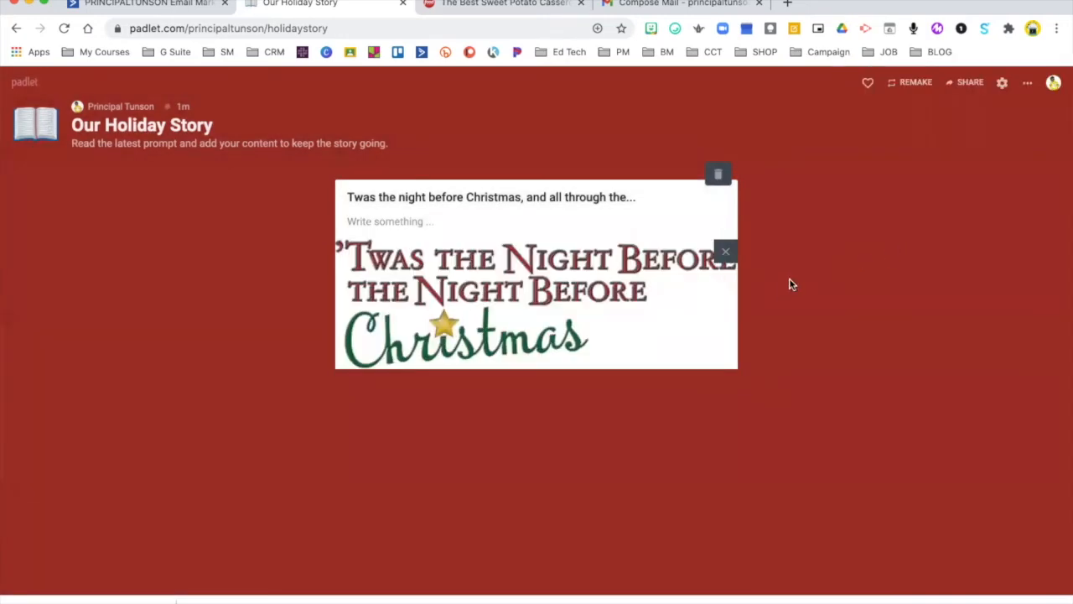
{"action": "left_click", "coordinate": [812, 280]}
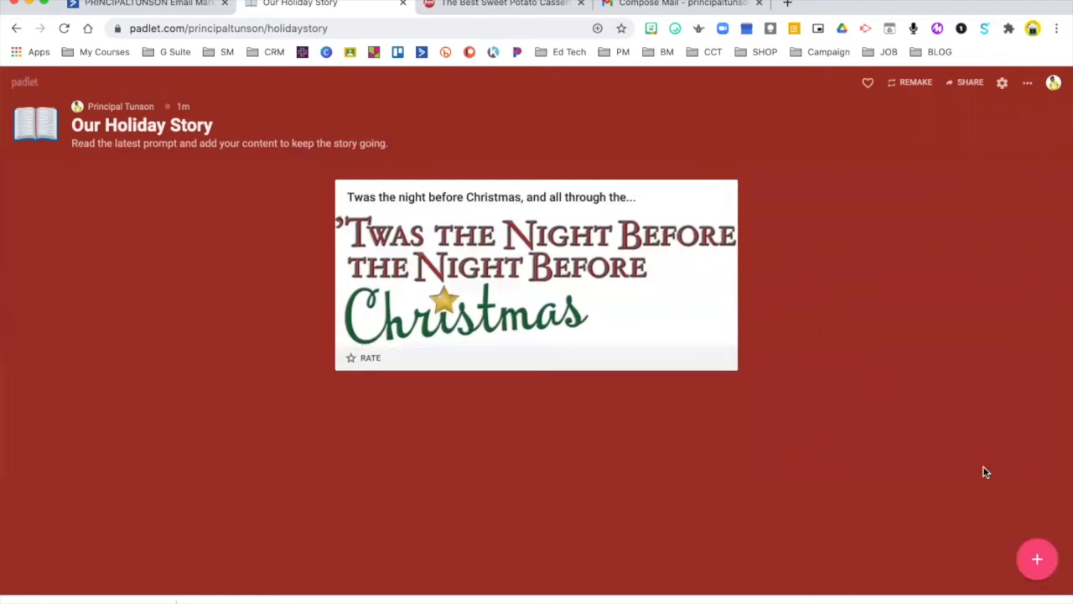
{"action": "left_click", "coordinate": [1040, 564]}
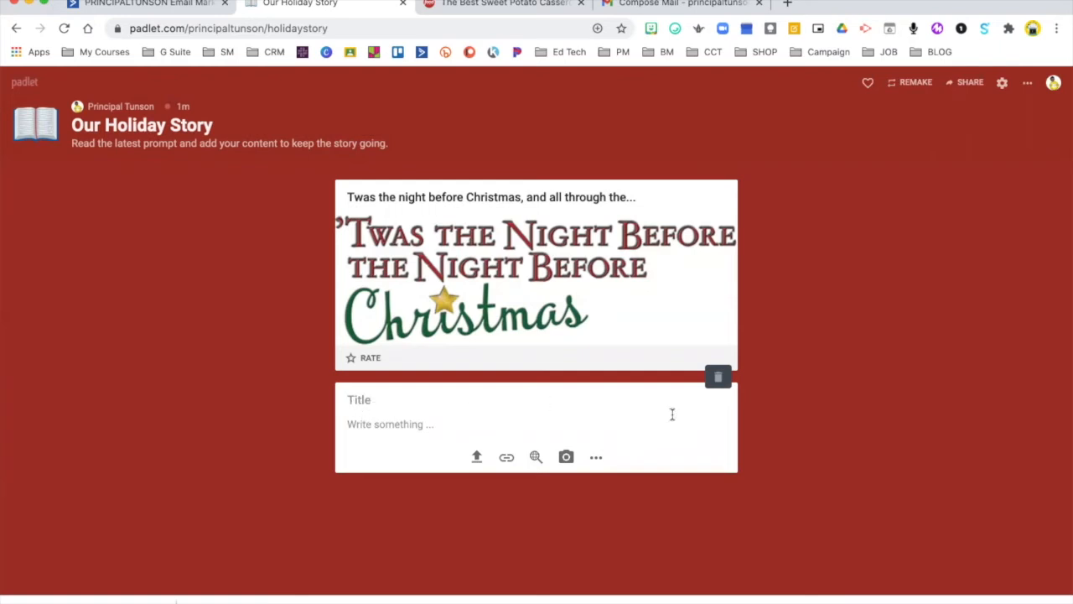
{"action": "left_click", "coordinate": [843, 428]}
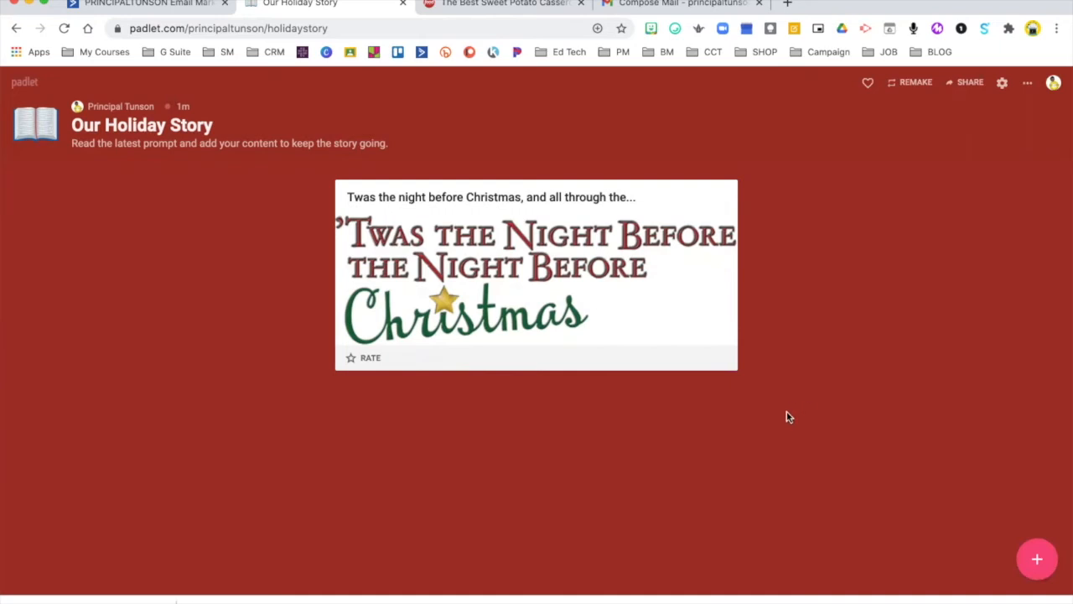
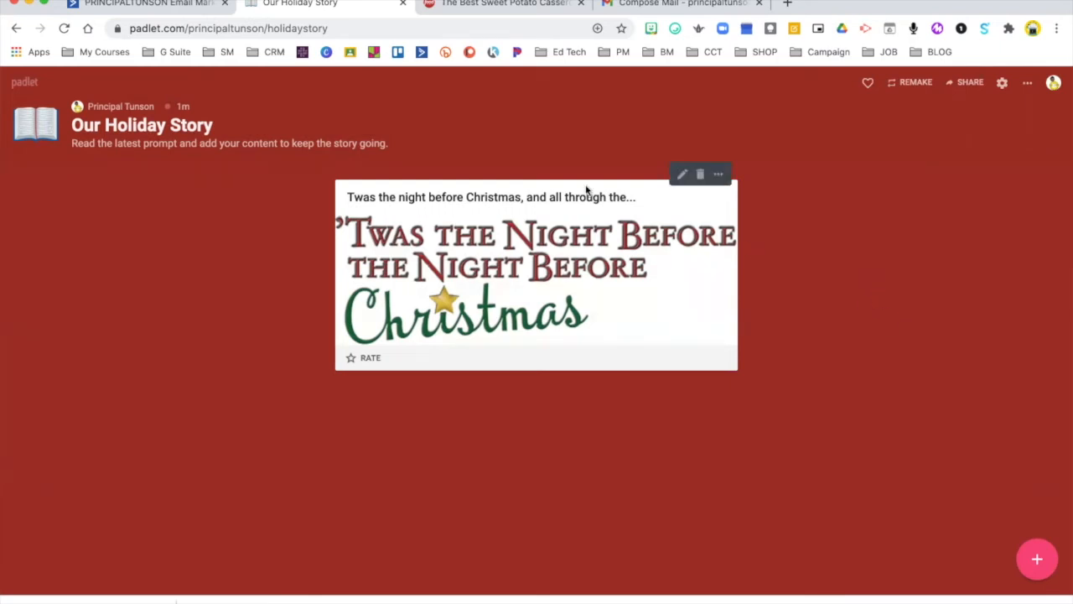
From the dashboard, start a new blank padlet using the Map format.
{"action": "left_click", "coordinate": [27, 87]}
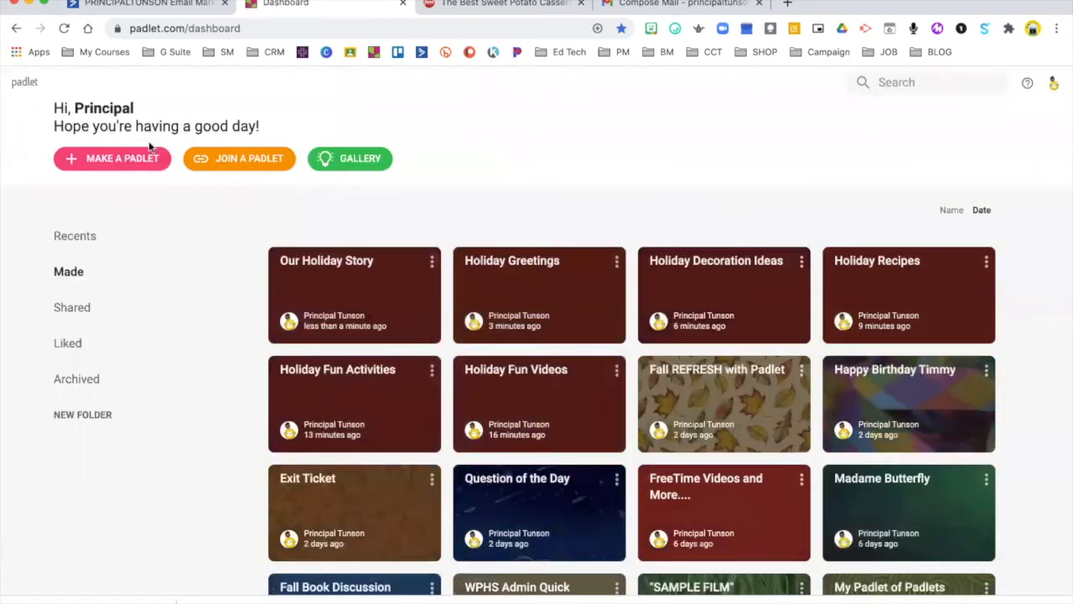
{"action": "left_click", "coordinate": [127, 160]}
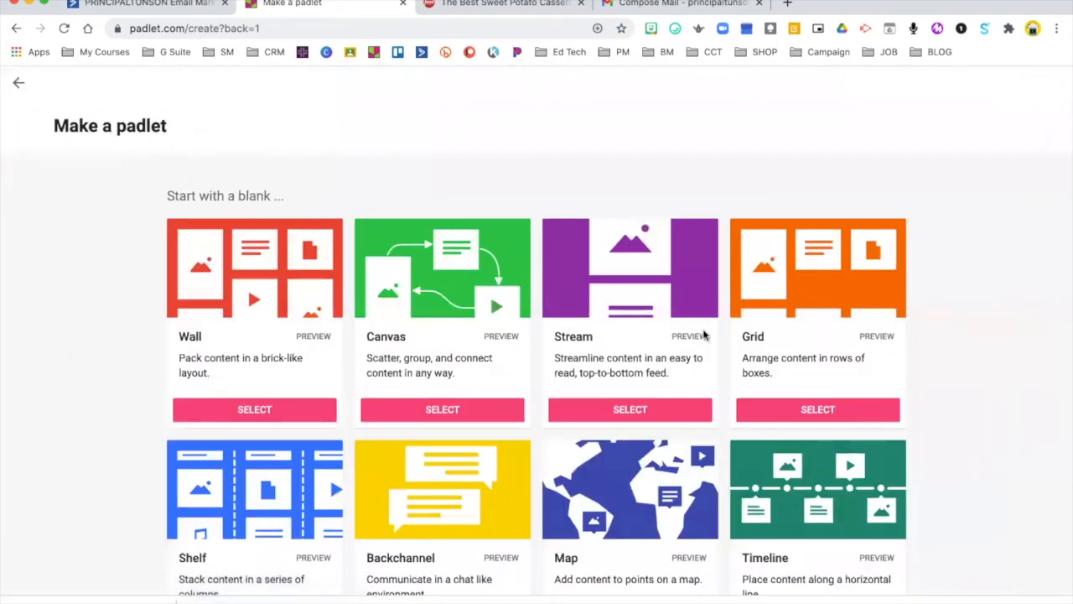
{"action": "scroll", "coordinate": [732, 347], "scroll_direction": "down", "scroll_amount": 3}
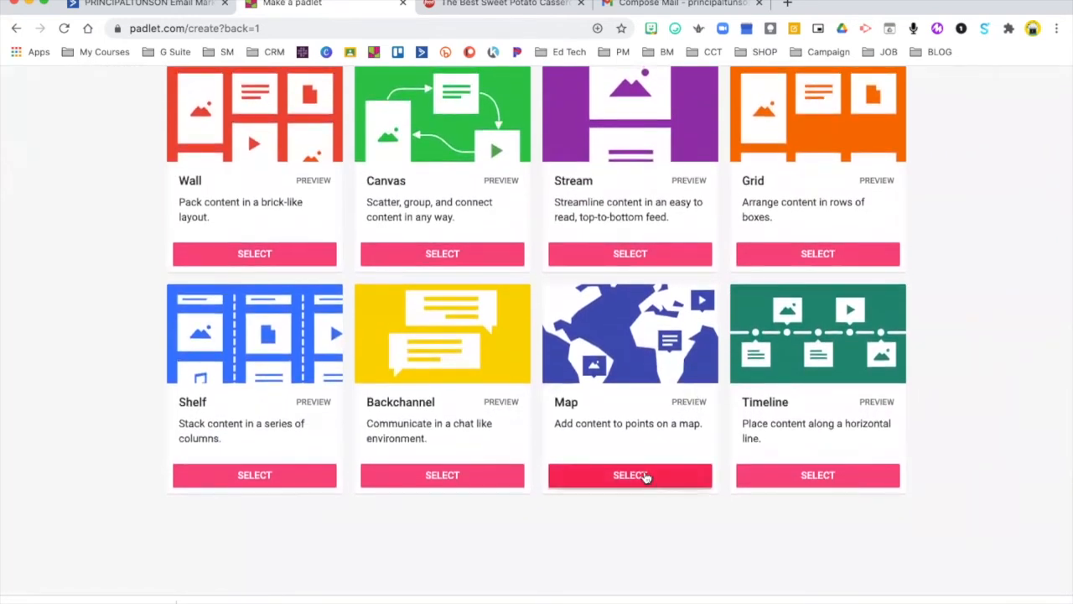
{"action": "left_click", "coordinate": [645, 476]}
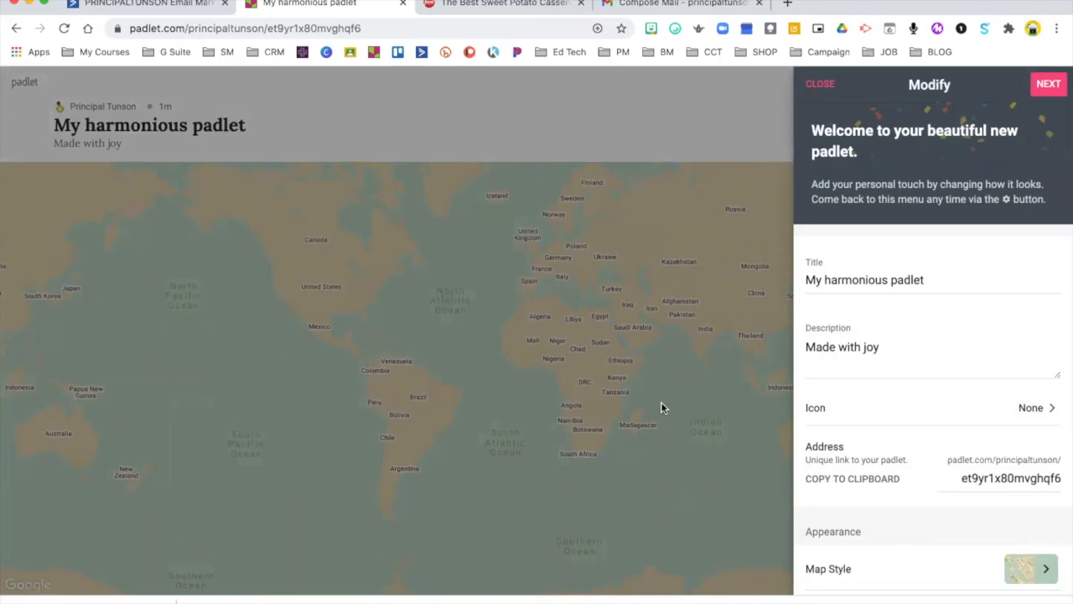
Retitle the new padlet 'Holiday Travel Map'.
{"action": "left_click_drag", "start_coordinate": [944, 276], "coordinate": [778, 285]}
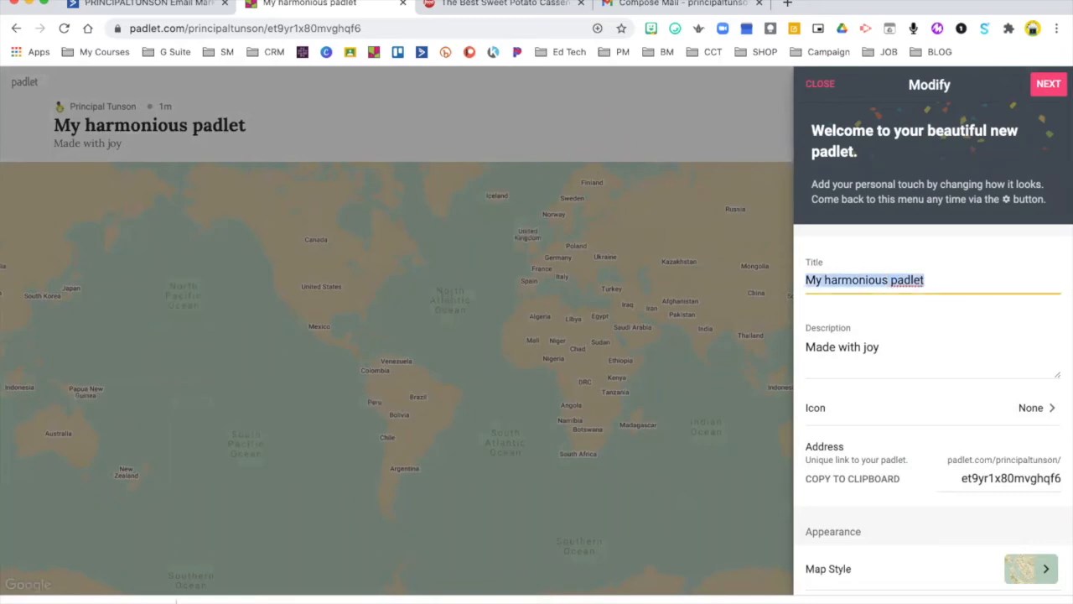
{"action": "type", "text": "Holiday"}
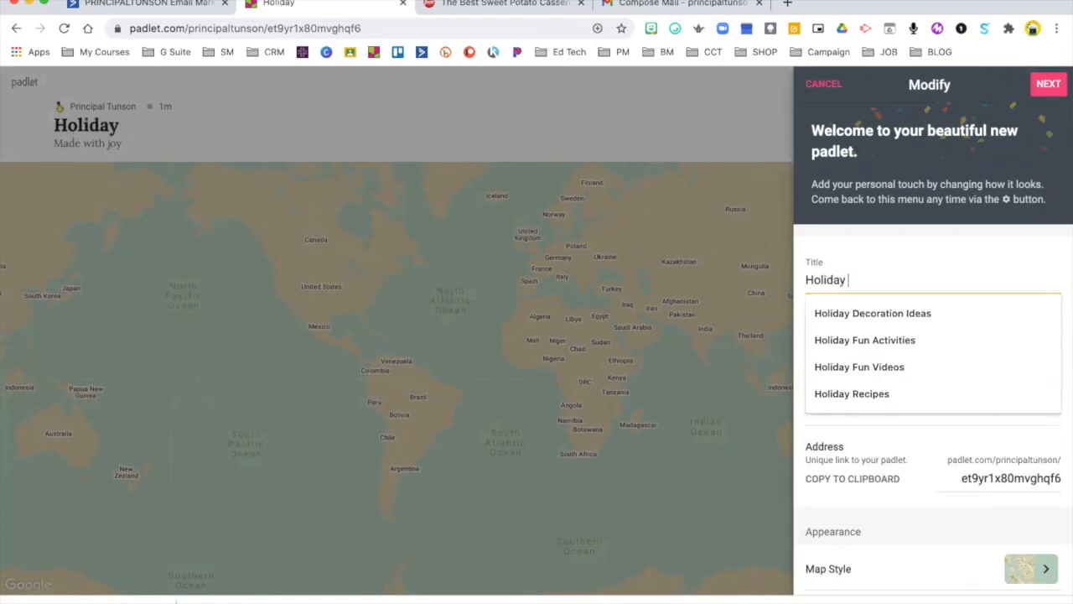
{"action": "type", "text": " Travel May"}
{"action": "key", "text": "BackSpace"}
{"action": "type", "text": "p"}
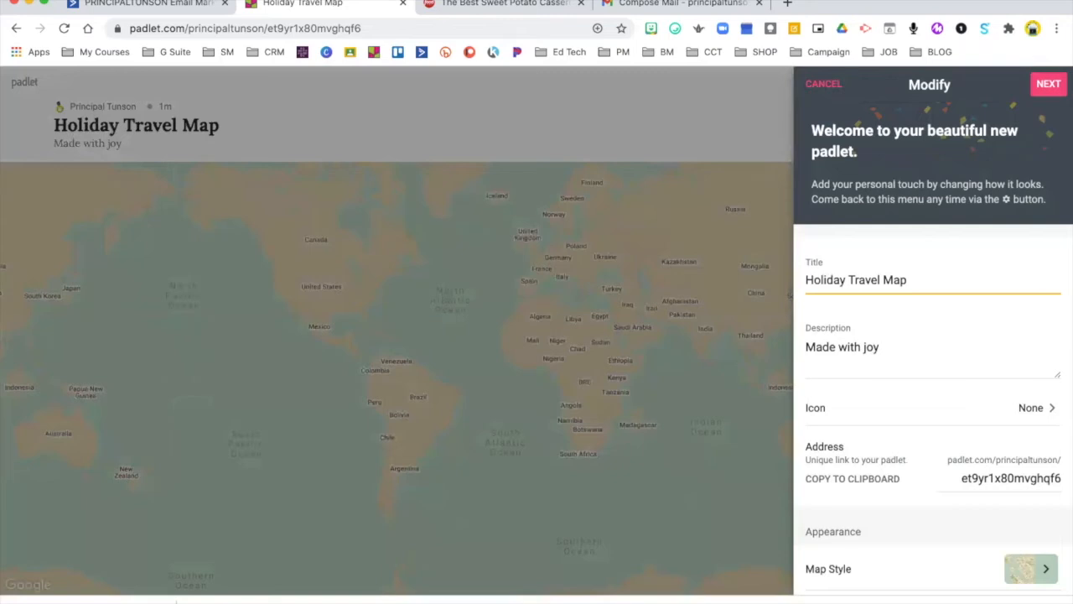
Set the description to 'If you could travel anywhere in the world during this holiday, where would it be and why'.
{"action": "left_click", "coordinate": [882, 348]}
{"action": "left_click_drag", "start_coordinate": [881, 348], "coordinate": [803, 352]}
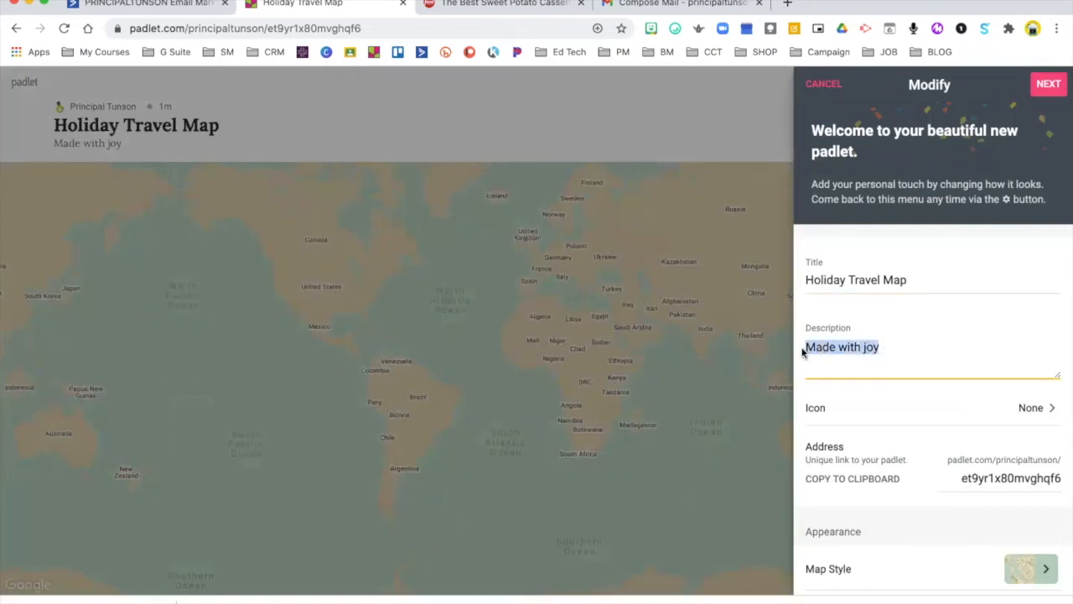
{"action": "type", "text": "If you "}
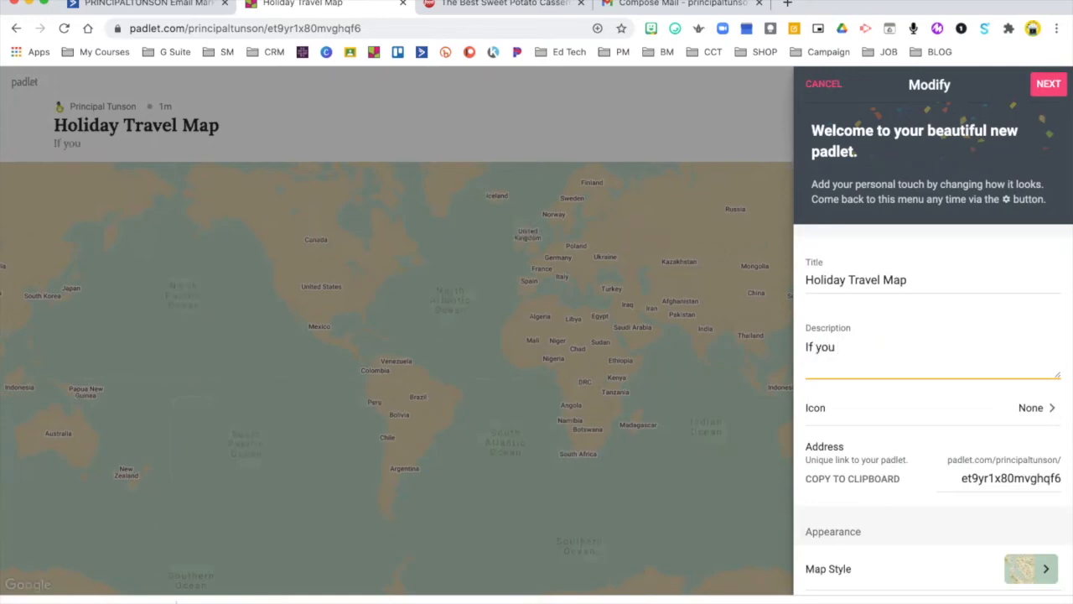
{"action": "type", "text": "could tra"}
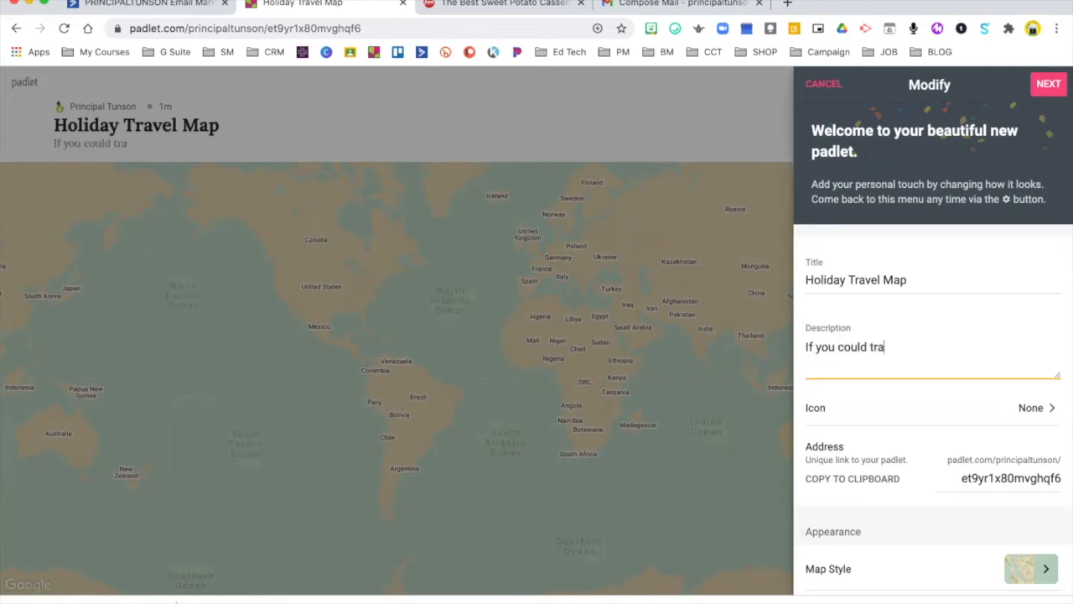
{"action": "type", "text": "vel anywhere in the woirld"}
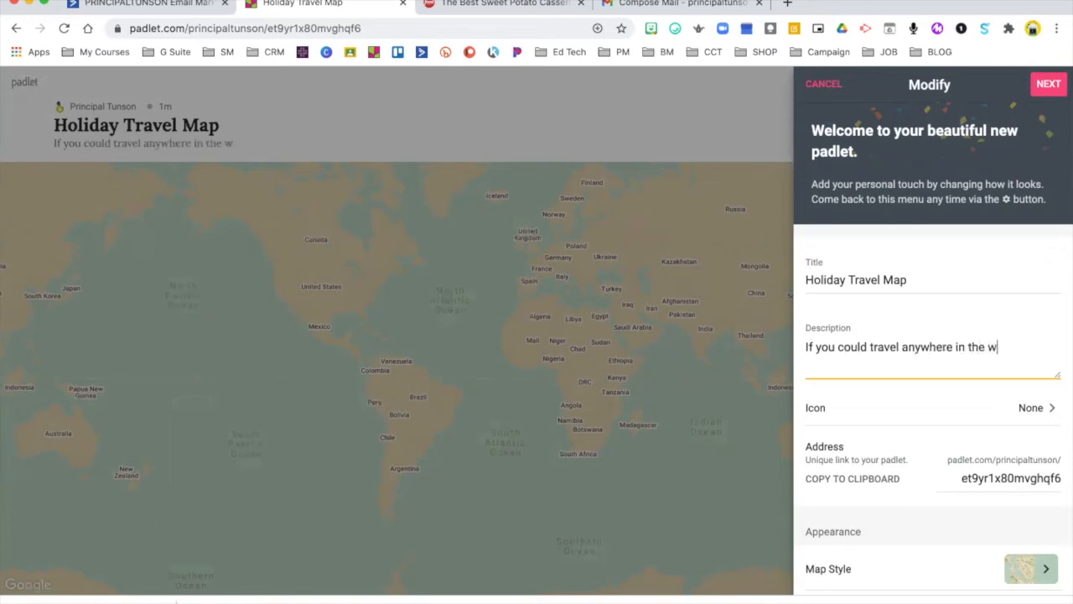
{"action": "key", "text": "BackSpace"}
{"action": "key", "text": "BackSpace"}
{"action": "type", "text": "ld during this holida"}
{"action": "key", "text": "BackSpace"}
{"action": "key", "text": "BackSpace"}
{"action": "key", "text": "BackSpace"}
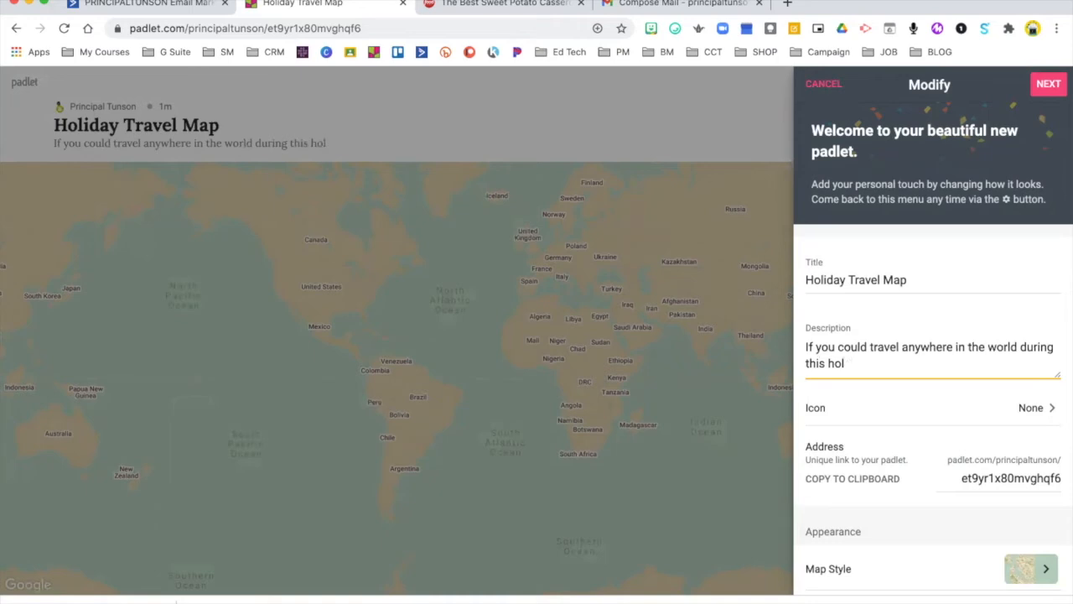
{"action": "type", "text": "iday, where wou"}
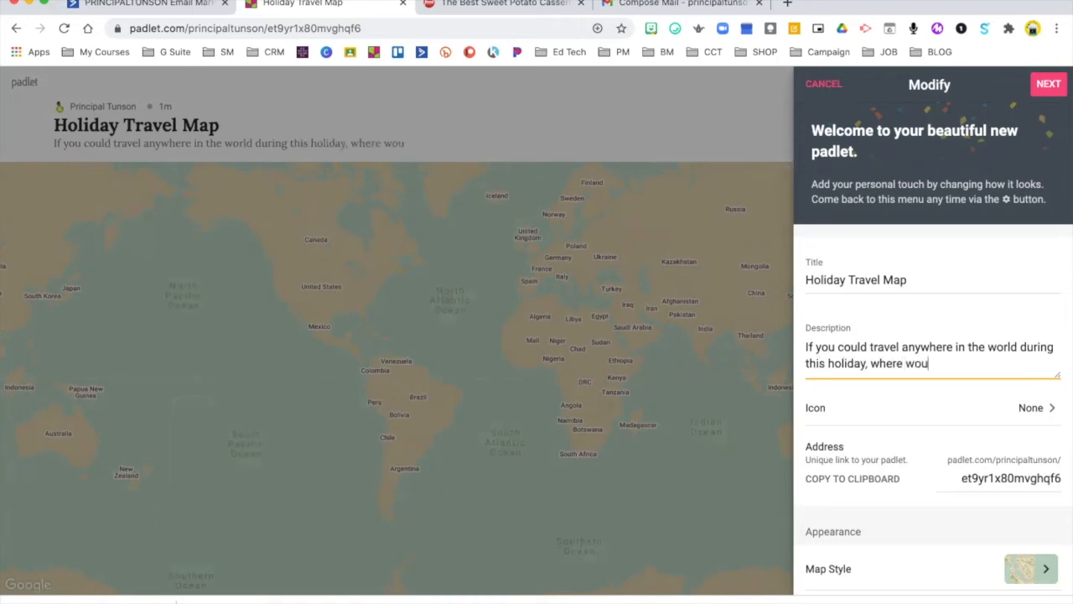
{"action": "type", "text": "ld it be and why?"}
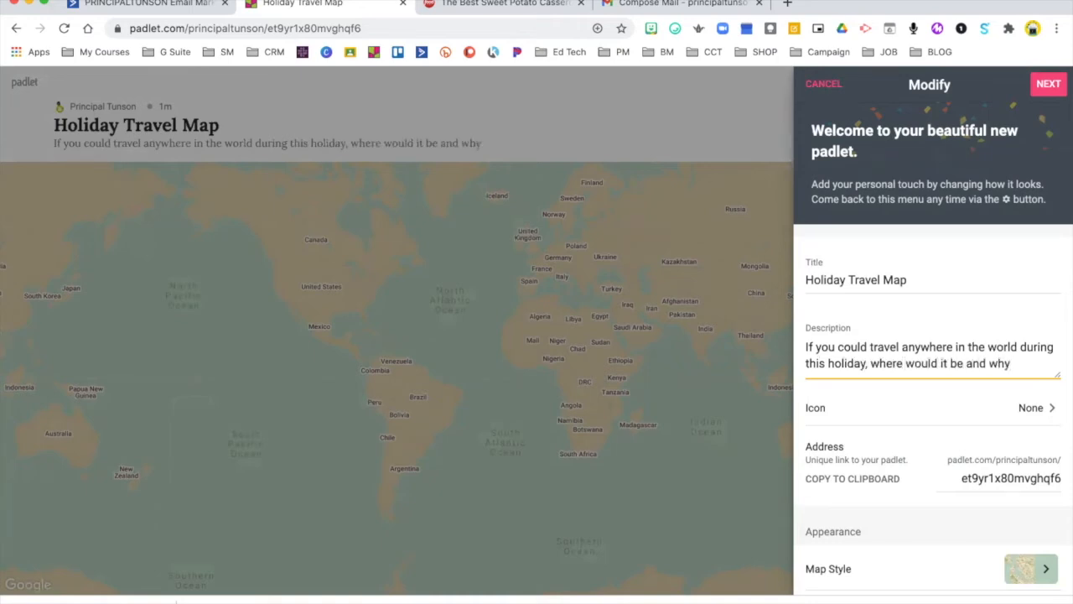
Choose the airplane emoji from Travel and Places as the padlet icon.
{"action": "left_click", "coordinate": [1030, 411]}
{"action": "left_click", "coordinate": [957, 209]}
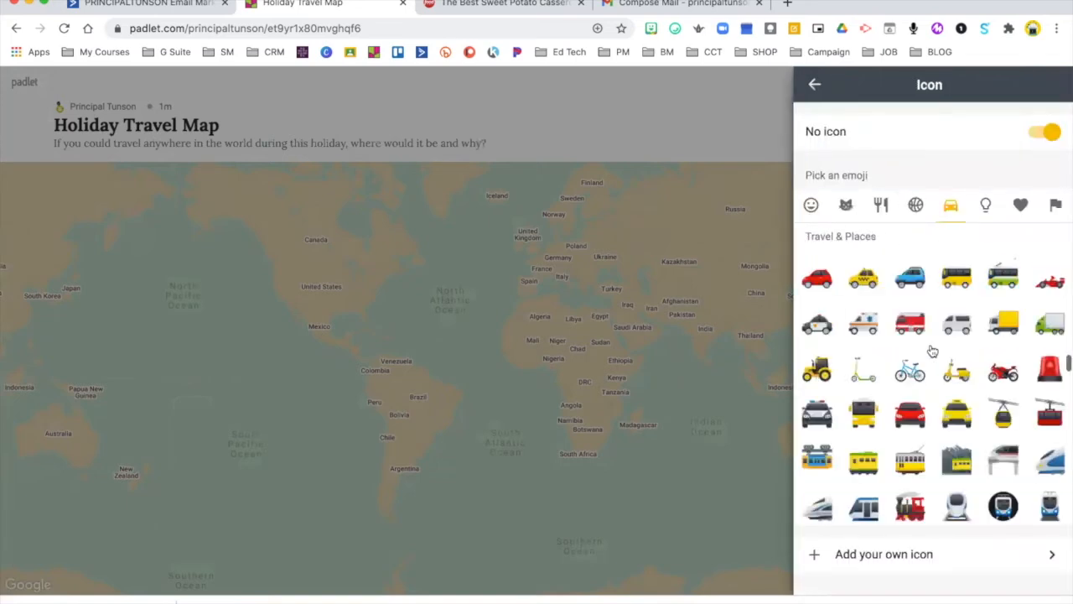
{"action": "scroll", "coordinate": [929, 353], "scroll_direction": "down", "scroll_amount": 3}
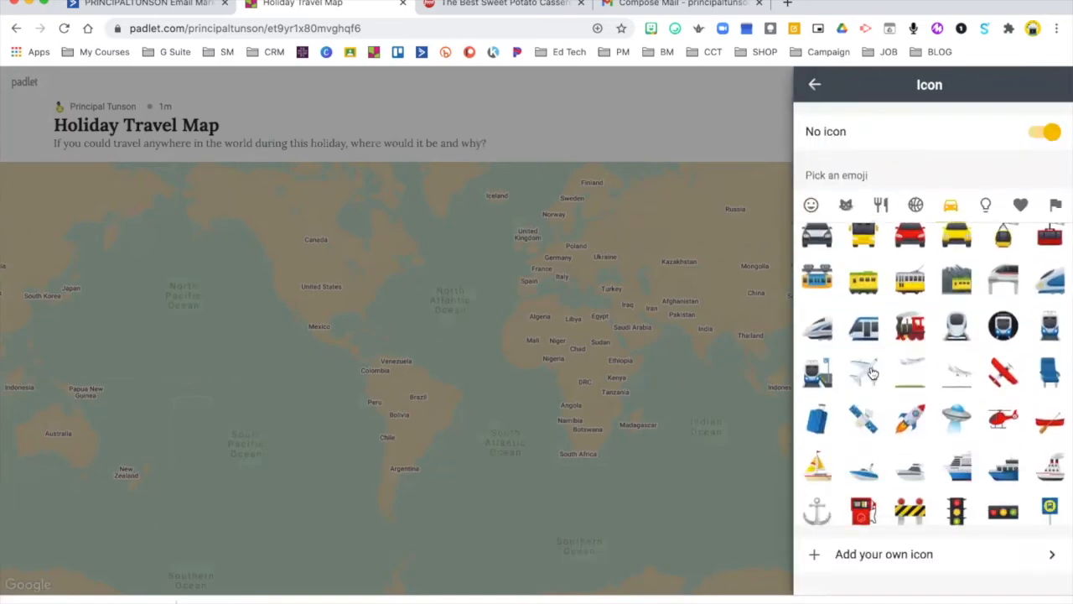
{"action": "left_click", "coordinate": [872, 373]}
Change the padlet address to 'holidaytravel'.
{"action": "left_click", "coordinate": [814, 88]}
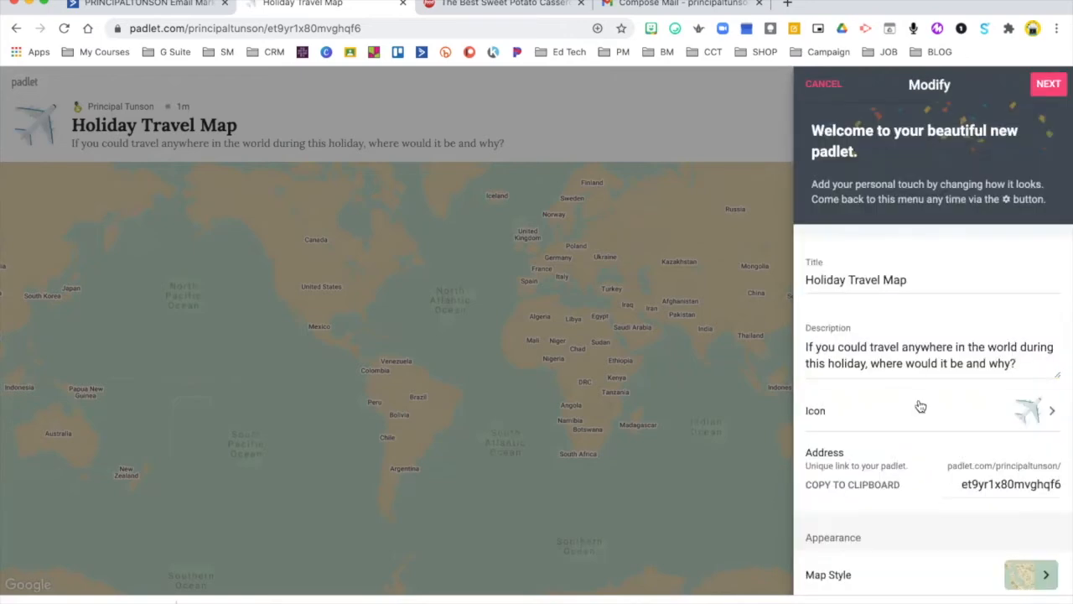
{"action": "scroll", "coordinate": [922, 408], "scroll_direction": "down", "scroll_amount": 1}
{"action": "double_click", "coordinate": [981, 403]}
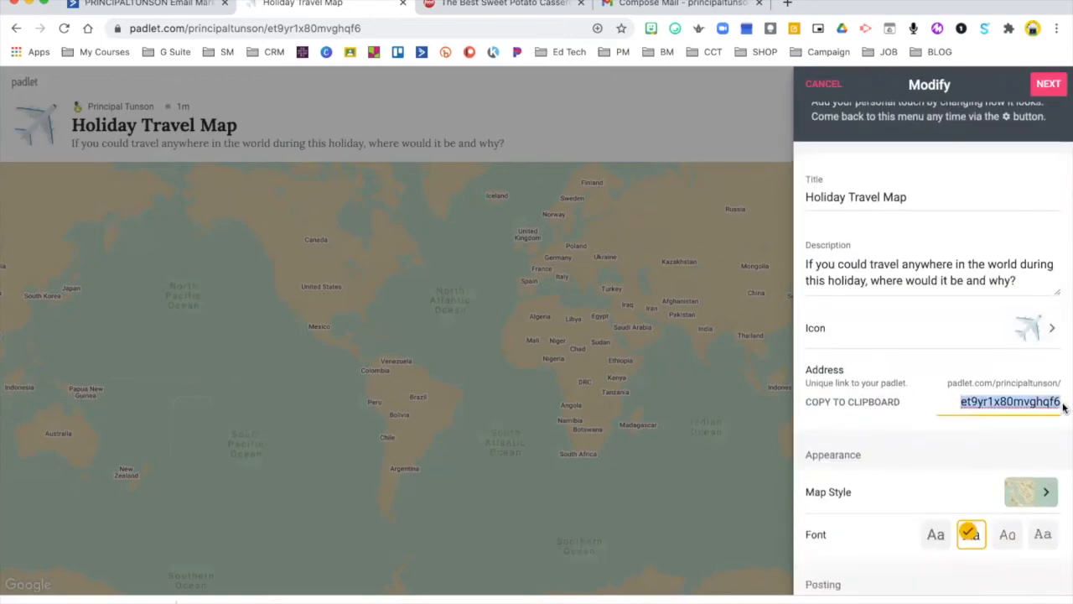
{"action": "type", "text": "holidaytravel"}
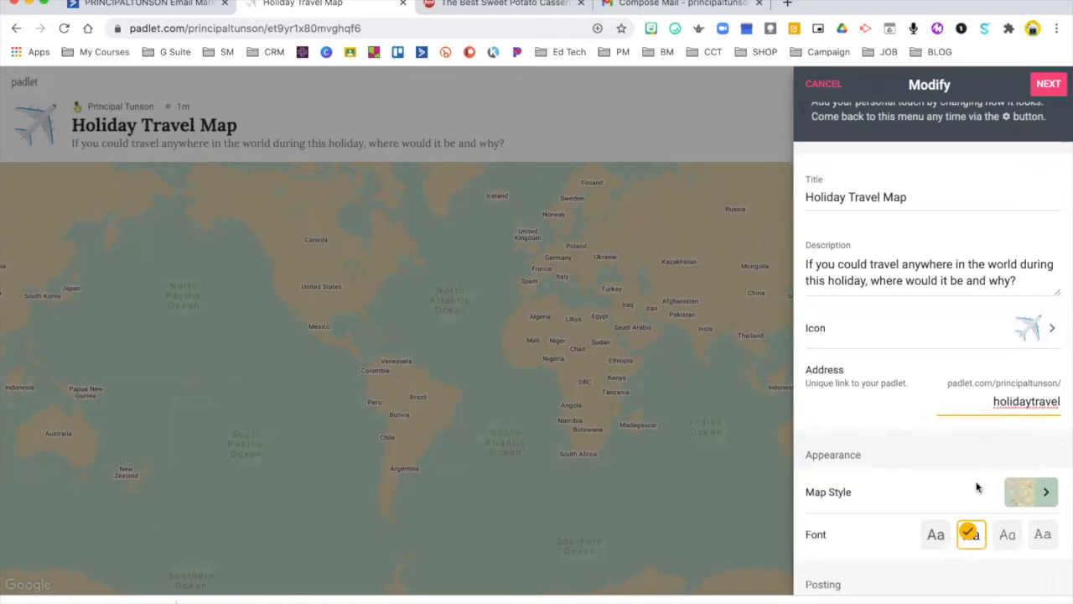
Give the map the grey Silver style.
{"action": "left_click", "coordinate": [1026, 474]}
{"action": "scroll", "coordinate": [1006, 484], "scroll_direction": "down", "scroll_amount": 1}
{"action": "scroll", "coordinate": [1005, 482], "scroll_direction": "up", "scroll_amount": 1}
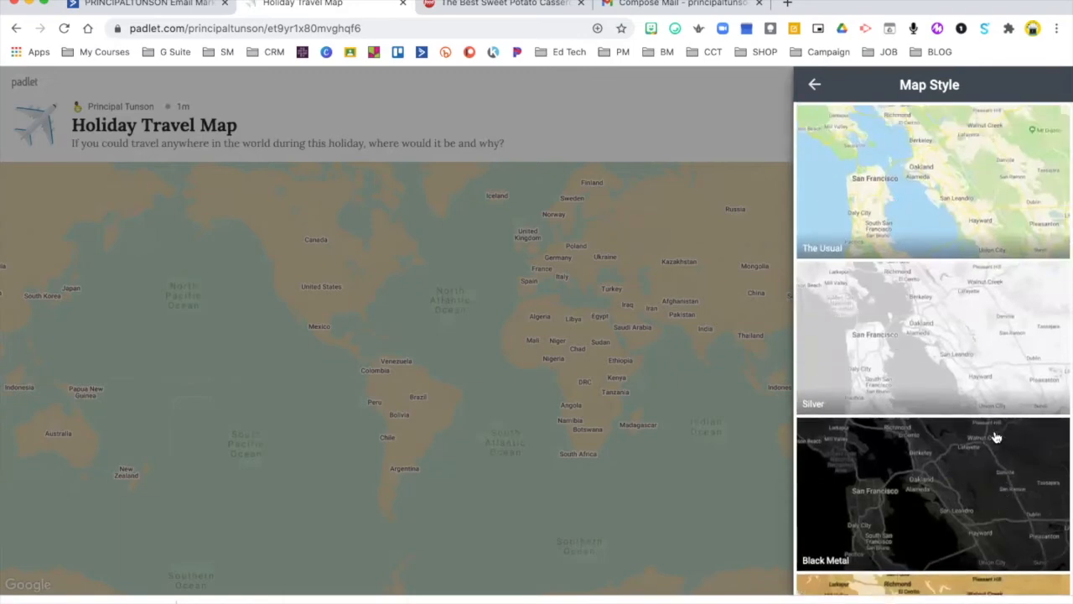
{"action": "scroll", "coordinate": [995, 436], "scroll_direction": "down", "scroll_amount": 3}
{"action": "scroll", "coordinate": [996, 437], "scroll_direction": "down", "scroll_amount": 8}
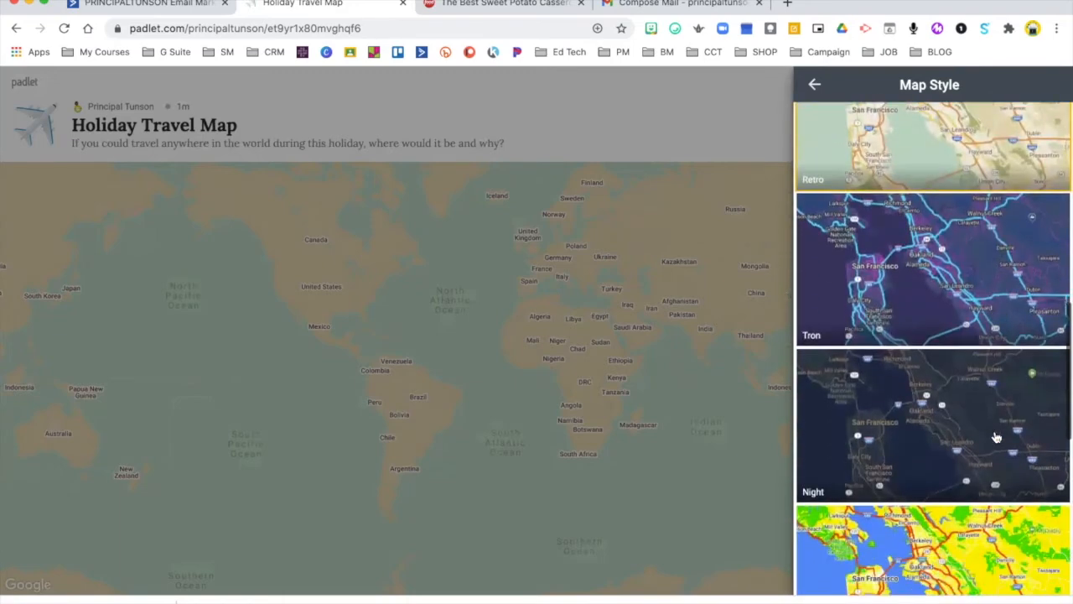
{"action": "scroll", "coordinate": [996, 437], "scroll_direction": "up", "scroll_amount": 10}
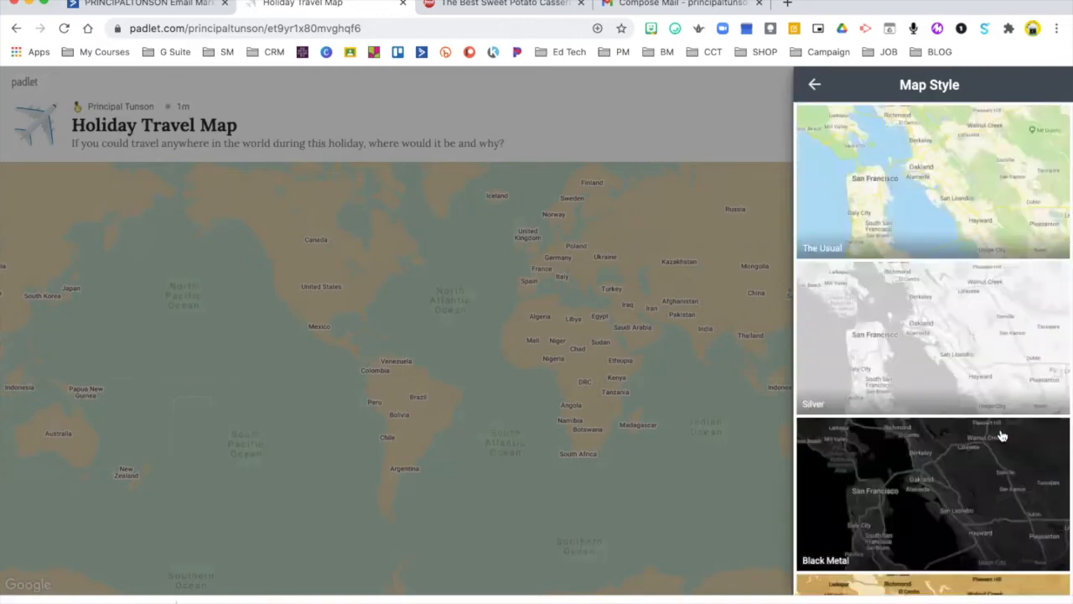
{"action": "left_click", "coordinate": [956, 373]}
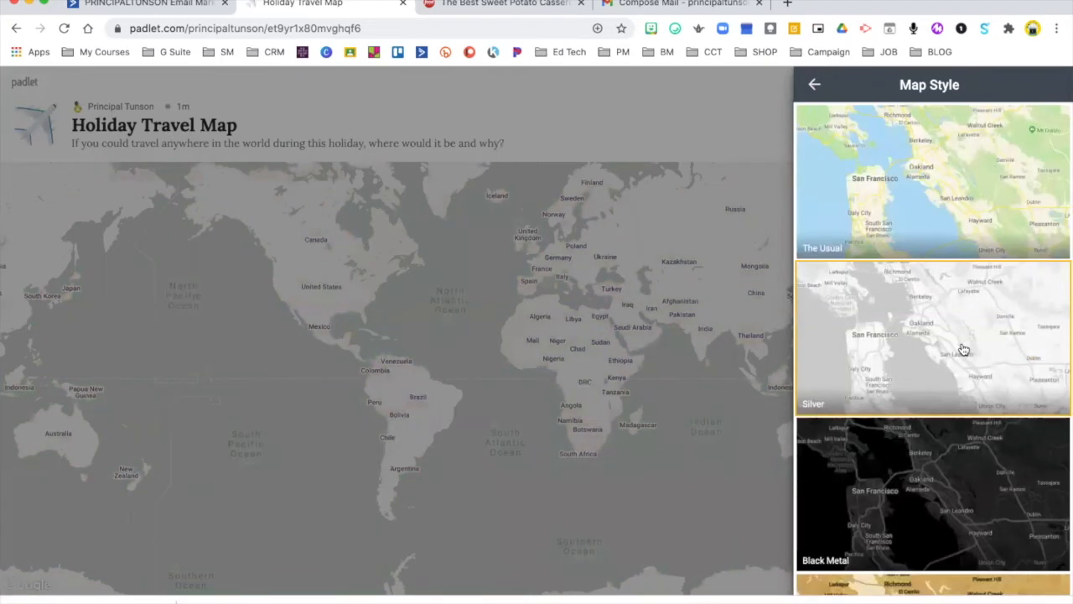
Show author names, allow comments and Like reactions, require approval, then save and start posting.
{"action": "left_click", "coordinate": [814, 84]}
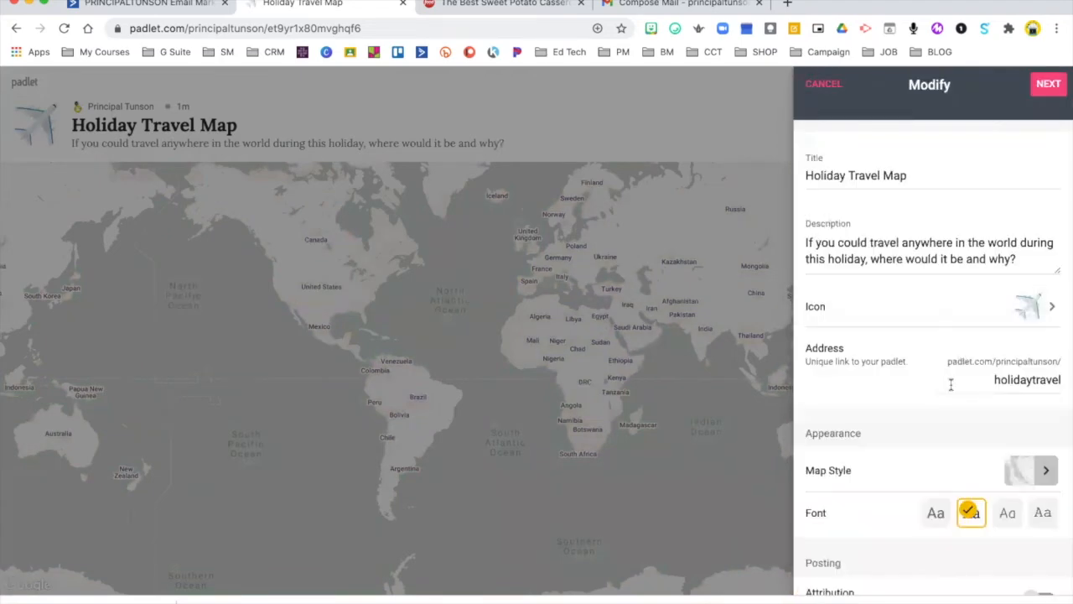
{"action": "scroll", "coordinate": [949, 414], "scroll_direction": "down", "scroll_amount": 3}
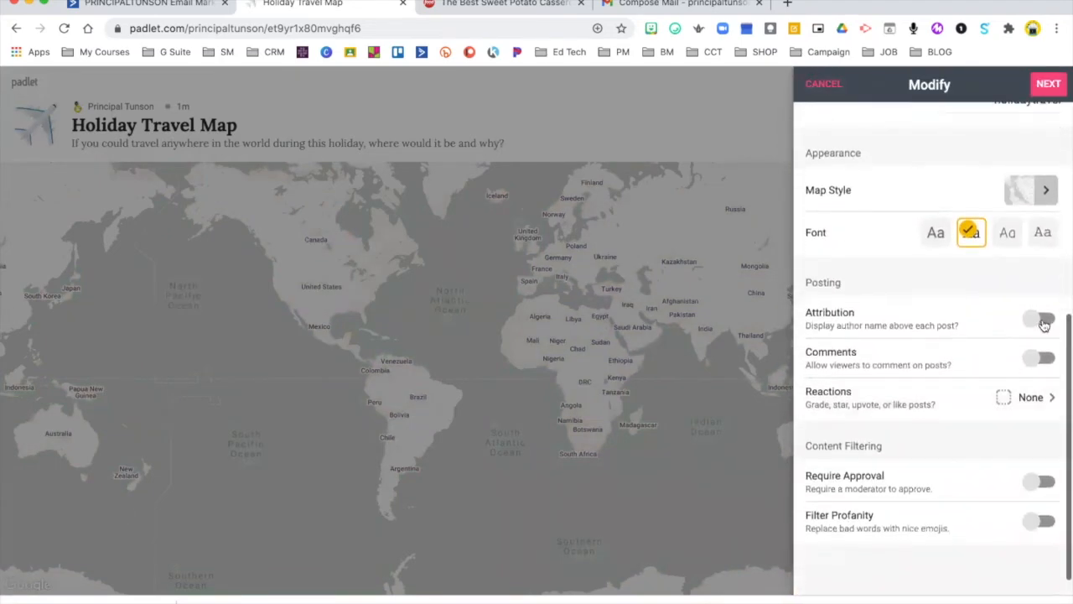
{"action": "left_click", "coordinate": [1037, 320]}
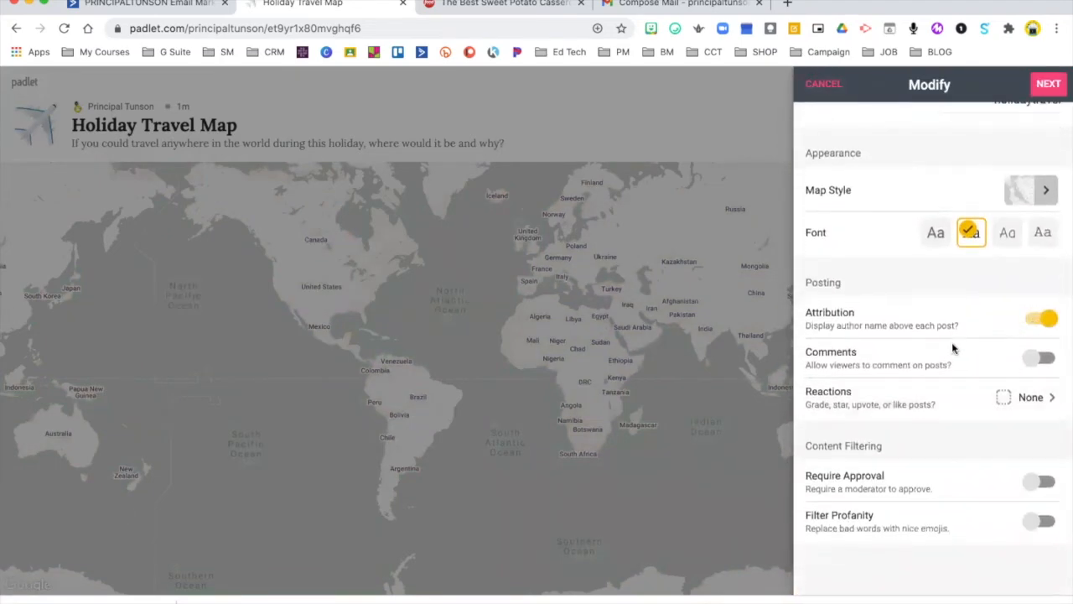
{"action": "left_click", "coordinate": [1034, 357]}
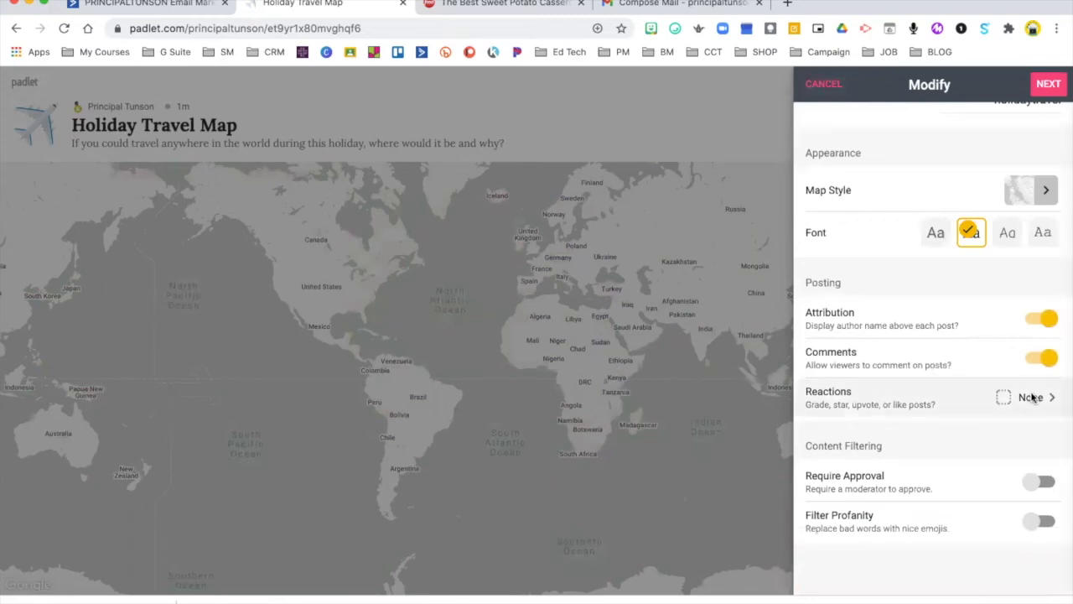
{"action": "left_click", "coordinate": [1034, 399]}
{"action": "left_click", "coordinate": [1051, 178]}
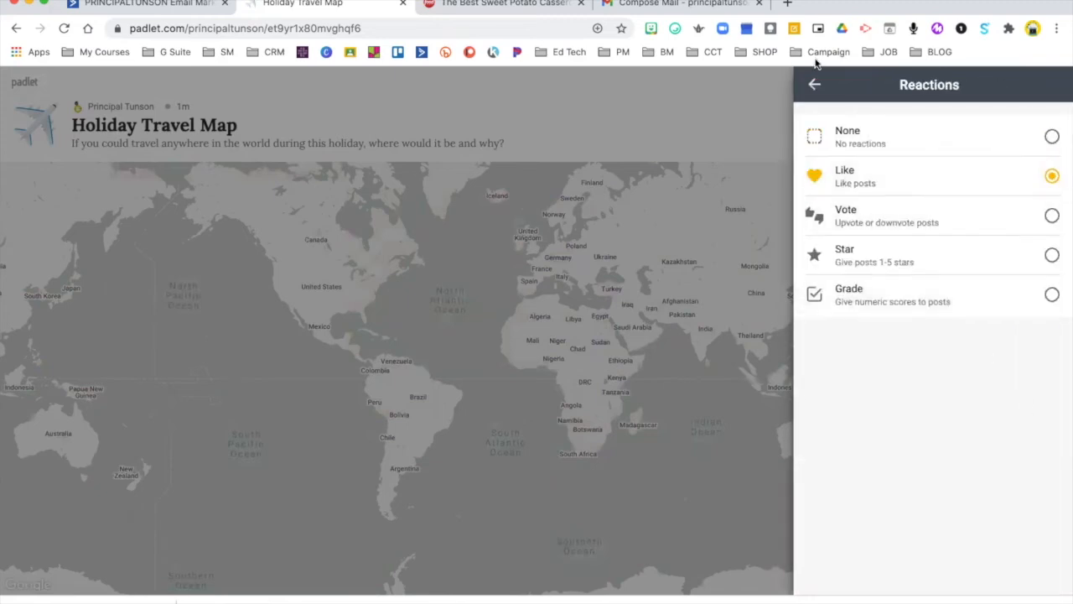
{"action": "left_click", "coordinate": [815, 85]}
{"action": "left_click", "coordinate": [1033, 481]}
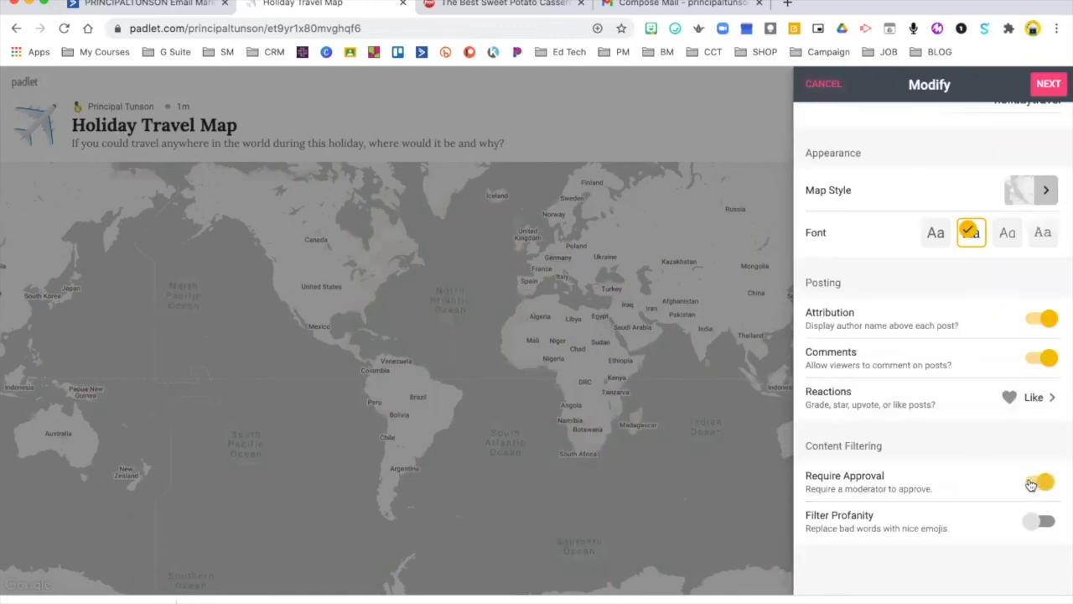
{"action": "left_click", "coordinate": [1050, 84]}
{"action": "left_click", "coordinate": [949, 276]}
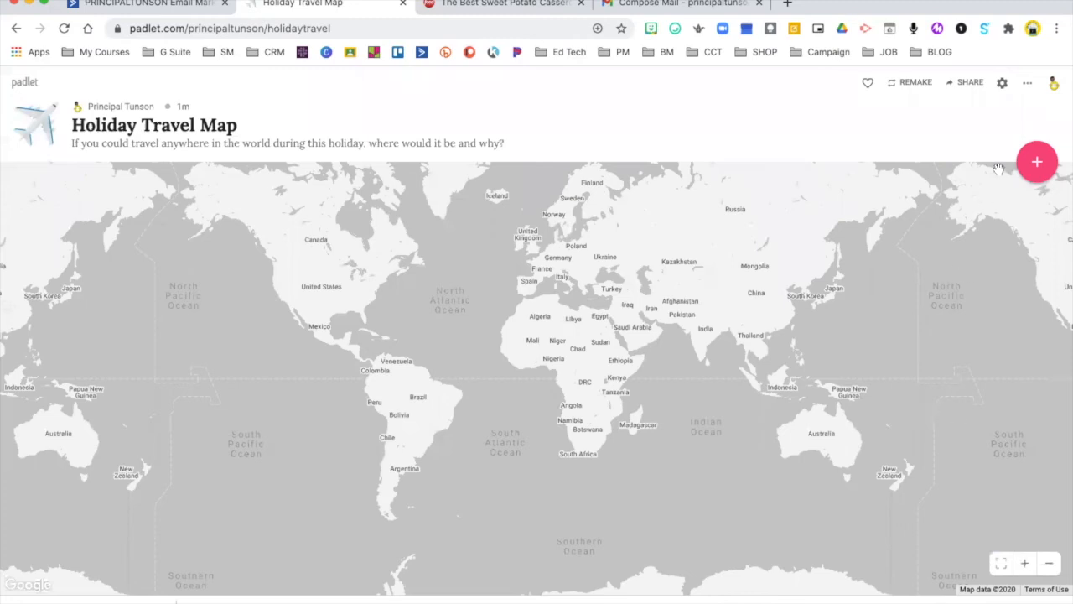
Publish a Maui, Hawaii, USA post about learning to surf, with a sunset beach photo.
{"action": "left_click", "coordinate": [1040, 164]}
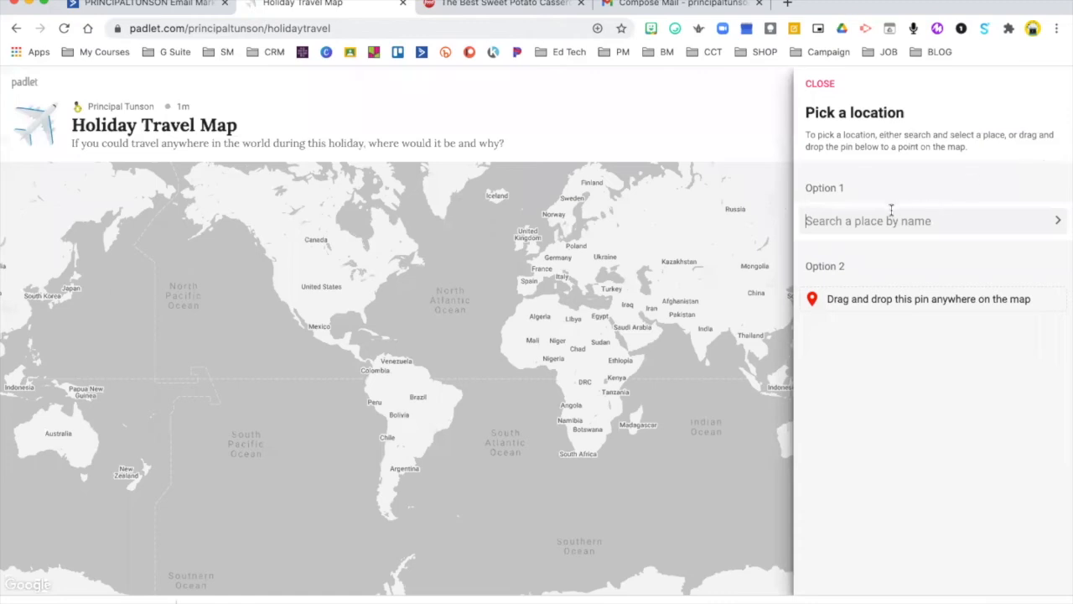
{"action": "type", "text": "maui"}
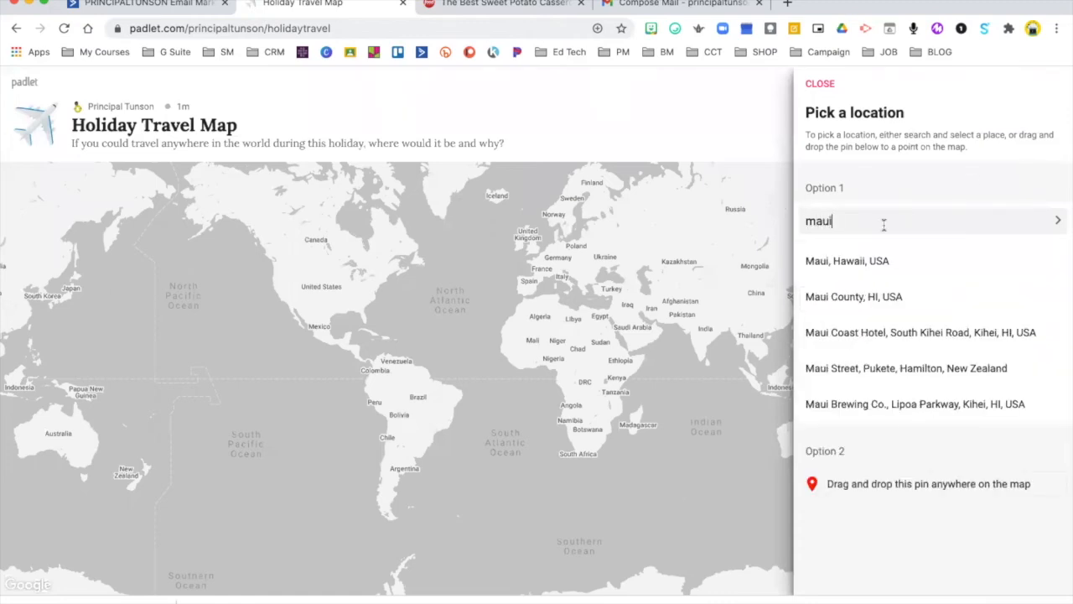
{"action": "left_click", "coordinate": [878, 261]}
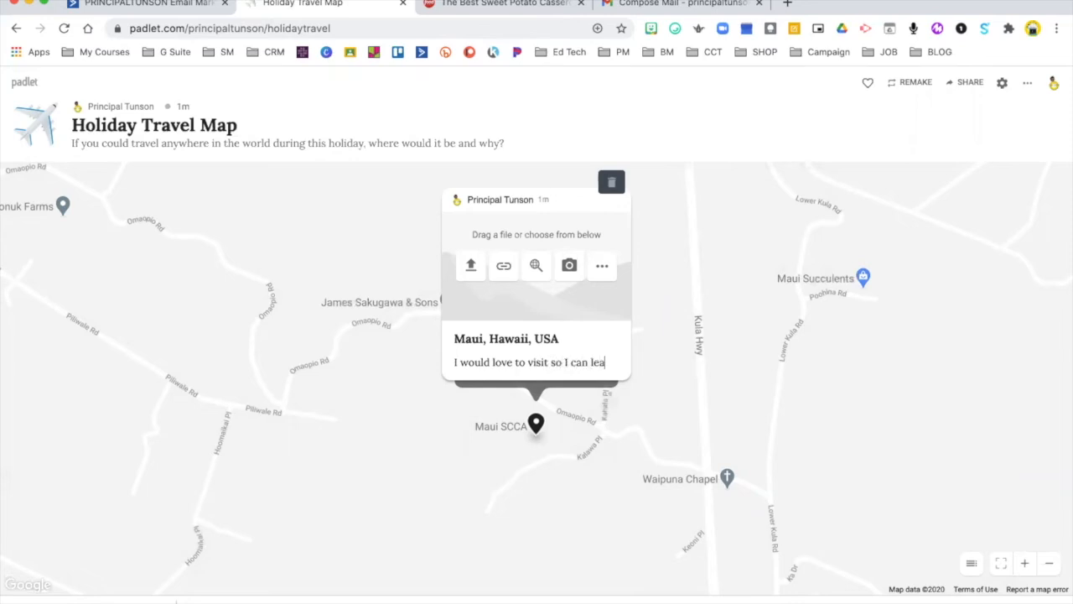
{"action": "type", "text": "to surf."}
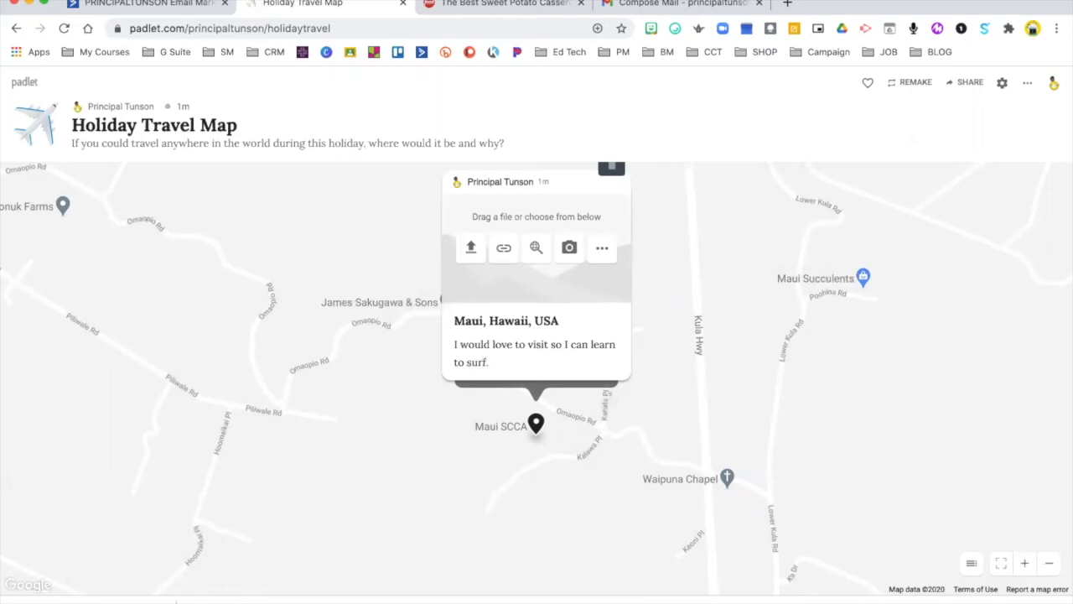
{"action": "left_click", "coordinate": [536, 248]}
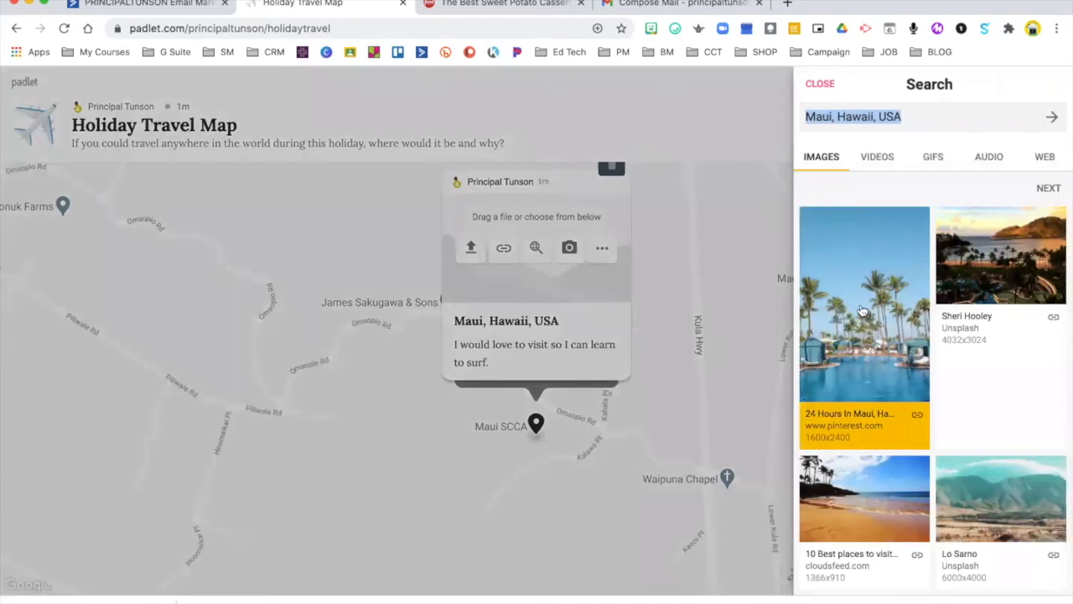
{"action": "left_click", "coordinate": [1013, 260]}
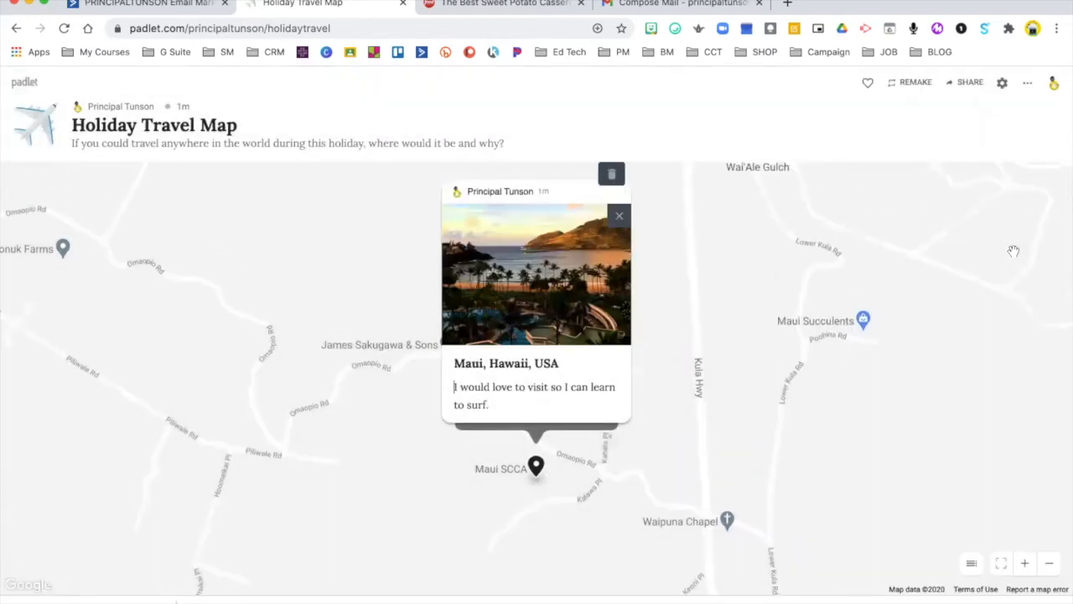
{"action": "left_click", "coordinate": [666, 355]}
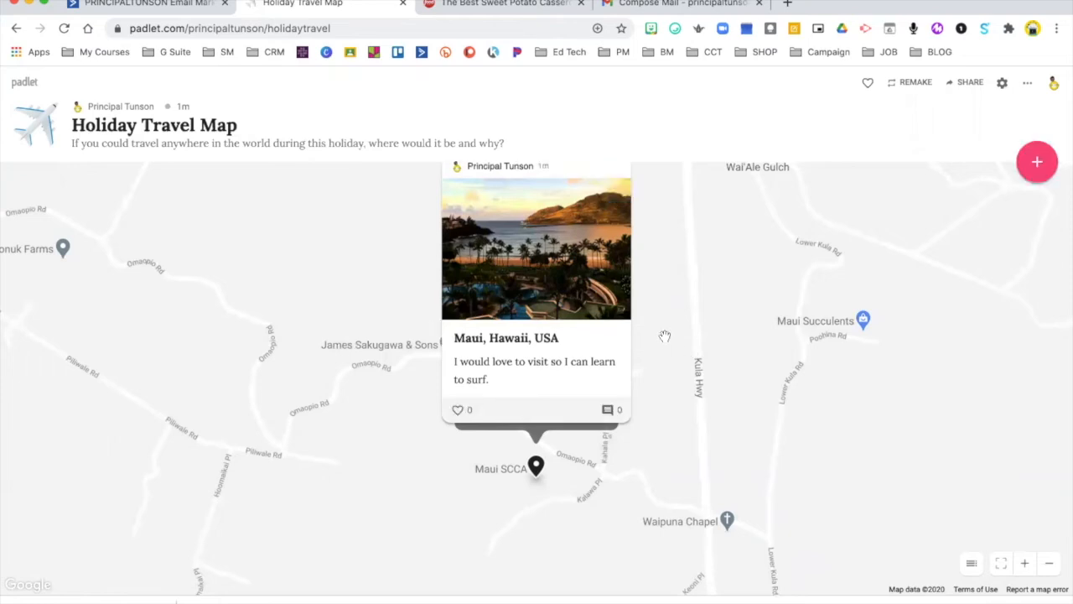
Pin a new post at New Orleans, LA, USA about visiting grandparents and eating Cajun food.
{"action": "left_click", "coordinate": [1038, 163]}
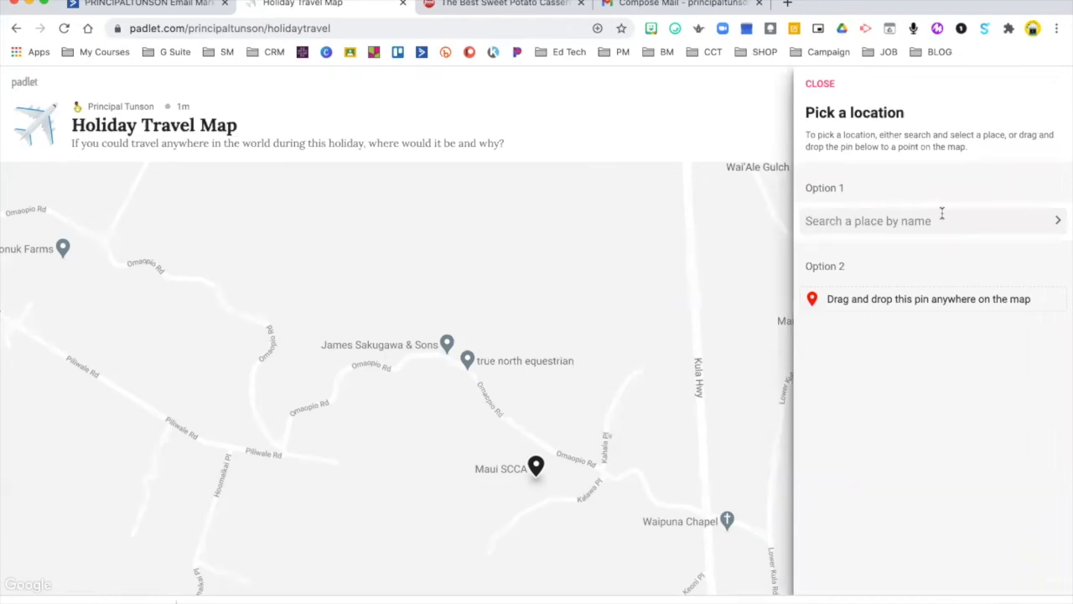
{"action": "left_click", "coordinate": [942, 220]}
{"action": "type", "text": "New Orlea"}
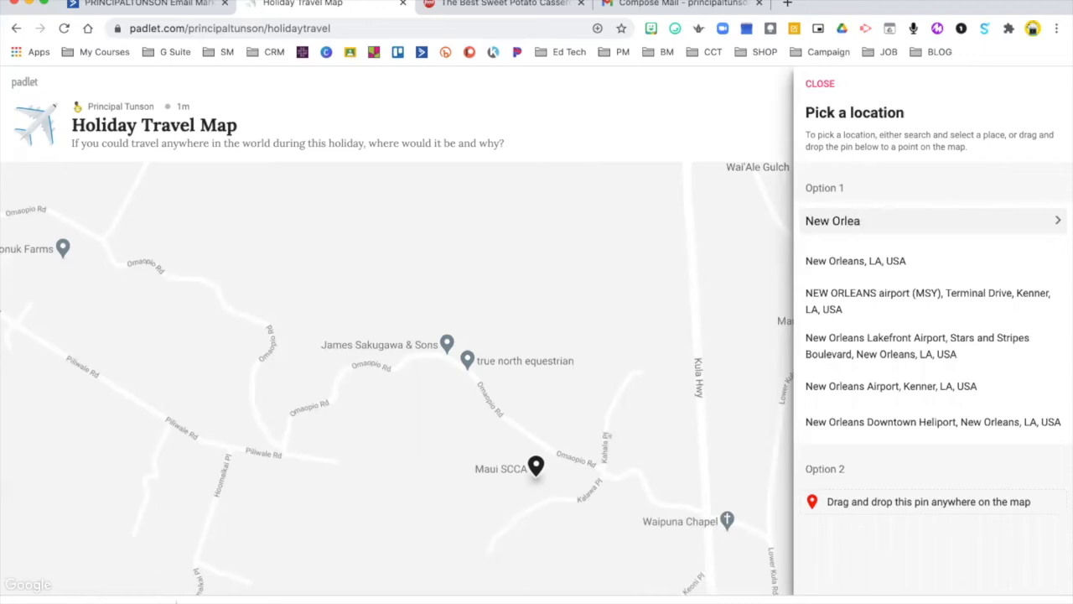
{"action": "left_click", "coordinate": [930, 257]}
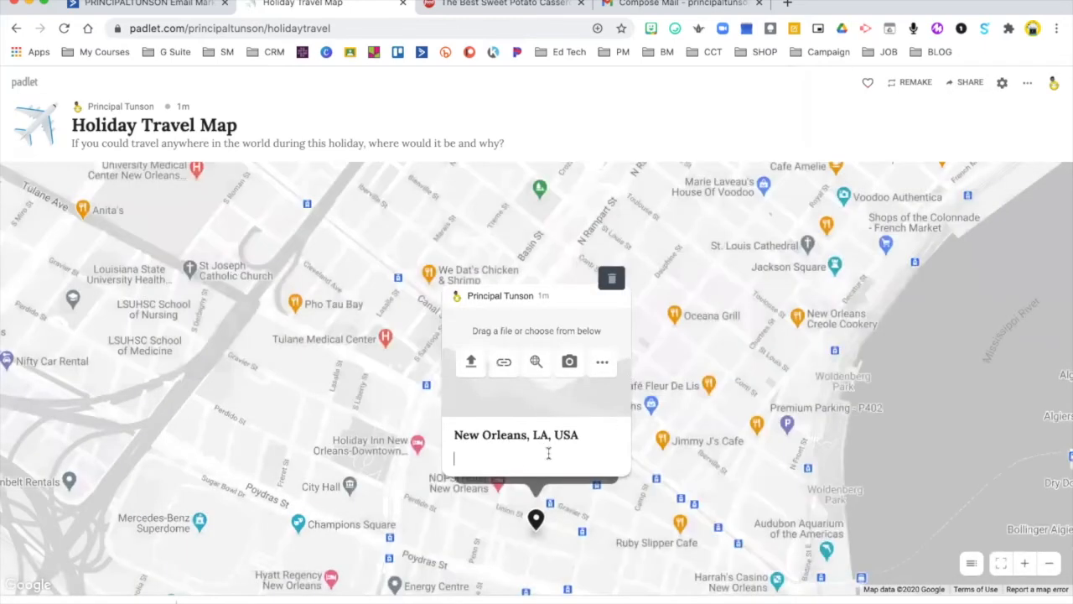
{"action": "type", "text": "I would visit my grandparents and eat Cajun food."}
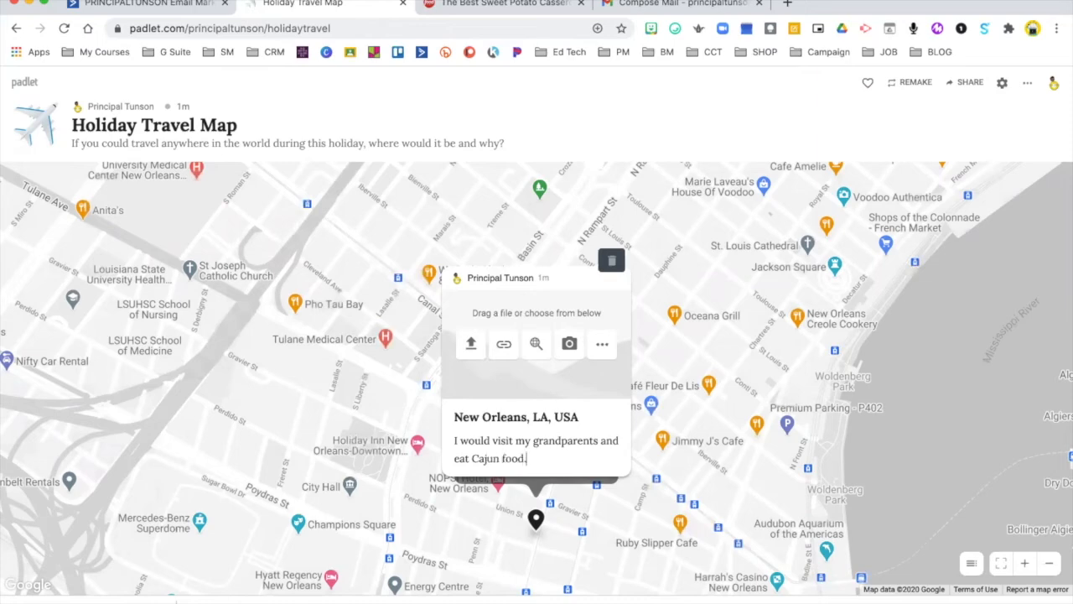
Illustrate the New Orleans post with a crawfish photo from a 'cajun food' image search.
{"action": "left_click", "coordinate": [539, 347]}
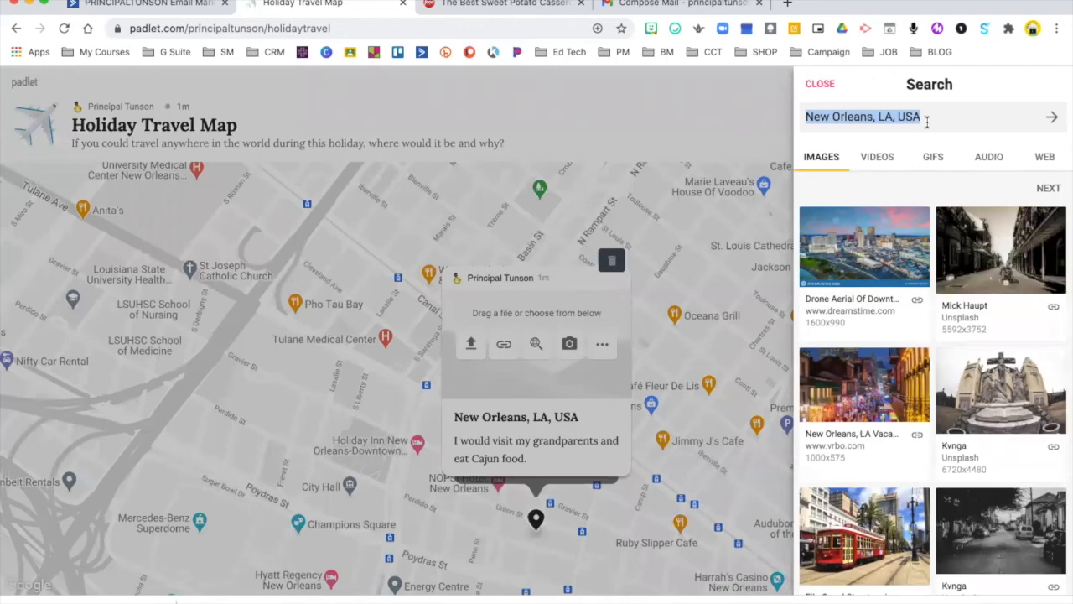
{"action": "type", "text": "cajun food"}
{"action": "key", "text": "Return"}
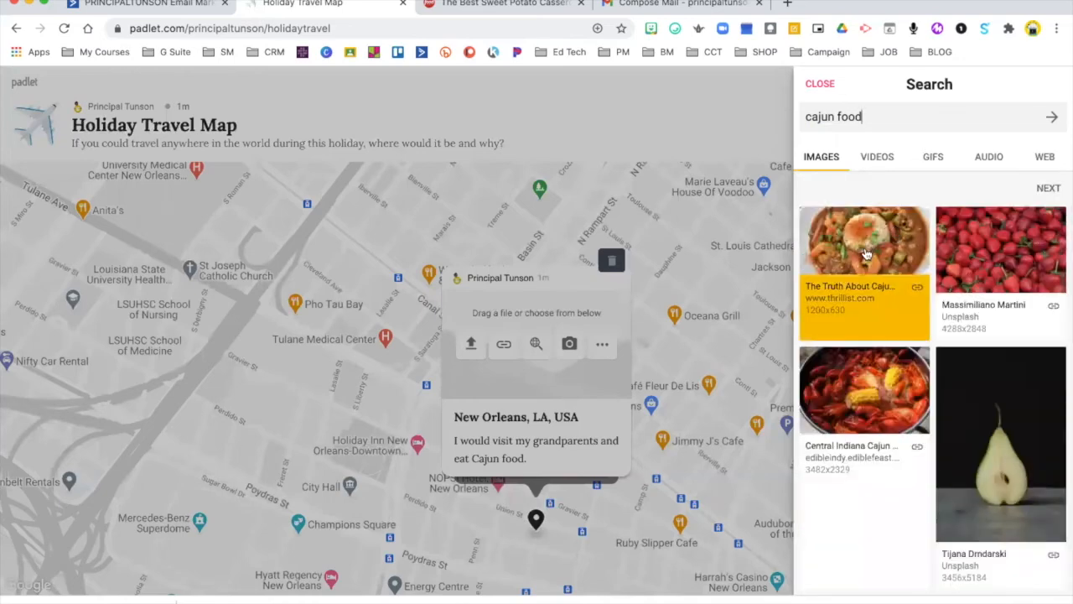
{"action": "left_click", "coordinate": [870, 376]}
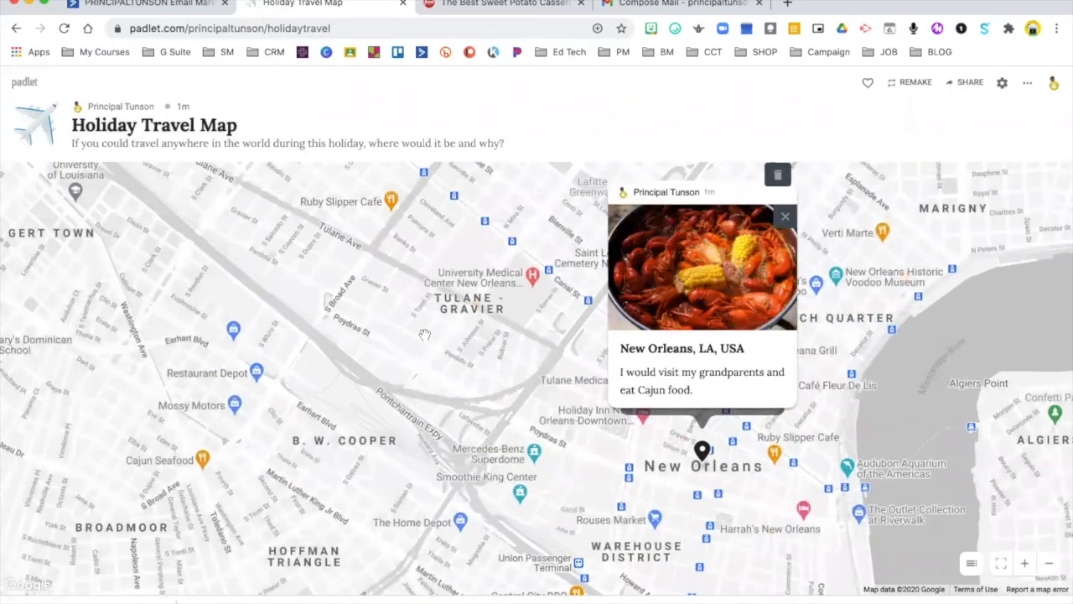
{"action": "scroll", "coordinate": [431, 339], "scroll_direction": "up", "scroll_amount": 2}
{"action": "scroll", "coordinate": [436, 336], "scroll_direction": "down", "scroll_amount": 5}
{"action": "scroll", "coordinate": [420, 340], "scroll_direction": "down", "scroll_amount": 3}
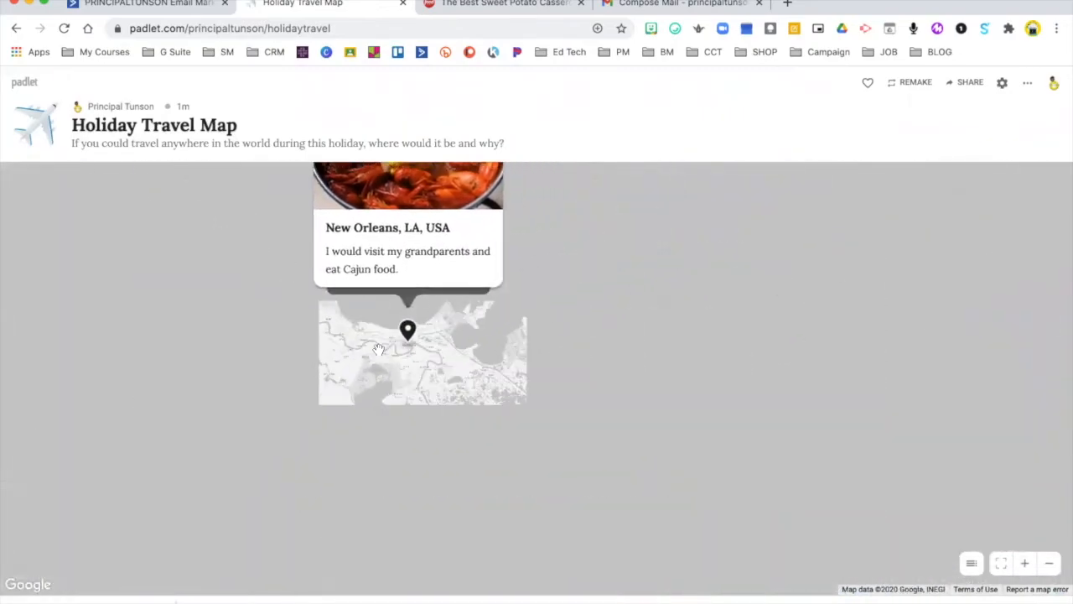
{"action": "scroll", "coordinate": [381, 355], "scroll_direction": "down", "scroll_amount": 4}
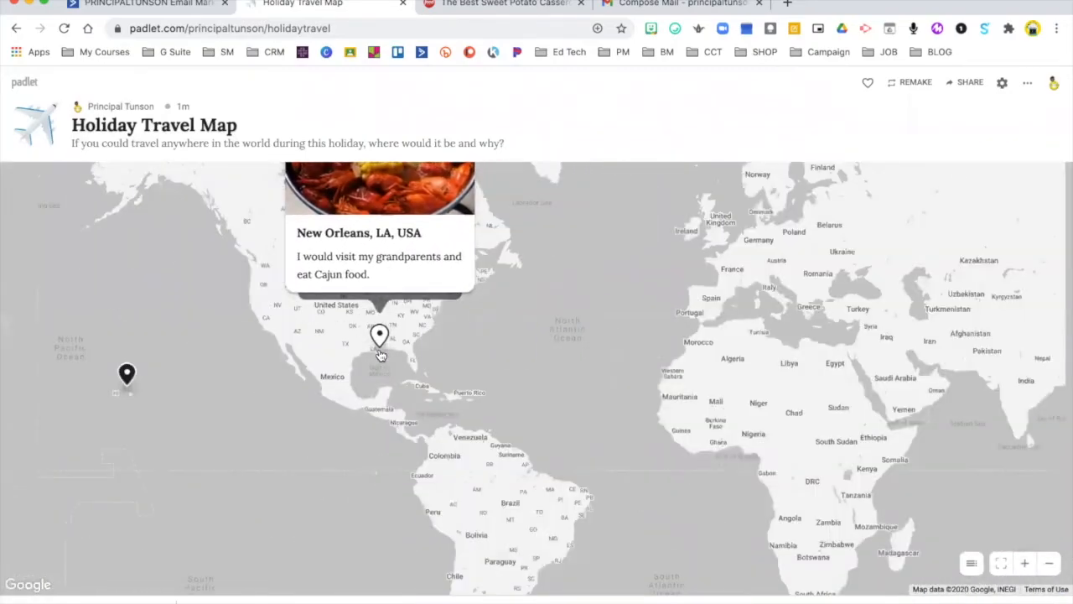
{"action": "scroll", "coordinate": [382, 355], "scroll_direction": "down", "scroll_amount": 2}
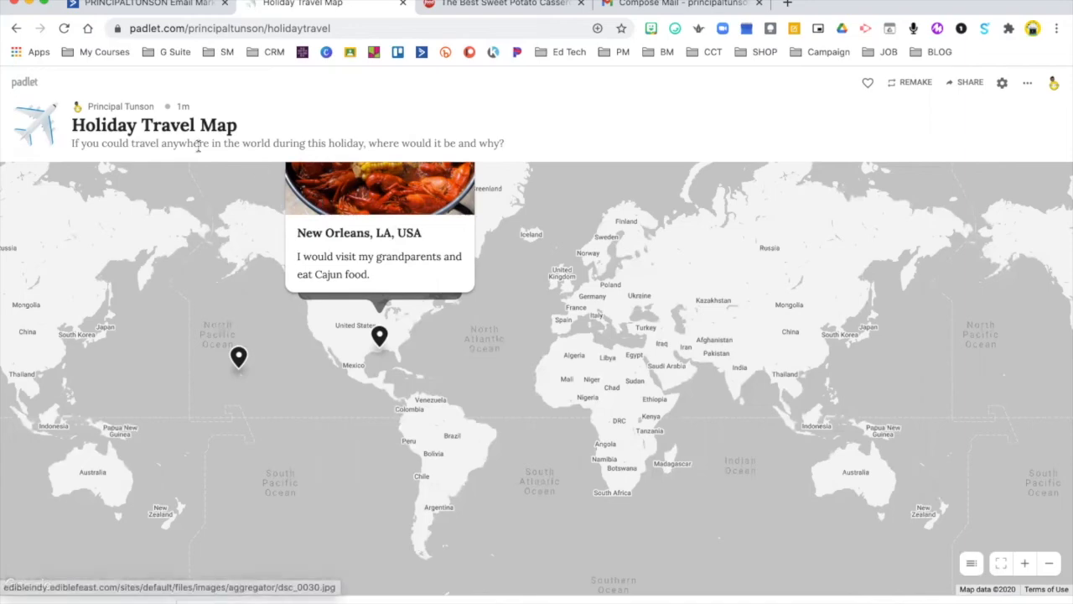
From the dashboard, make a new blank padlet using the Timeline format.
{"action": "left_click", "coordinate": [25, 84]}
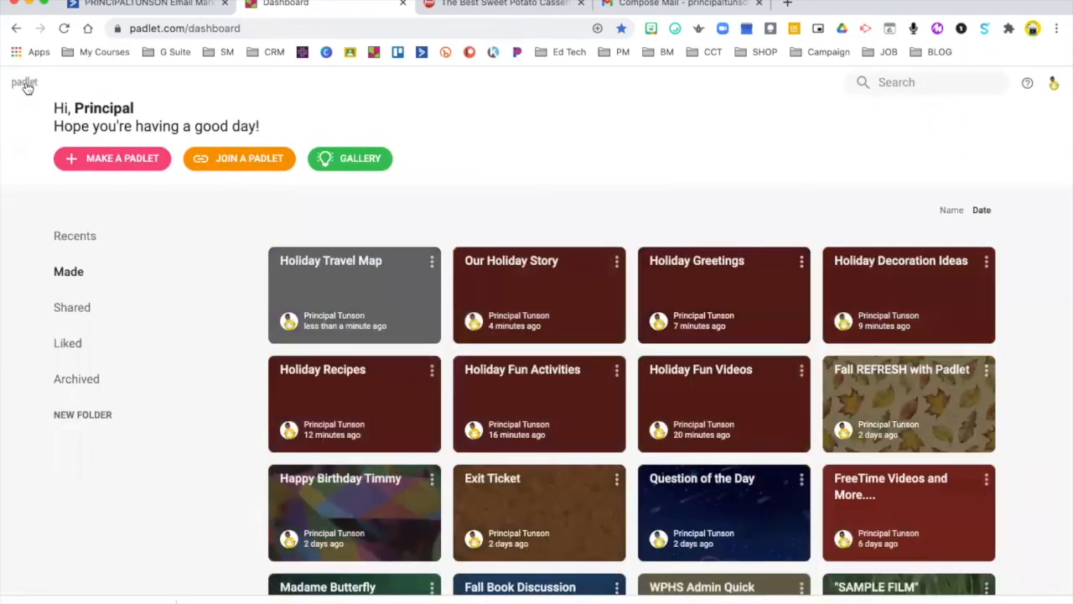
{"action": "left_click", "coordinate": [124, 164]}
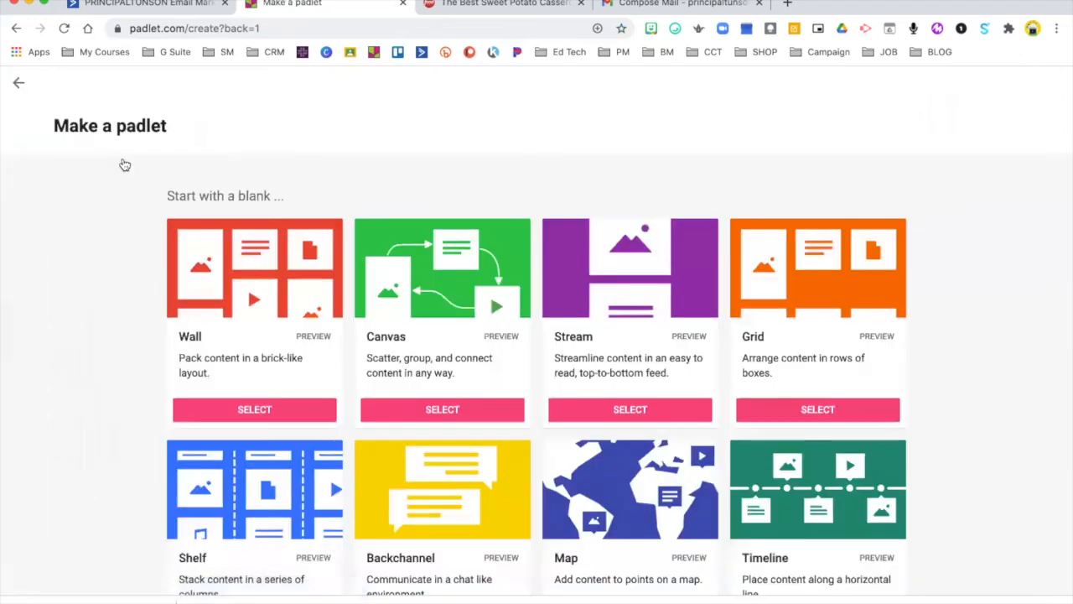
{"action": "scroll", "coordinate": [718, 394], "scroll_direction": "down", "scroll_amount": 3}
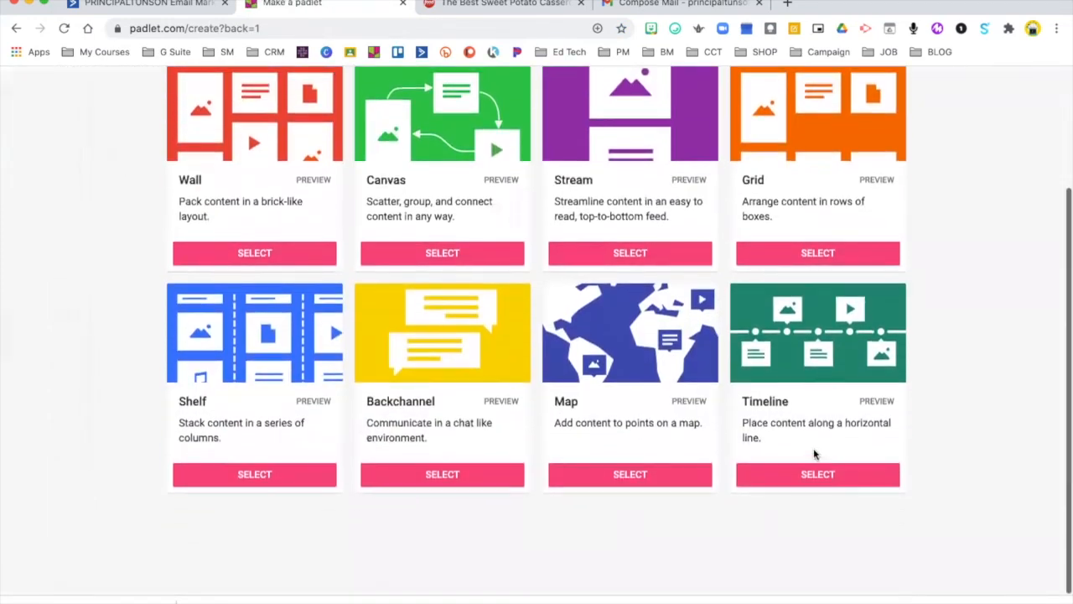
{"action": "left_click", "coordinate": [815, 478]}
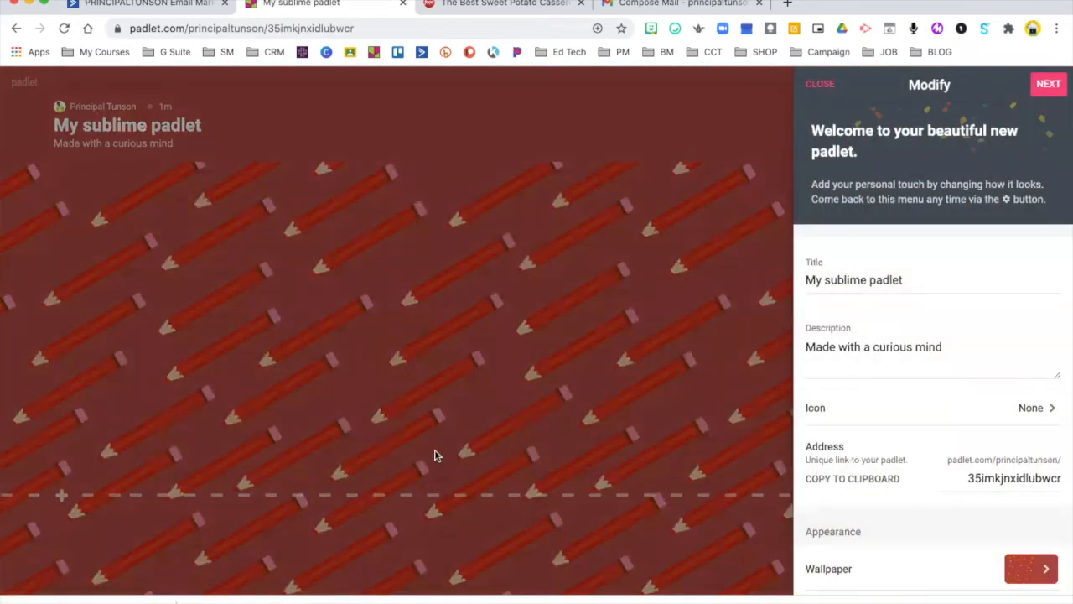
Retitle the padlet 'Our Holiday Padlet Hub'.
{"action": "left_click_drag", "start_coordinate": [933, 279], "coordinate": [783, 281]}
{"action": "type", "text": "Our "}
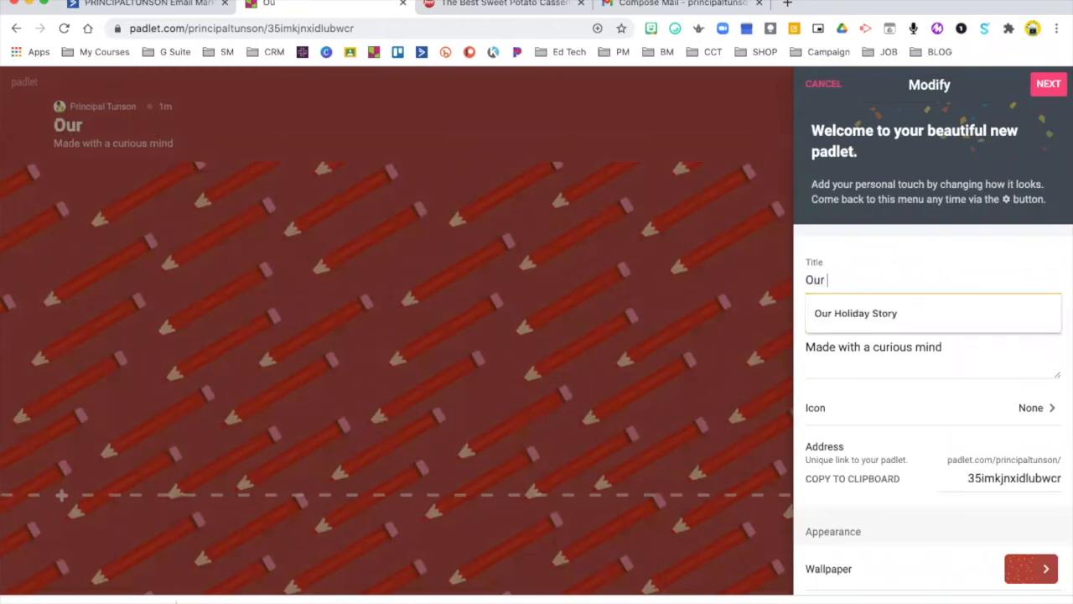
{"action": "type", "text": "Holiday Padlet Hub"}
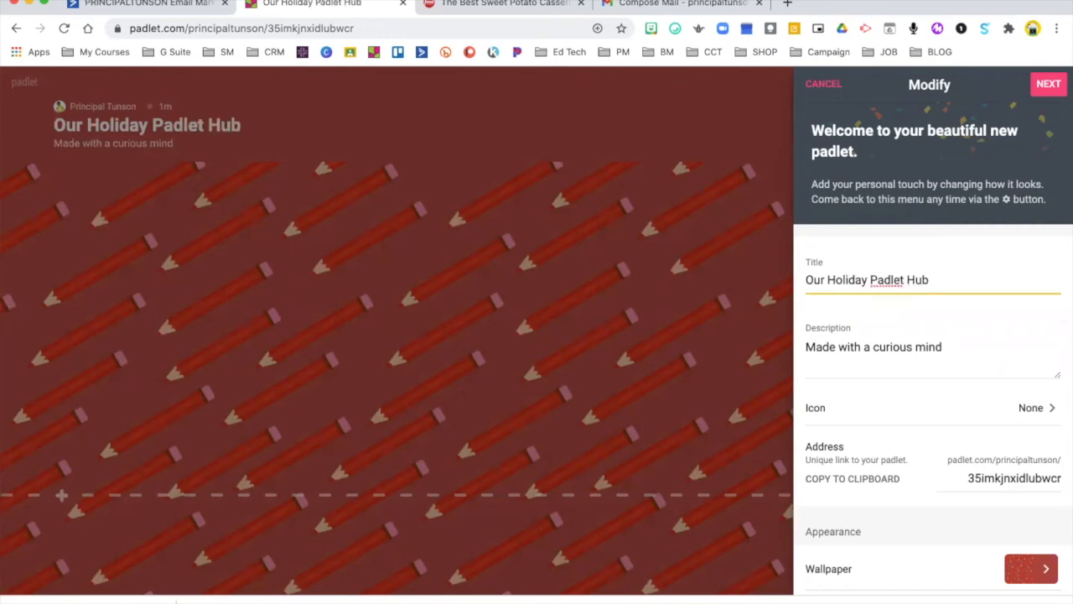
{"action": "key", "text": "Tab"}
Set the description to 'Click on any of the activities below and contribute to your Holiday Hub'.
{"action": "left_click_drag", "start_coordinate": [958, 351], "coordinate": [798, 350]}
{"action": "type", "text": "Click on any of "}
{"action": "type", "text": "t"}
{"action": "key", "text": "BackSpace"}
{"action": "type", "text": "y of the activities below and contri"}
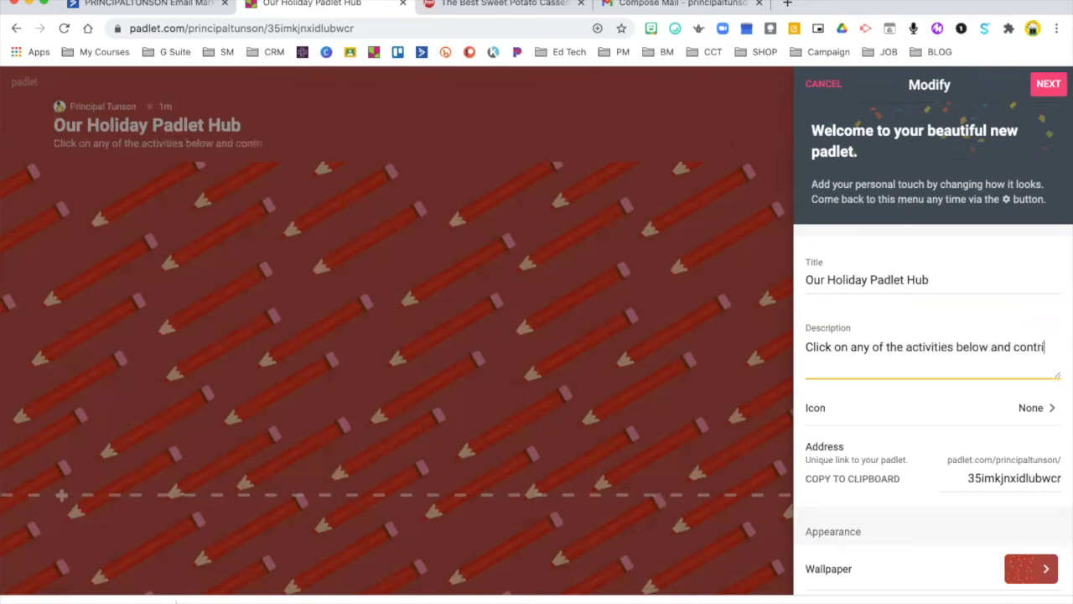
{"action": "type", "text": "nute to"}
{"action": "key", "text": "BackSpace"}
{"action": "key", "text": "BackSpace"}
{"action": "key", "text": "BackSpace"}
{"action": "key", "text": "BackSpace"}
{"action": "type", "text": "but"}
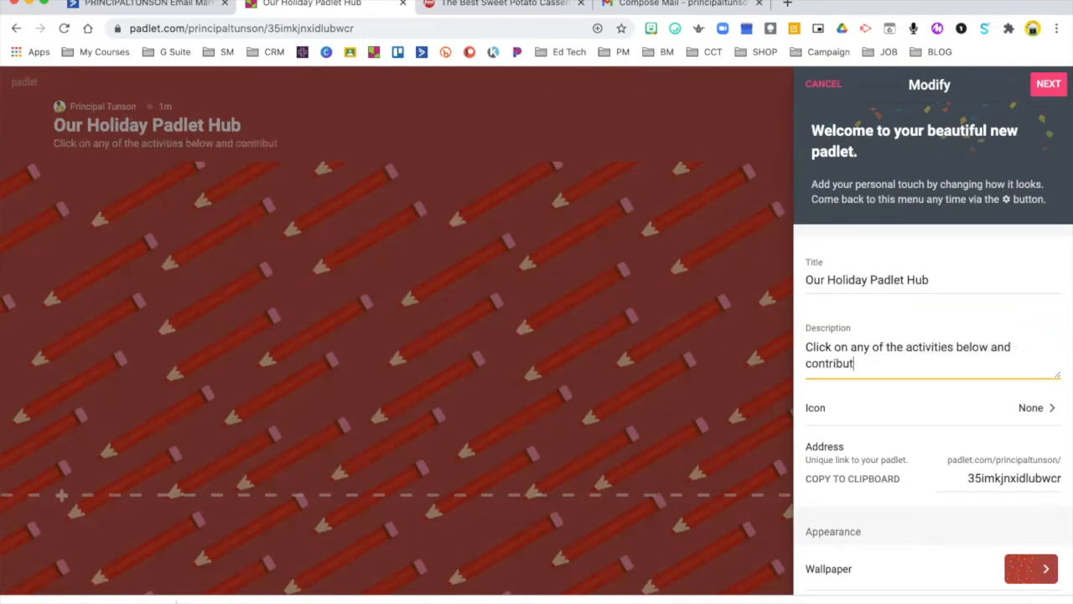
{"action": "type", "text": "e to yur Holiday Hub."}
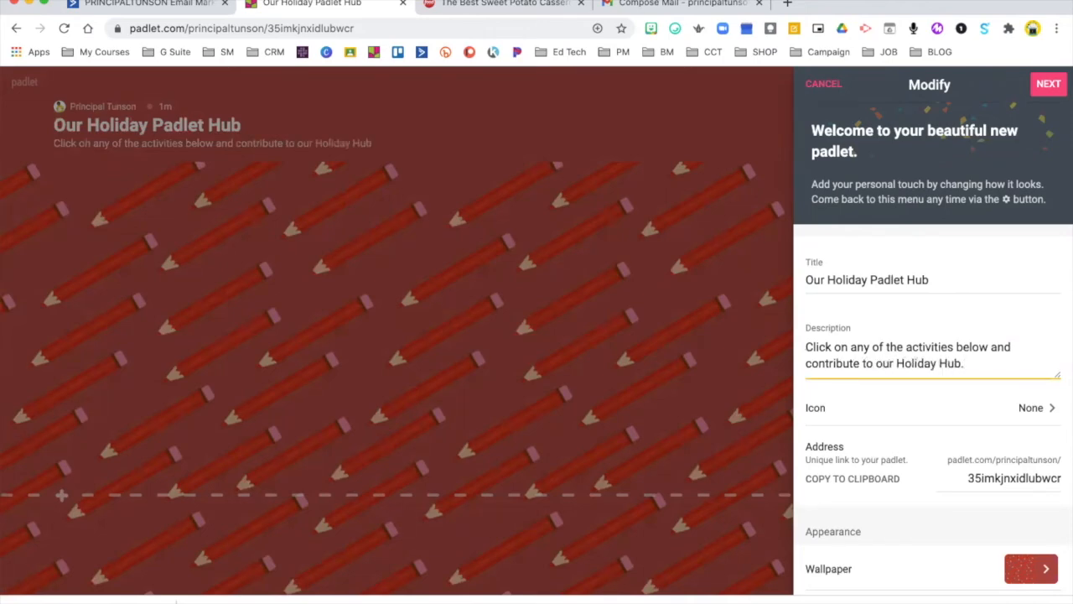
Choose the snowman emoji as the padlet icon.
{"action": "left_click", "coordinate": [1018, 407]}
{"action": "left_click", "coordinate": [849, 208]}
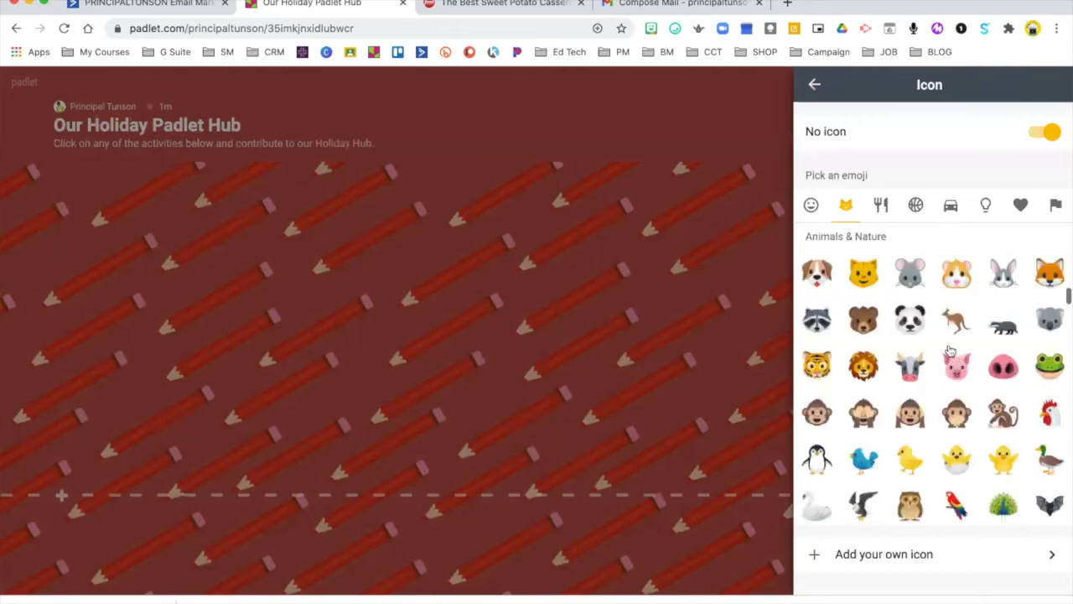
{"action": "scroll", "coordinate": [950, 350], "scroll_direction": "down", "scroll_amount": 6}
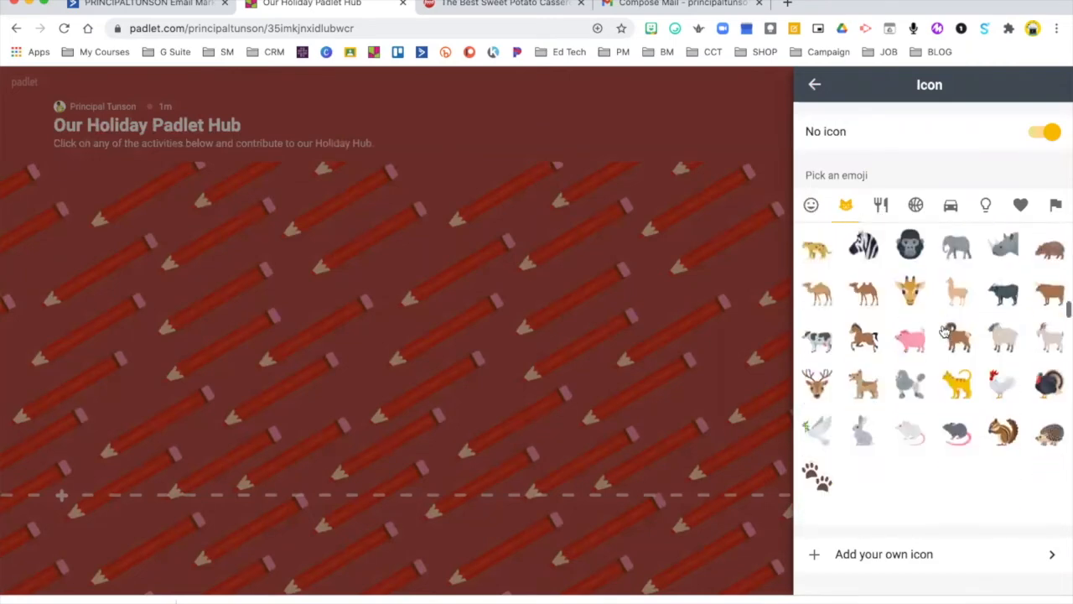
{"action": "scroll", "coordinate": [944, 331], "scroll_direction": "down", "scroll_amount": 10}
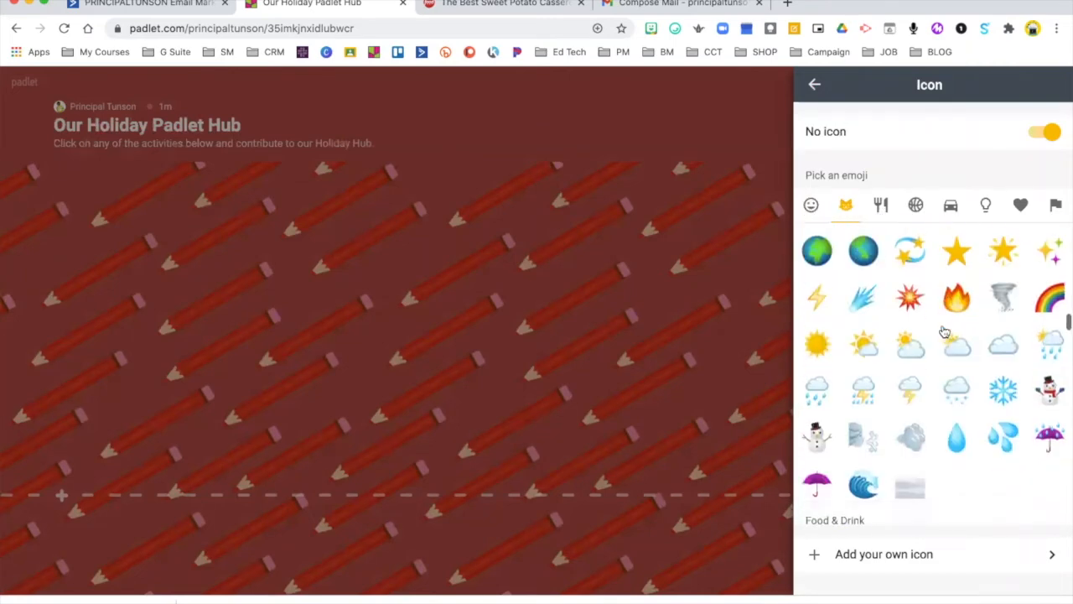
{"action": "left_click", "coordinate": [1046, 353]}
Change the padlet address to 'holidayhub'.
{"action": "left_click", "coordinate": [820, 89]}
{"action": "scroll", "coordinate": [936, 333], "scroll_direction": "down", "scroll_amount": 3}
{"action": "double_click", "coordinate": [1059, 388]}
{"action": "type", "text": "holiday"}
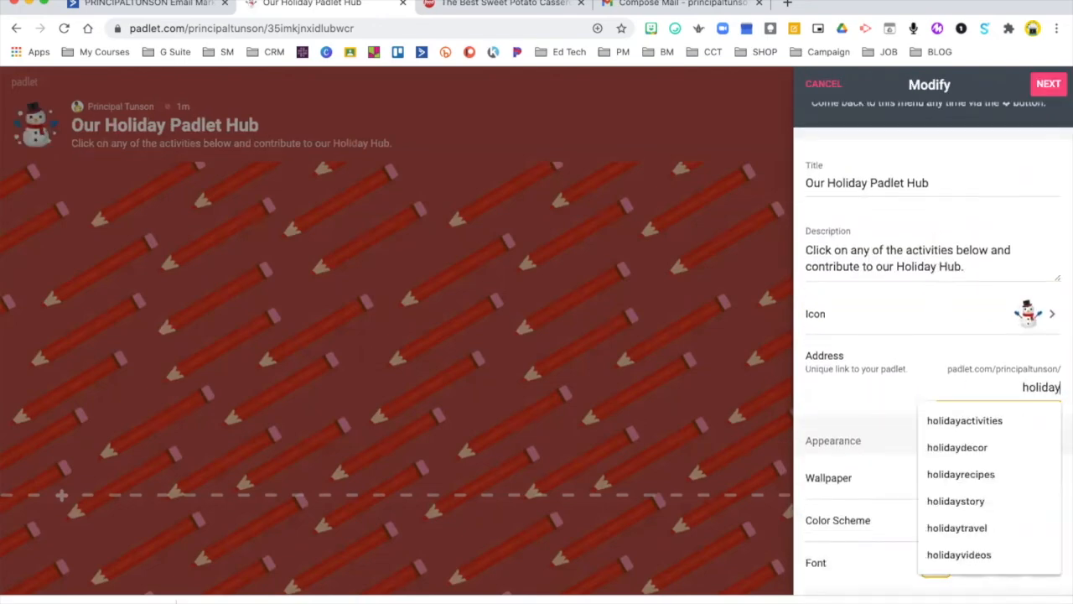
{"action": "type", "text": "hub"}
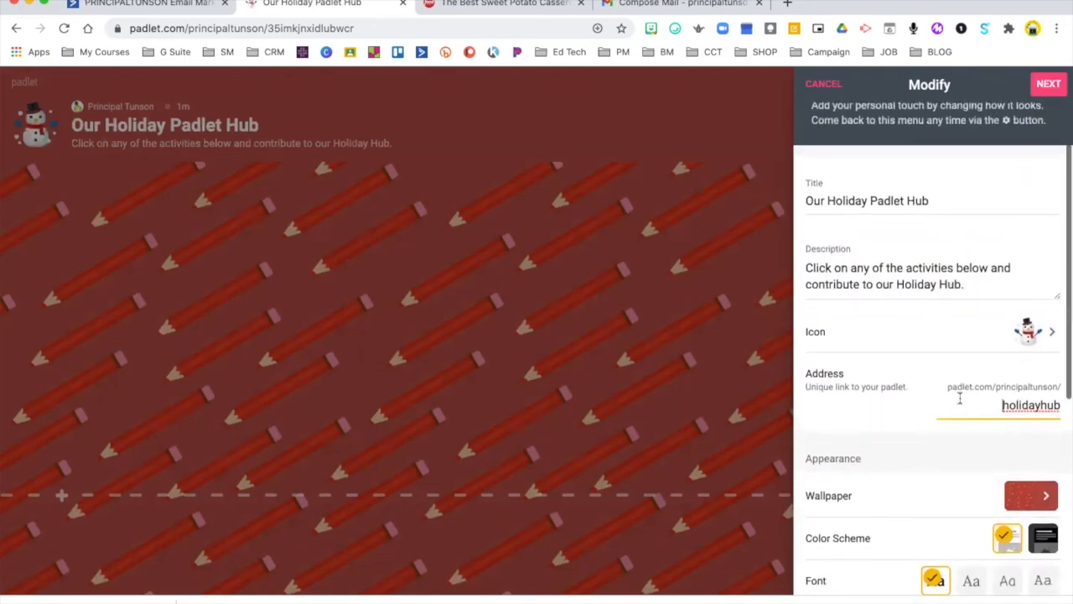
{"action": "scroll", "coordinate": [994, 419], "scroll_direction": "down", "scroll_amount": 1}
Set the Merry Christmas-ornament picture as the padlet wallpaper.
{"action": "left_click", "coordinate": [1040, 408]}
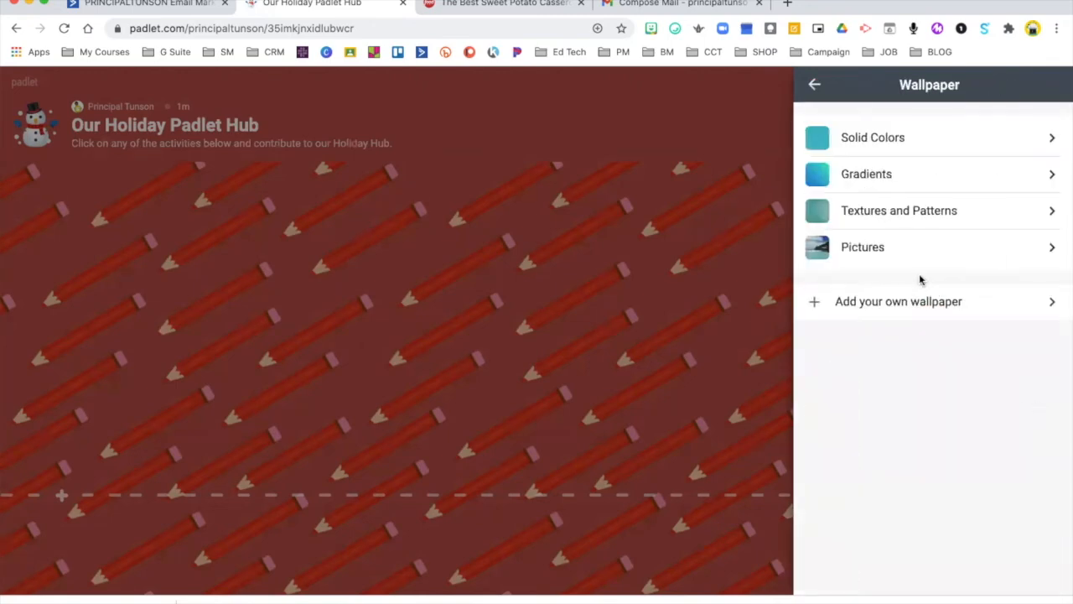
{"action": "left_click", "coordinate": [907, 213]}
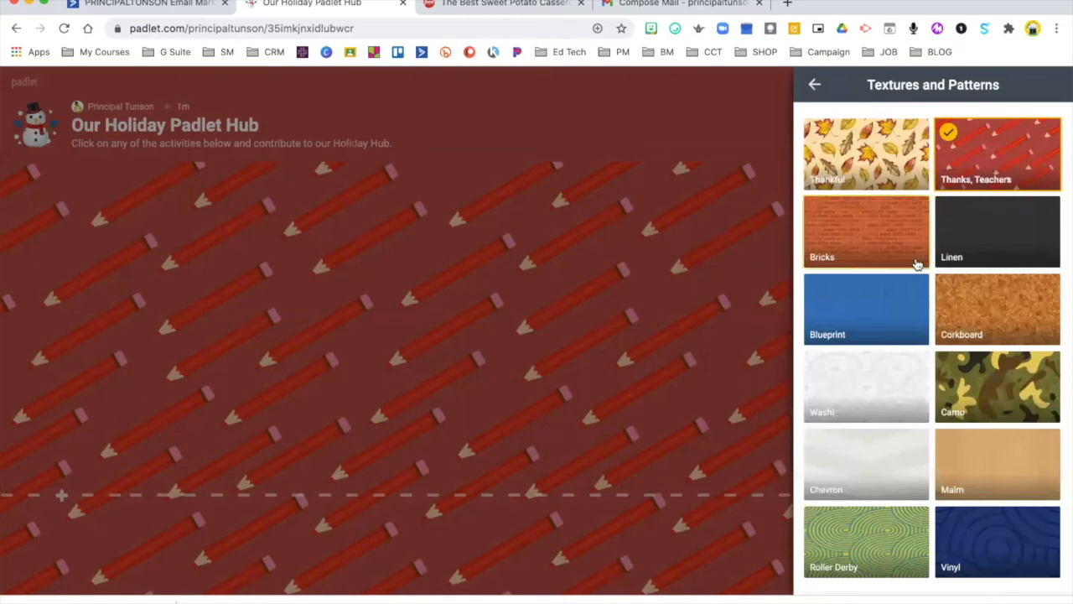
{"action": "scroll", "coordinate": [916, 265], "scroll_direction": "down", "scroll_amount": 1}
{"action": "scroll", "coordinate": [917, 265], "scroll_direction": "up", "scroll_amount": 1}
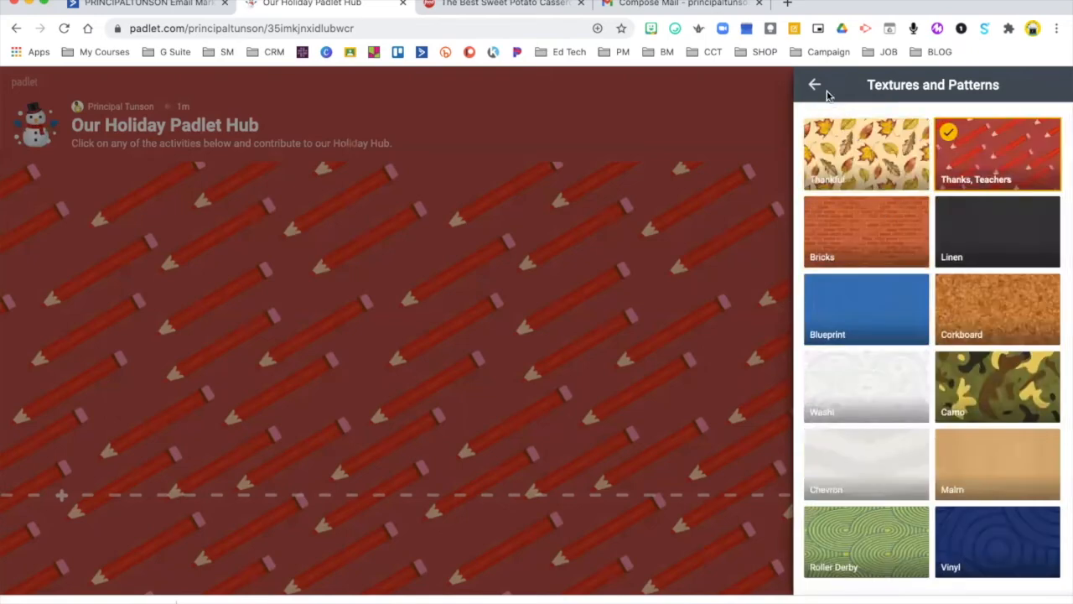
{"action": "left_click", "coordinate": [822, 89]}
{"action": "left_click", "coordinate": [904, 248]}
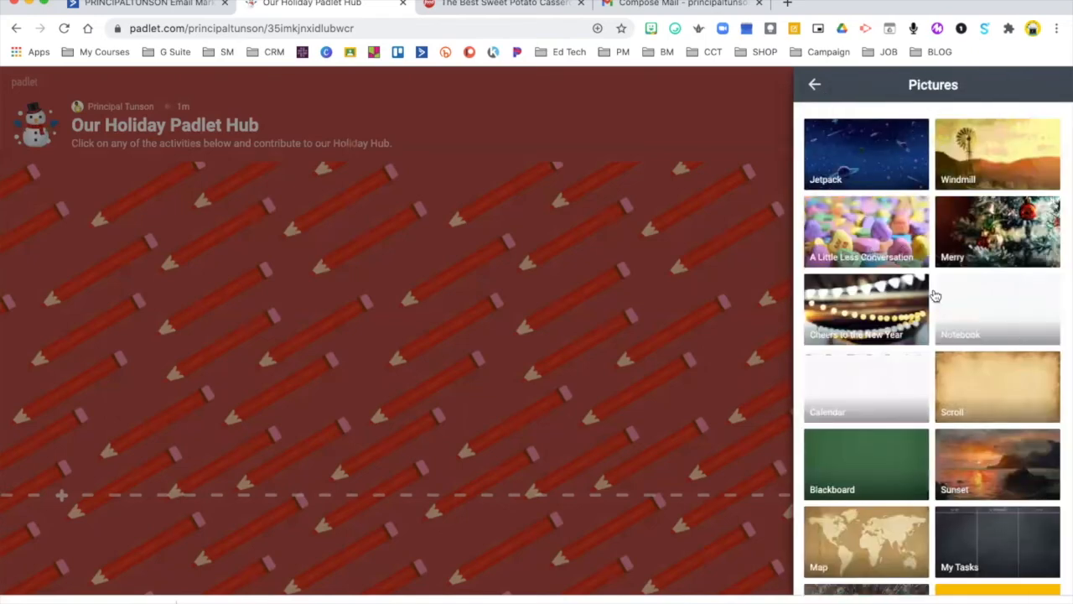
{"action": "left_click", "coordinate": [996, 238]}
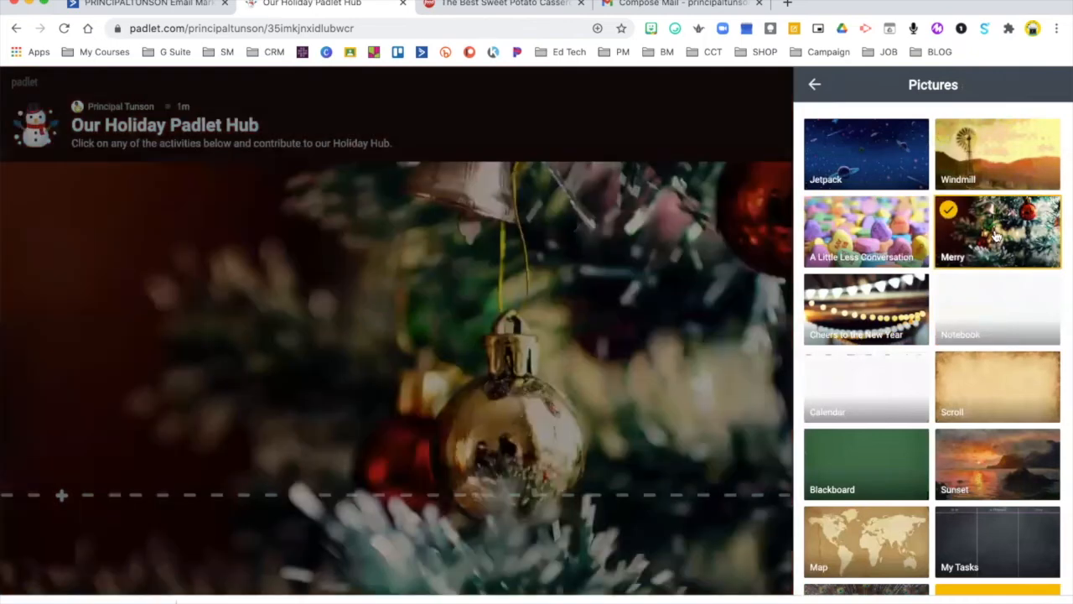
{"action": "left_click", "coordinate": [816, 87]}
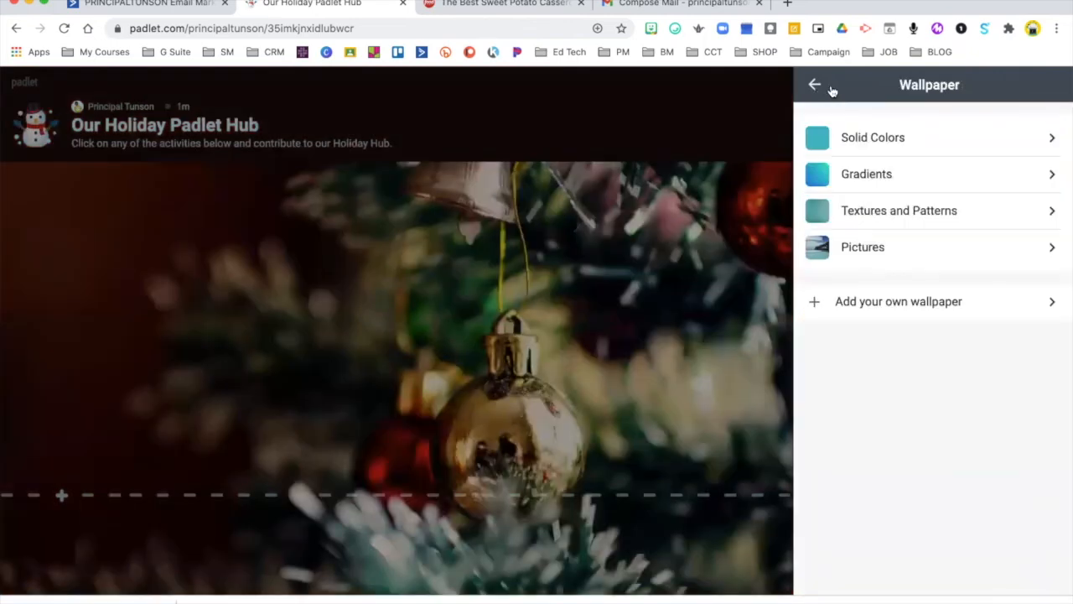
Save the padlet settings and start posting on the timeline.
{"action": "left_click", "coordinate": [816, 85]}
{"action": "scroll", "coordinate": [980, 448], "scroll_direction": "down", "scroll_amount": 5}
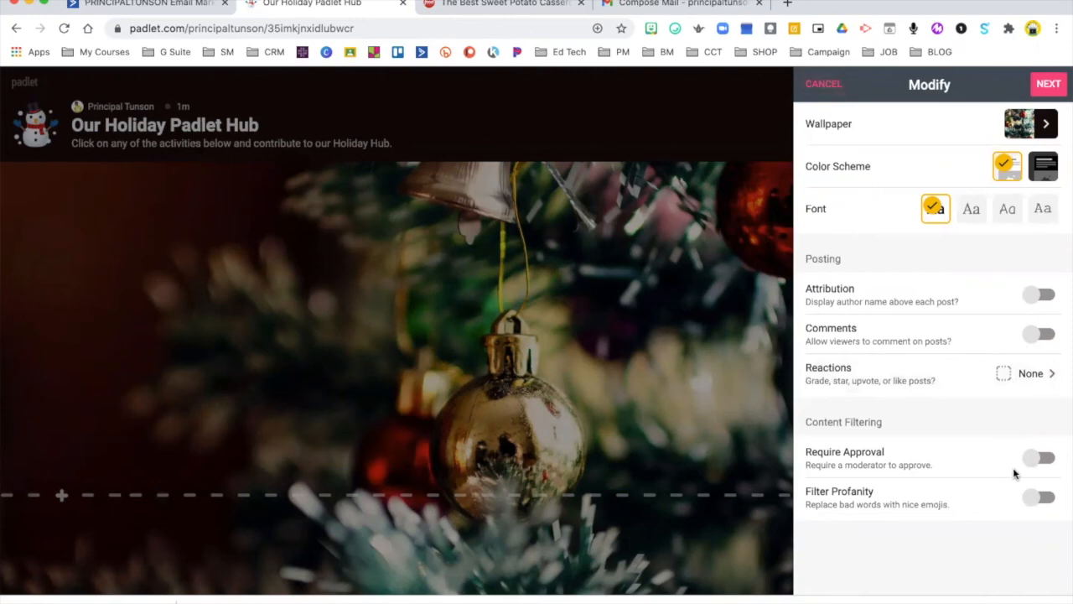
{"action": "left_click", "coordinate": [1049, 85]}
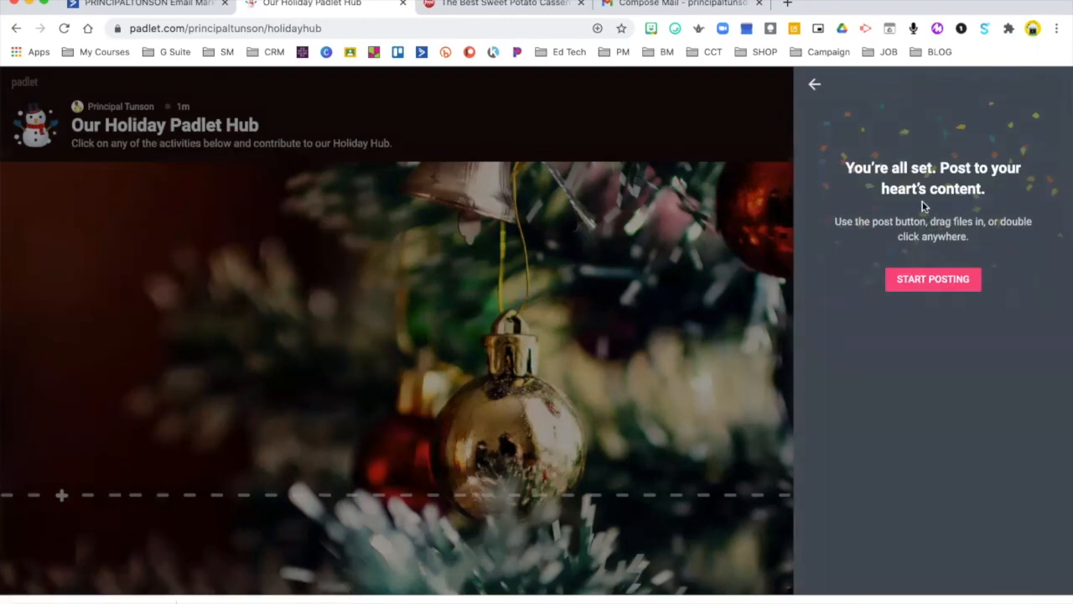
{"action": "left_click", "coordinate": [944, 284]}
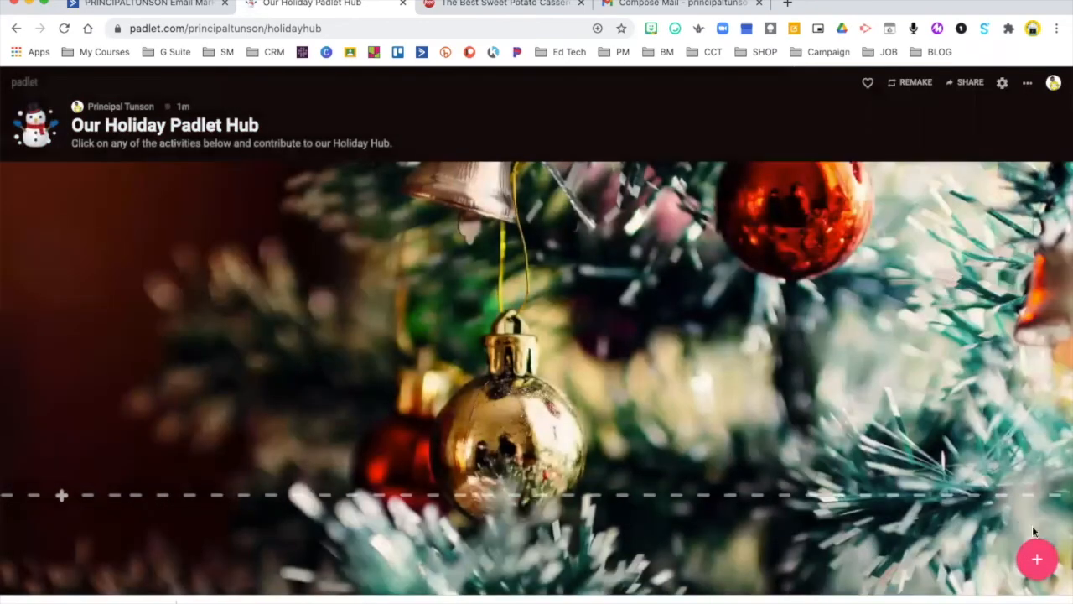
Add Holiday Video and Holiday Activities posts to the timeline.
{"action": "left_click", "coordinate": [1040, 560]}
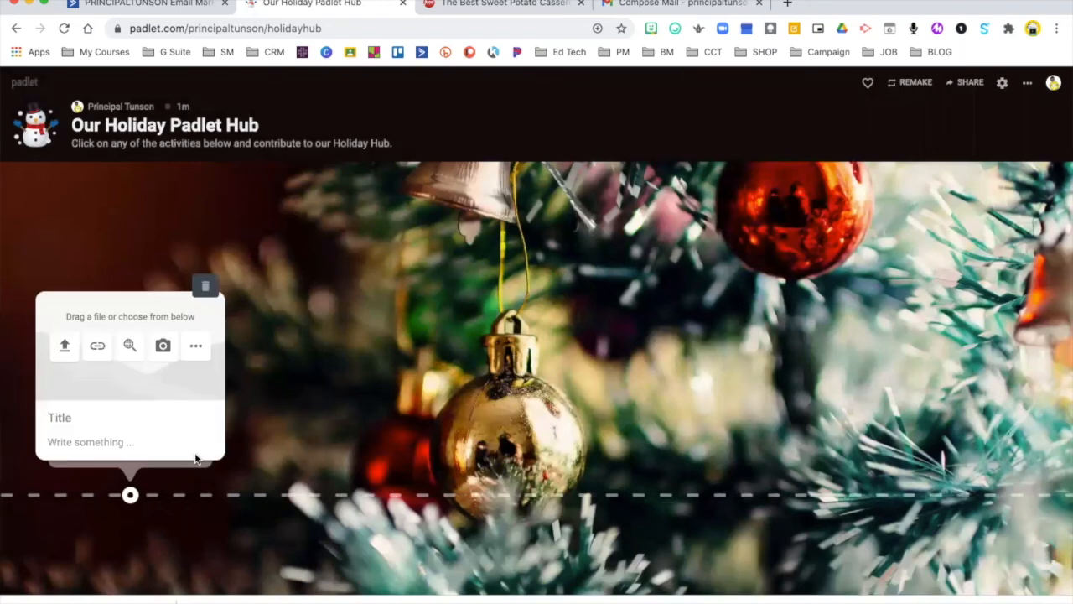
{"action": "type", "text": "Holiday Video"}
{"action": "key", "text": "Tab"}
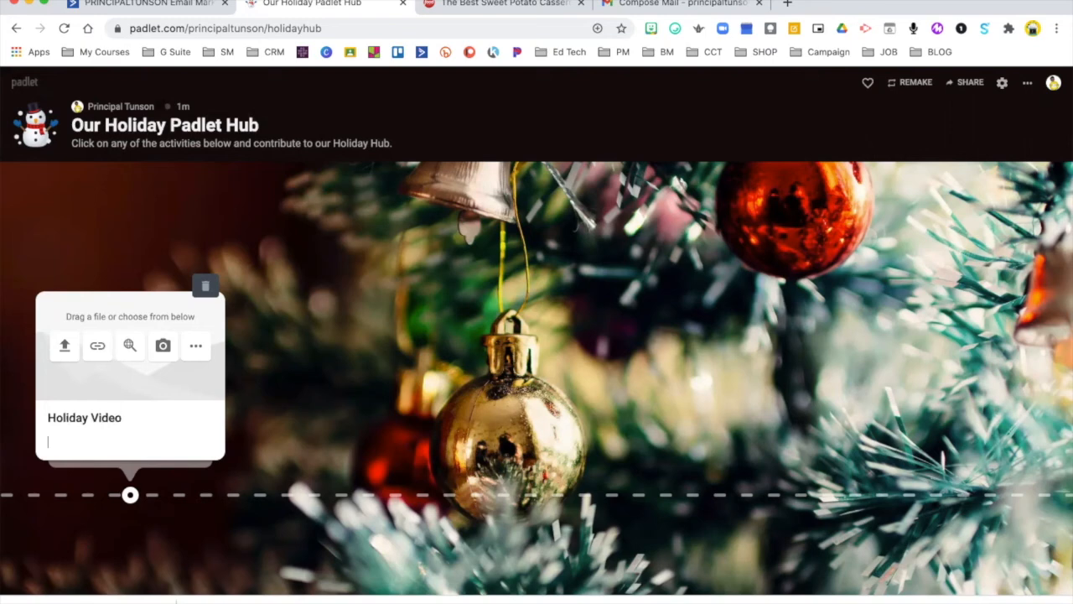
{"action": "left_click", "coordinate": [328, 479]}
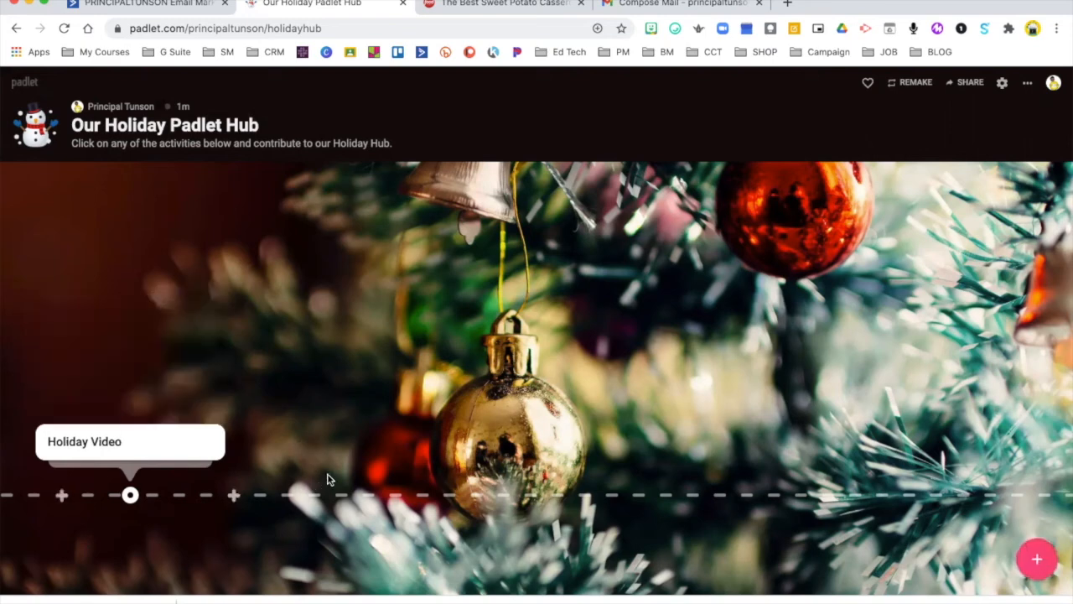
{"action": "left_click", "coordinate": [234, 496]}
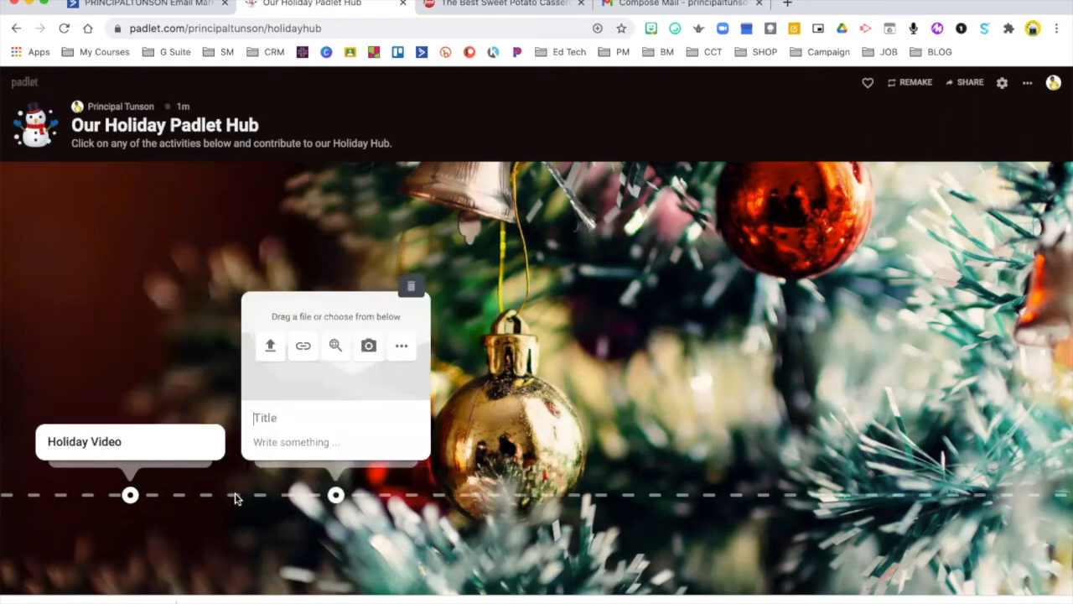
{"action": "type", "text": "Holiday Acto"}
{"action": "key", "text": "BackSpace"}
{"action": "type", "text": "ivities"}
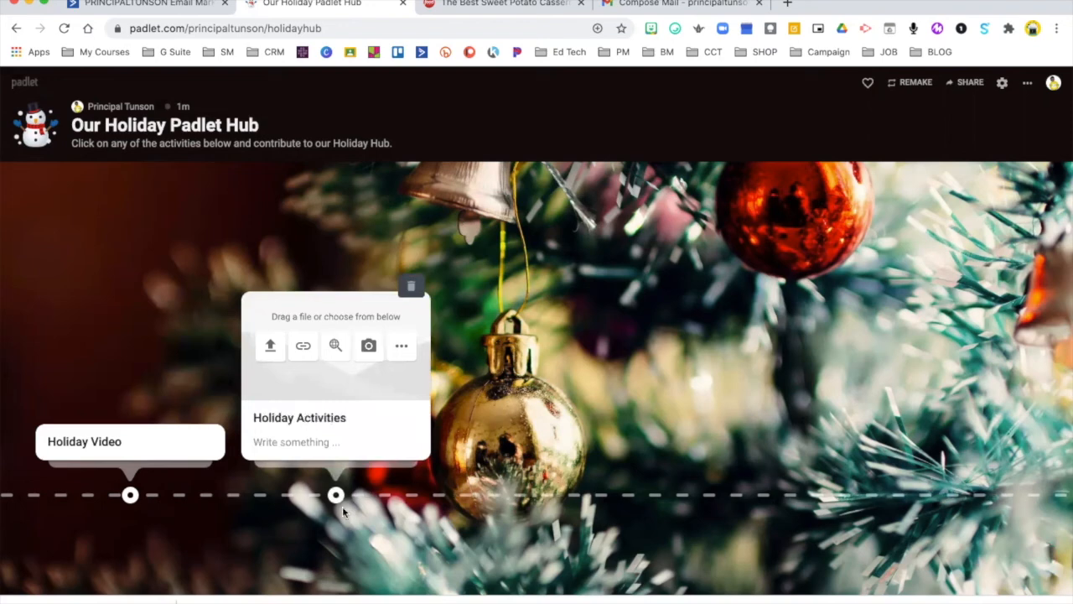
{"action": "left_click", "coordinate": [424, 493]}
Add Holiday Recipes, Holiday Decor and Holiday Greetings posts further along the timeline.
{"action": "left_click", "coordinate": [438, 496]}
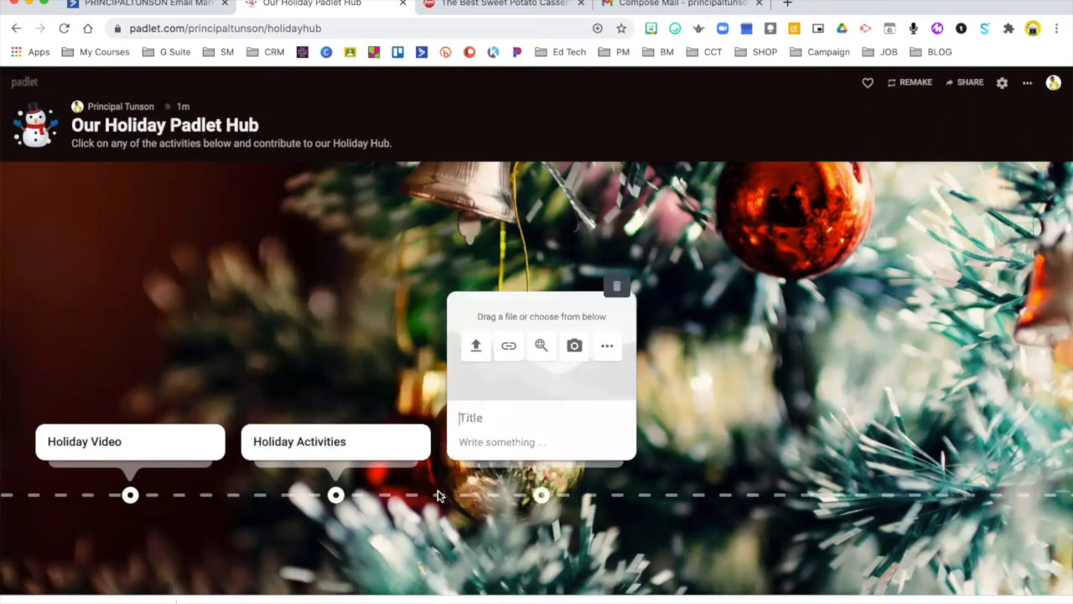
{"action": "type", "text": "Holiday Recipe"}
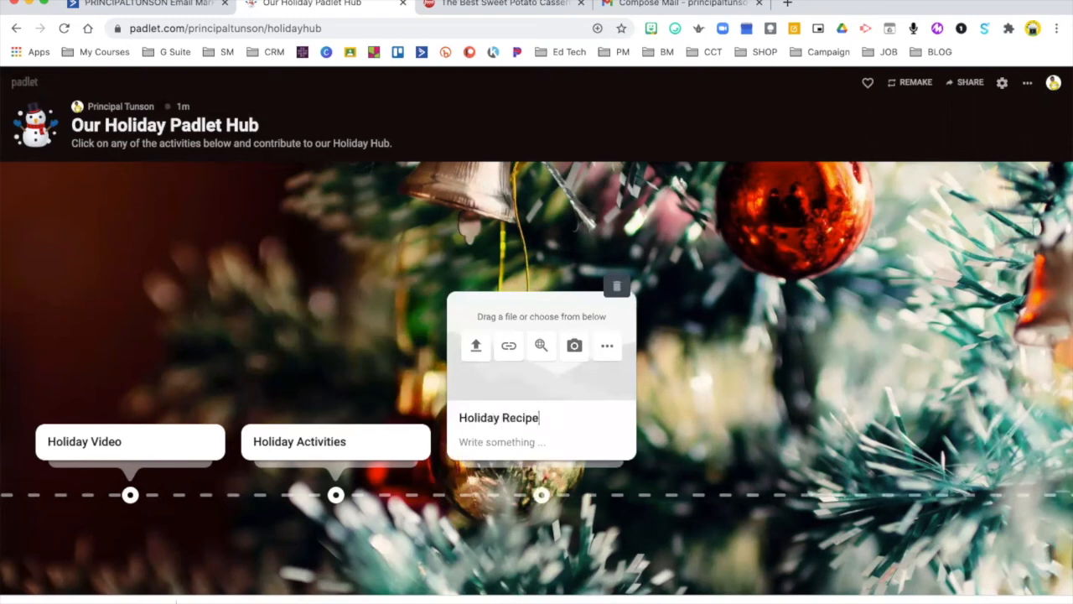
{"action": "left_click", "coordinate": [607, 502]}
{"action": "left_click", "coordinate": [648, 499]}
{"action": "type", "text": "Holiday Decor"}
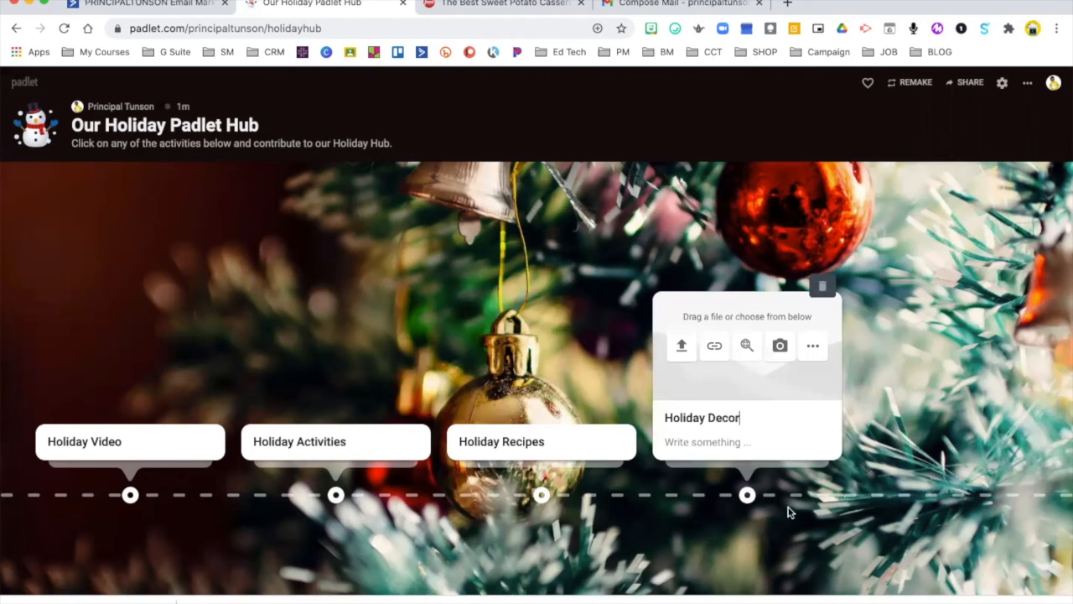
{"action": "left_click", "coordinate": [812, 497]}
{"action": "left_click", "coordinate": [853, 498]}
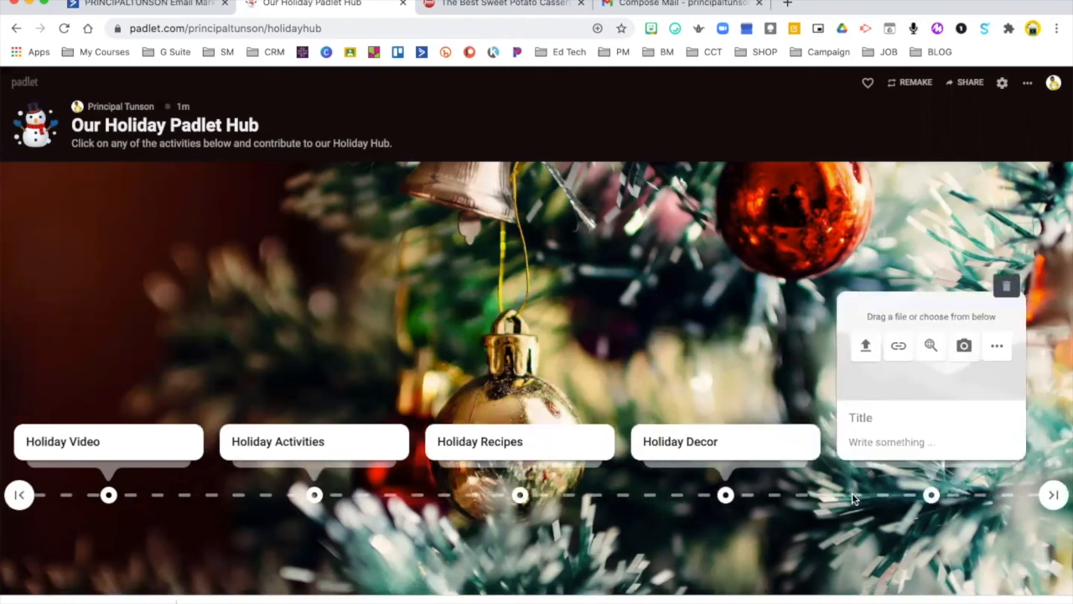
{"action": "type", "text": "Holoiiday Greetings"}
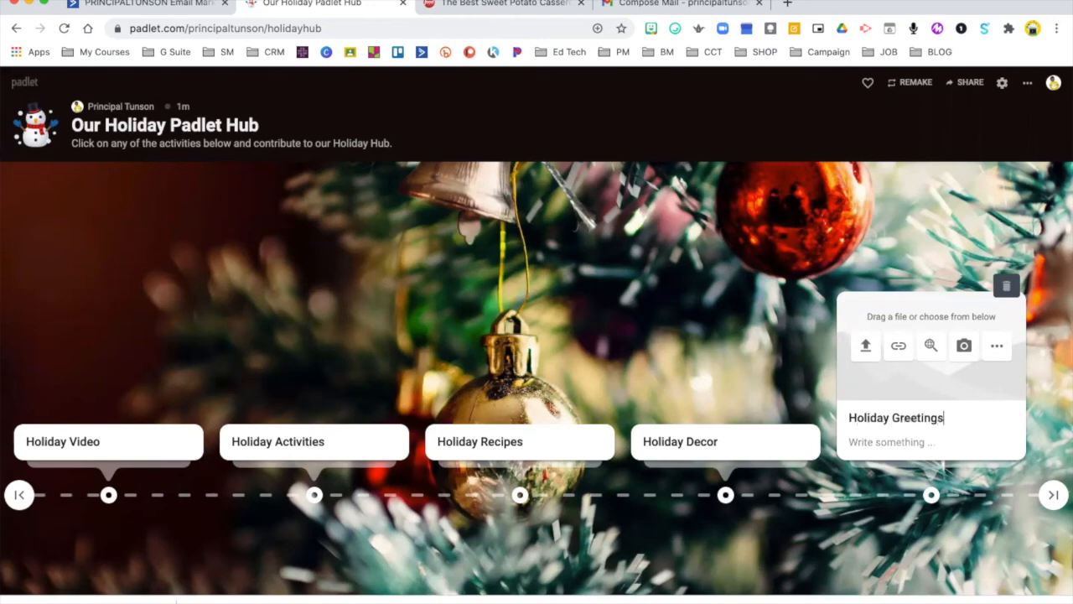
{"action": "left_click", "coordinate": [966, 504]}
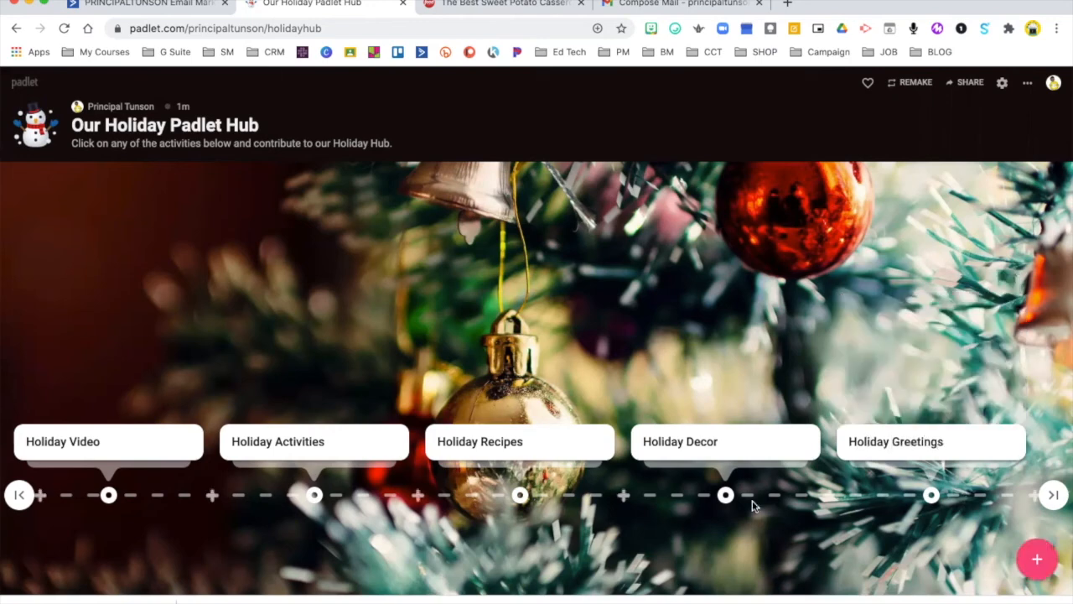
Insert Holiday Story before Greetings and Holiday Travel between Recipes and Decor.
{"action": "left_click", "coordinate": [829, 497]}
{"action": "type", "text": "Holiday Story"}
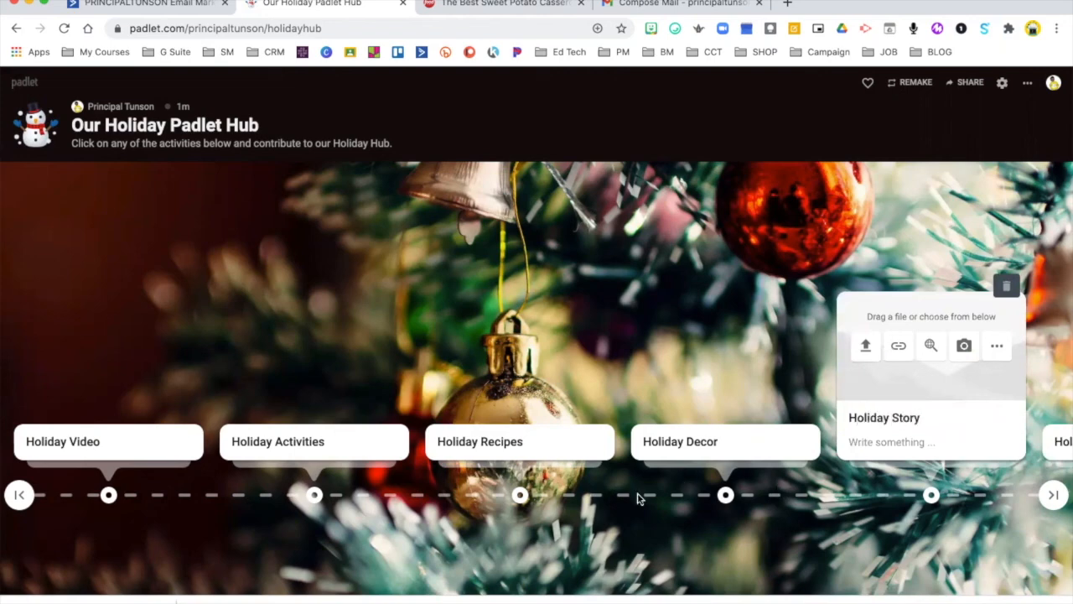
{"action": "left_click", "coordinate": [624, 498]}
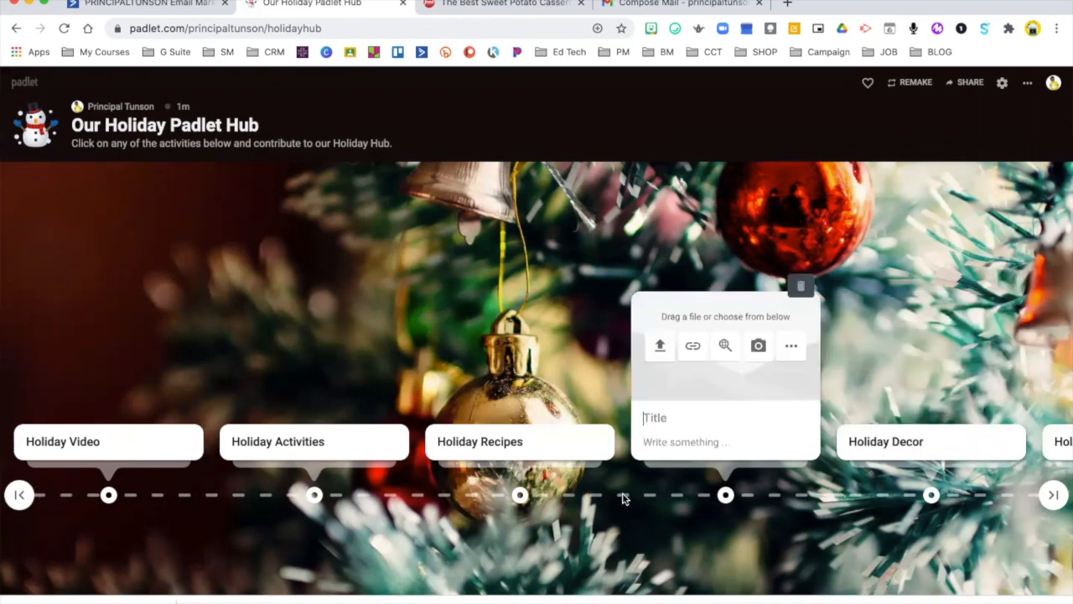
{"action": "type", "text": "Holiday Travel"}
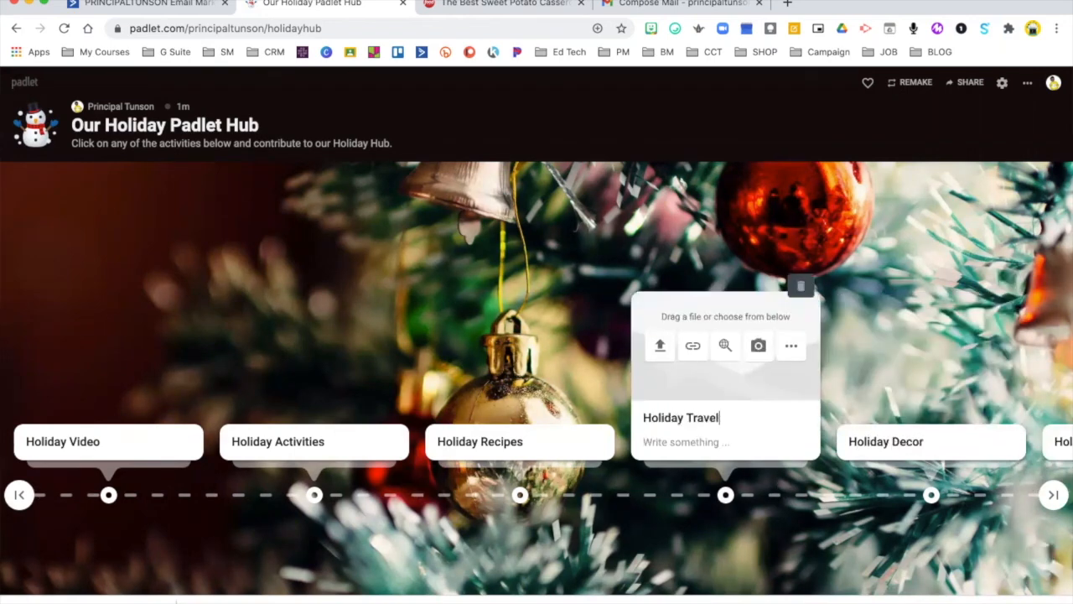
{"action": "left_click", "coordinate": [733, 530]}
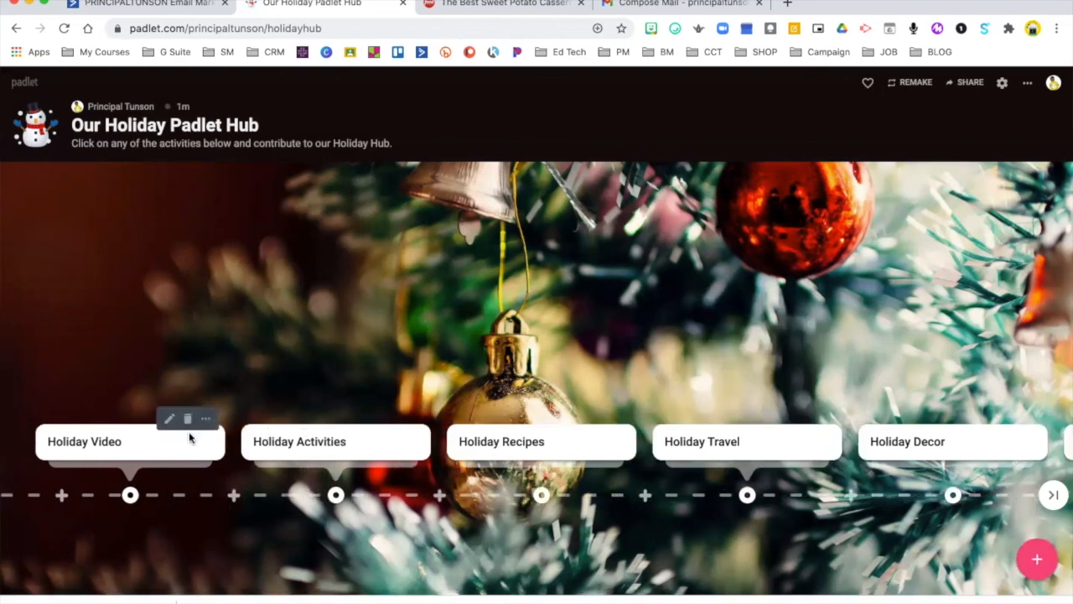
{"action": "left_click", "coordinate": [25, 84]}
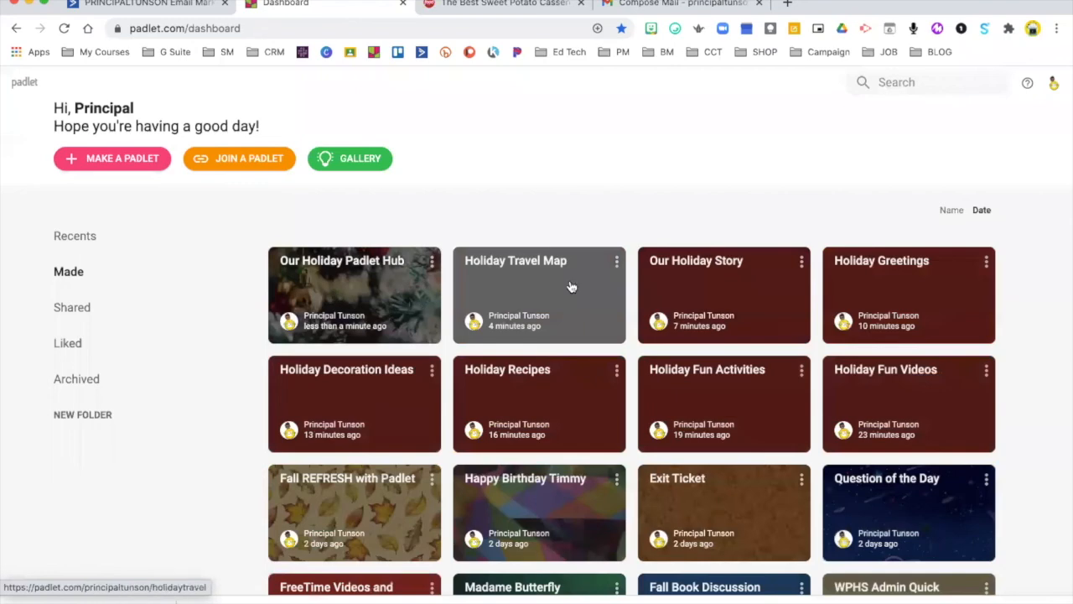
Open the Holiday Travel Map padlet and copy its web address.
{"action": "left_click", "coordinate": [529, 277]}
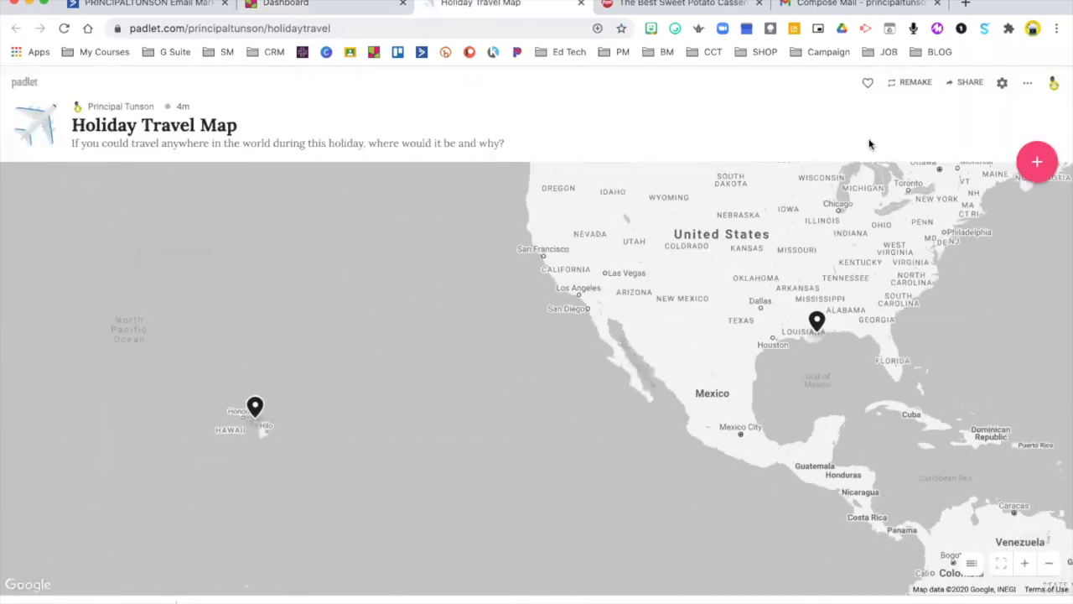
{"action": "left_click", "coordinate": [966, 83]}
{"action": "left_click", "coordinate": [655, 98]}
{"action": "left_click", "coordinate": [344, 29]}
{"action": "key", "text": "super+c"}
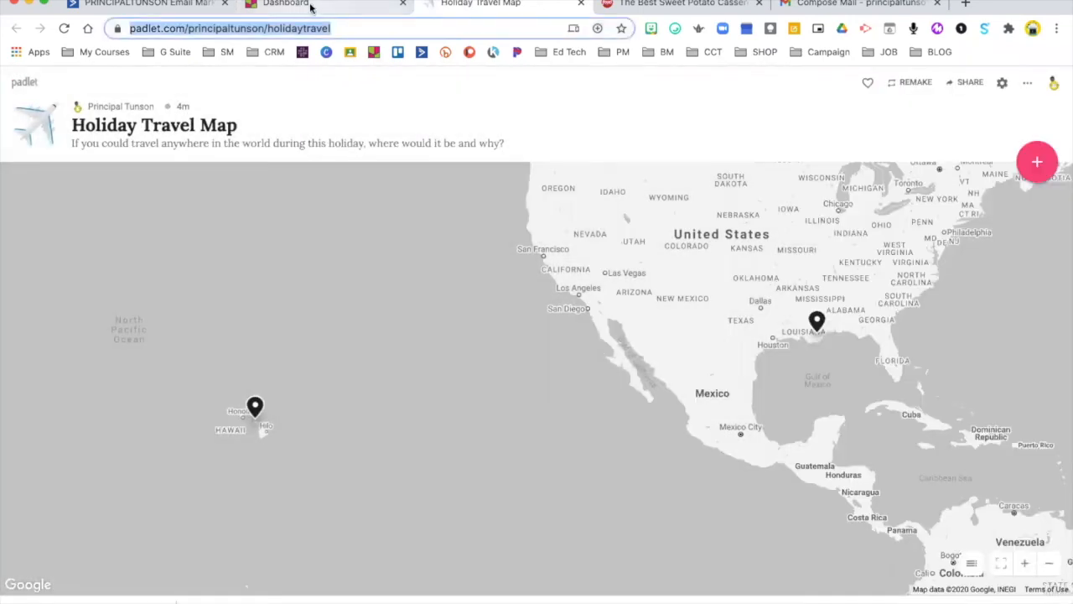
{"action": "left_click", "coordinate": [275, 9]}
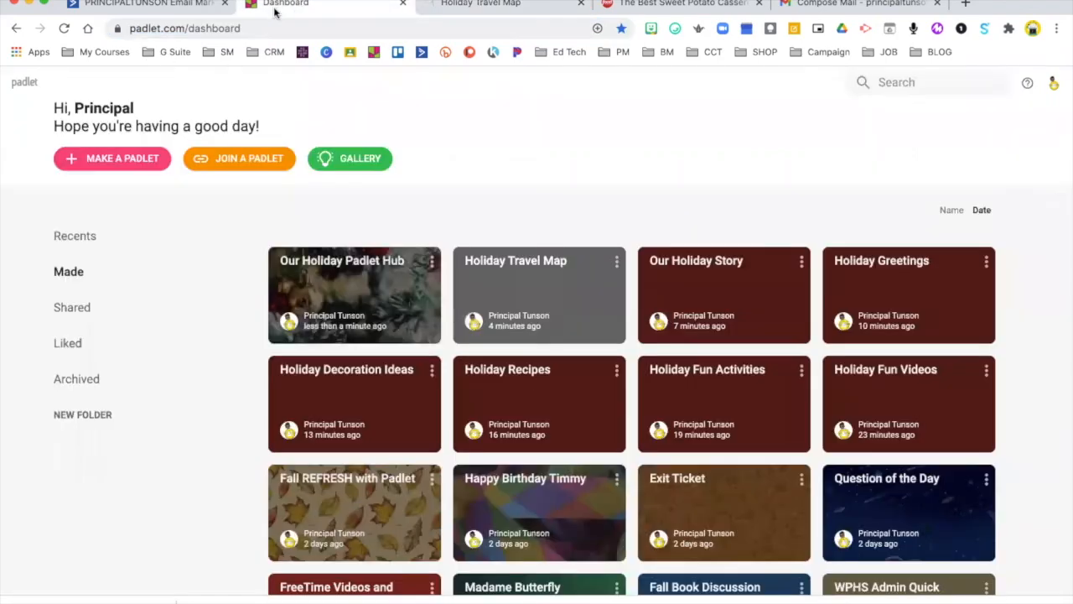
Attach the Holiday Travel Map link to the hub's Holiday Travel post.
{"action": "left_click", "coordinate": [348, 281]}
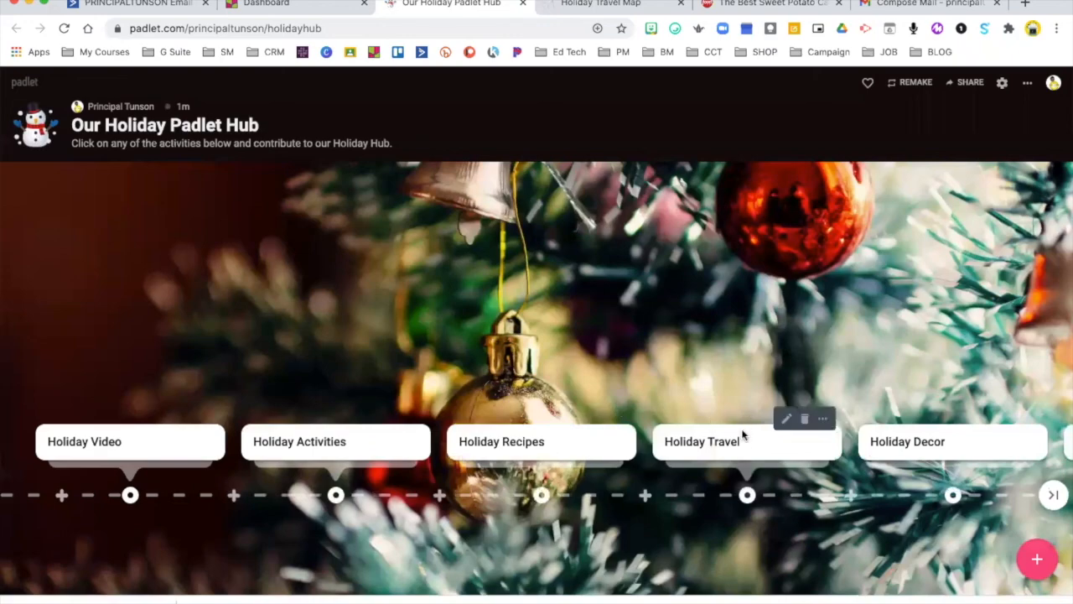
{"action": "left_click", "coordinate": [785, 419]}
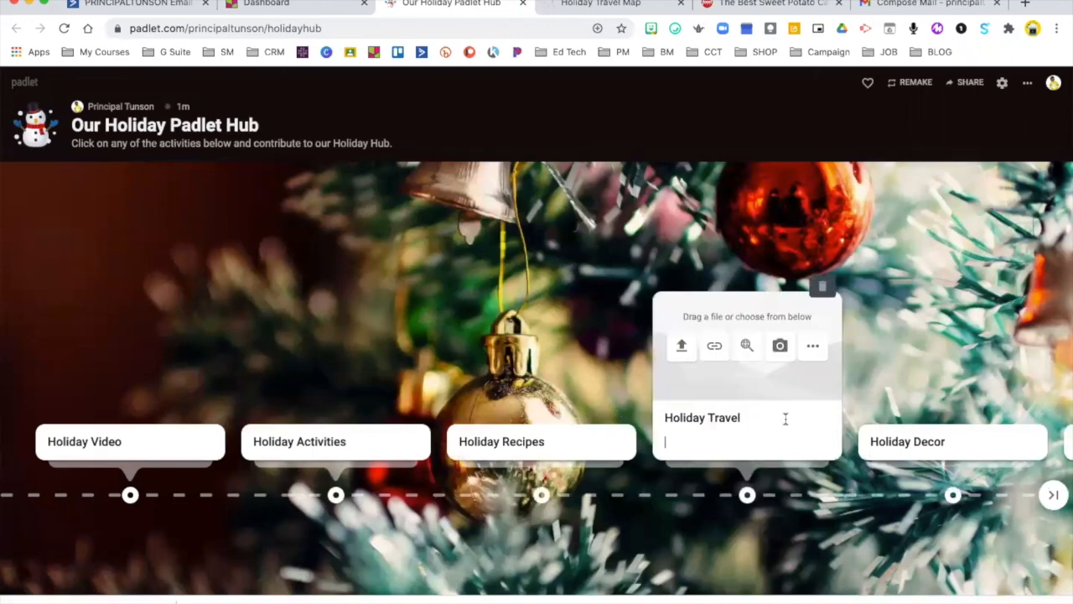
{"action": "left_click", "coordinate": [715, 349]}
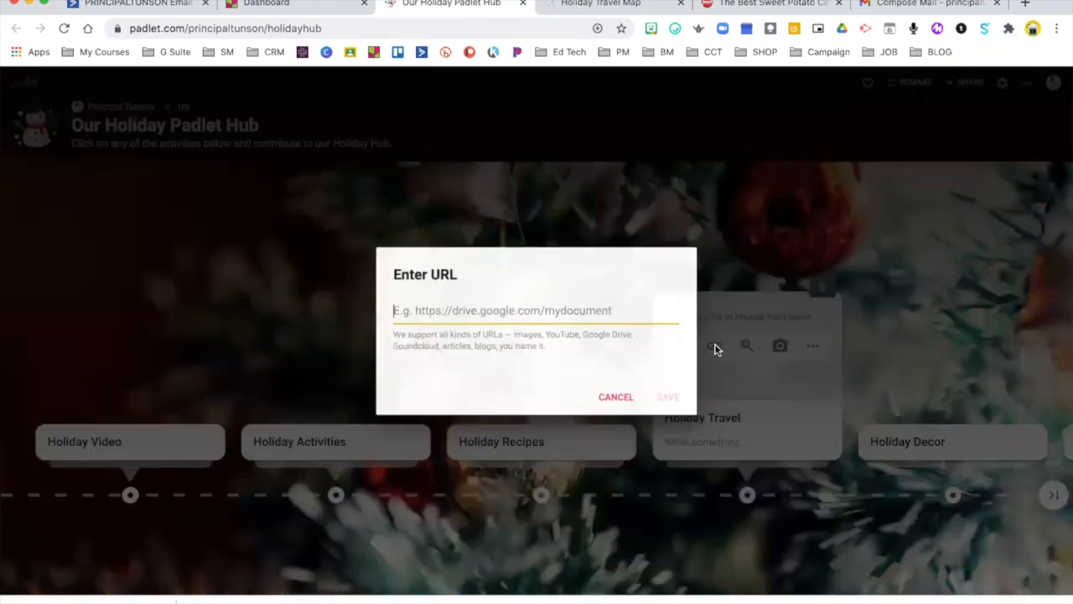
{"action": "key", "text": "super+v"}
{"action": "left_click", "coordinate": [675, 400]}
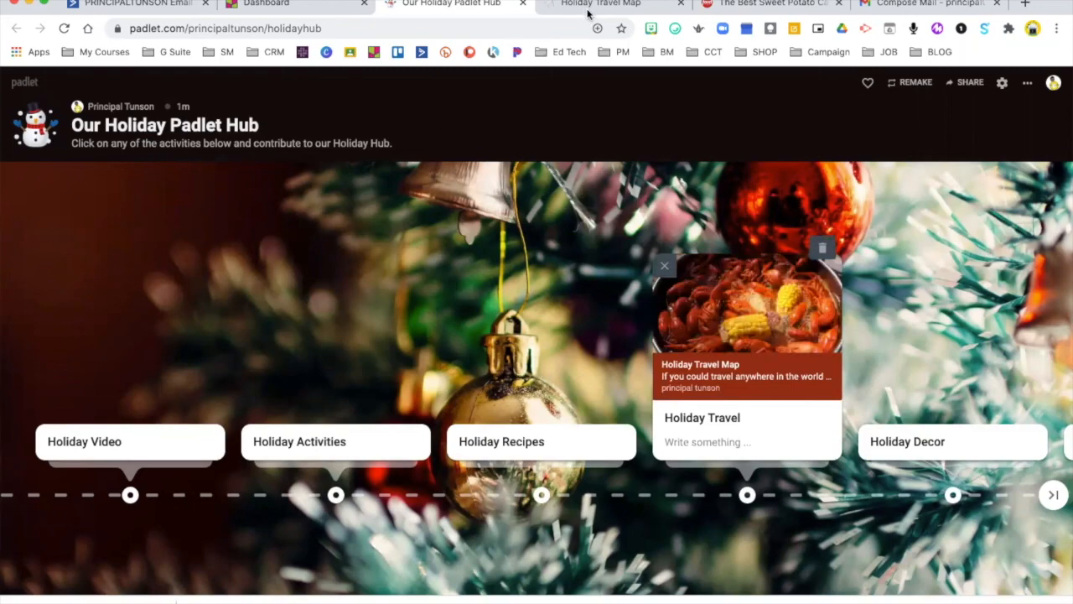
{"action": "left_click", "coordinate": [302, 5]}
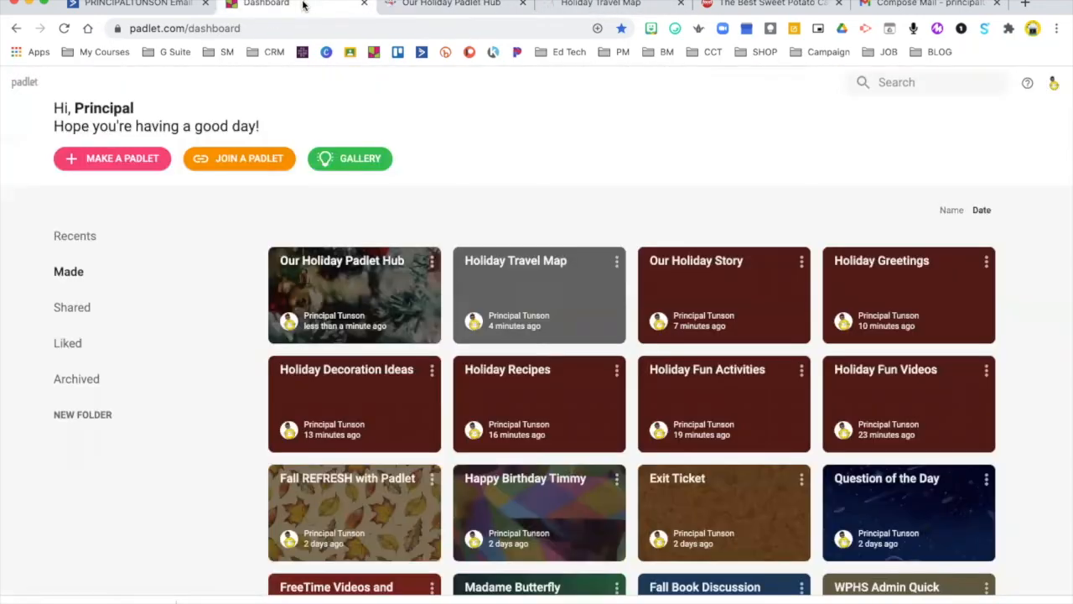
Link the hub's Holiday Story post to the Our Holiday Story padlet's address.
{"action": "left_click", "coordinate": [738, 275]}
{"action": "left_click", "coordinate": [302, 28]}
{"action": "key", "text": "ctrl+c"}
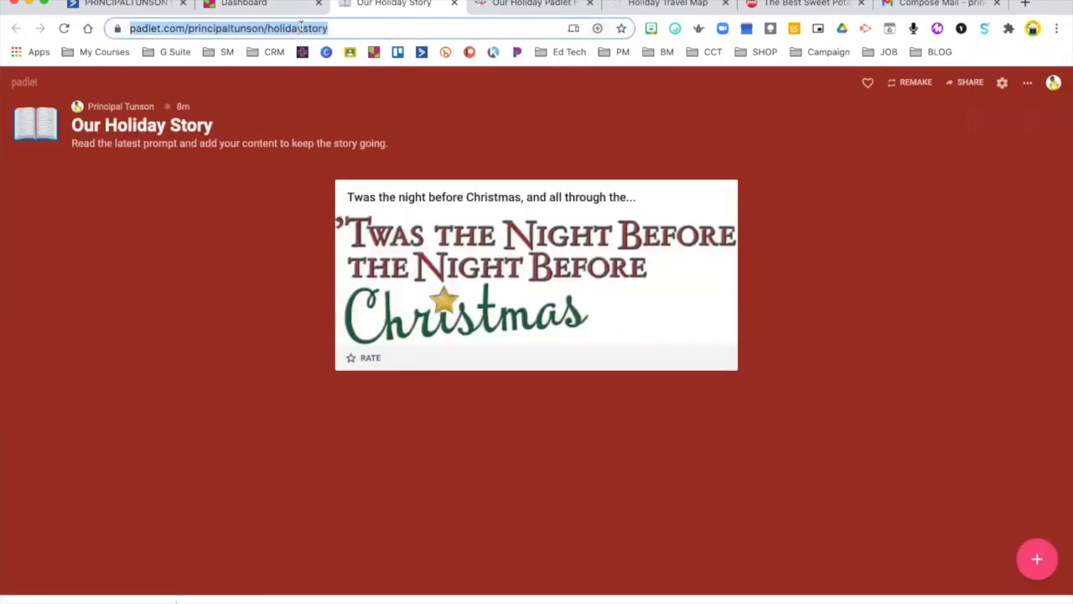
{"action": "left_click", "coordinate": [504, 5]}
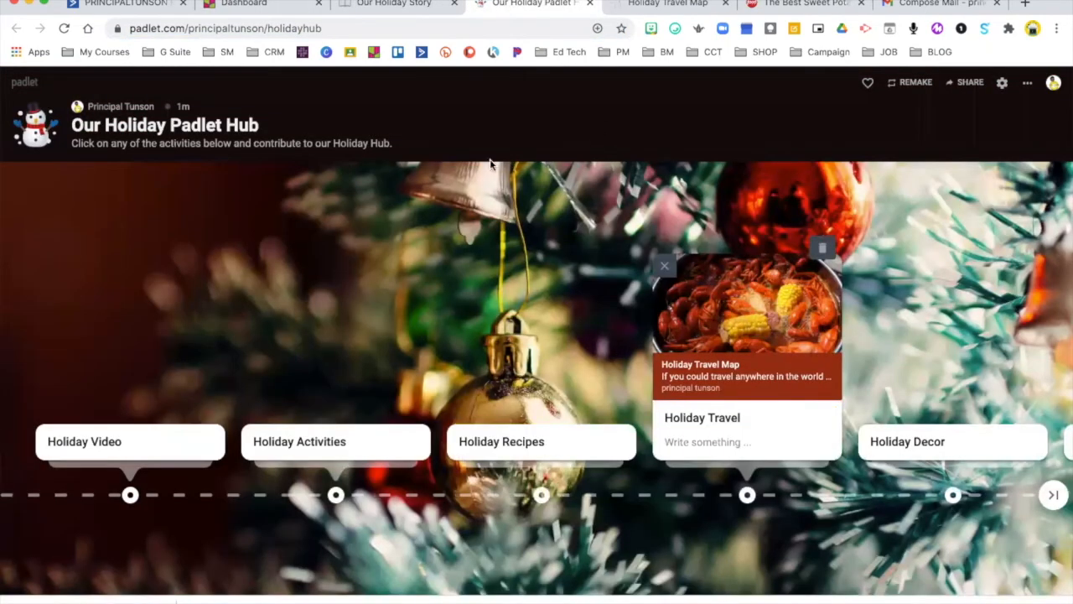
{"action": "scroll", "coordinate": [902, 445], "scroll_direction": "right", "scroll_amount": 5}
{"action": "left_click", "coordinate": [915, 436]}
{"action": "left_click", "coordinate": [834, 345]}
{"action": "key", "text": "ctrl+v"}
{"action": "left_click", "coordinate": [678, 396]}
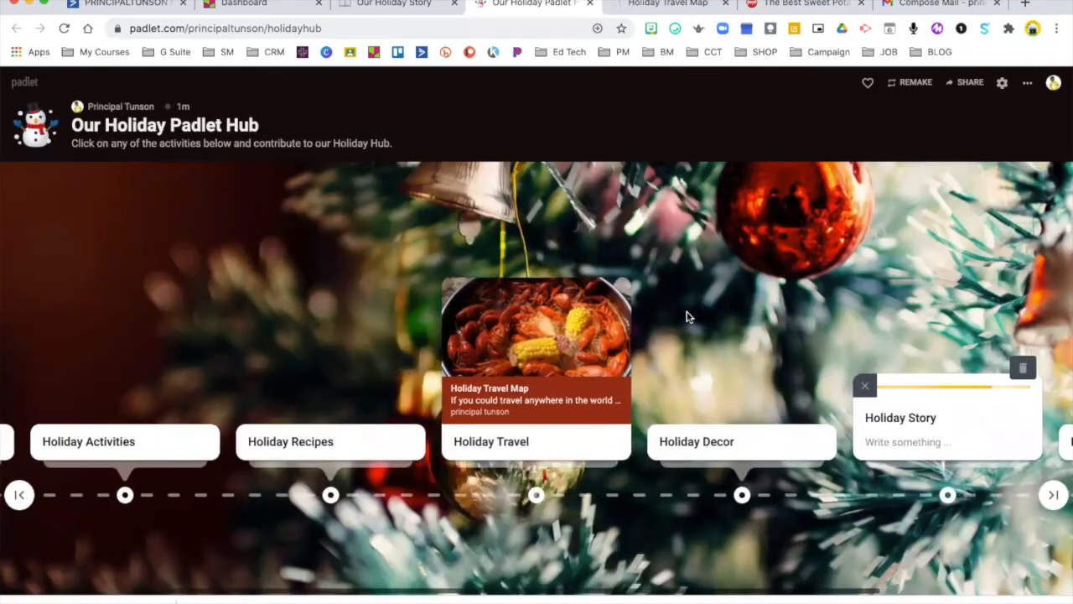
Close the Holiday Travel Map, Our Holiday Story and other extra tabs, returning to the dashboard.
{"action": "left_click", "coordinate": [726, 3]}
{"action": "left_click", "coordinate": [726, 3]}
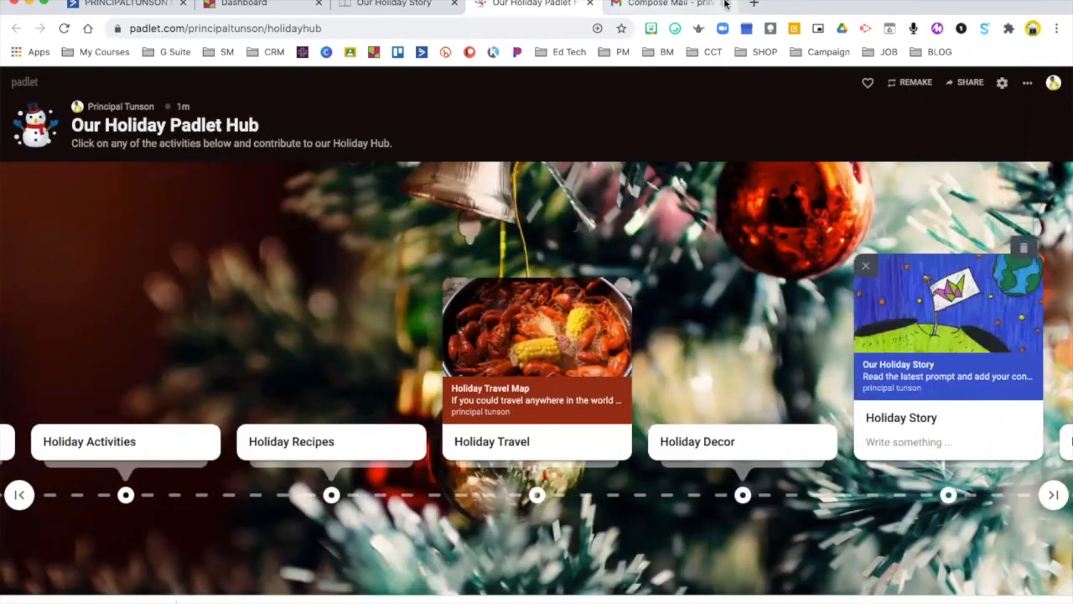
{"action": "left_click", "coordinate": [726, 3]}
{"action": "left_click", "coordinate": [549, 5]}
{"action": "left_click", "coordinate": [332, 7]}
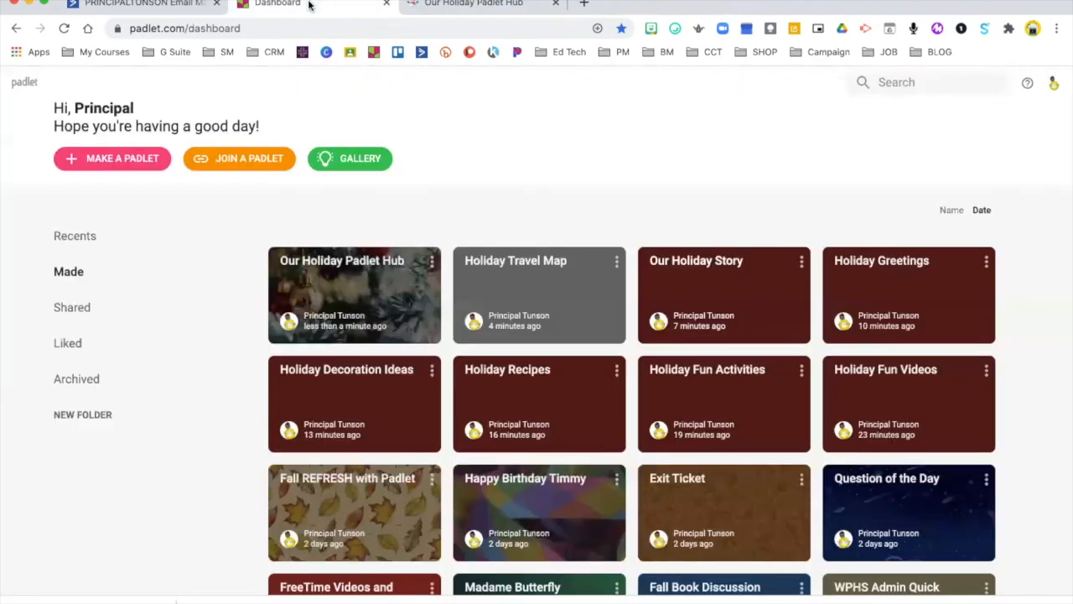
Link the Holiday Greetings post to the Holiday Greetings padlet, then close its tab.
{"action": "left_click", "coordinate": [887, 302]}
{"action": "left_click", "coordinate": [410, 28]}
{"action": "key", "text": "ctrl+c"}
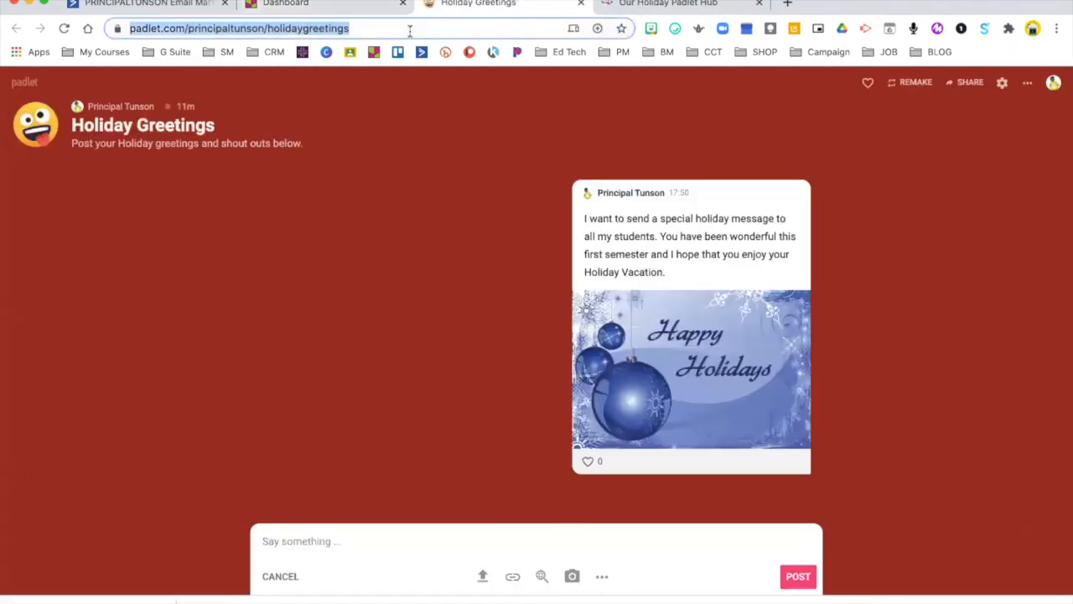
{"action": "left_click", "coordinate": [630, 5]}
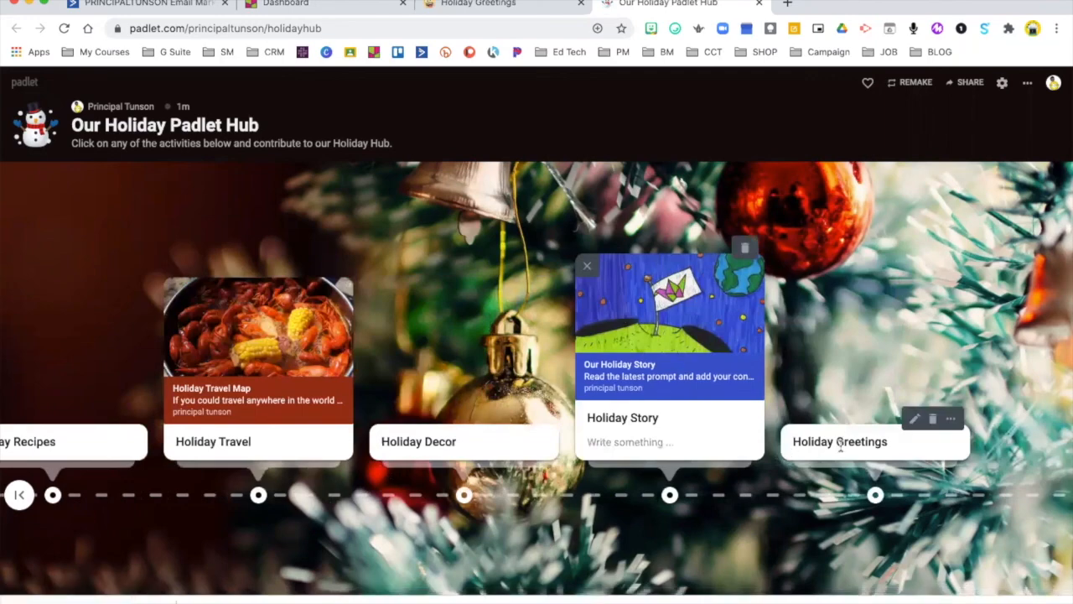
{"action": "left_click", "coordinate": [910, 417]}
{"action": "left_click", "coordinate": [843, 345]}
{"action": "key", "text": "ctrl+v"}
{"action": "left_click", "coordinate": [673, 400]}
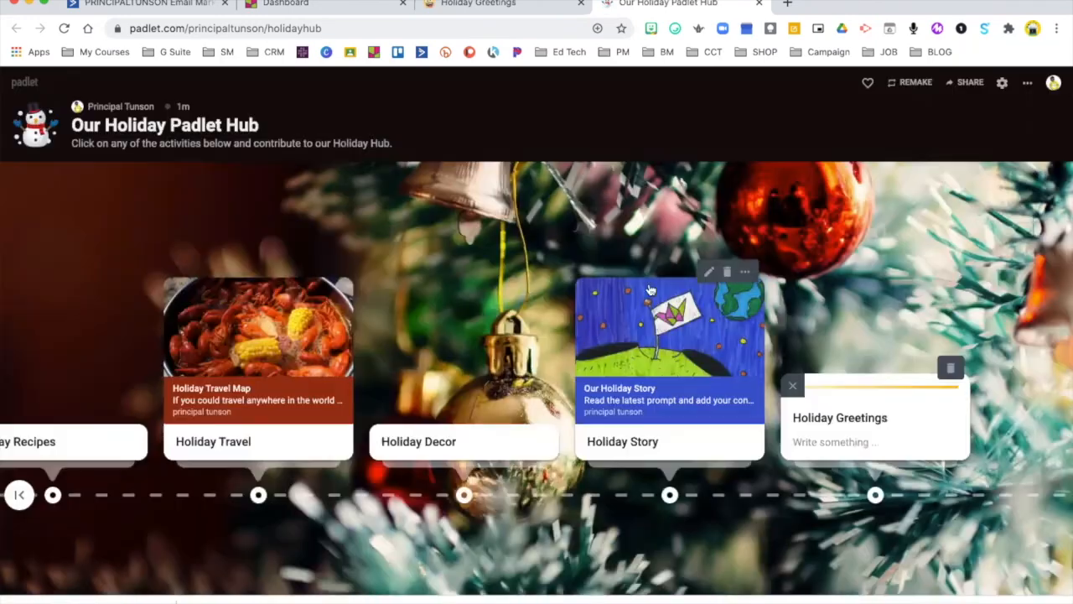
{"action": "left_click", "coordinate": [581, 3]}
{"action": "left_click", "coordinate": [319, 5]}
{"action": "scroll", "coordinate": [386, 251], "scroll_direction": "down", "scroll_amount": 1}
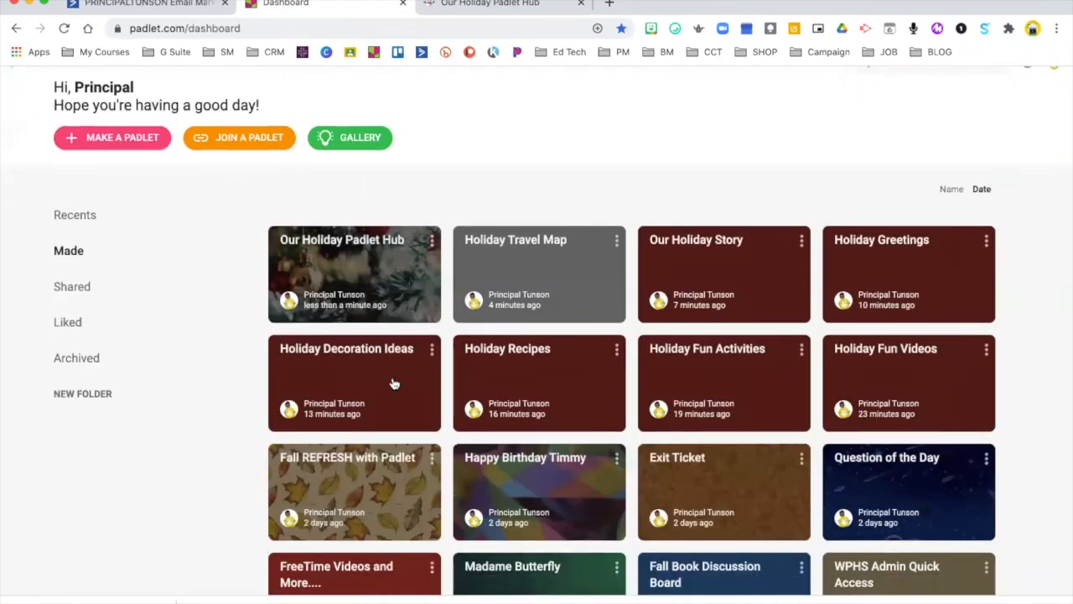
Link the Holiday Decor post to the Holiday Decoration Ideas padlet's address.
{"action": "left_click", "coordinate": [395, 350]}
{"action": "left_click", "coordinate": [300, 30]}
{"action": "key", "text": "ctrl+c"}
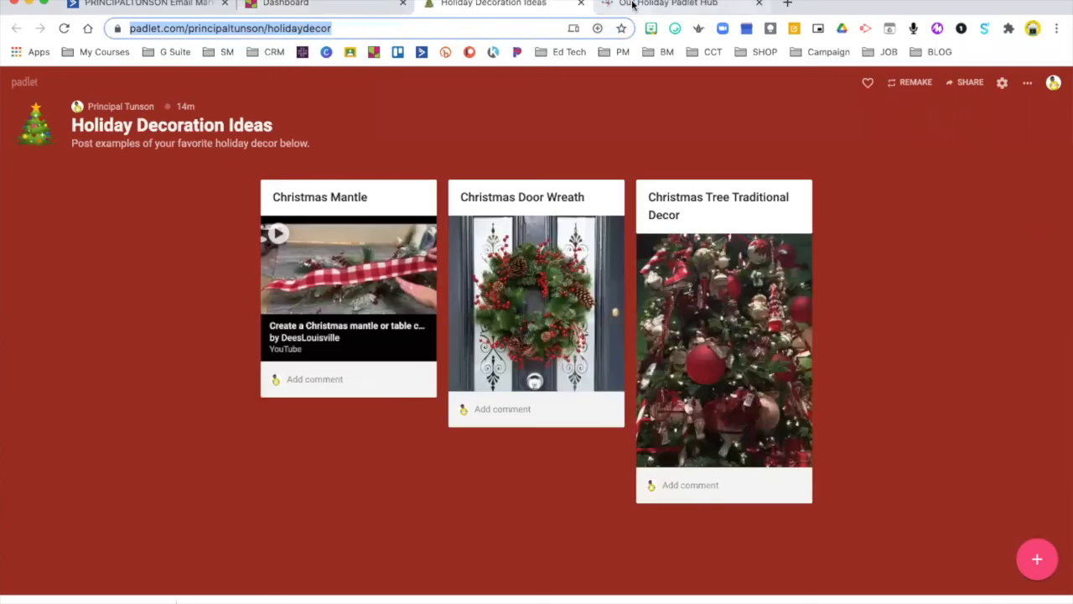
{"action": "left_click", "coordinate": [669, 3]}
{"action": "scroll", "coordinate": [450, 304], "scroll_direction": "left", "scroll_amount": 2}
{"action": "left_click", "coordinate": [598, 422]}
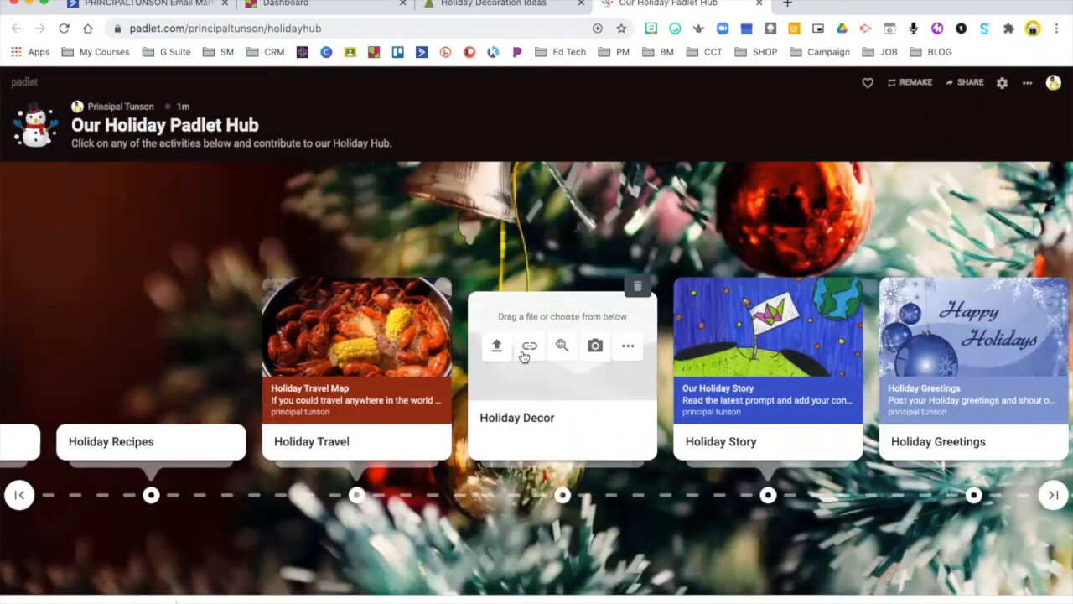
{"action": "left_click", "coordinate": [523, 351]}
{"action": "key", "text": "ctrl+v"}
{"action": "left_click", "coordinate": [676, 399]}
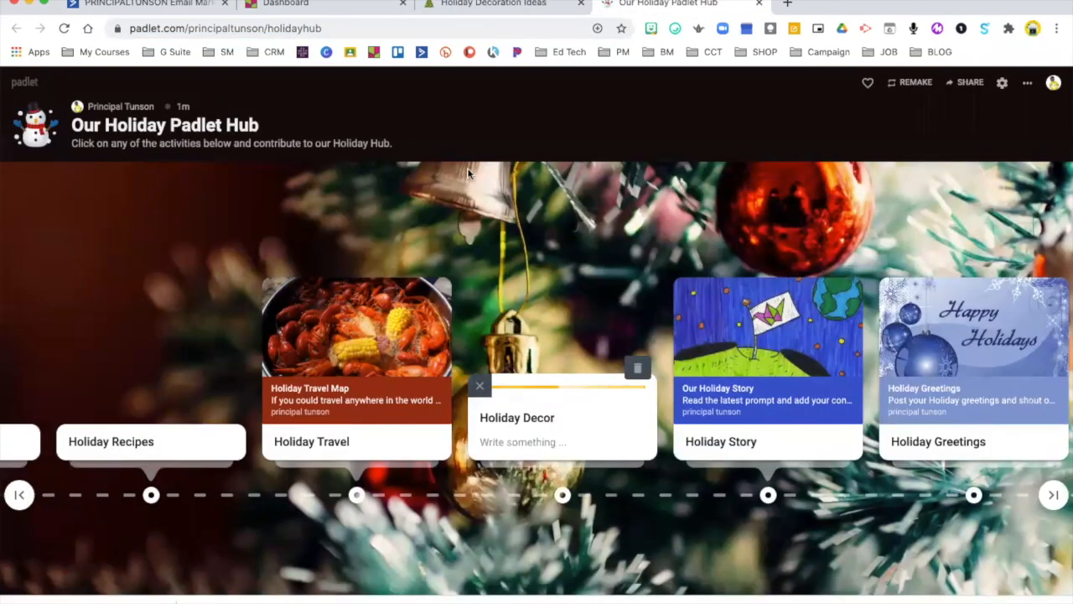
Link the Holiday Recipes post to the Holiday Recipes padlet's address.
{"action": "left_click", "coordinate": [469, 4]}
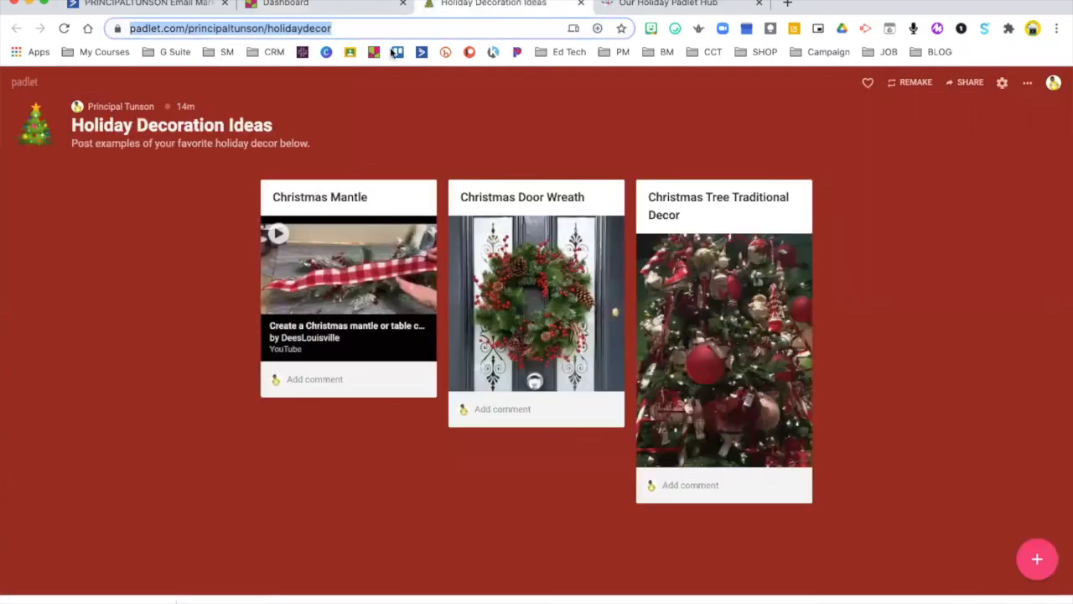
{"action": "left_click", "coordinate": [339, 5]}
{"action": "left_click", "coordinate": [513, 307]}
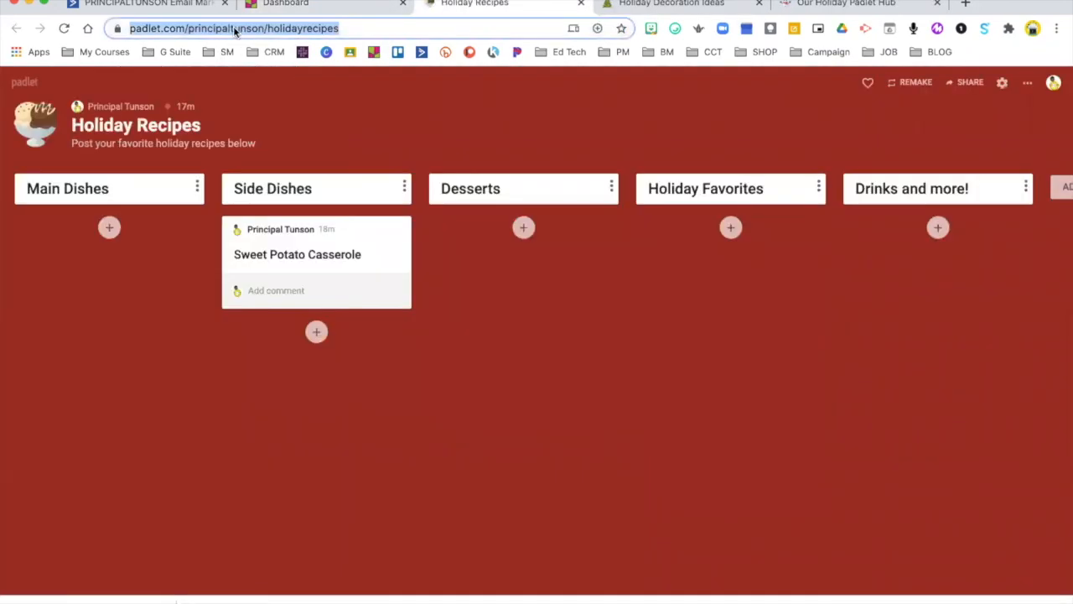
{"action": "left_click", "coordinate": [803, 4]}
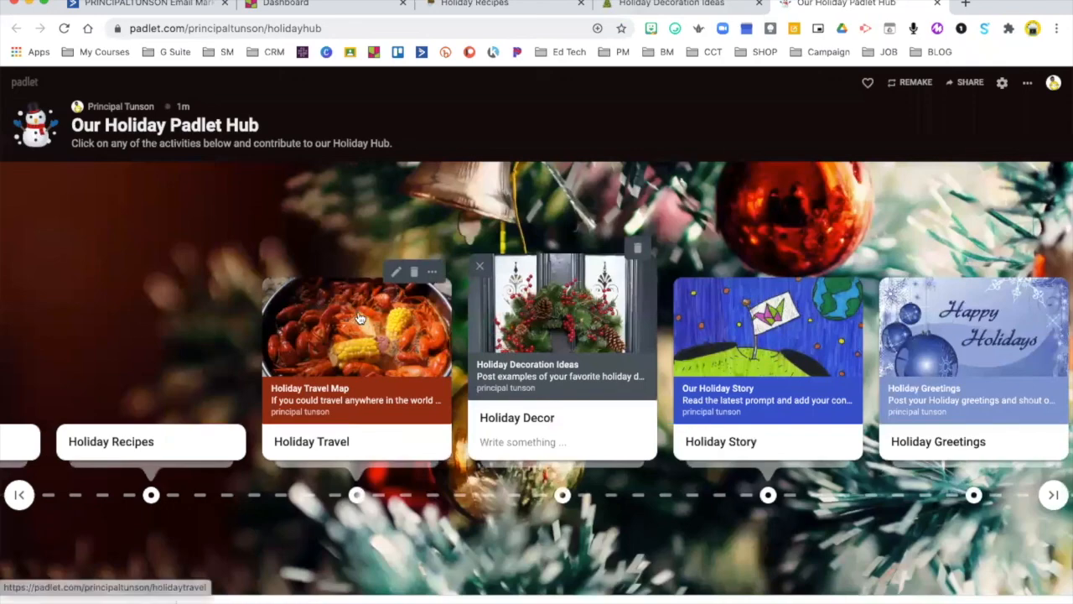
{"action": "left_click", "coordinate": [448, 453]}
{"action": "left_click", "coordinate": [369, 347]}
{"action": "type", "text": "https://padlet.com/principaltunson/holidayrecipes"}
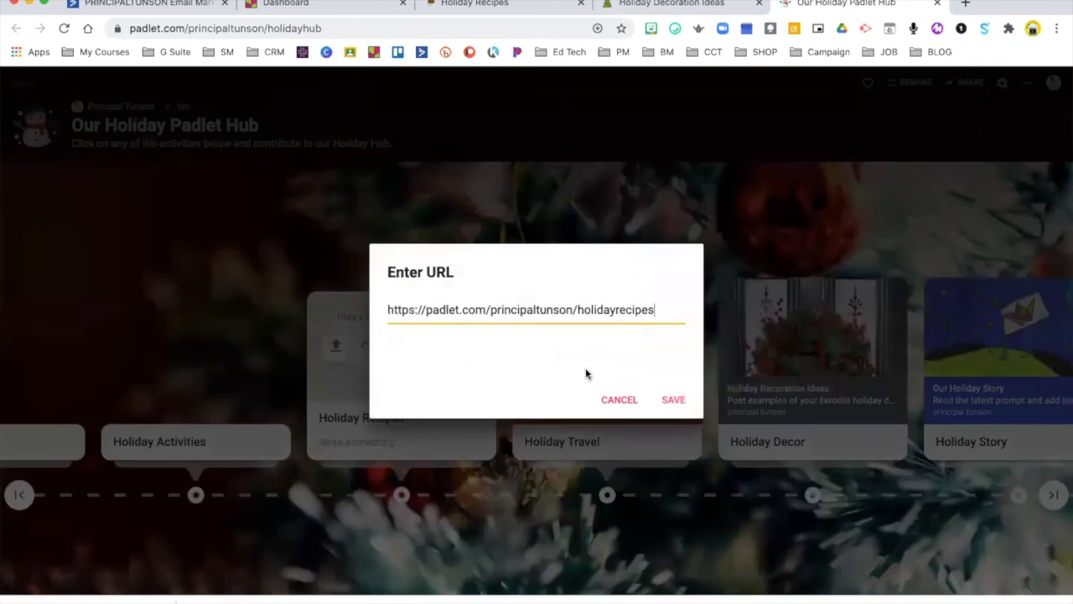
{"action": "left_click", "coordinate": [674, 397]}
Close the Decoration Ideas and Recipes tabs and open Holiday Fun Activities, selecting its address.
{"action": "left_click", "coordinate": [759, 3]}
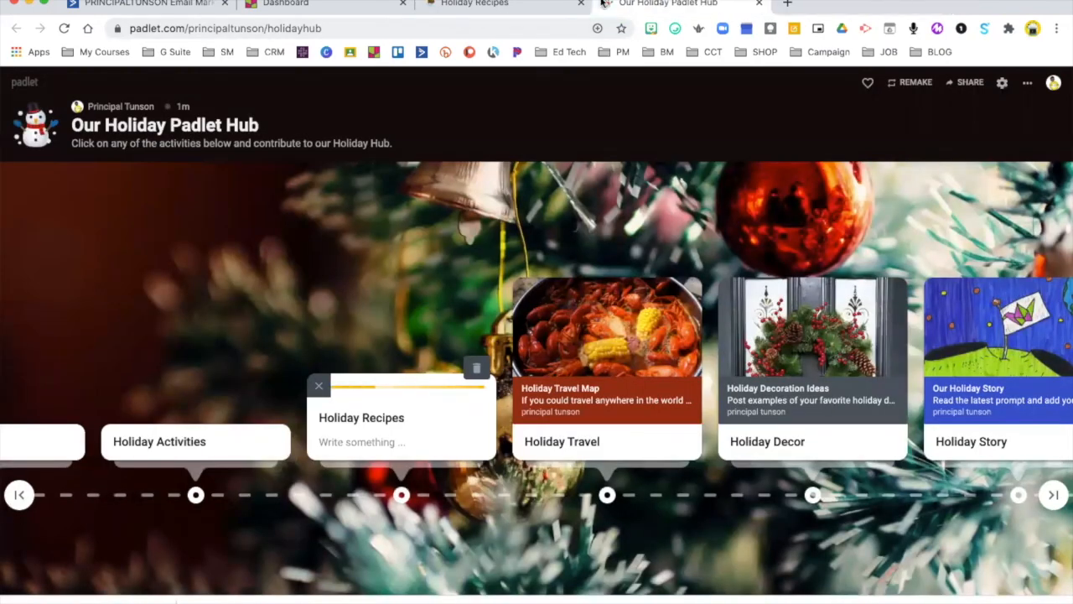
{"action": "left_click", "coordinate": [581, 4]}
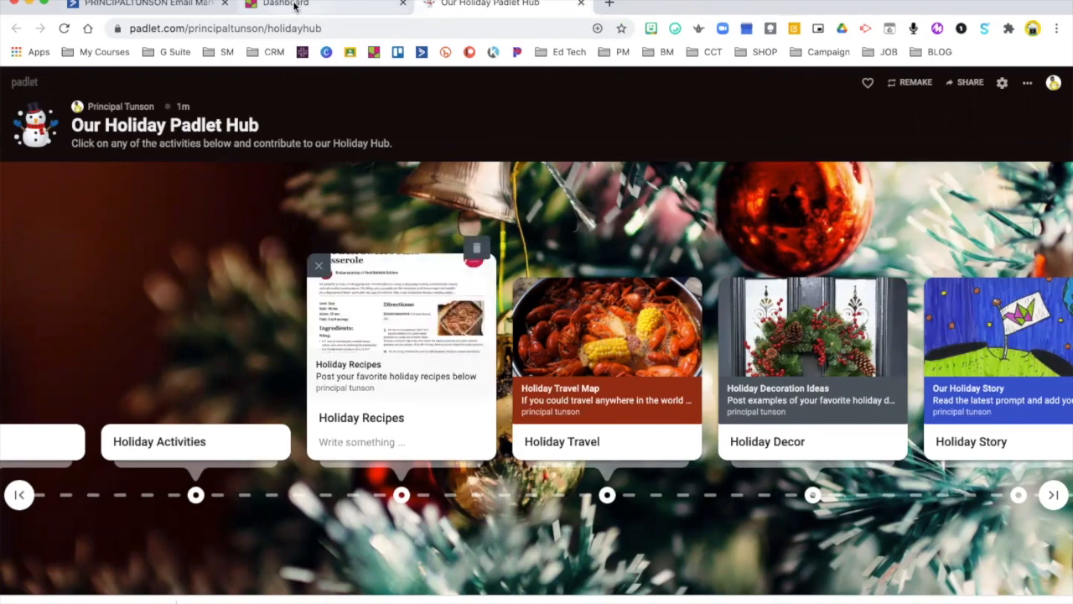
{"action": "left_click", "coordinate": [289, 4]}
{"action": "left_click", "coordinate": [726, 350]}
{"action": "left_click", "coordinate": [331, 30]}
{"action": "key", "text": "super+c"}
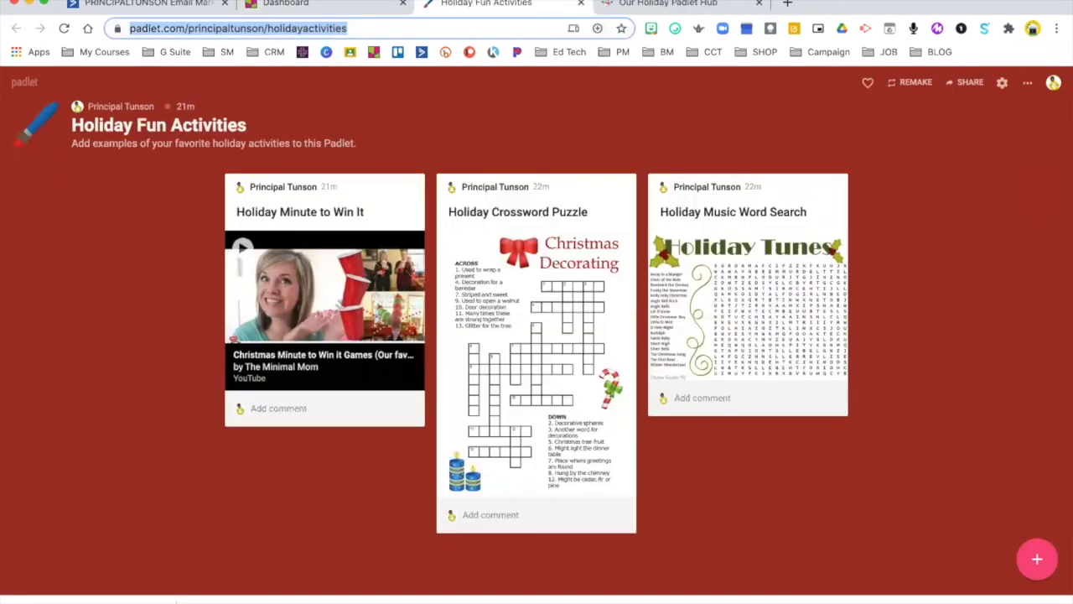
Link the Holiday Activities post to the Holiday Fun Activities padlet's address.
{"action": "left_click", "coordinate": [668, 4]}
{"action": "scroll", "coordinate": [290, 377], "scroll_direction": "left", "scroll_amount": 1}
{"action": "left_click", "coordinate": [304, 431]}
{"action": "left_click", "coordinate": [292, 418]}
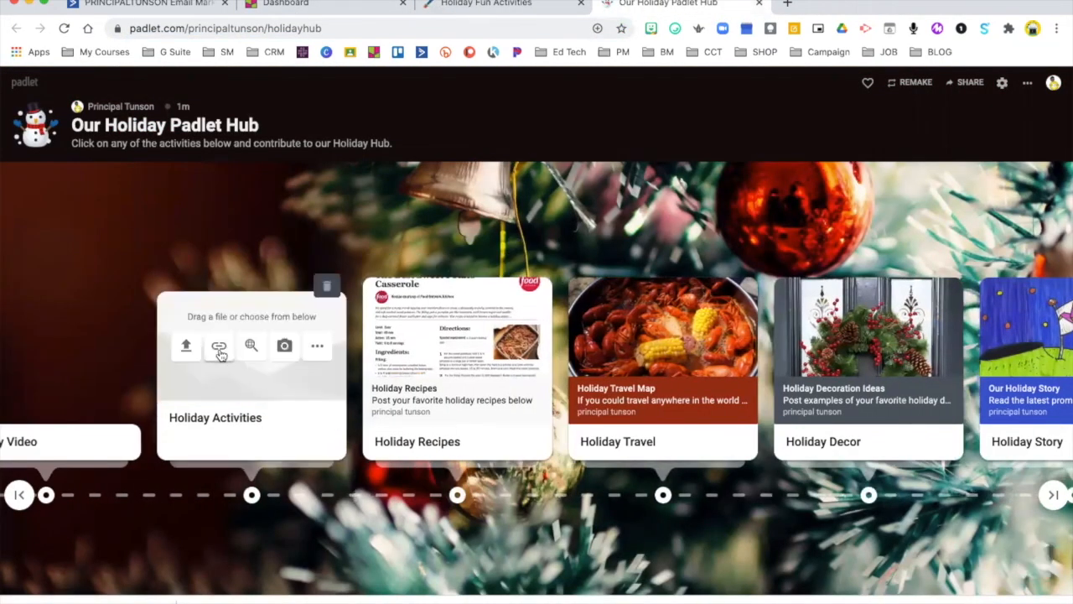
{"action": "left_click", "coordinate": [219, 346]}
{"action": "key", "text": "super+v"}
{"action": "left_click", "coordinate": [671, 400]}
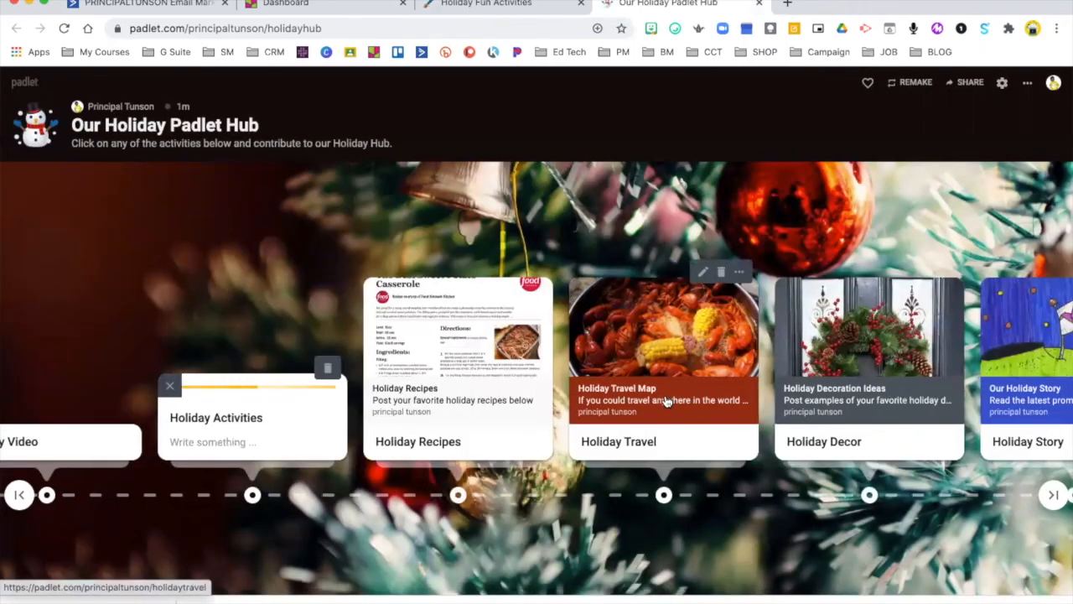
Copy the Holiday Fun Videos padlet's address from the dashboard and return to the hub.
{"action": "scroll", "coordinate": [438, 316], "scroll_direction": "left", "scroll_amount": 1}
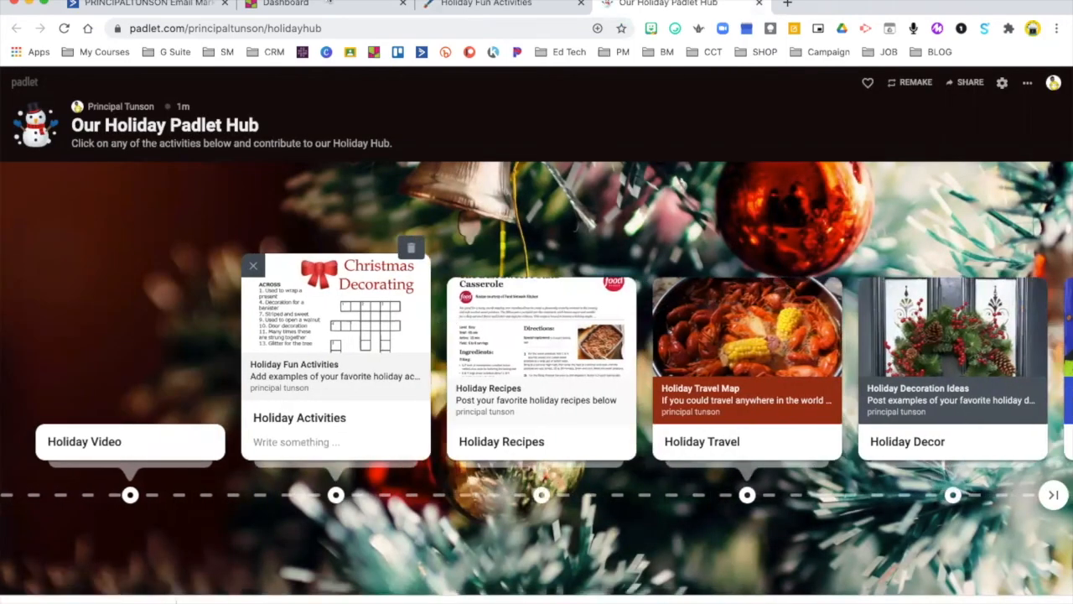
{"action": "left_click", "coordinate": [330, 4]}
{"action": "left_click", "coordinate": [887, 344]}
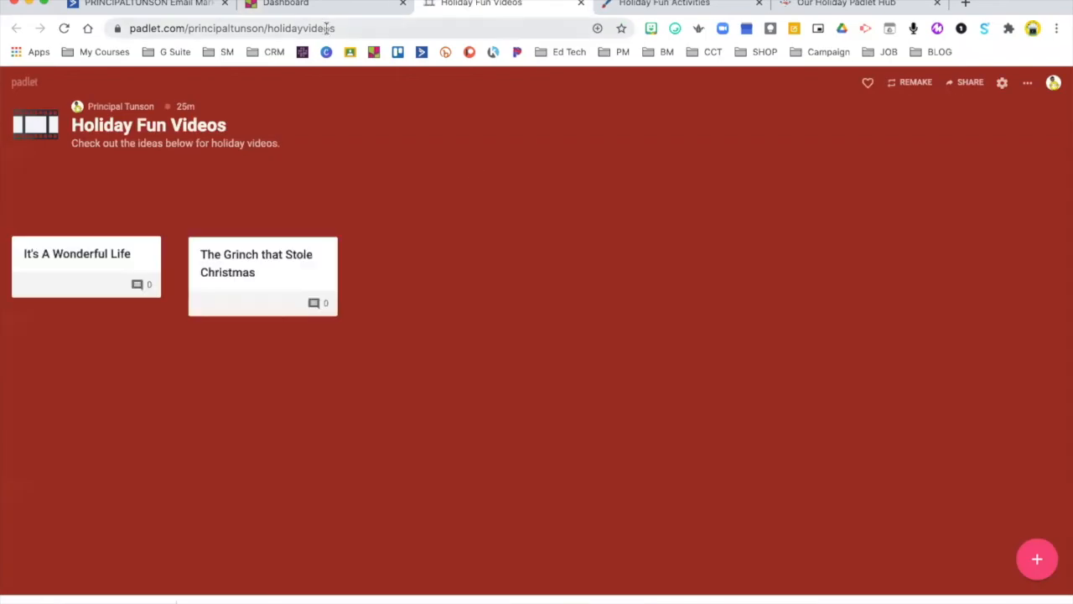
{"action": "left_click", "coordinate": [327, 28]}
{"action": "key", "text": "ctrl+c"}
{"action": "left_click", "coordinate": [638, 4]}
{"action": "left_click", "coordinate": [887, 3]}
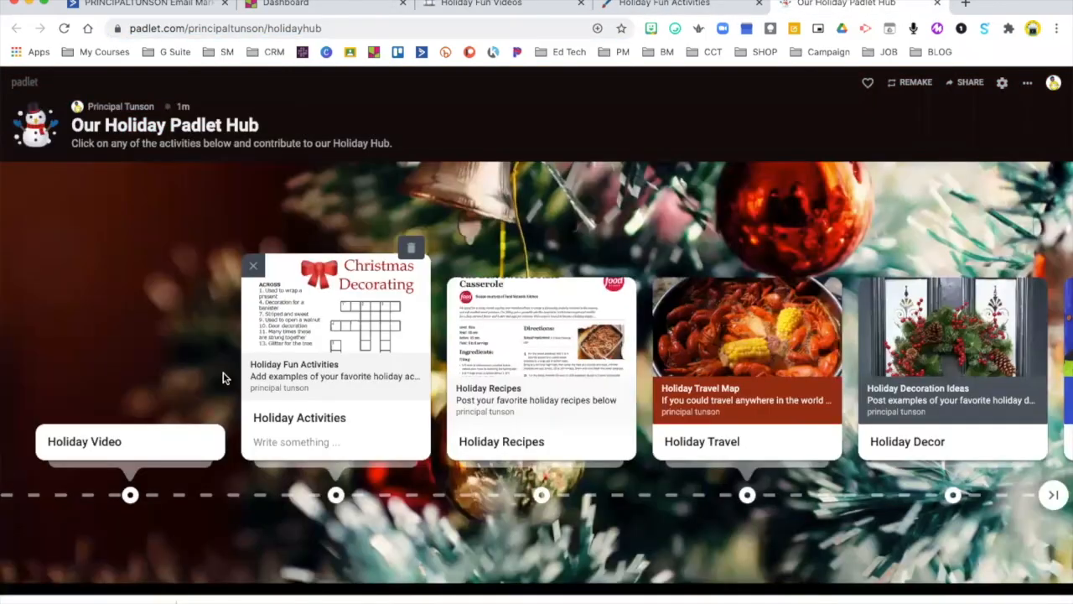
Attach the Holiday Fun Videos address as a link on the Holiday Video post.
{"action": "left_click", "coordinate": [200, 419]}
{"action": "left_click", "coordinate": [98, 346]}
{"action": "key", "text": "ctrl+v"}
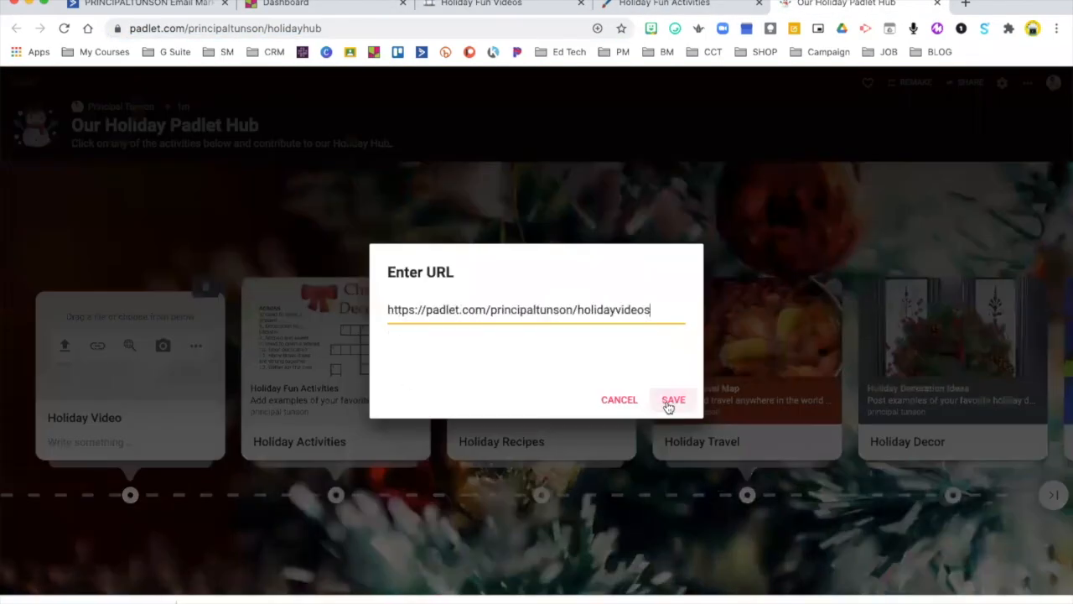
{"action": "left_click", "coordinate": [672, 401]}
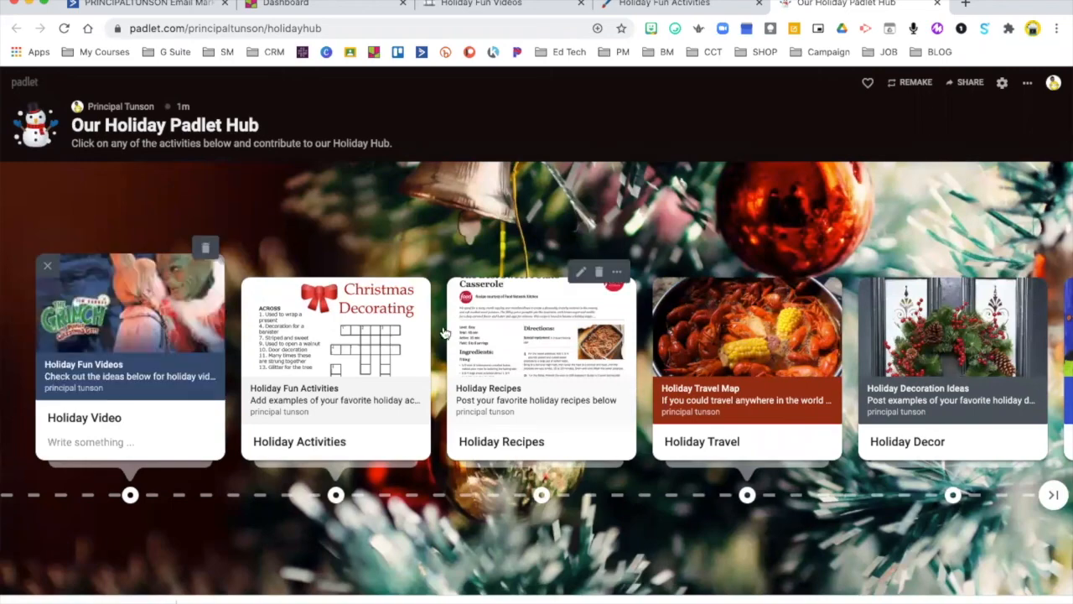
{"action": "scroll", "coordinate": [563, 422], "scroll_direction": "right", "scroll_amount": 2}
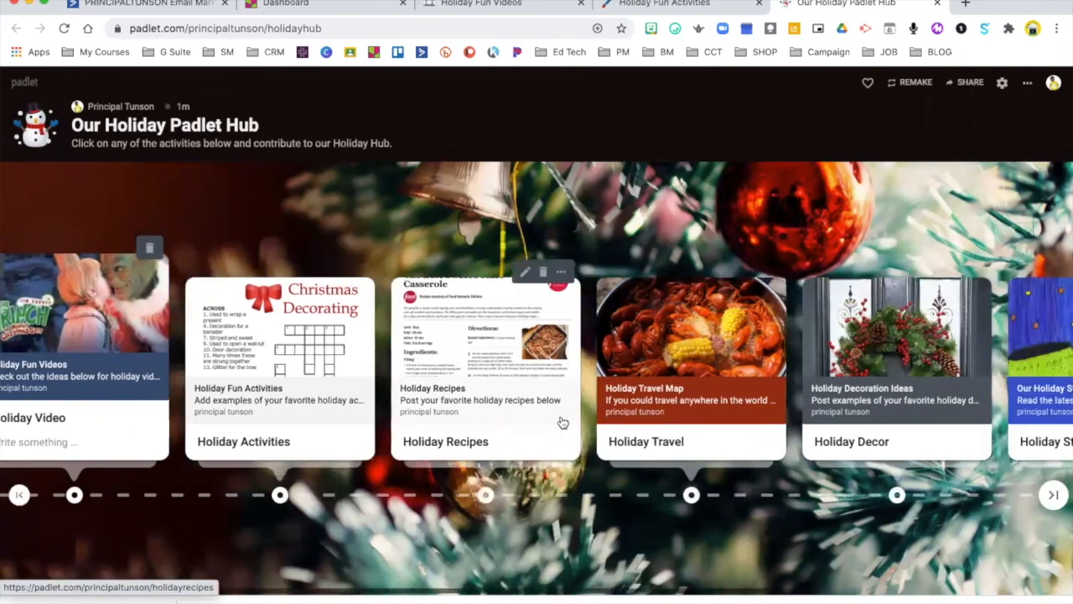
{"action": "scroll", "coordinate": [563, 422], "scroll_direction": "right", "scroll_amount": 5}
{"action": "scroll", "coordinate": [562, 422], "scroll_direction": "left", "scroll_amount": 6}
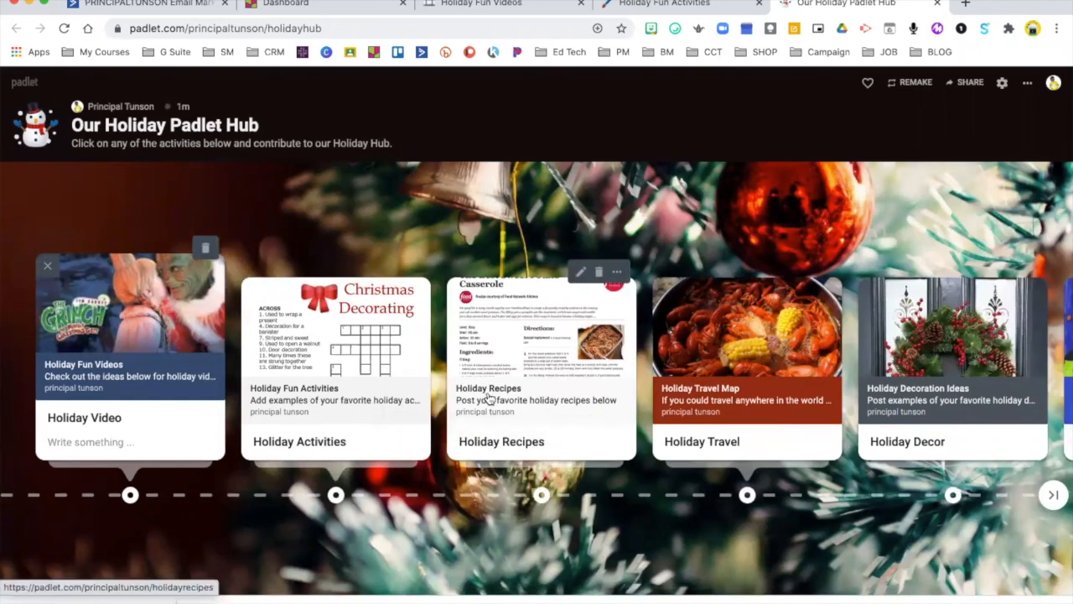
Open Our Holiday Story from the Holiday Story card to verify its link, then return to the hub.
{"action": "left_click", "coordinate": [329, 27]}
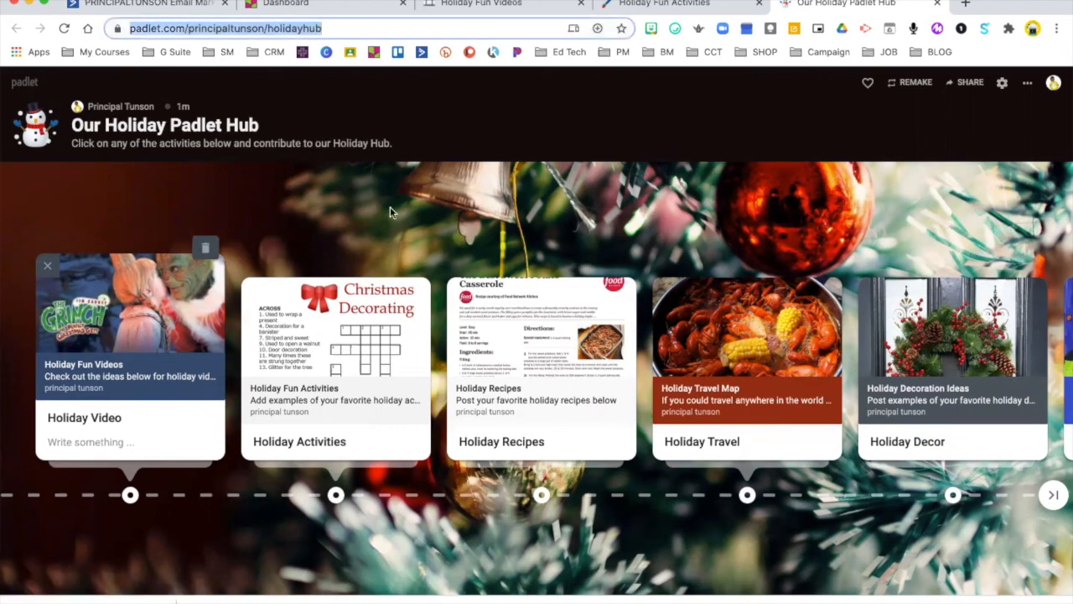
{"action": "scroll", "coordinate": [625, 317], "scroll_direction": "right", "scroll_amount": 6}
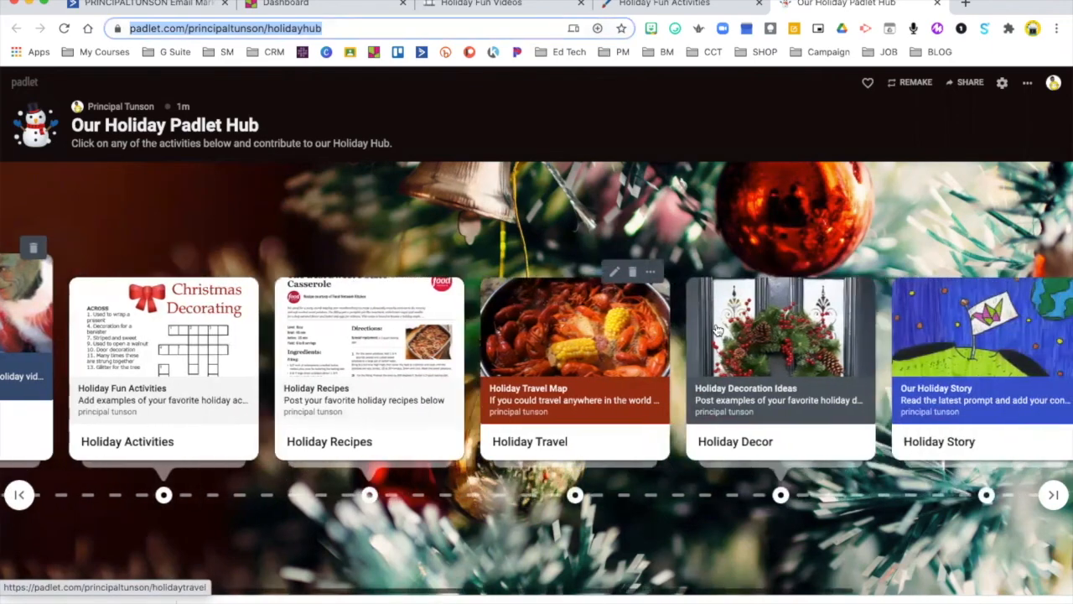
{"action": "left_click", "coordinate": [683, 339]}
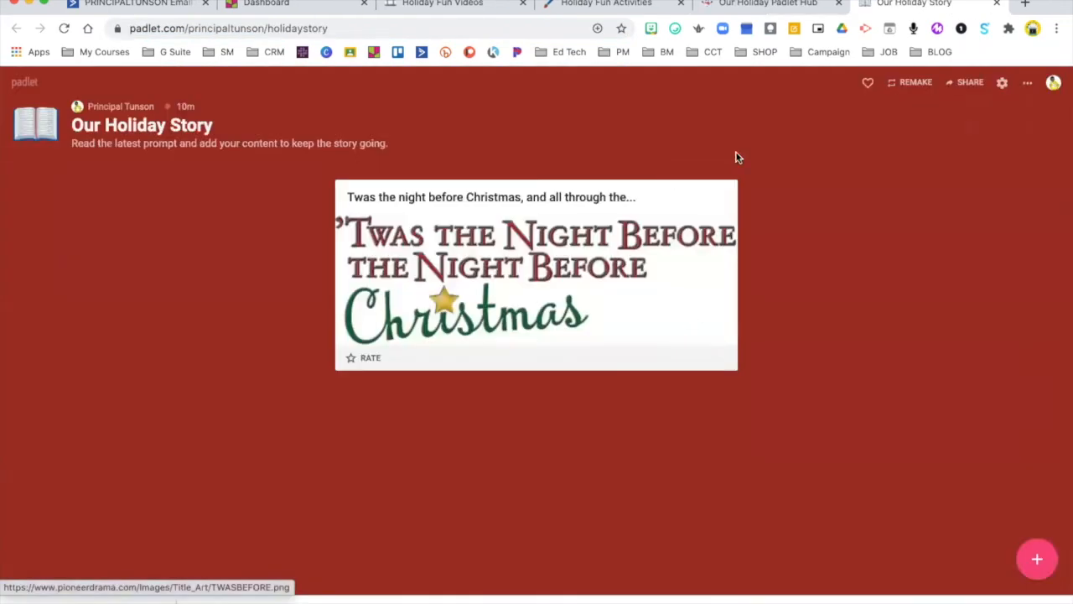
{"action": "left_click", "coordinate": [739, 7]}
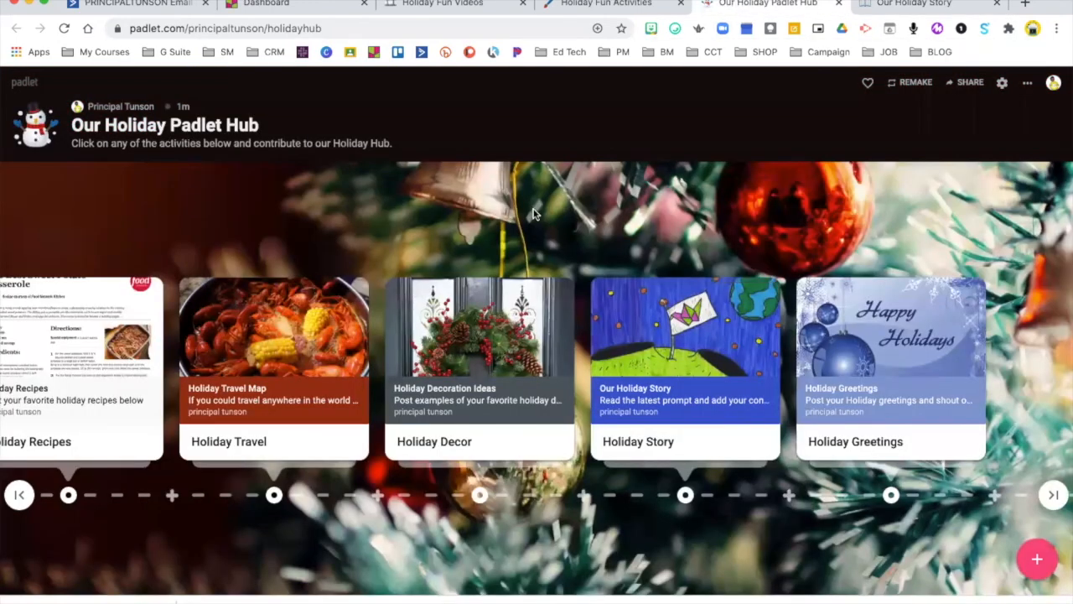
{"action": "scroll", "coordinate": [484, 213], "scroll_direction": "left", "scroll_amount": 3}
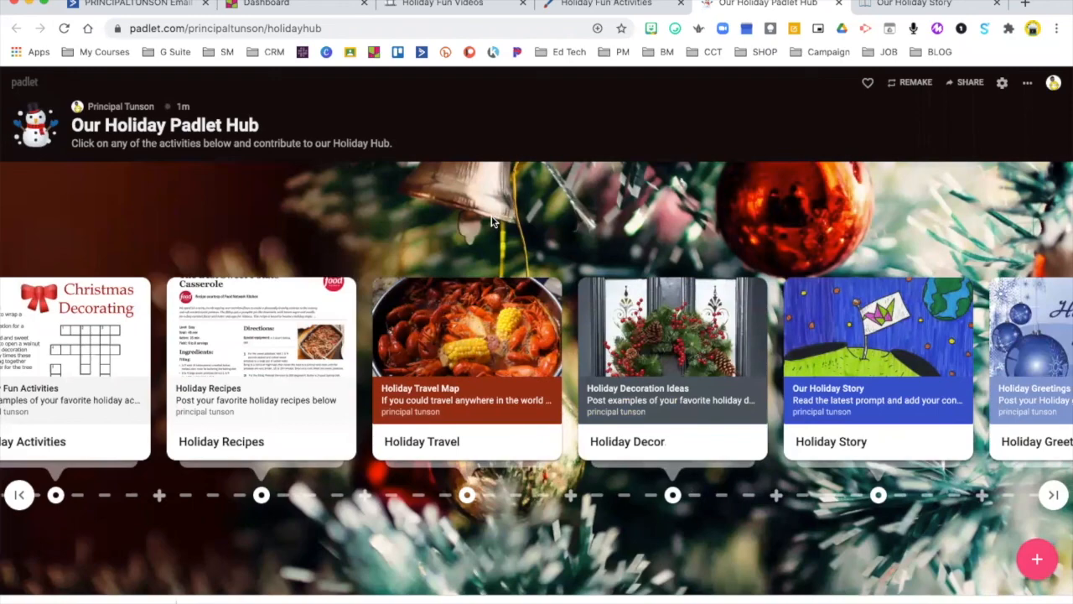
{"action": "scroll", "coordinate": [493, 221], "scroll_direction": "left", "scroll_amount": 3}
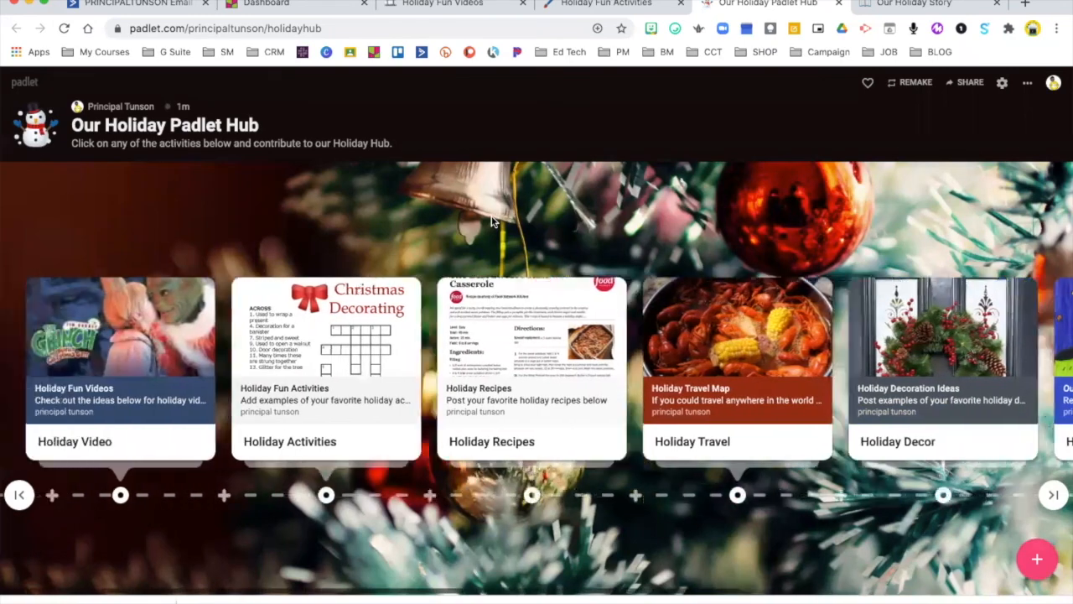